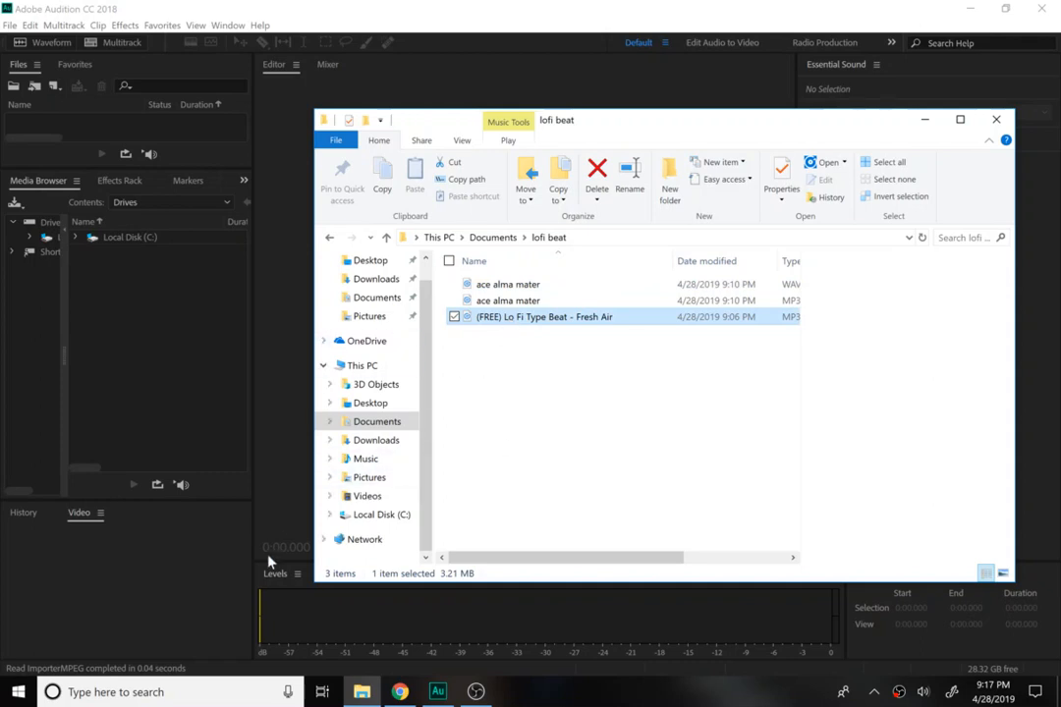
Step: Bring Adobe Audition to the front and reset the Default workspace to its saved layout
click(134, 631)
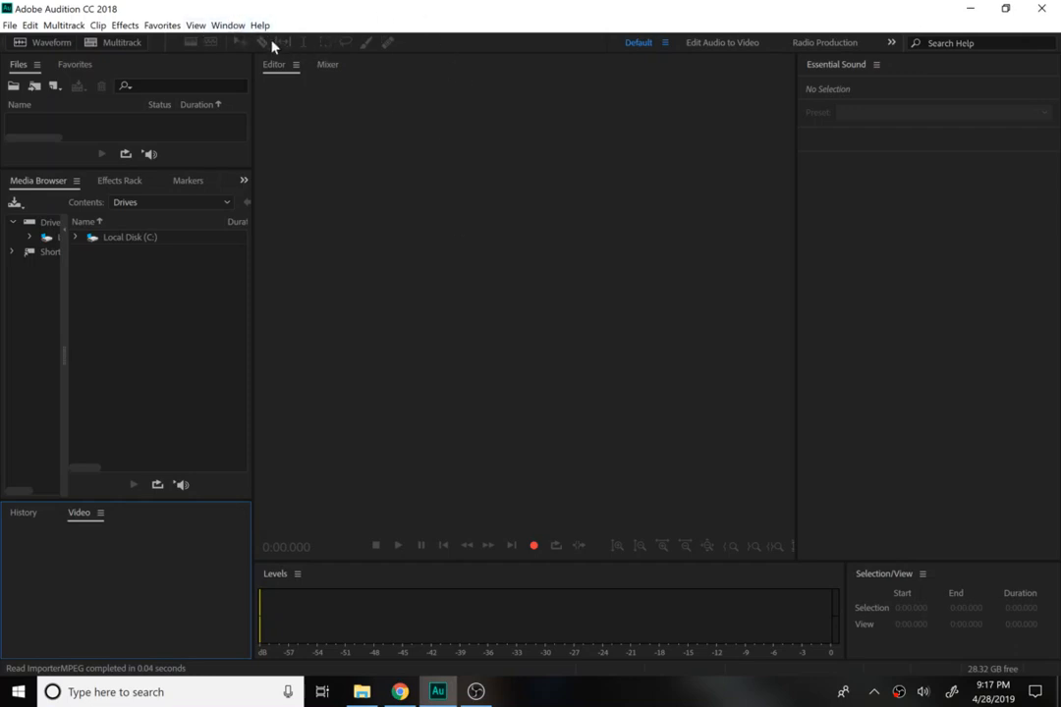
click(226, 27)
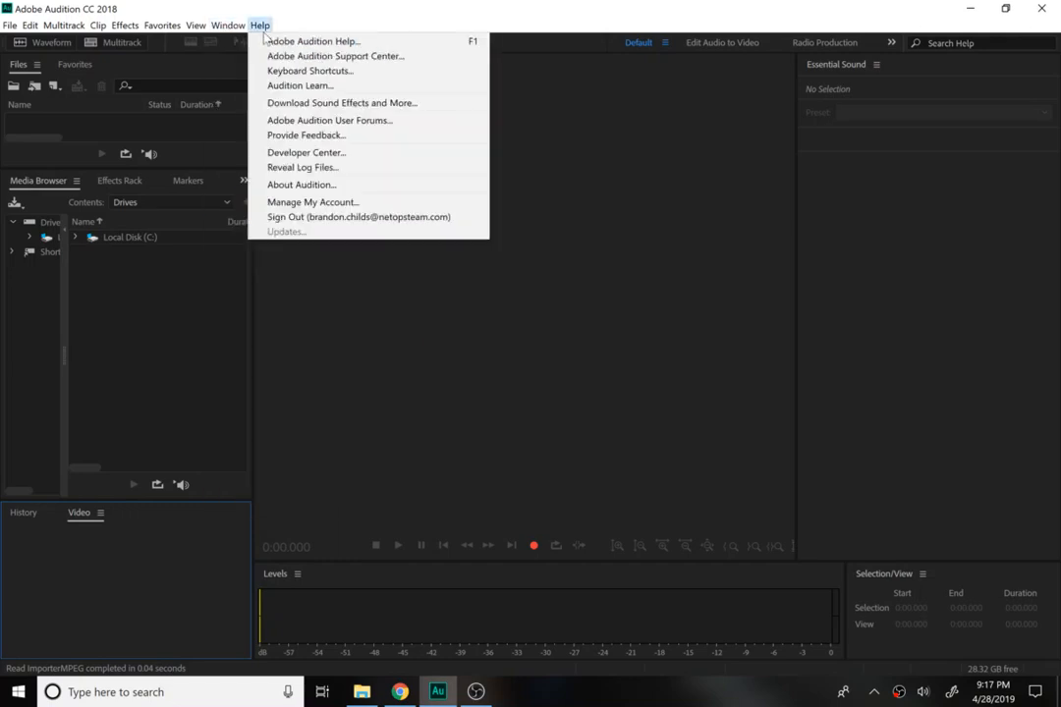
click(240, 27)
click(232, 30)
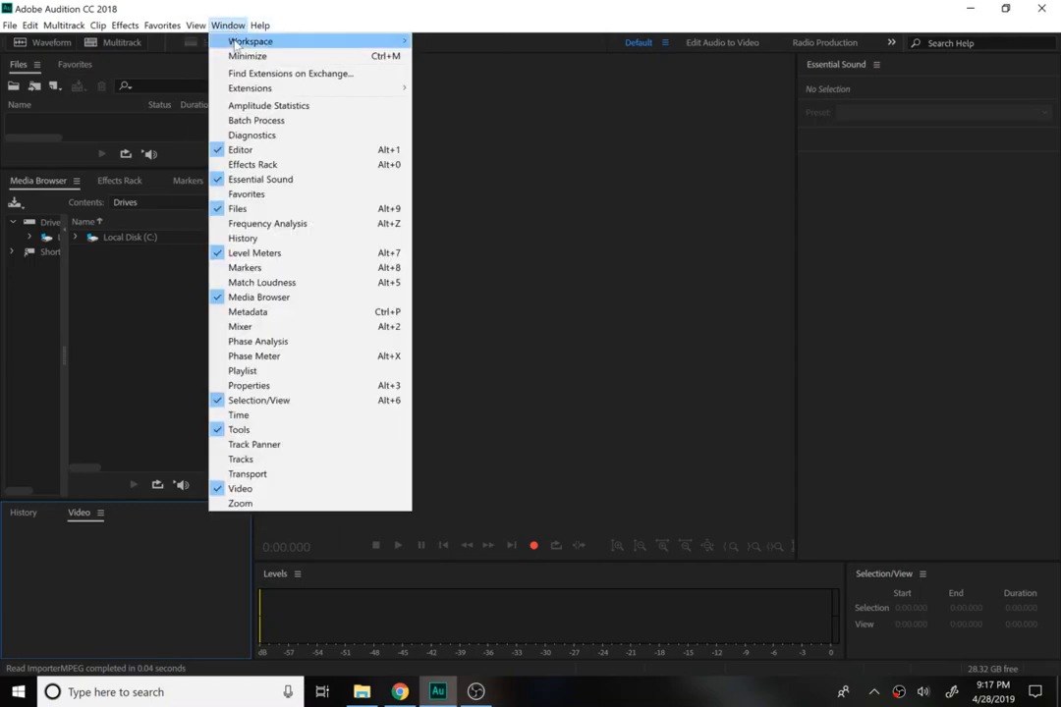
mouse_move(250, 41)
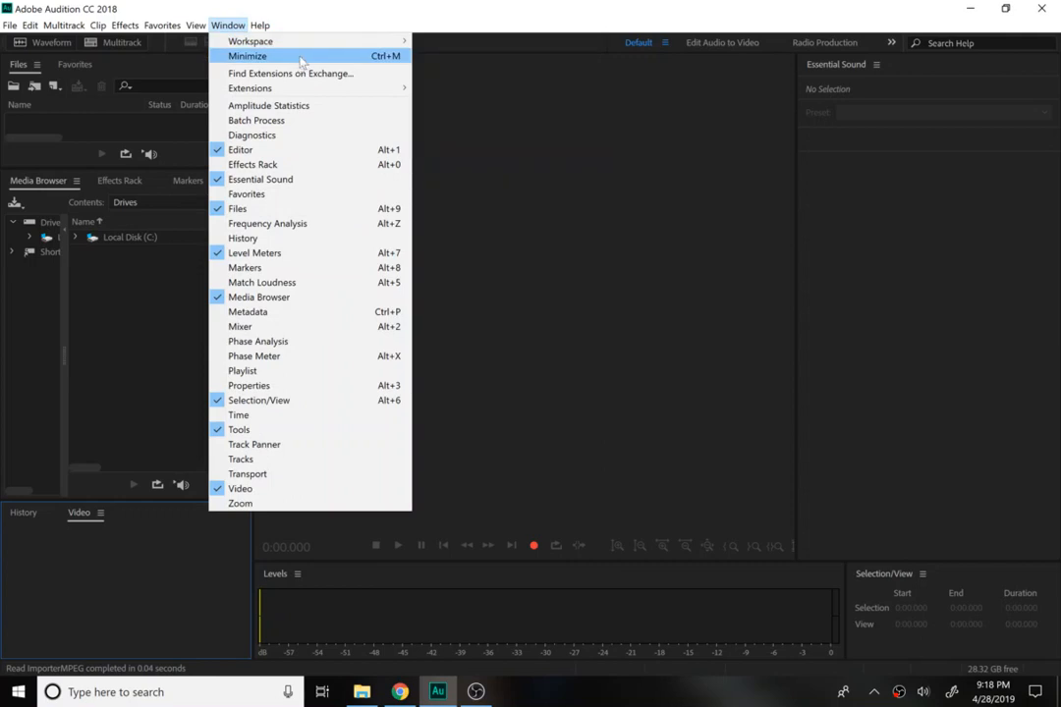
mouse_move(348, 44)
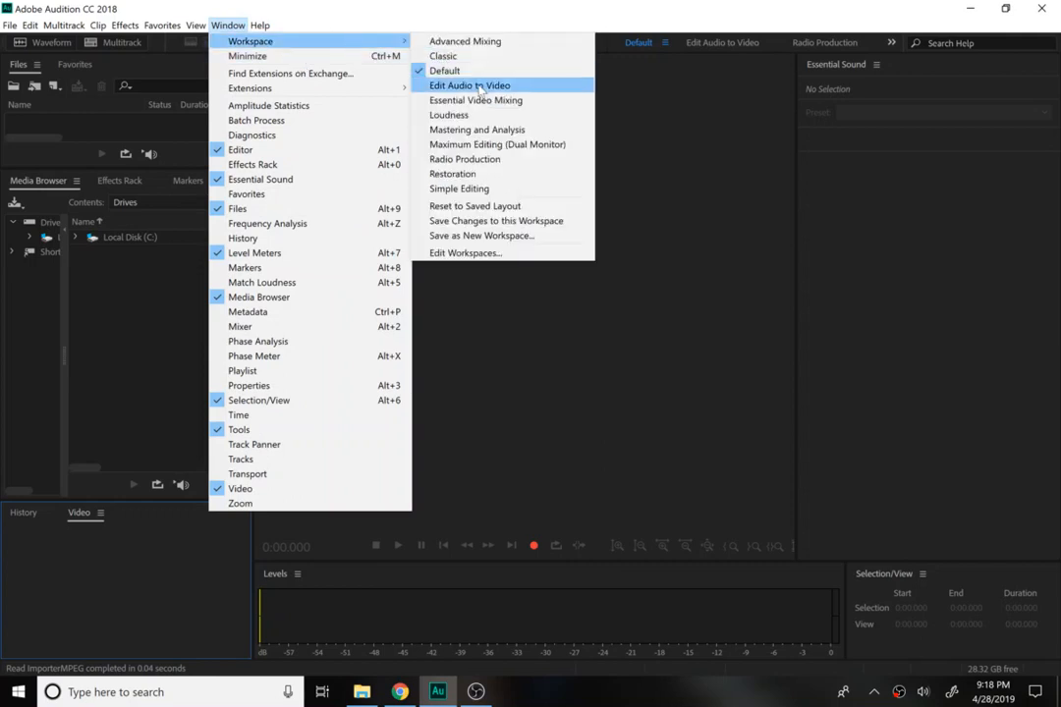
click(481, 206)
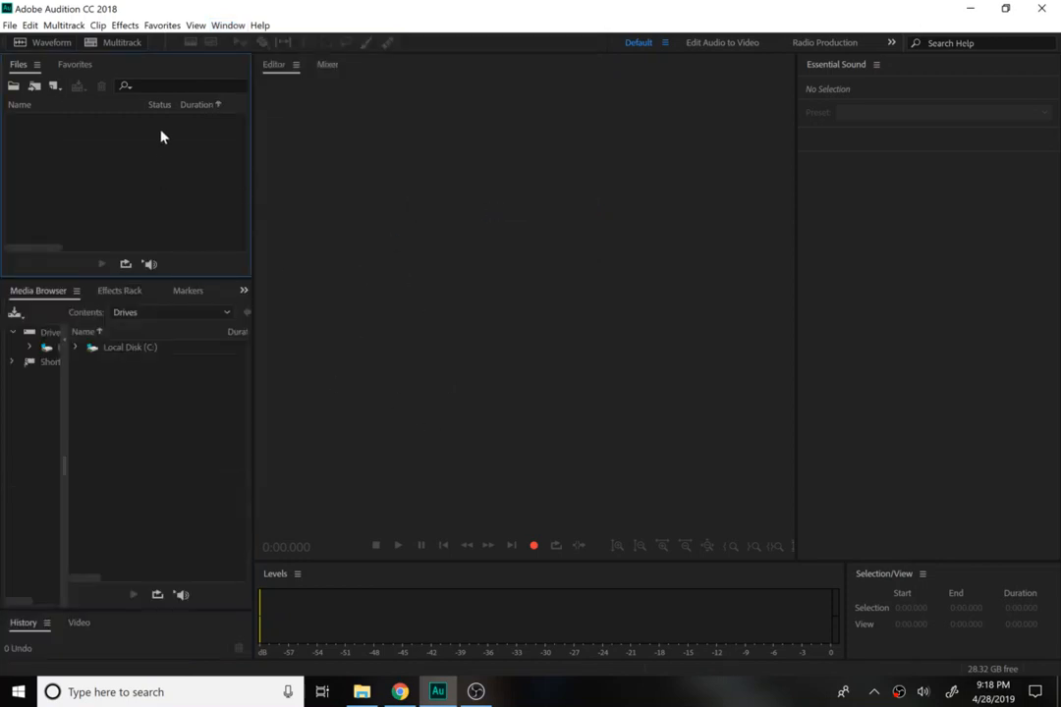
Step: Start a new multitrack session and name it "ace alma mater remix"
click(8, 26)
mouse_move(17, 44)
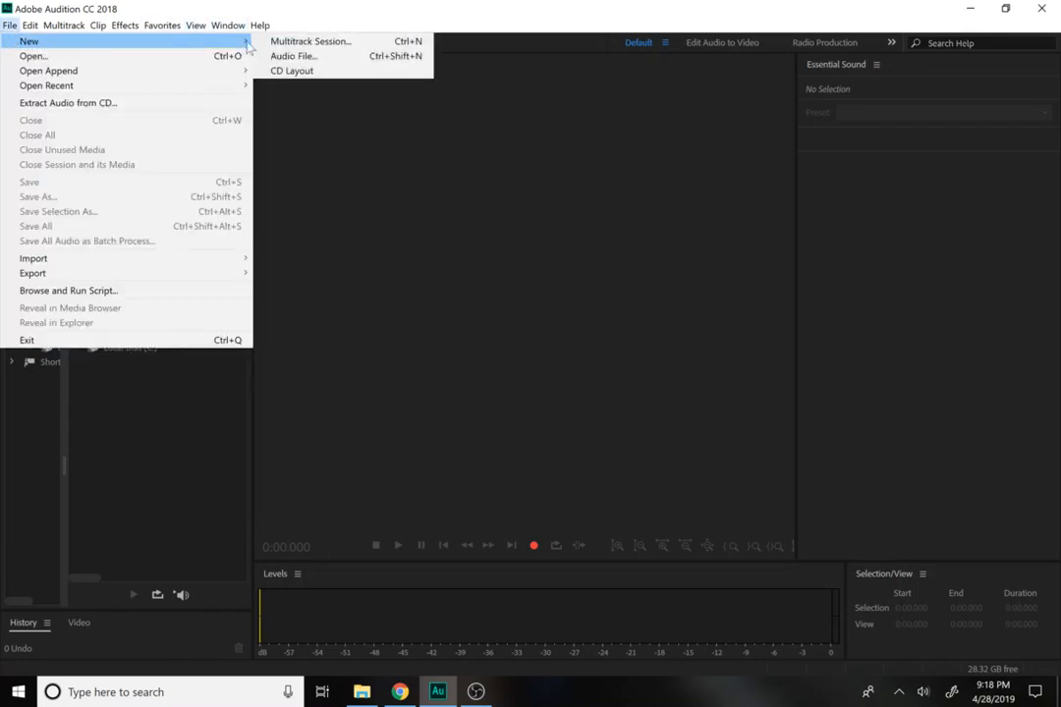
click(285, 41)
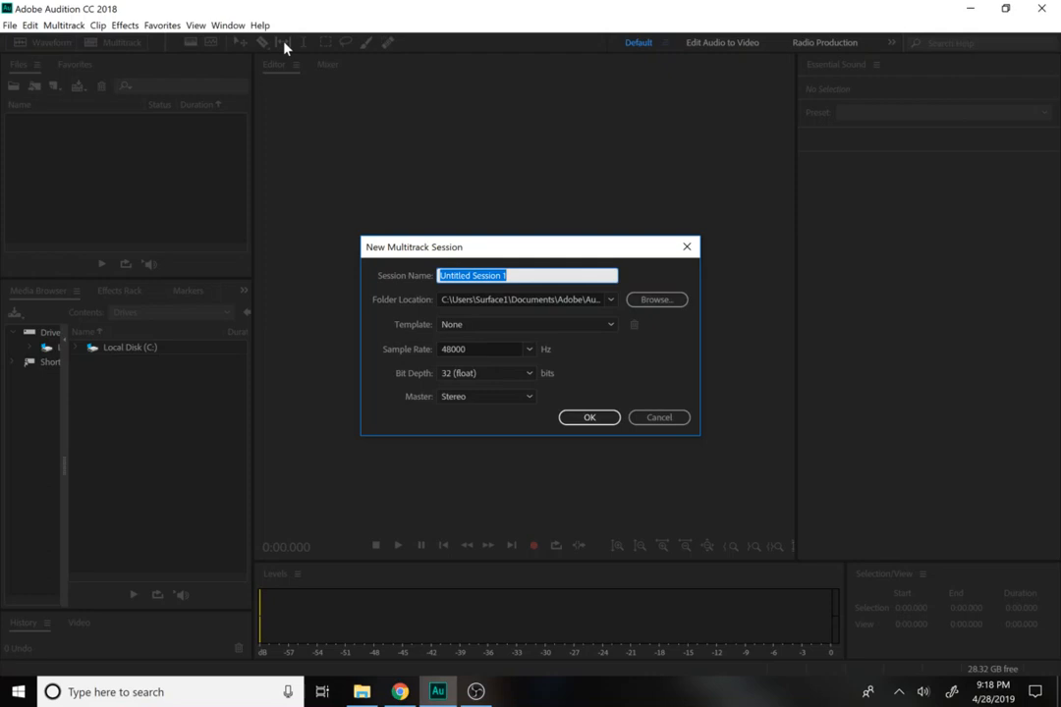
text(ace alma mater remix)
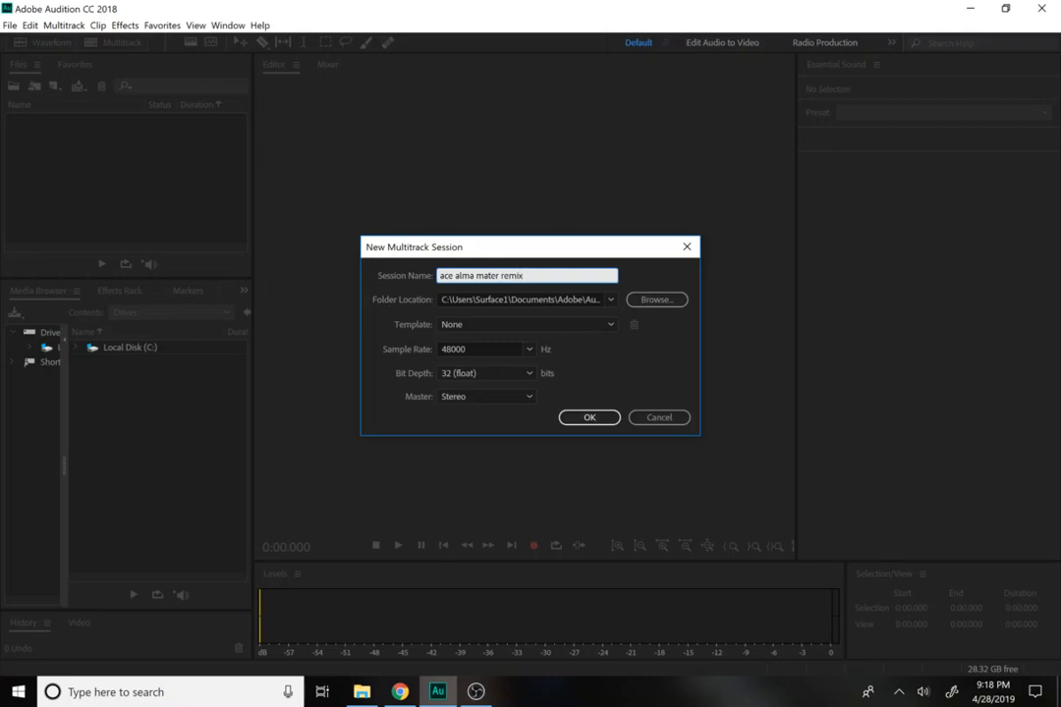
Step: Browse for the session's folder location and create a folder named "audio projects" inside Music
click(656, 299)
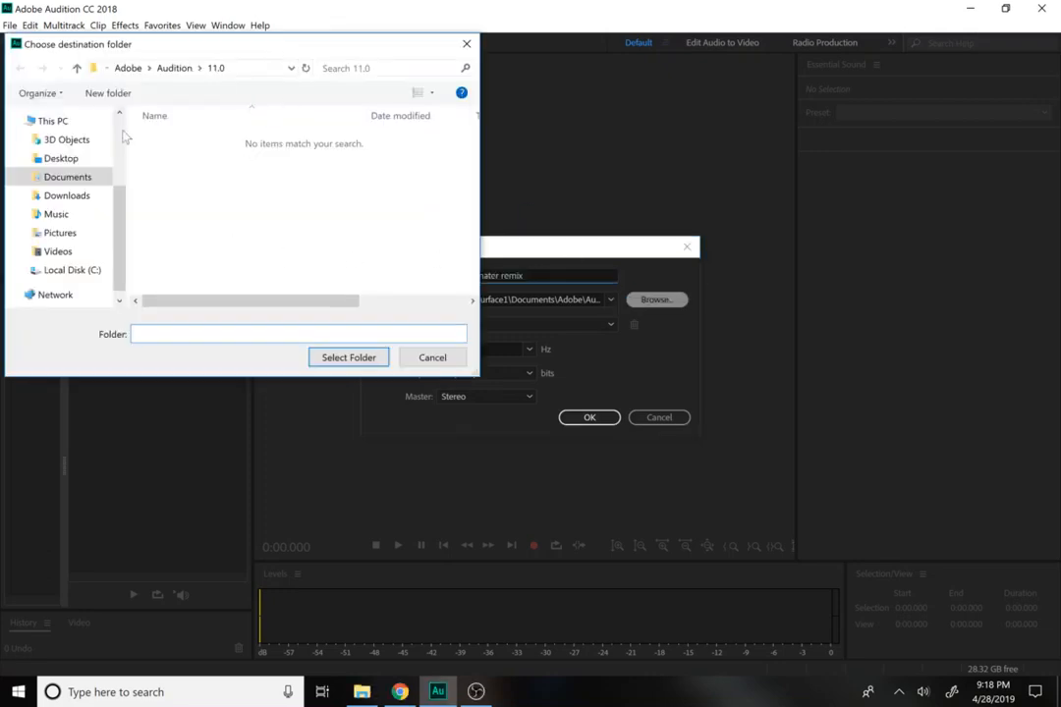
click(48, 213)
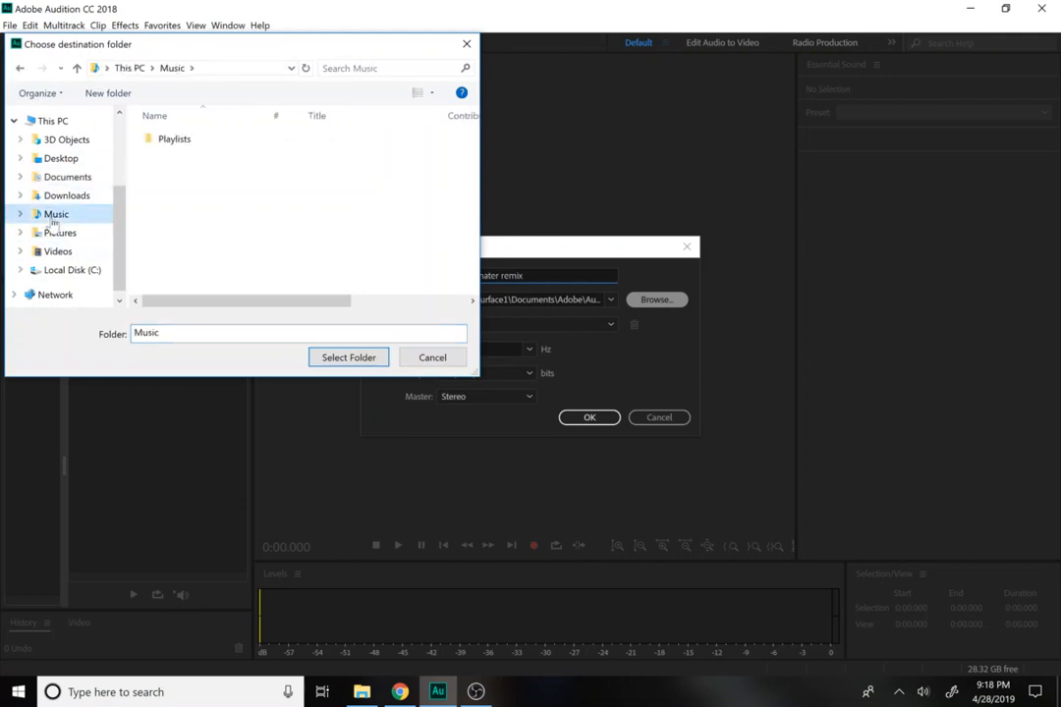
click(95, 96)
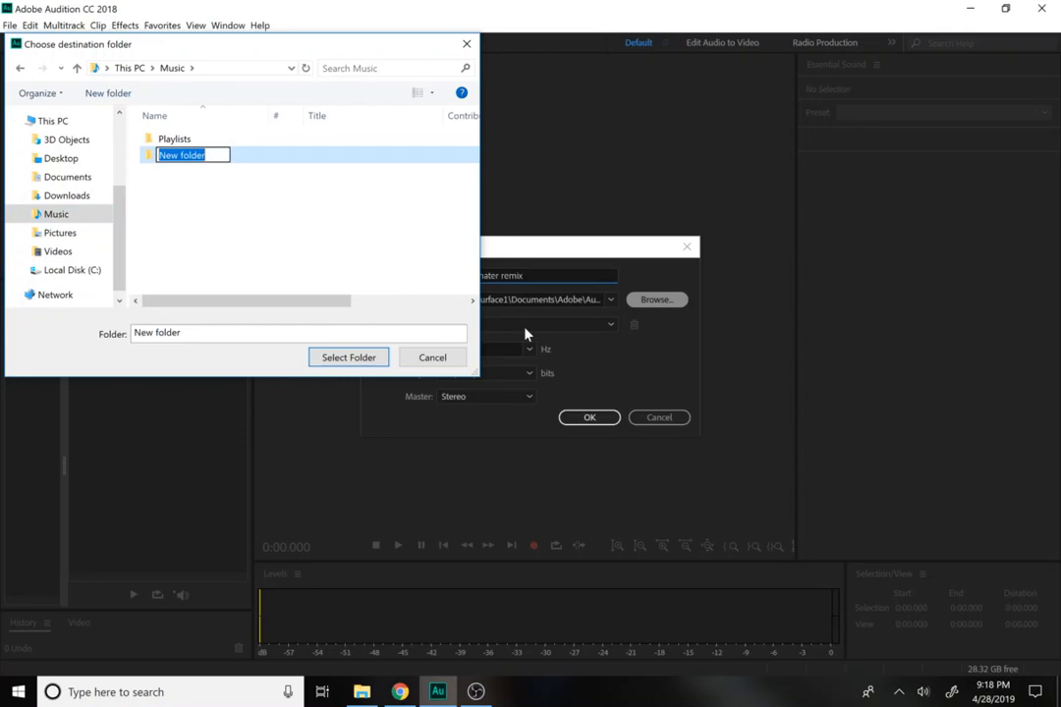
text(audio)
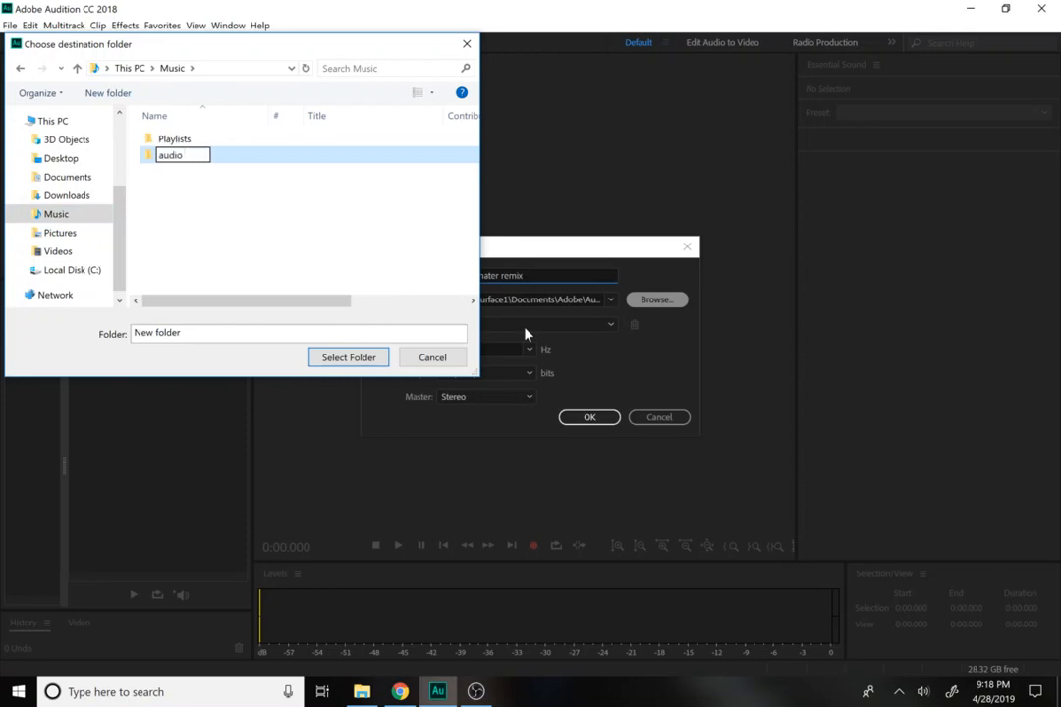
text( remixes)
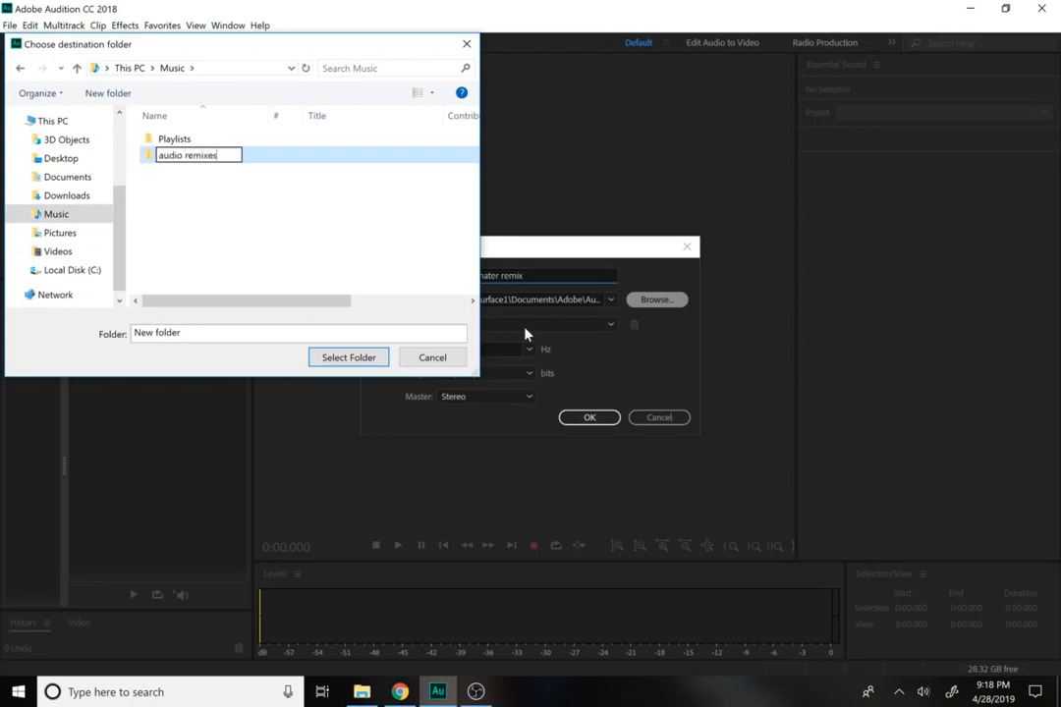
key(BackSpace)
key(BackSpace)
key(BackSpace)
key(BackSpace)
key(BackSpace)
key(BackSpace)
key(BackSpace)
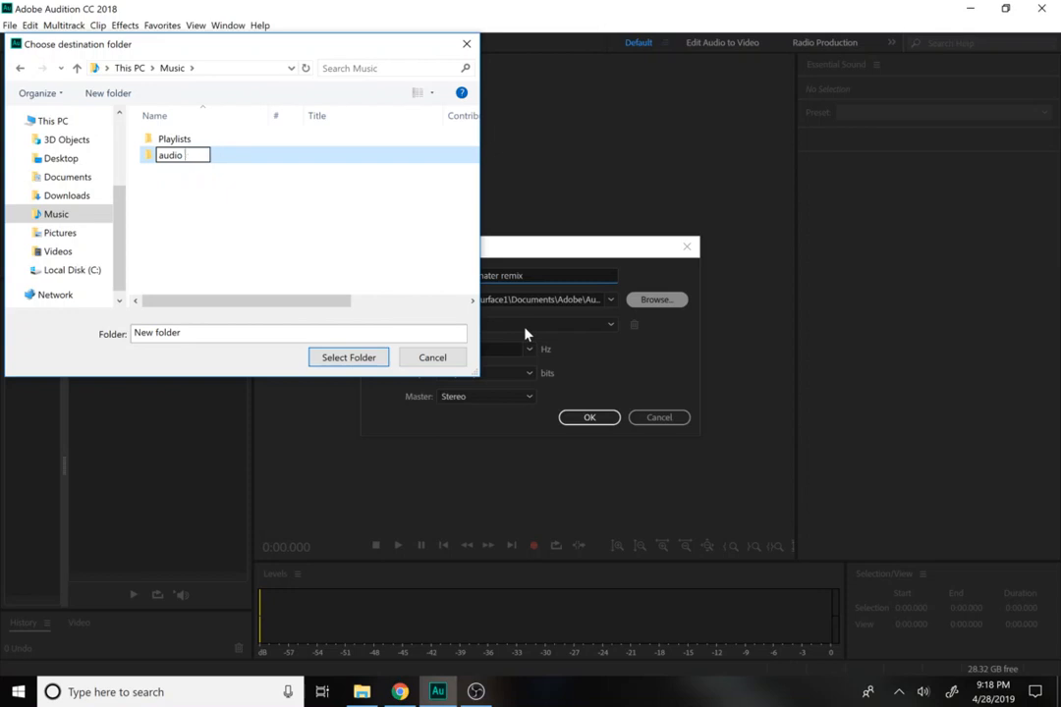
text(projects)
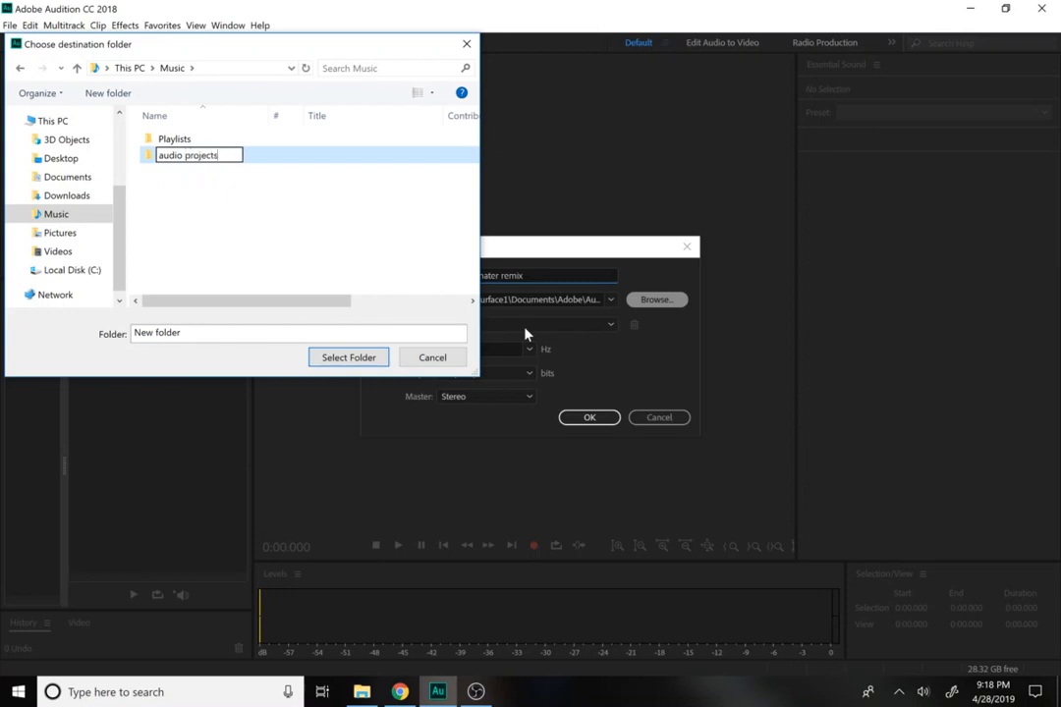
click(247, 215)
Step: Set the audio projects folder as the session location and create the multitrack session
click(209, 161)
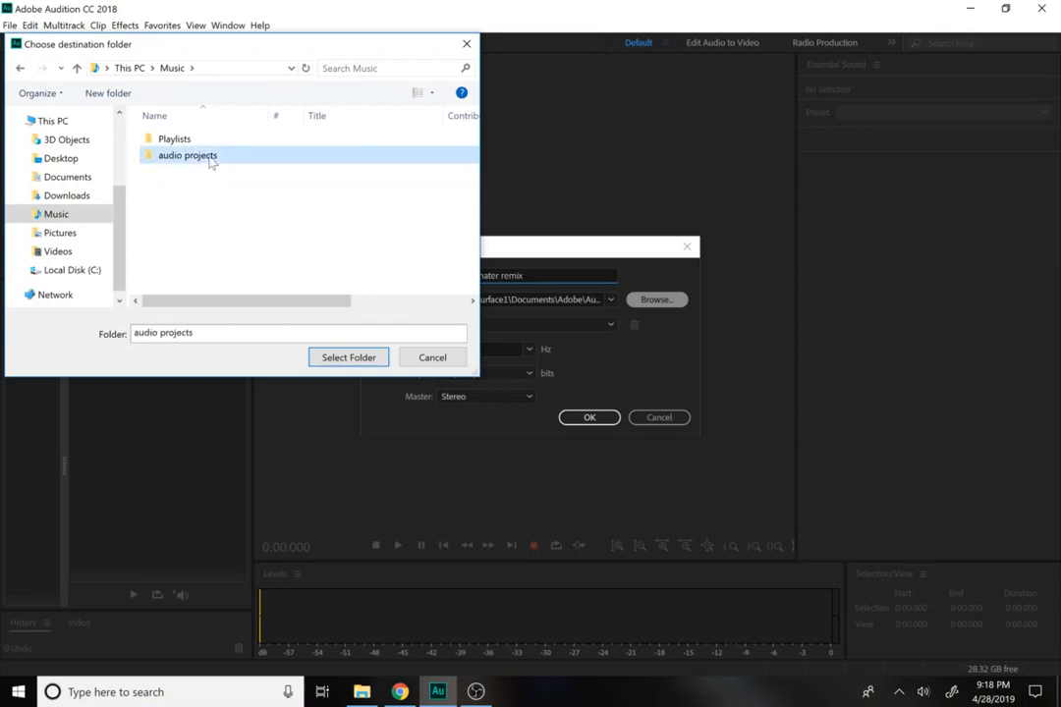
double_click(209, 161)
click(334, 360)
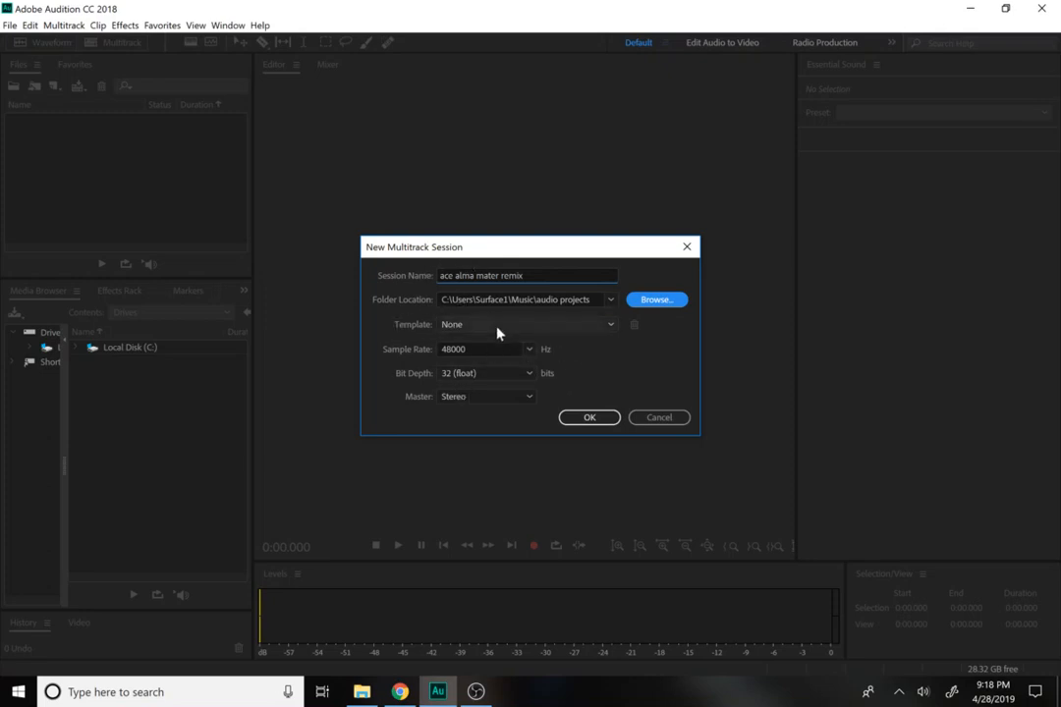
click(576, 419)
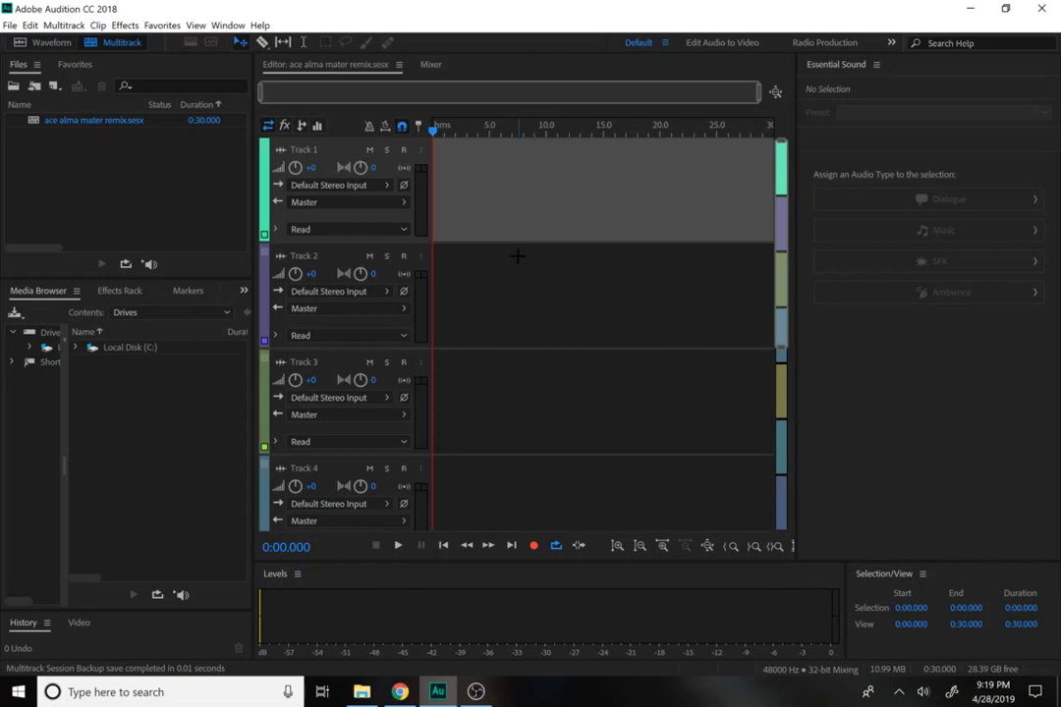
Step: Switch to File Explorer and compare the types and sizes of the audio files in the lofi beat folder
click(400, 128)
click(363, 694)
click(551, 316)
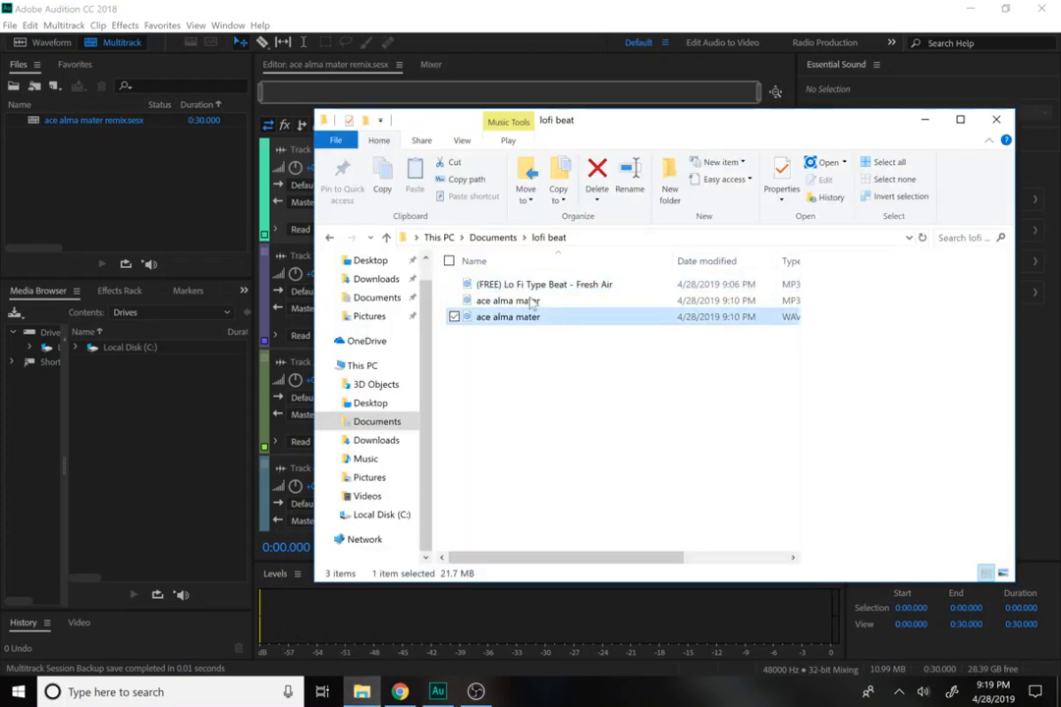
click(532, 302)
click(531, 284)
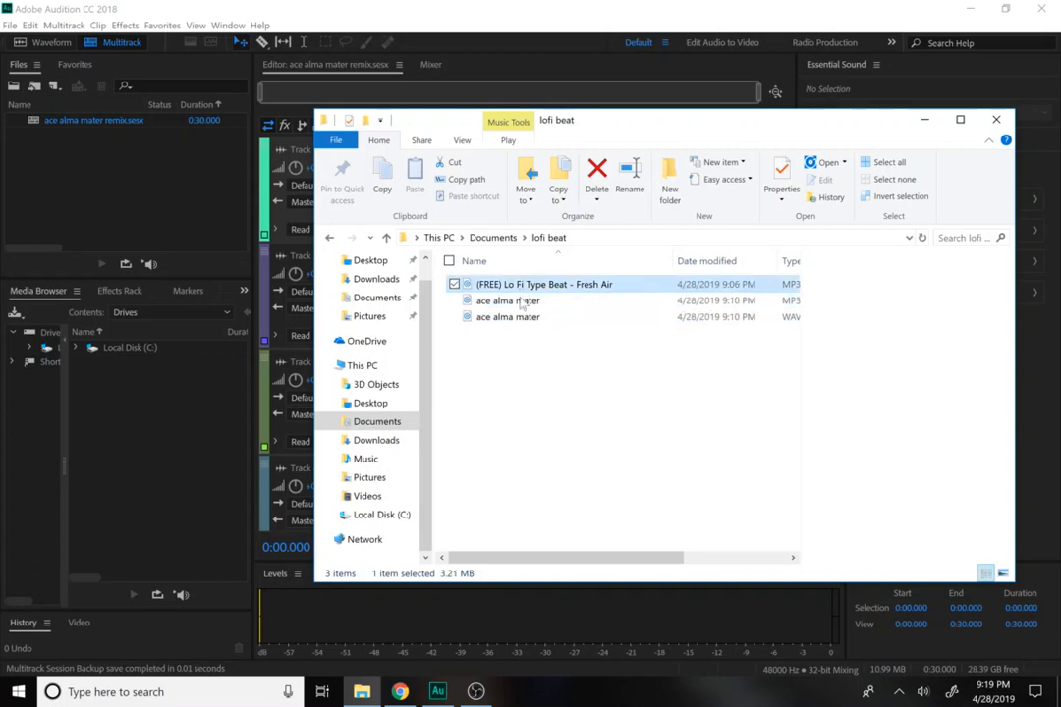
click(527, 301)
click(525, 317)
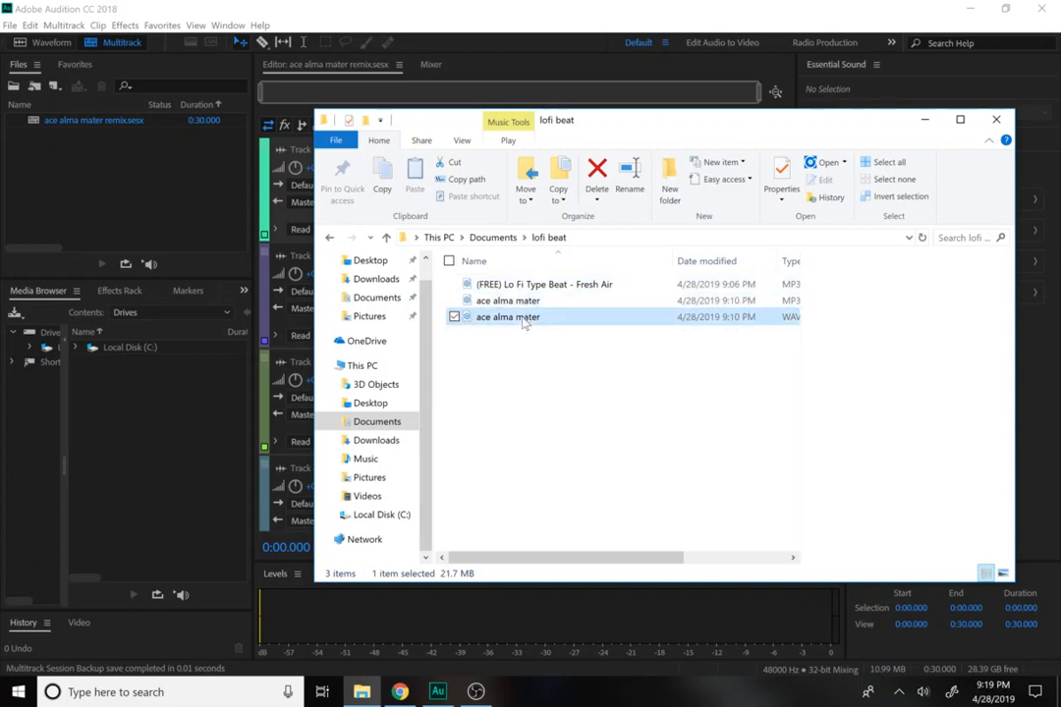
drag(680, 560, 640, 535)
click(540, 393)
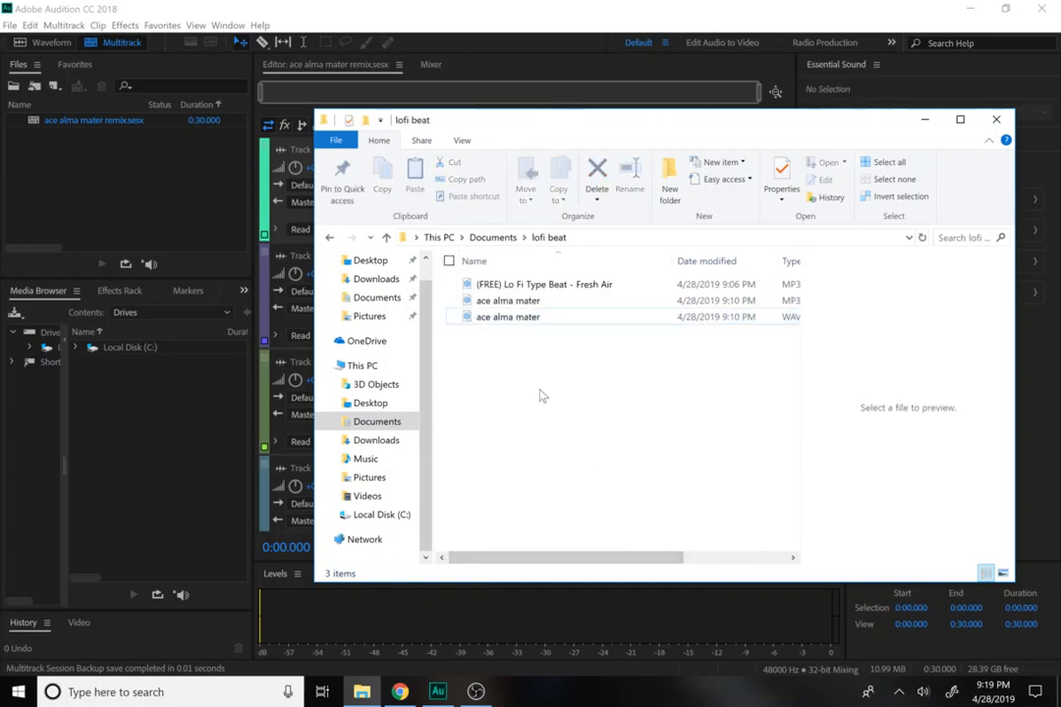
click(483, 306)
click(476, 318)
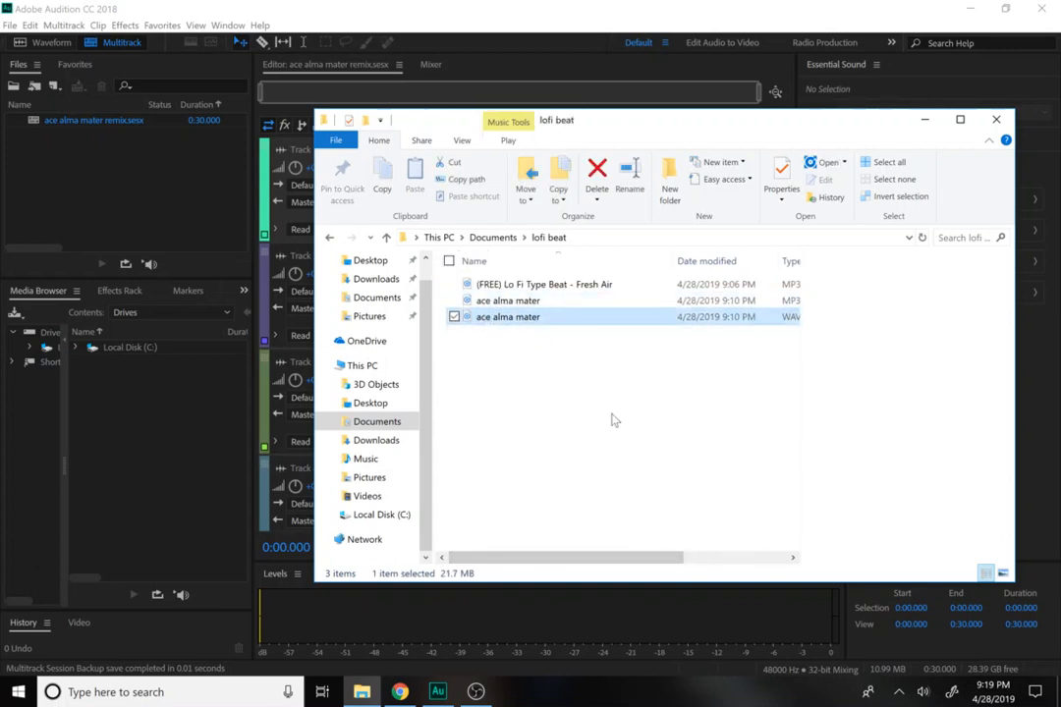
drag(672, 559, 798, 546)
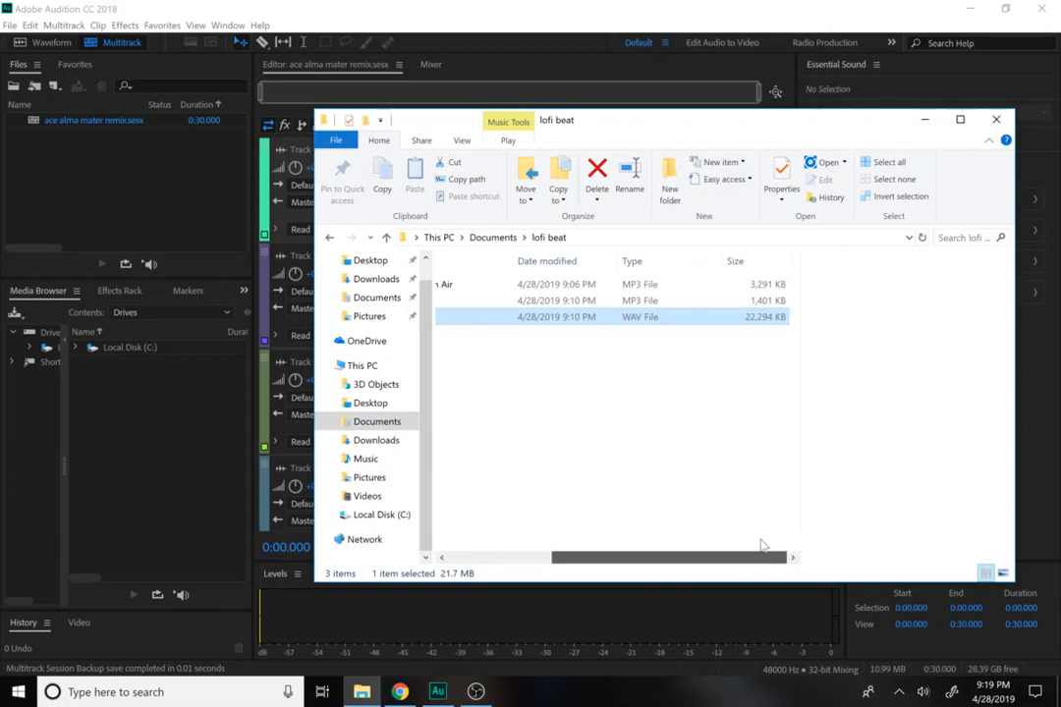
drag(762, 550, 665, 533)
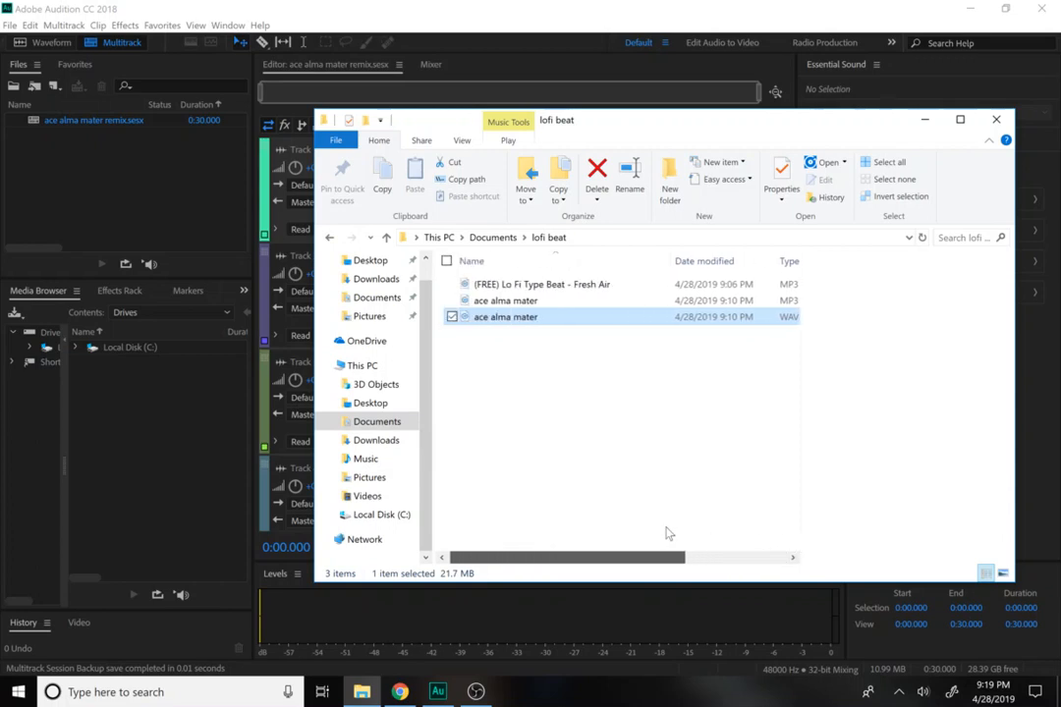
click(482, 301)
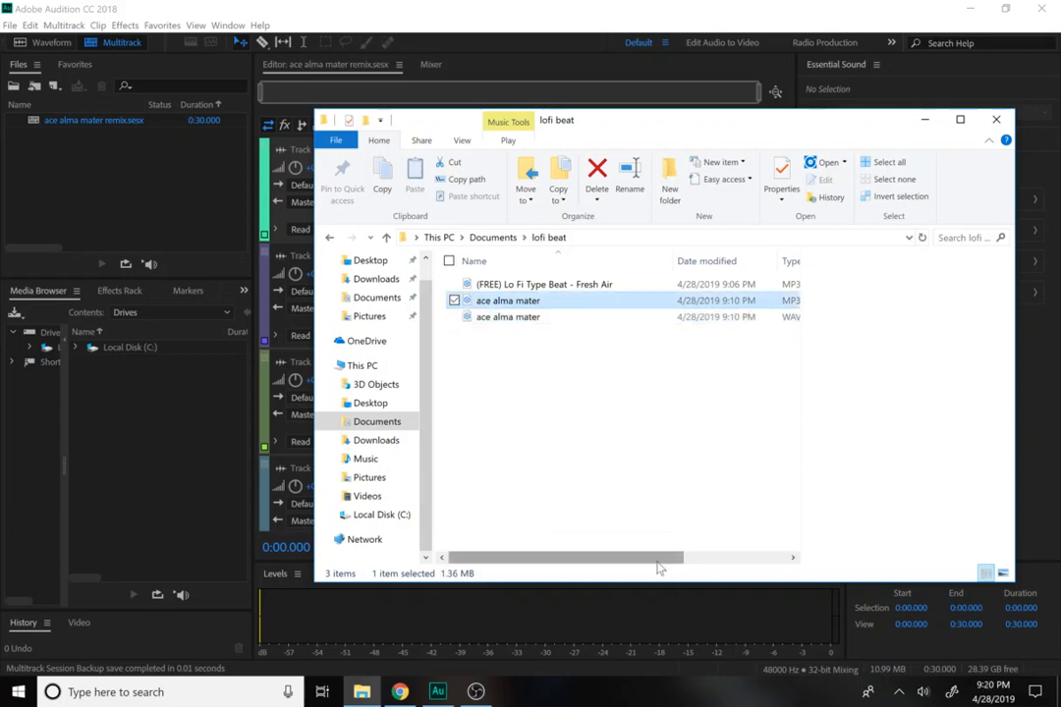
drag(660, 568, 636, 544)
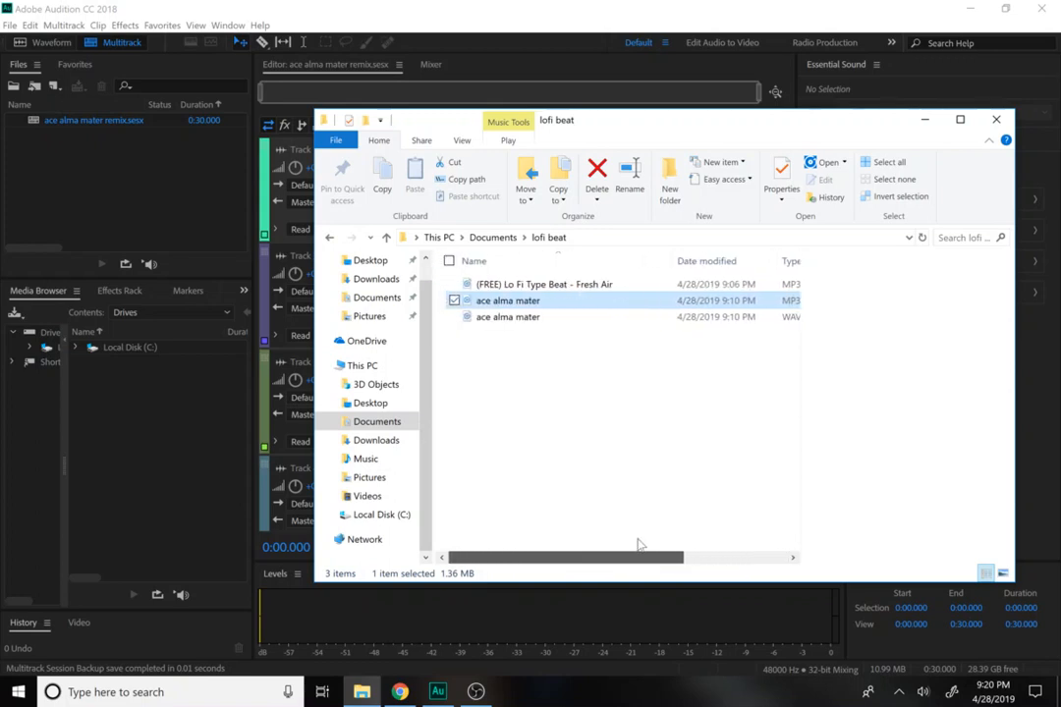
click(559, 320)
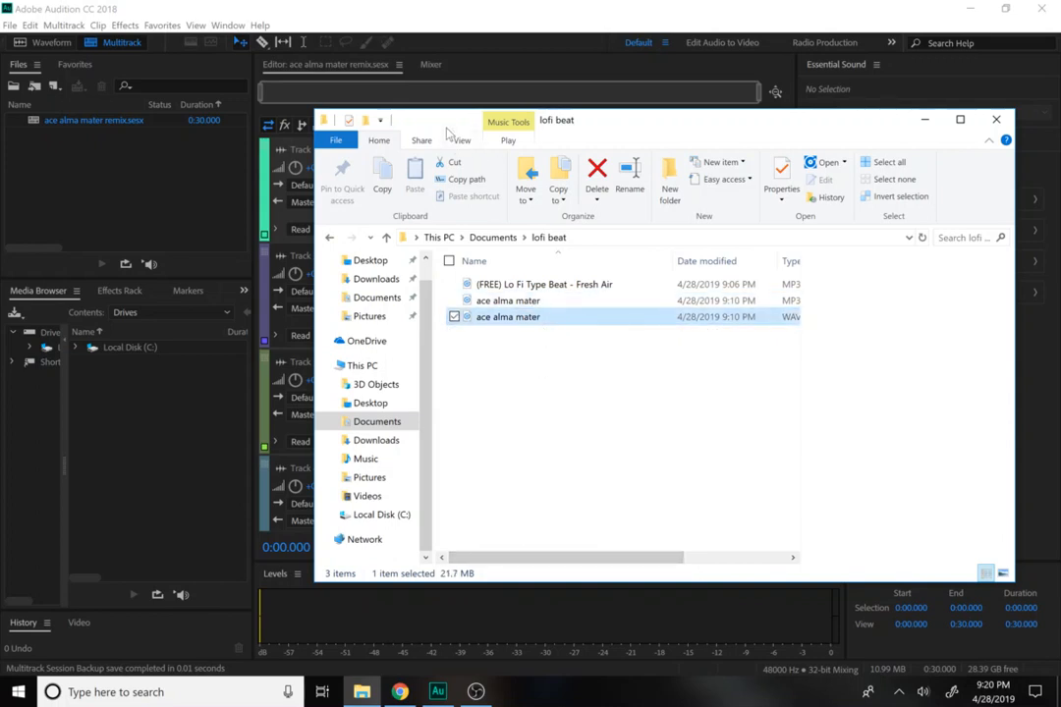
Step: Move the File Explorer window aside and add the WAV version of ace alma mater to Track 1
drag(447, 128, 579, 121)
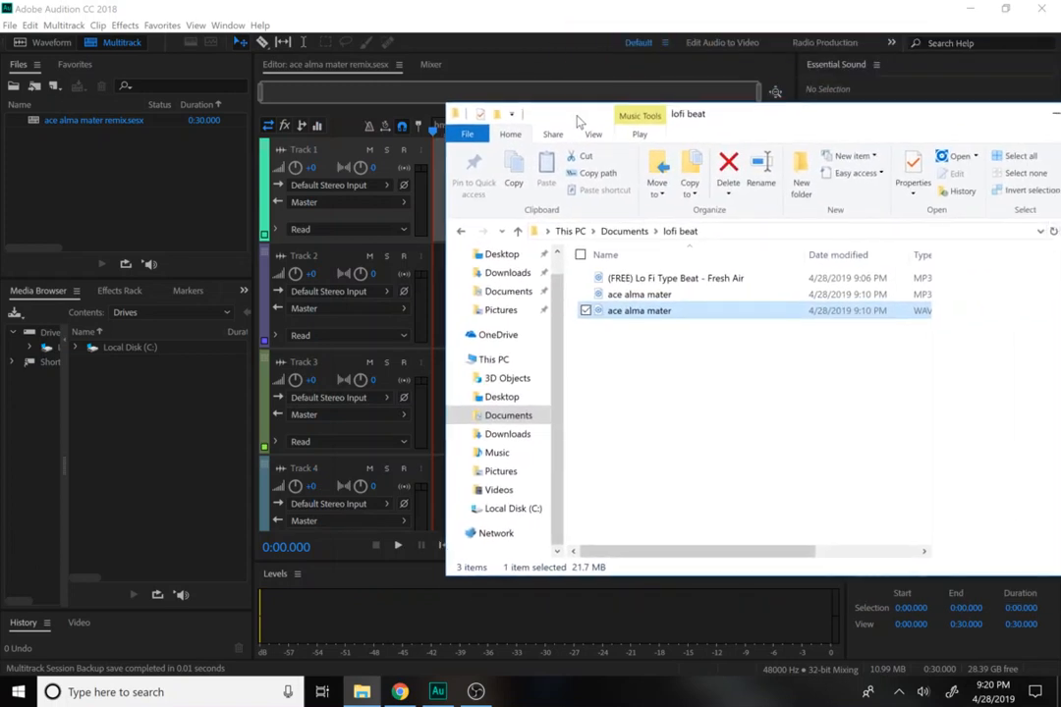
drag(579, 121, 545, 118)
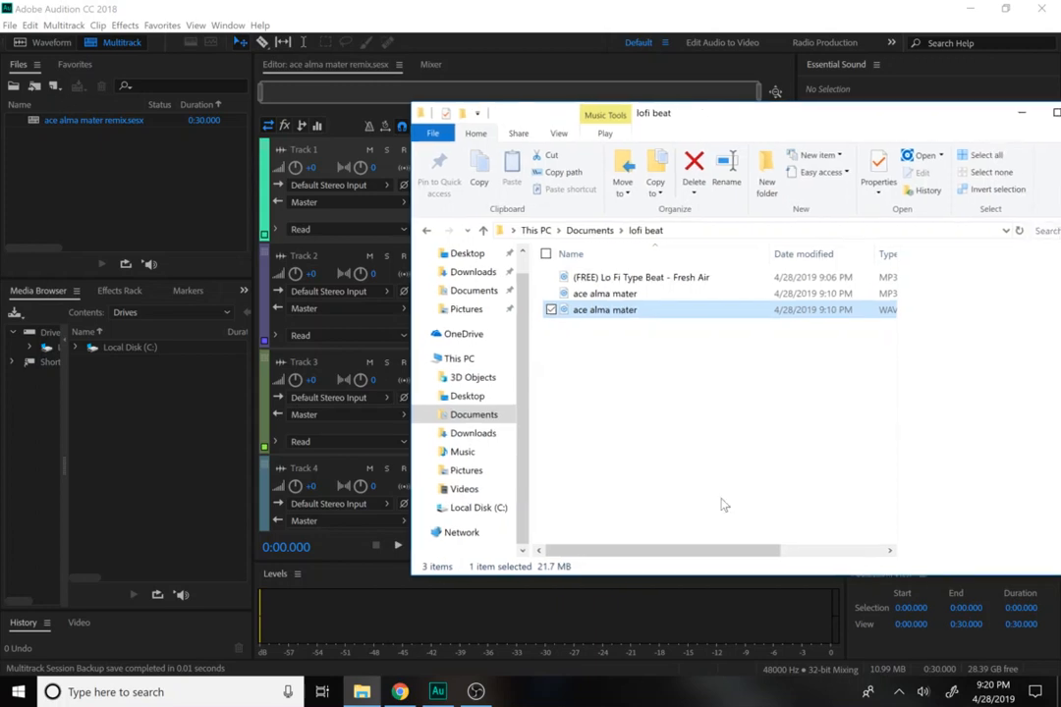
drag(710, 551, 796, 546)
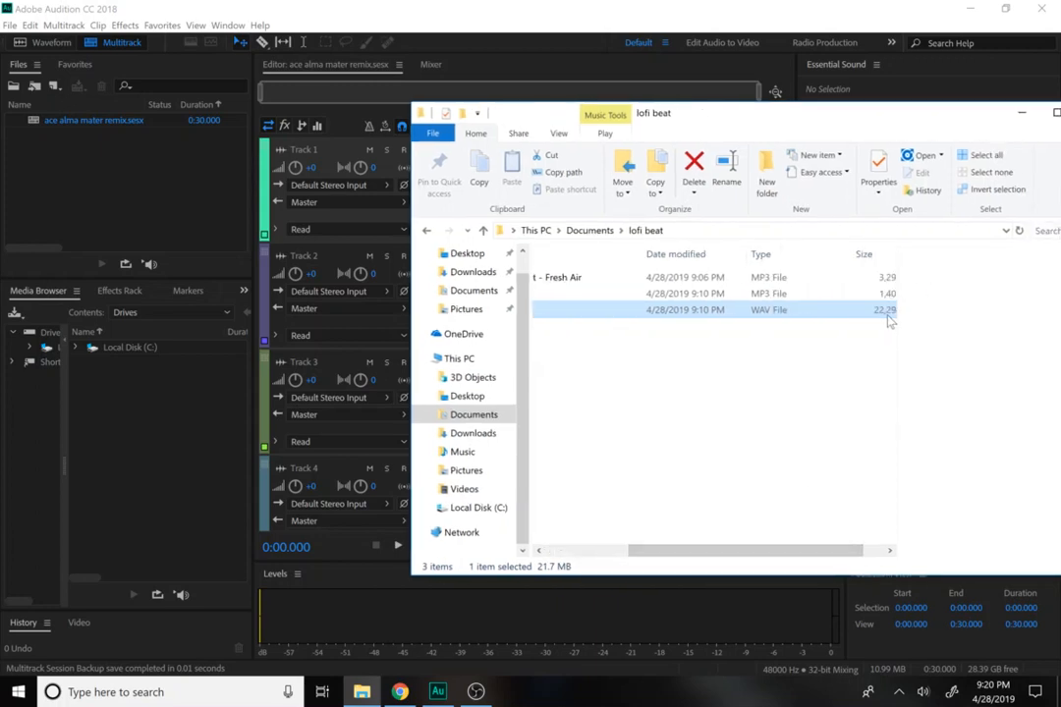
drag(715, 552, 757, 548)
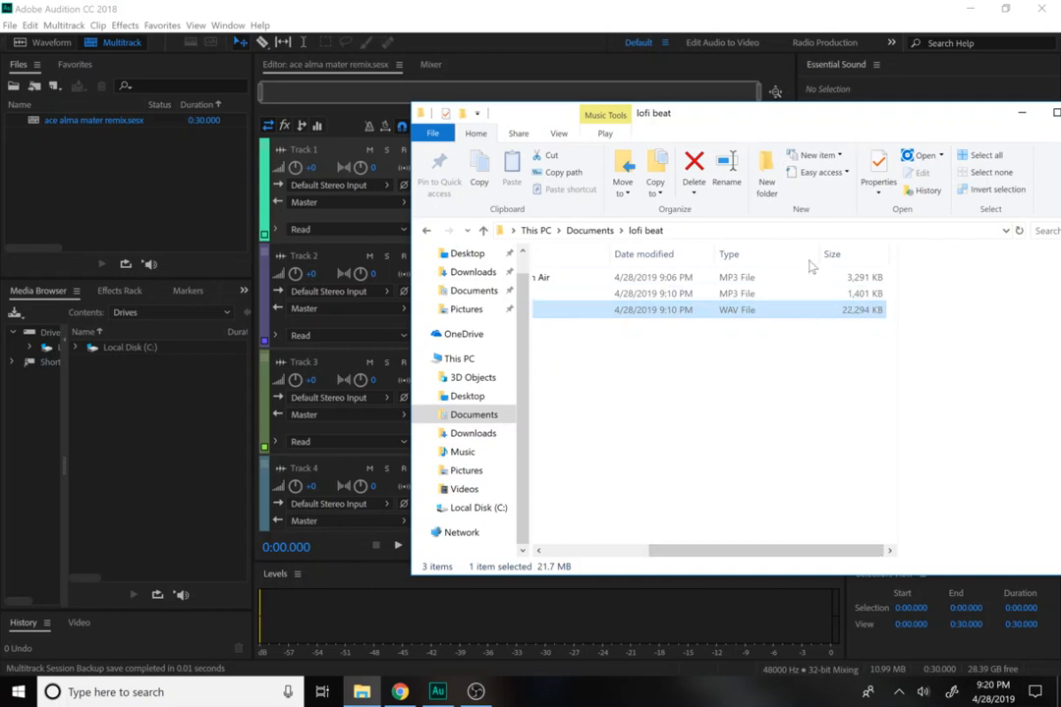
drag(739, 548, 634, 547)
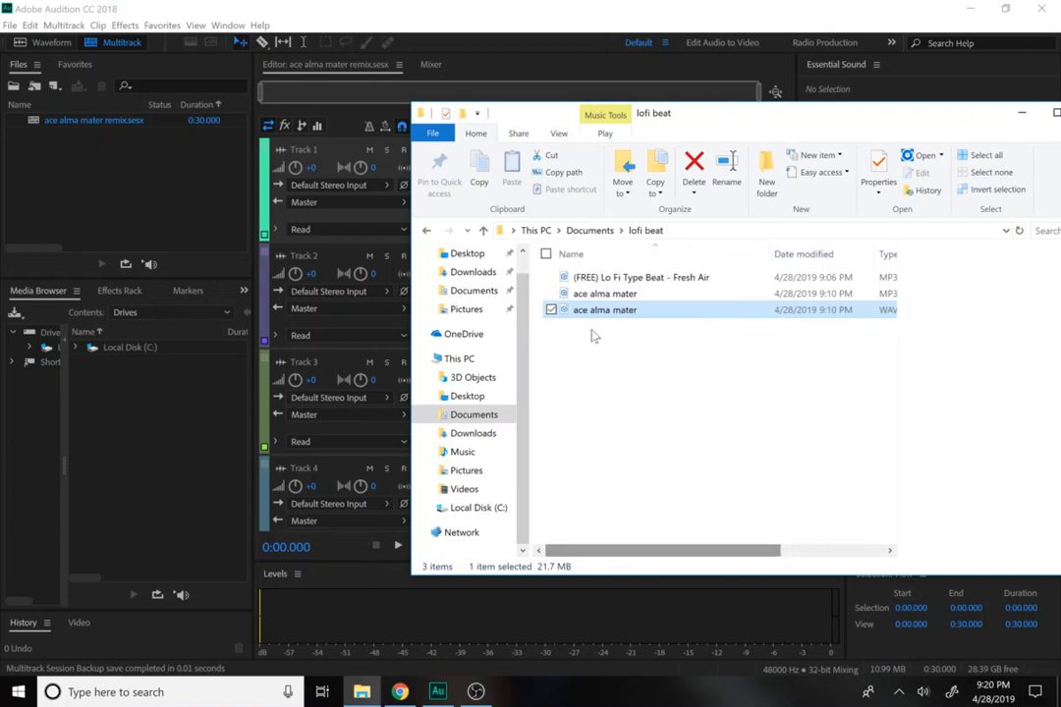
drag(596, 319, 397, 200)
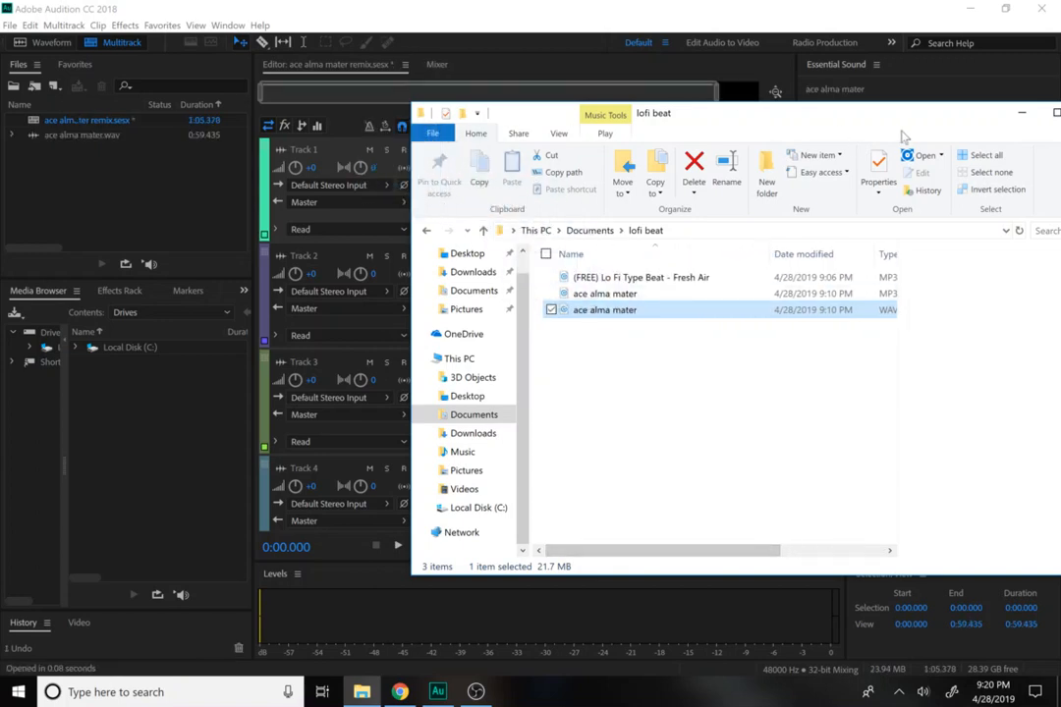
Step: Move the File Explorer window off the tracks and minimize it, then check the OBS recording window and return to the multitrack session
drag(750, 112, 660, 360)
drag(798, 377, 782, 400)
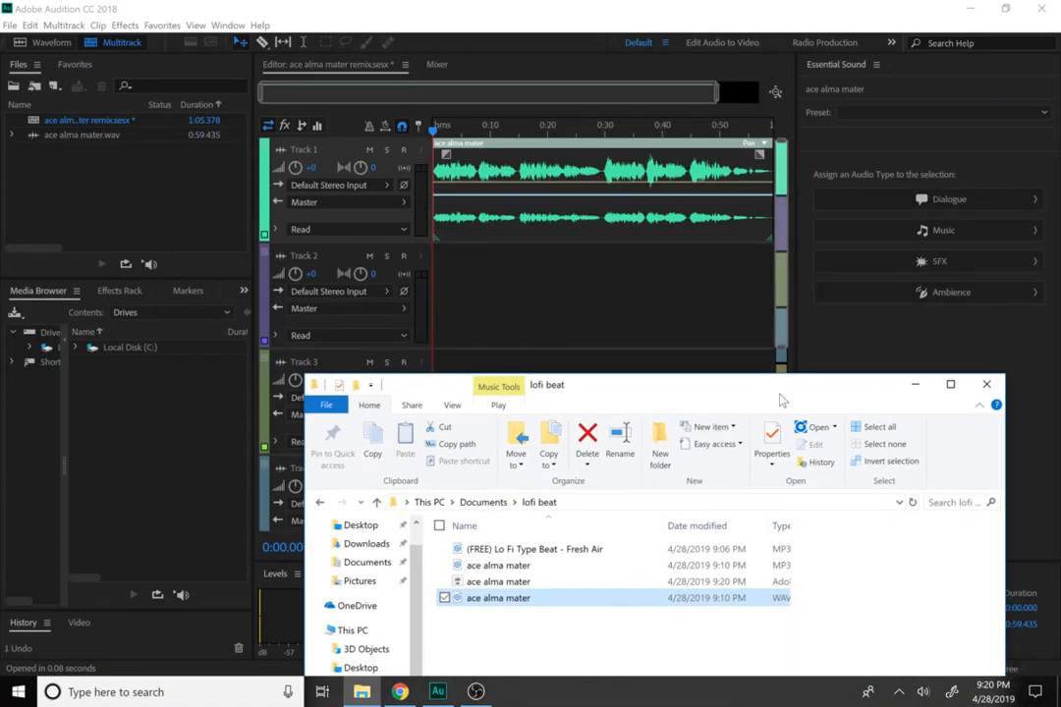
click(913, 387)
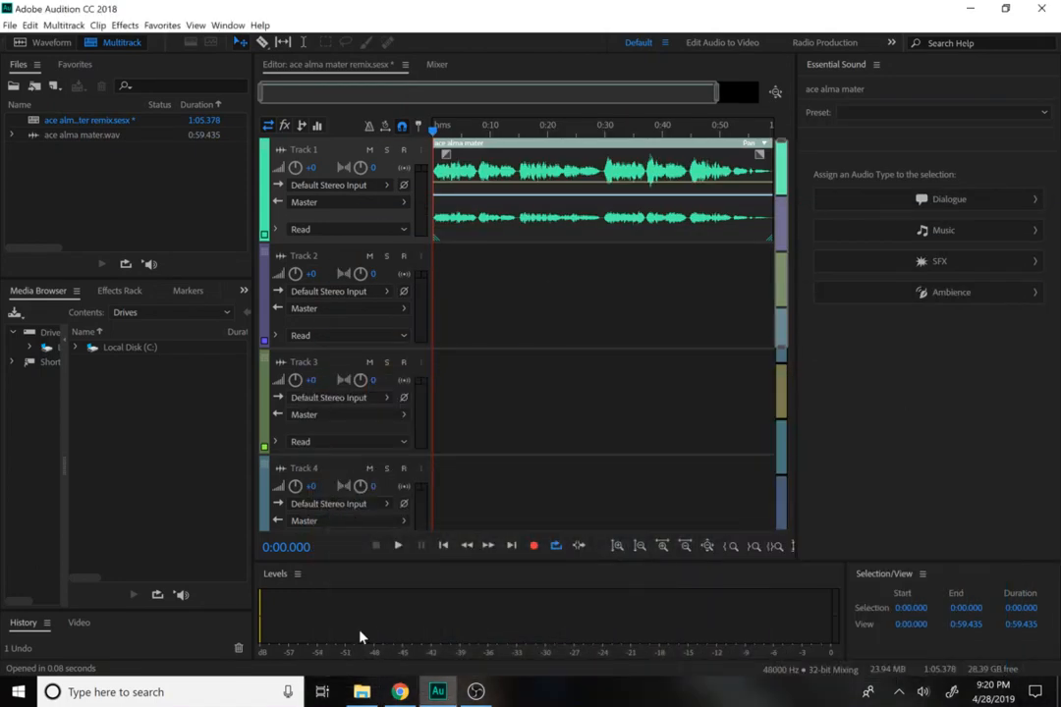
click(488, 693)
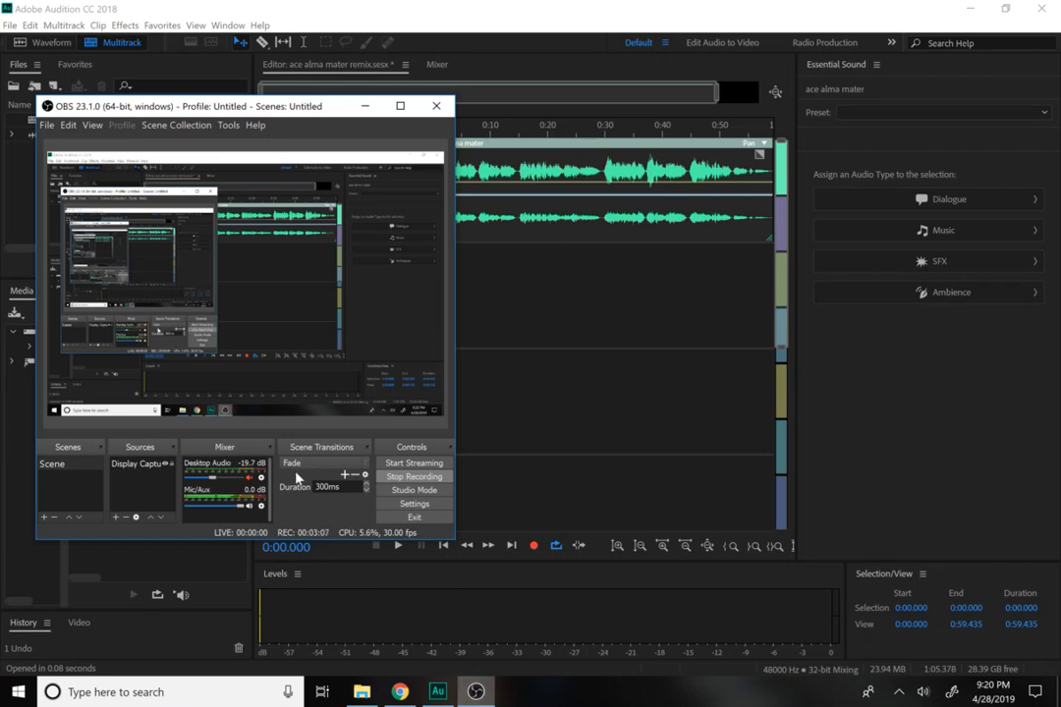
click(508, 337)
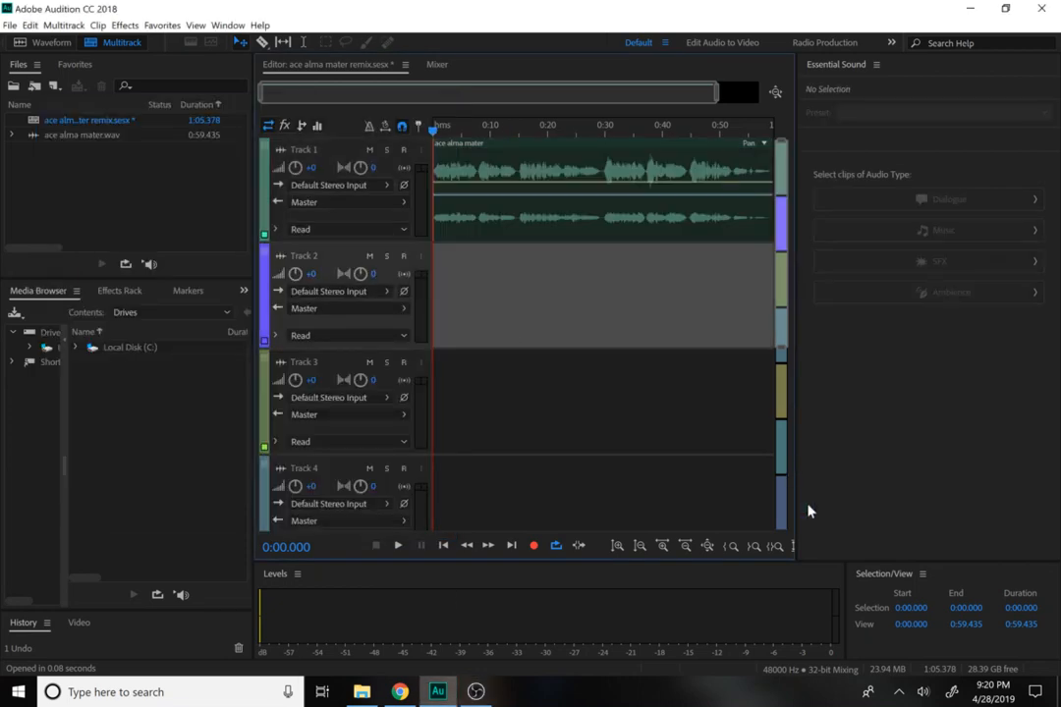
Step: Raise the system speaker volume to 87 and return to the multitrack session
click(925, 692)
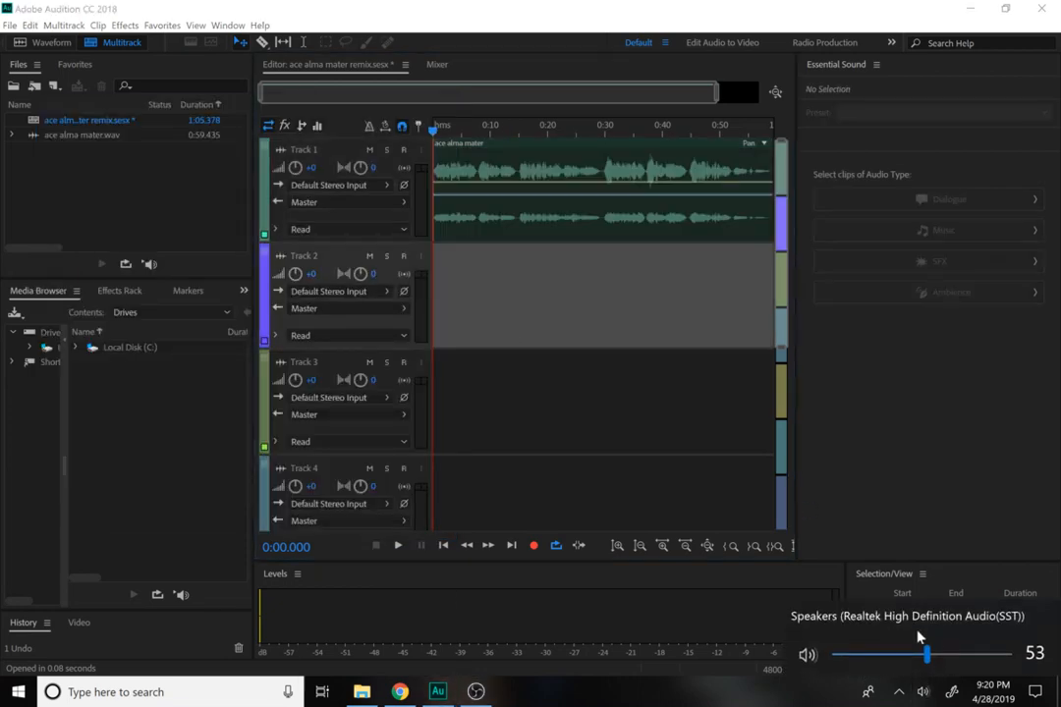
drag(926, 655, 988, 656)
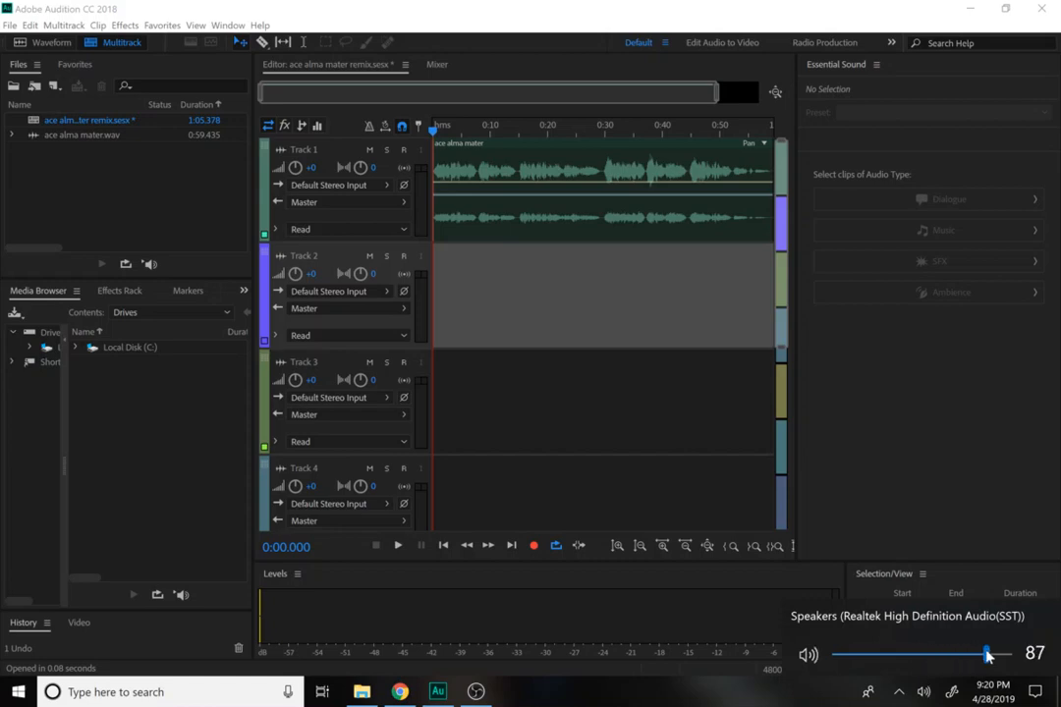
click(540, 303)
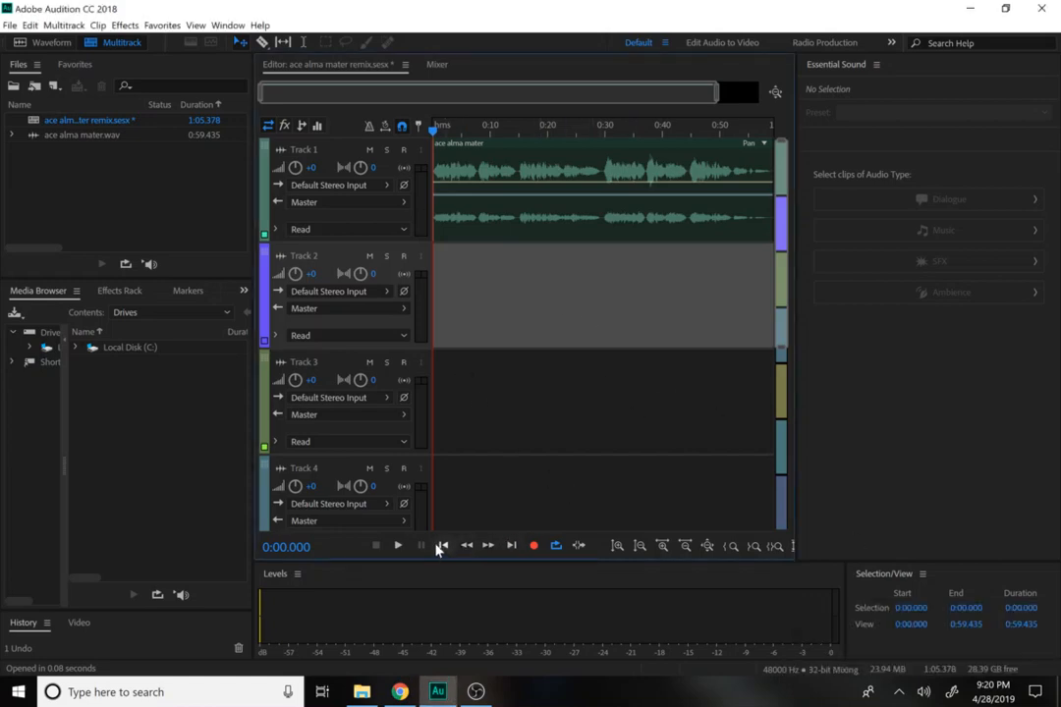
Step: Play the ace alma mater clip on Track 1 from the start of the session, then stop playback
click(397, 547)
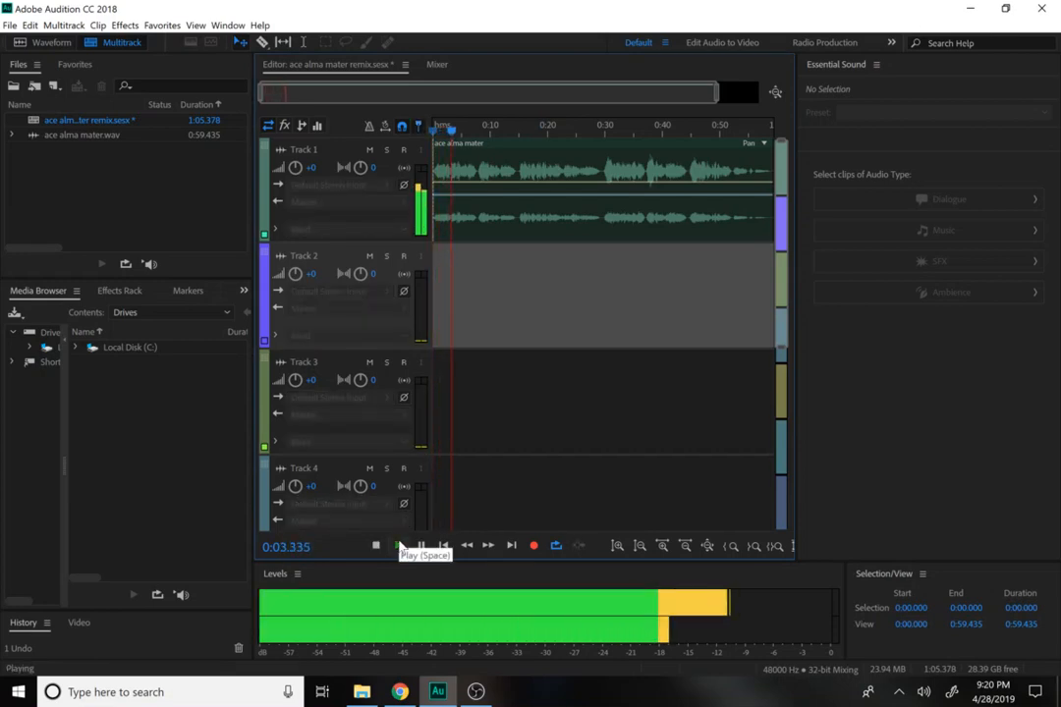
click(399, 547)
click(376, 547)
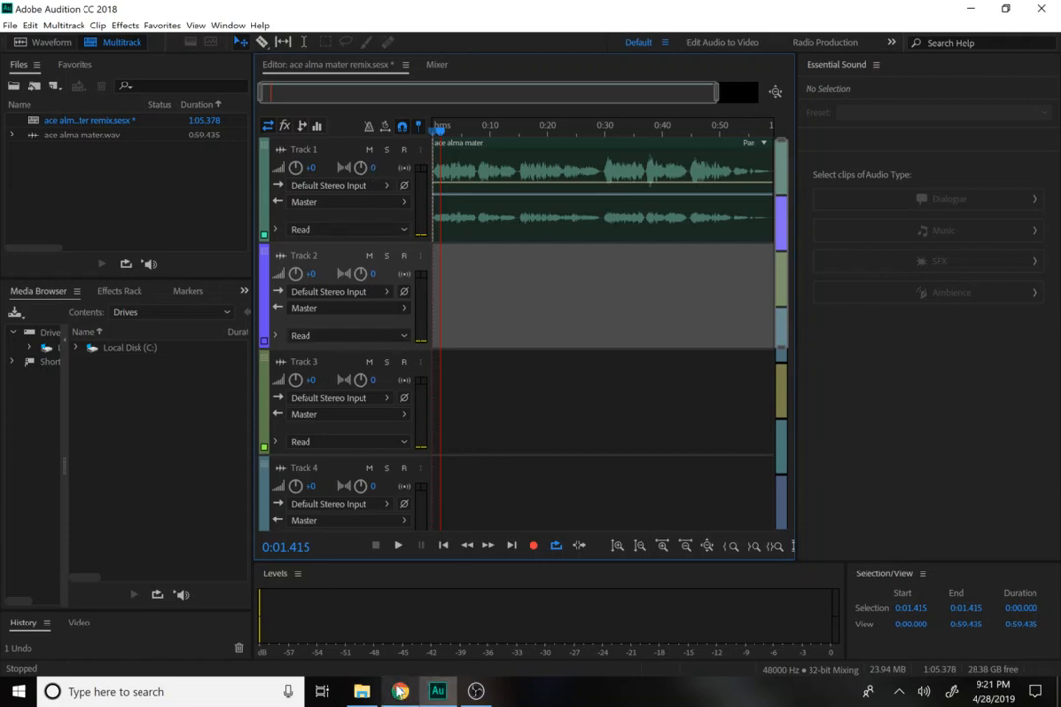
Step: Add the (FREE) Lo Fi Type Beat - Fresh Air MP3 from the lofi beat folder to Track 2, conforming a copy to the session's sample rate
mouse_move(400, 692)
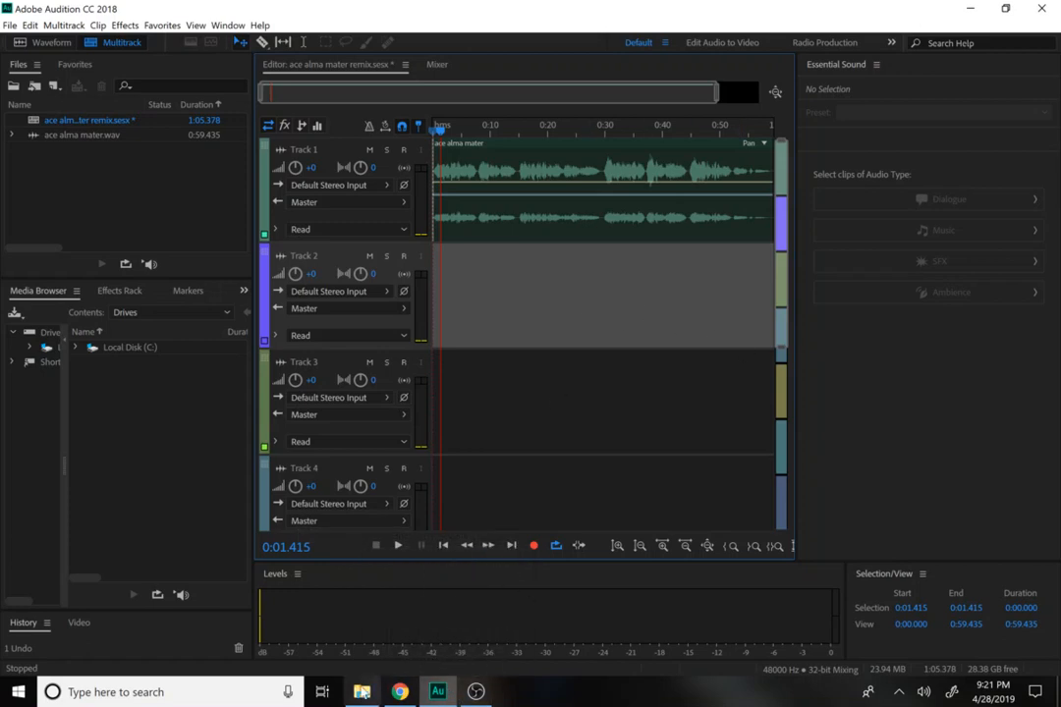
click(361, 692)
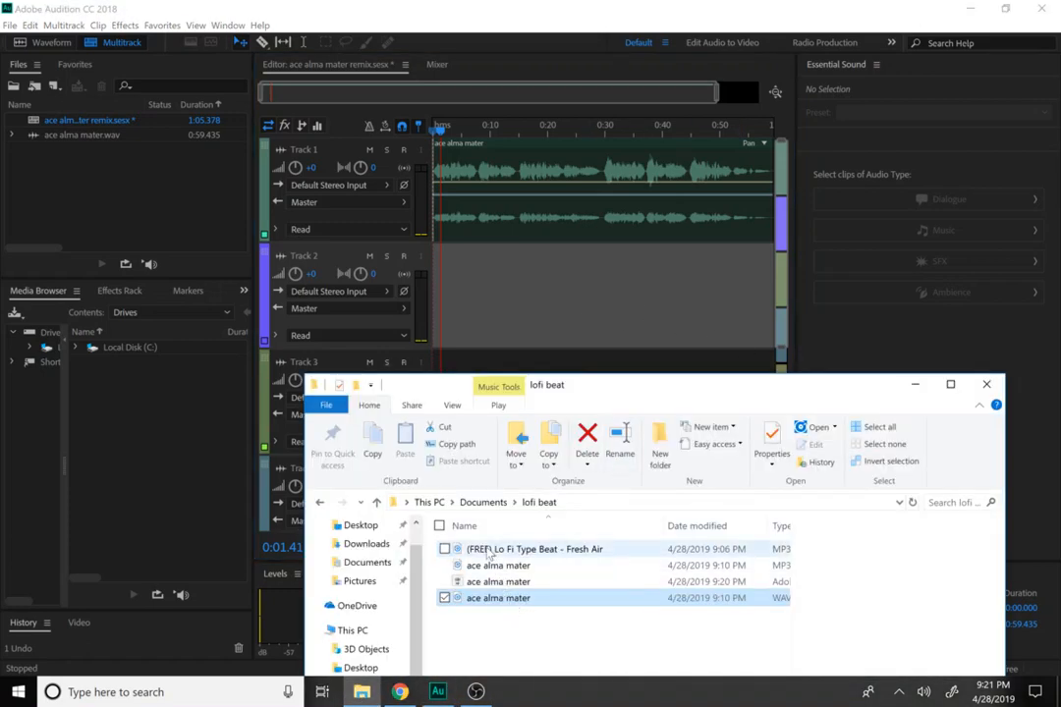
click(490, 551)
drag(633, 394, 729, 279)
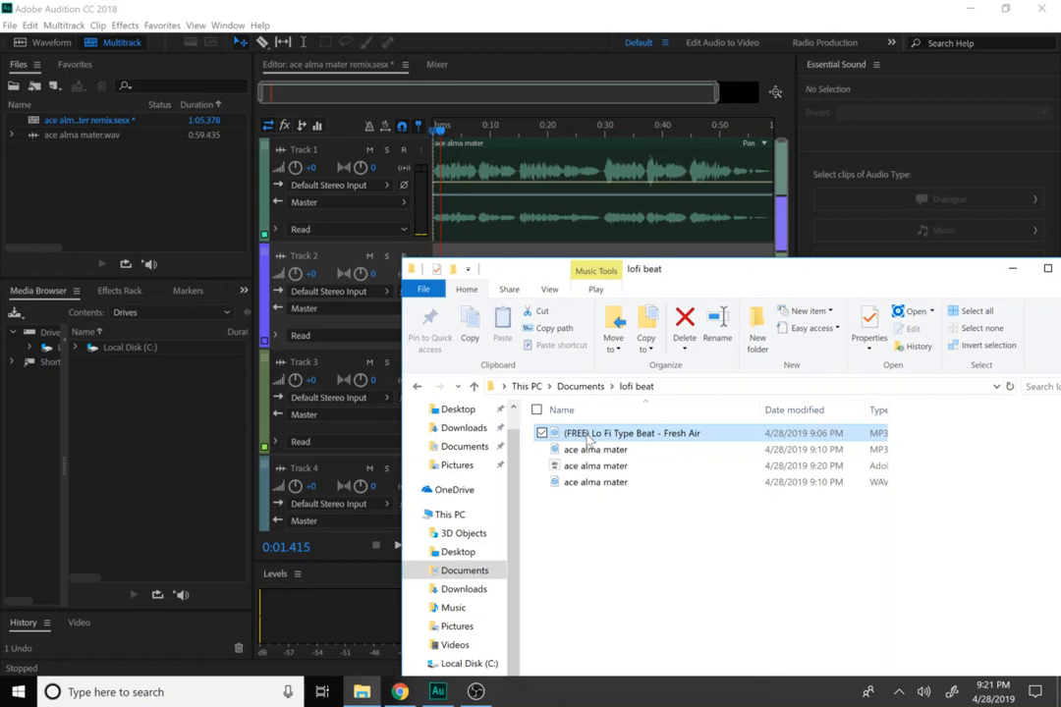
drag(517, 273, 815, 168)
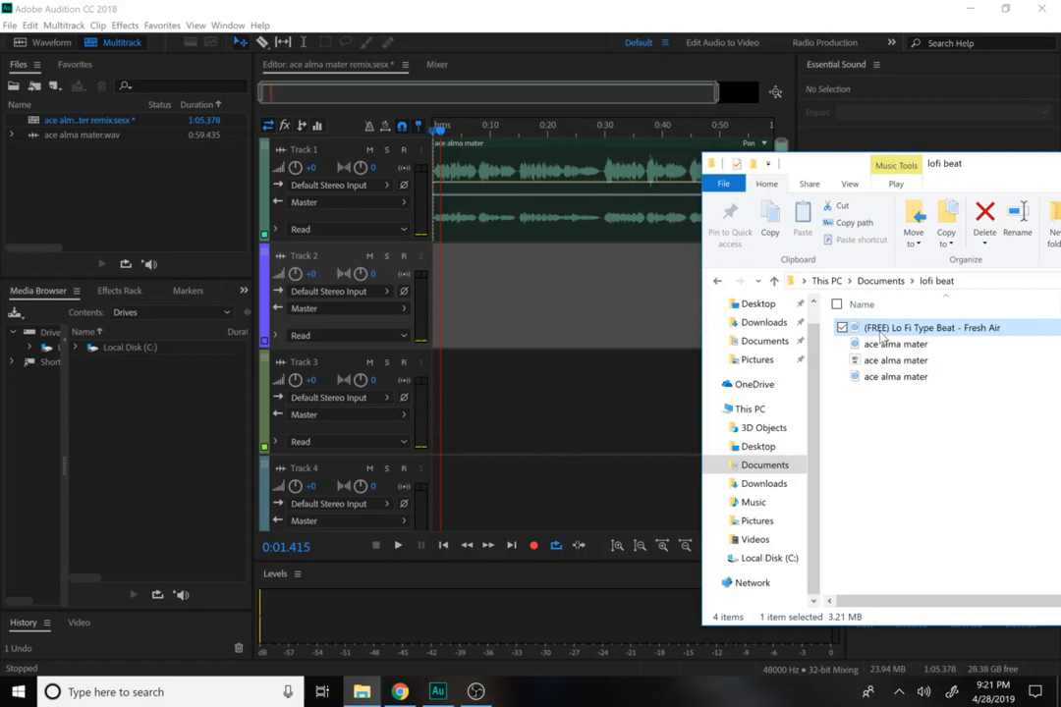
drag(881, 334, 425, 317)
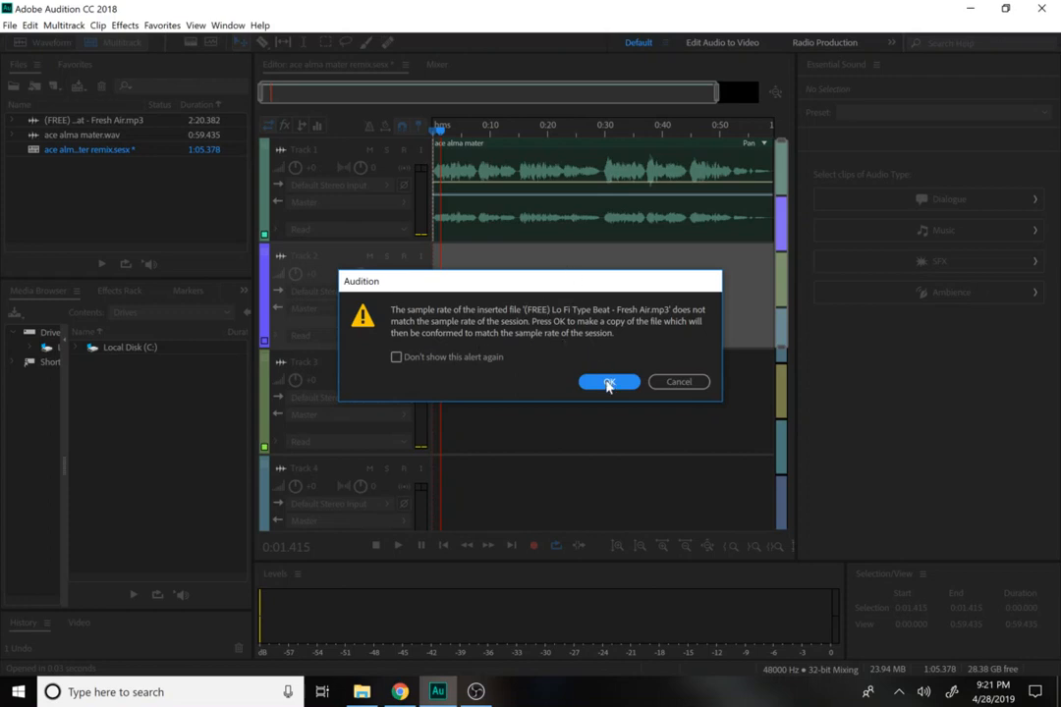
click(608, 383)
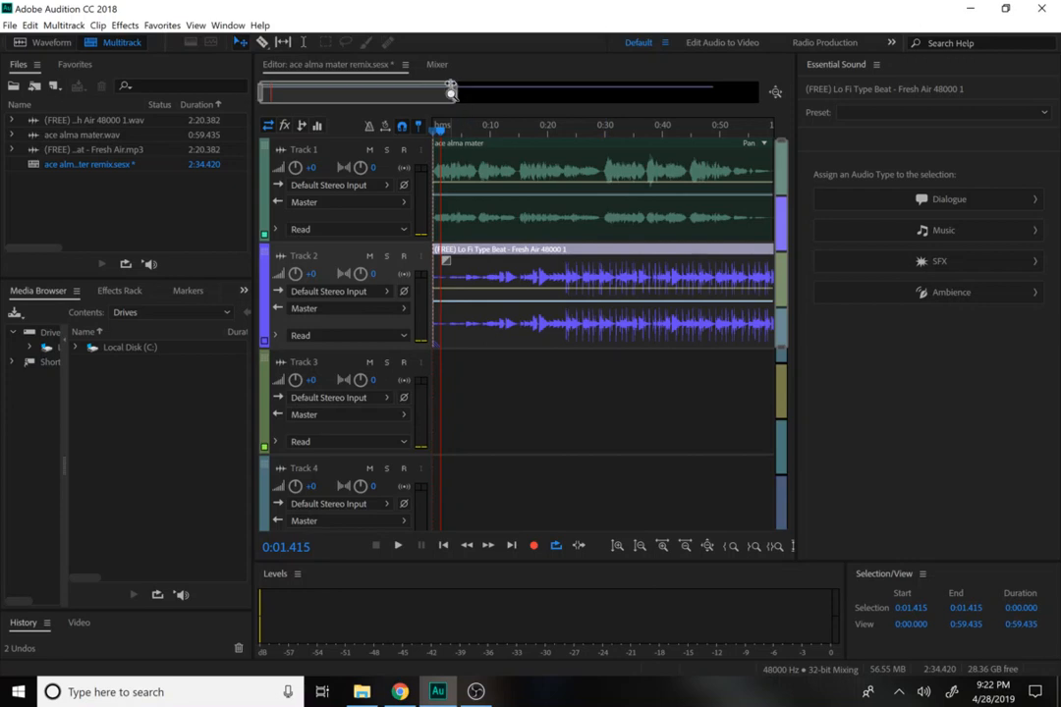
Step: Mute Track 1 and play the opening of the lo-fi beat on Track 2 from the start
drag(455, 93, 508, 91)
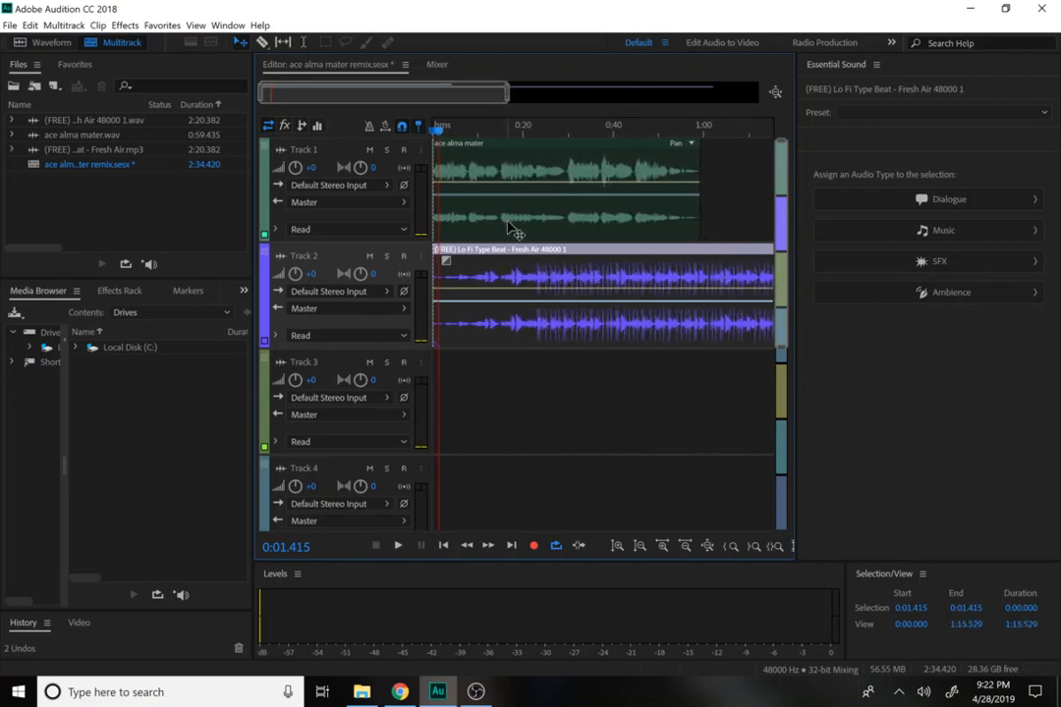
click(369, 151)
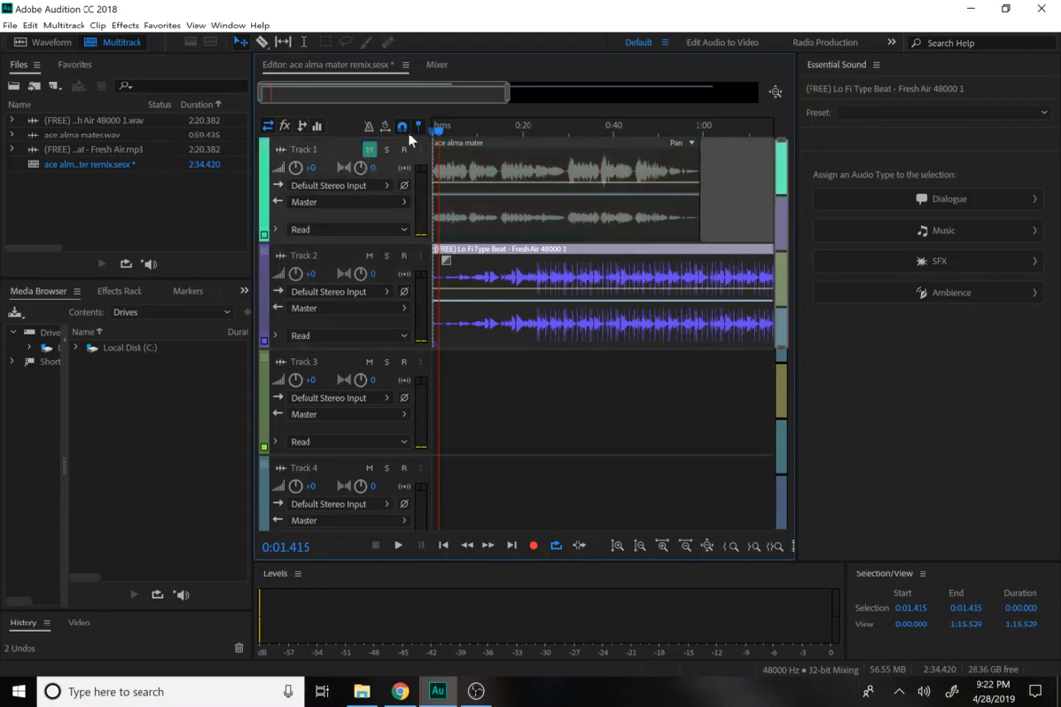
drag(439, 137, 416, 142)
key(space)
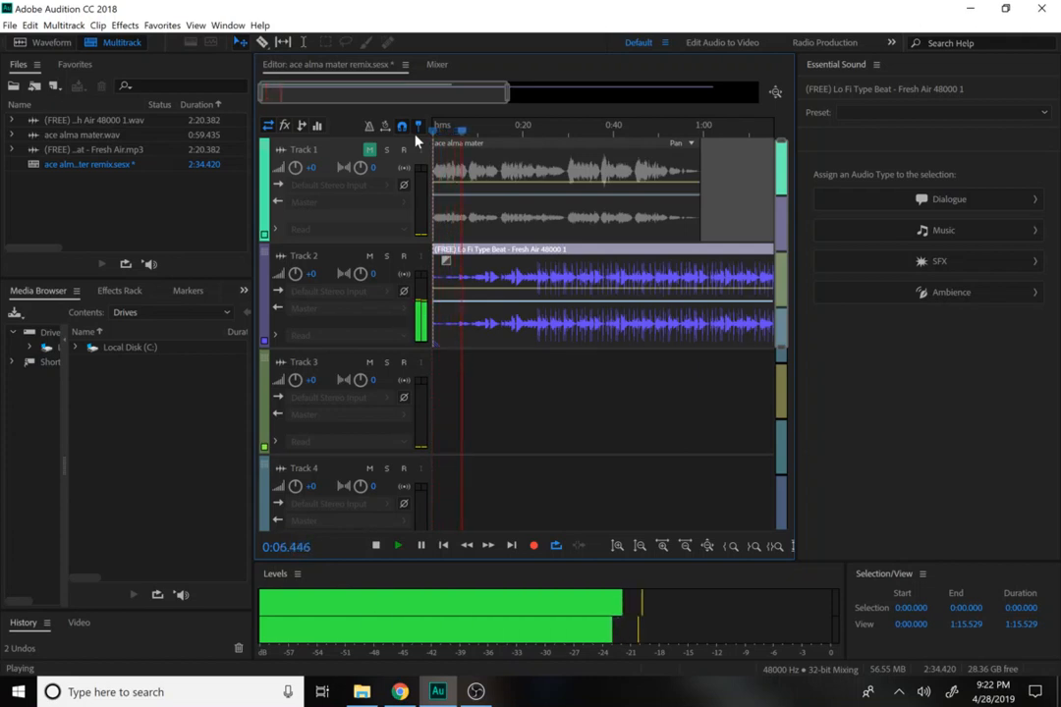
key(space)
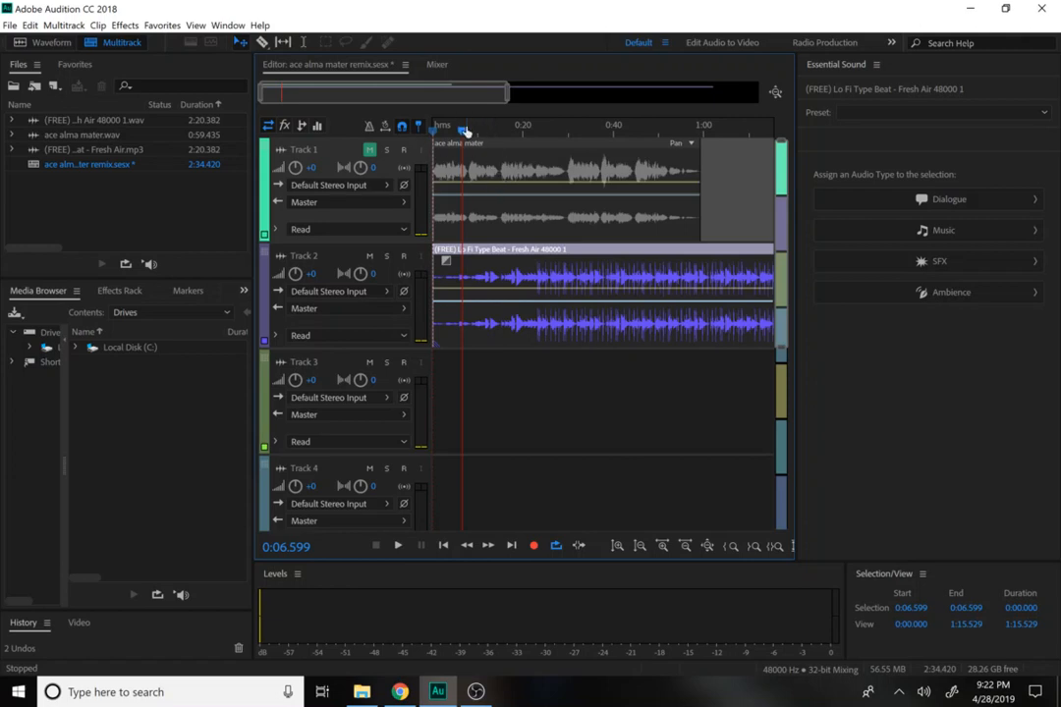
Step: Play the lo-fi beat from about 0:23, where its waveform gets denser, to listen to that section
drag(465, 131, 538, 136)
key(space)
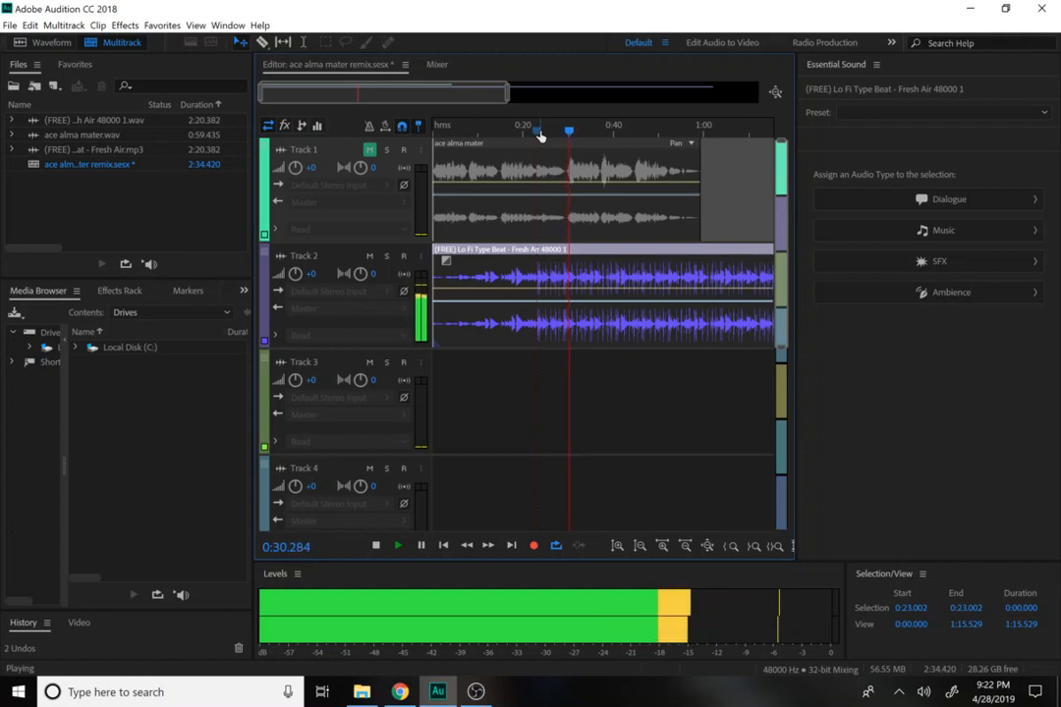
key(space)
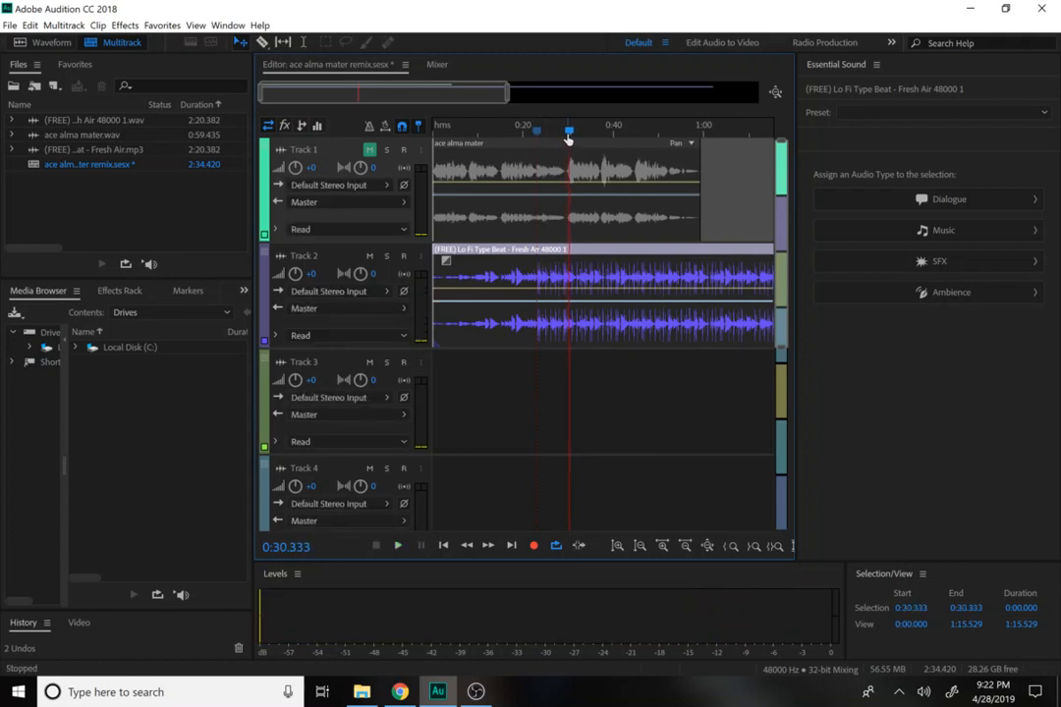
Step: Play the beat on Track 2 from about 0:20 and stop the playhead at about 0:23.2, where the denser section begins
drag(568, 140, 525, 140)
click(369, 257)
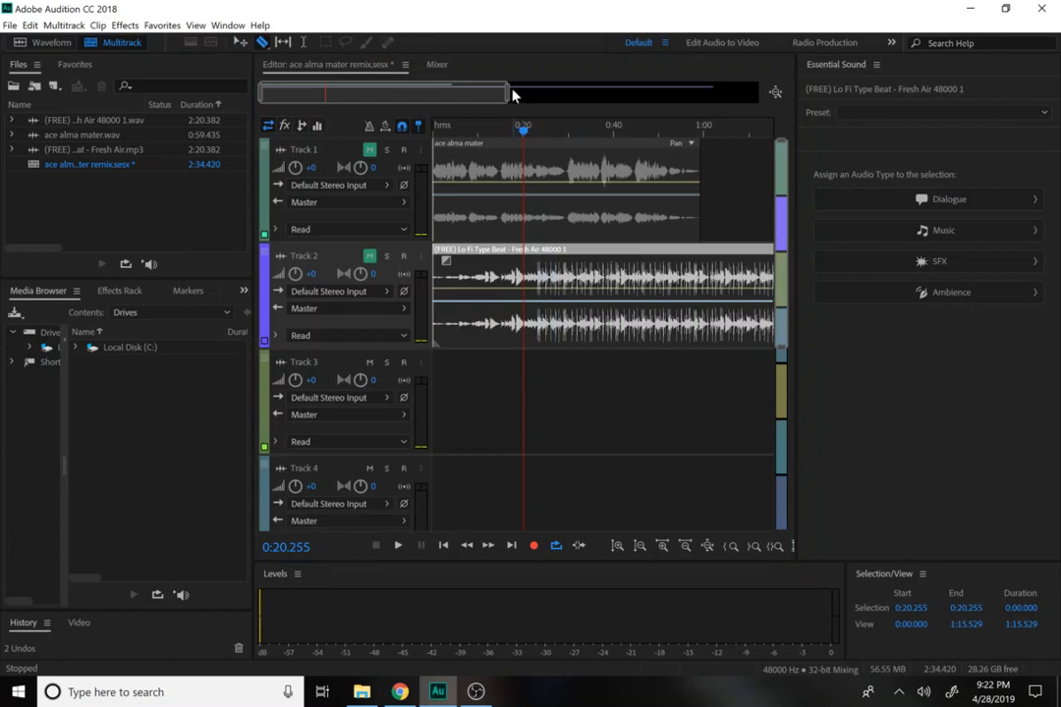
drag(507, 93, 372, 96)
key(space)
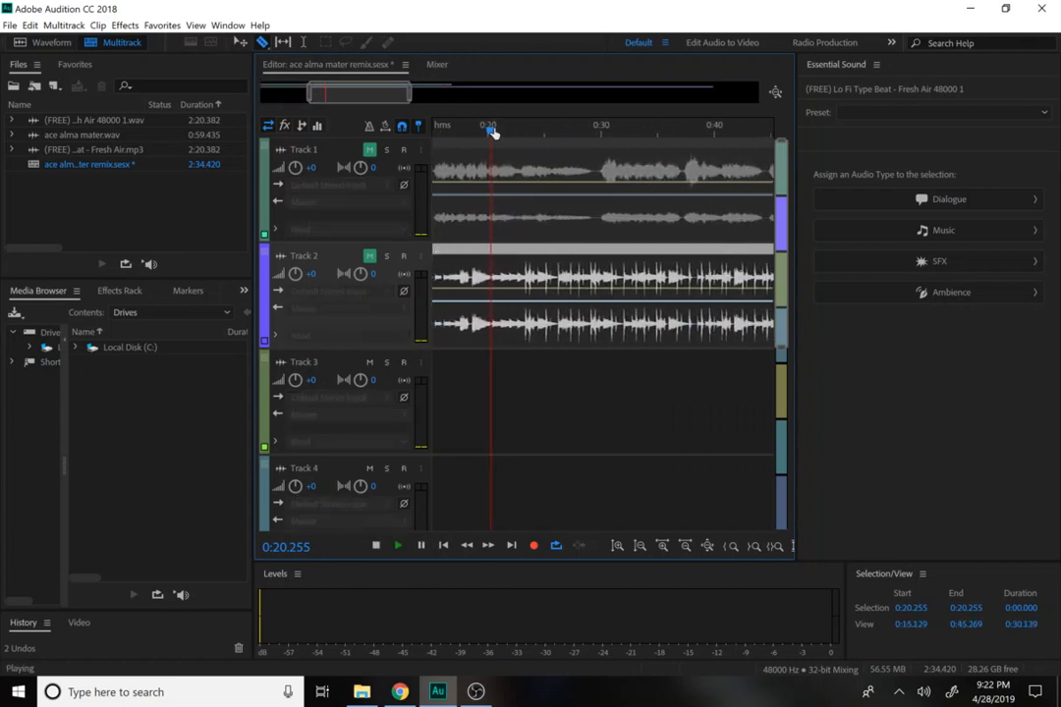
key(space)
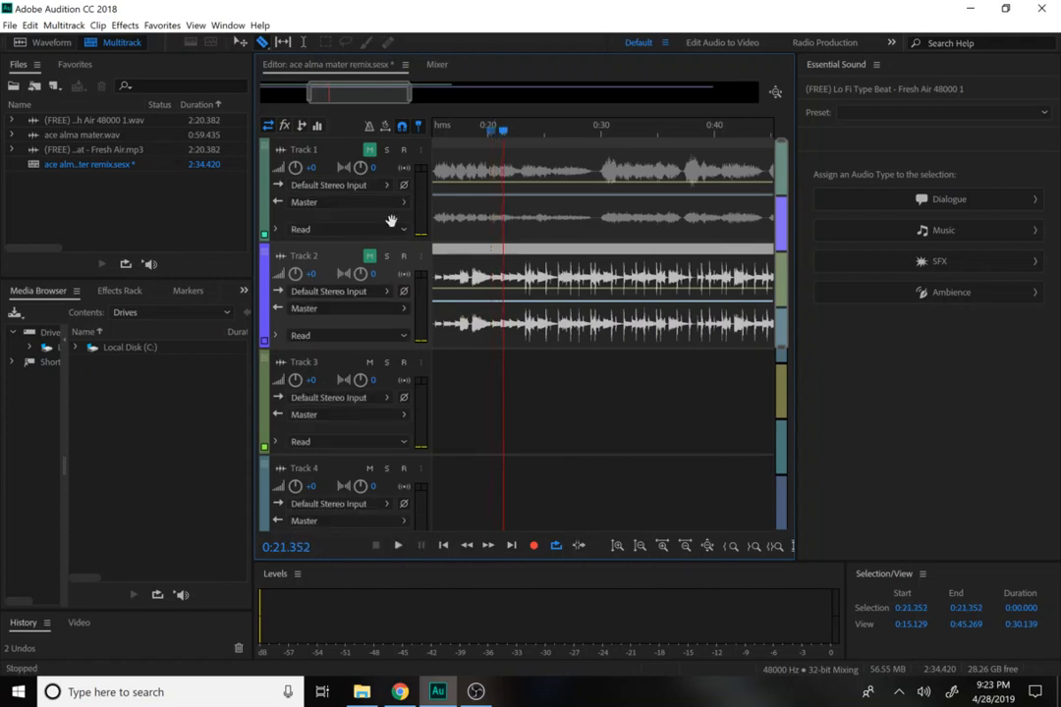
click(368, 258)
key(space)
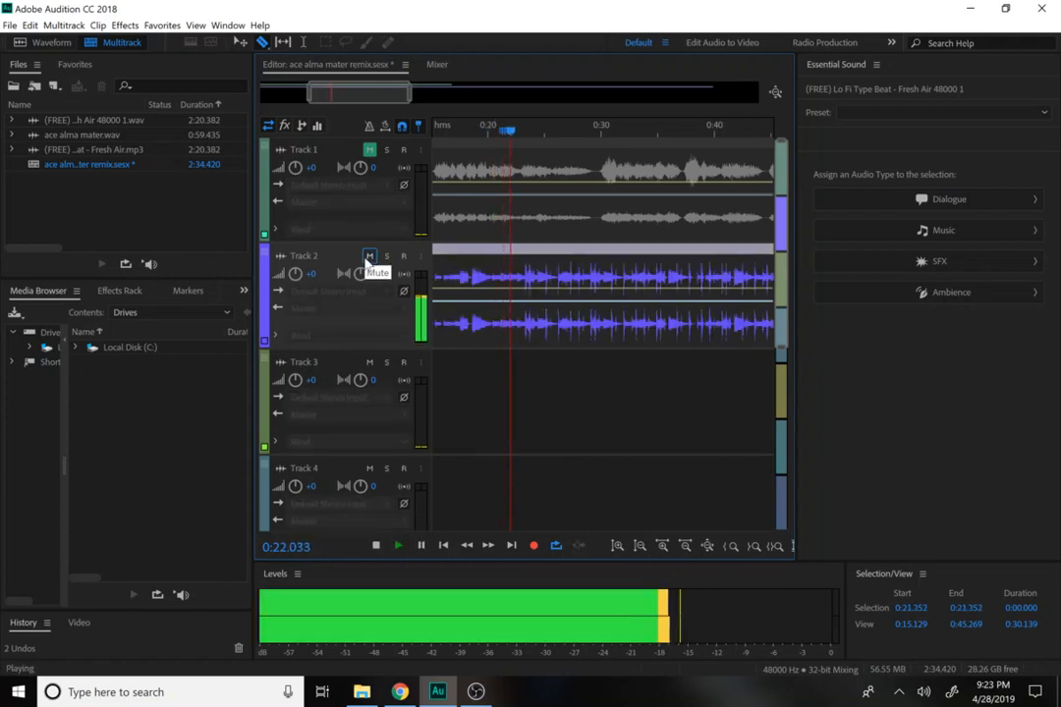
key(space)
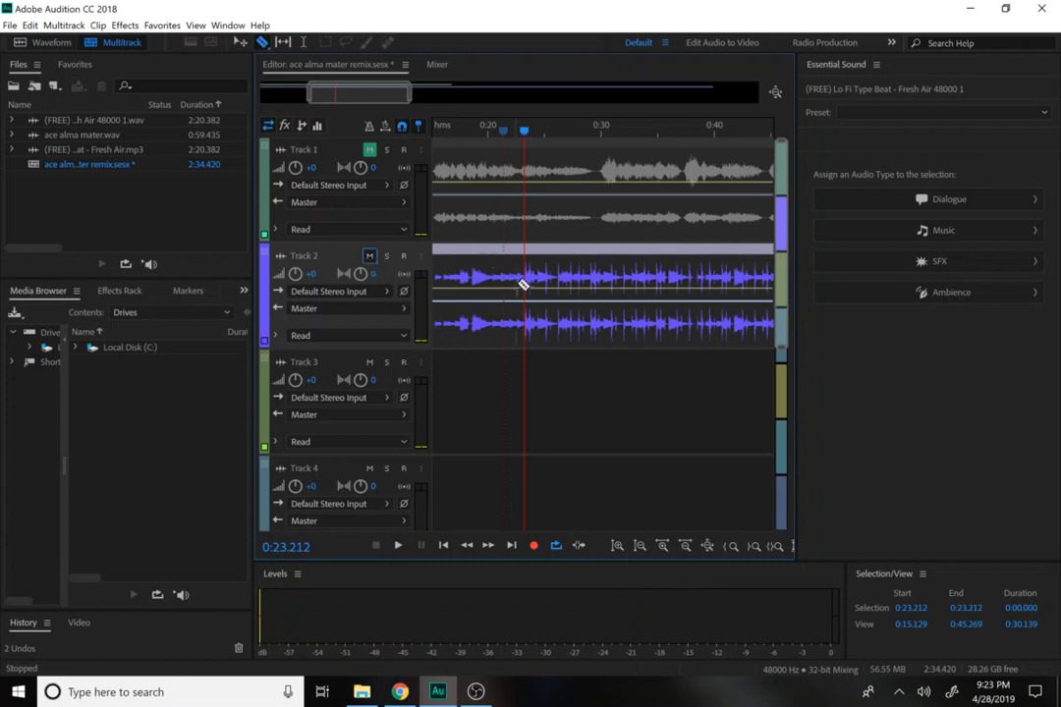
Step: Split the beat clip on Track 2 at about 0:23.2 with the Razor tool and delete the part before the cut
click(481, 348)
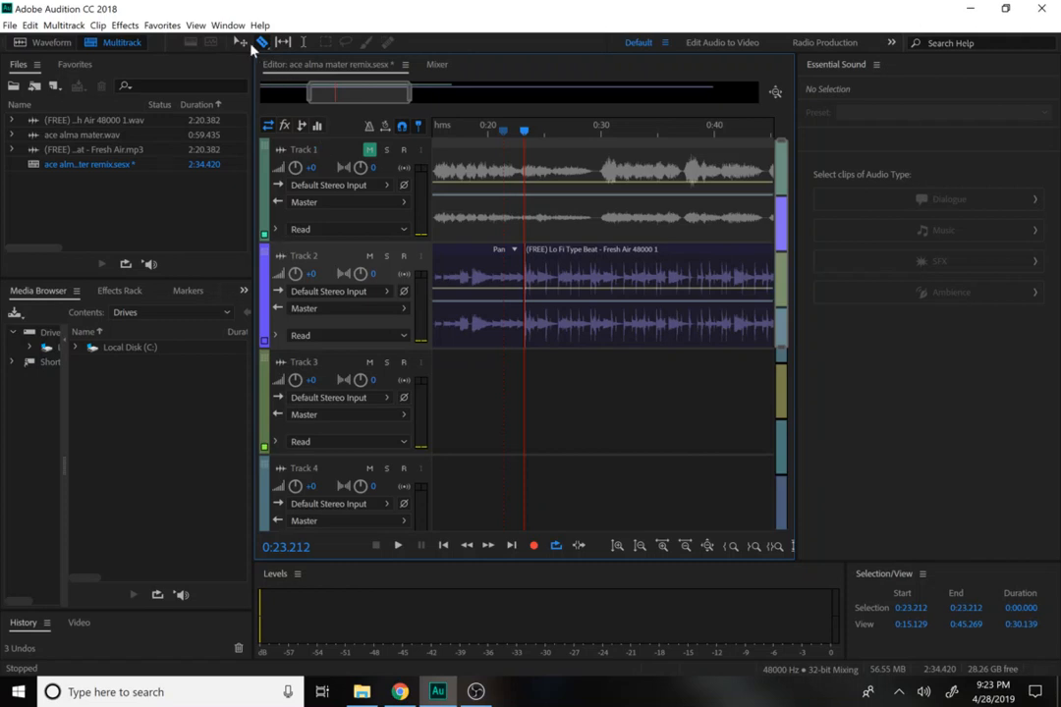
click(241, 42)
click(457, 293)
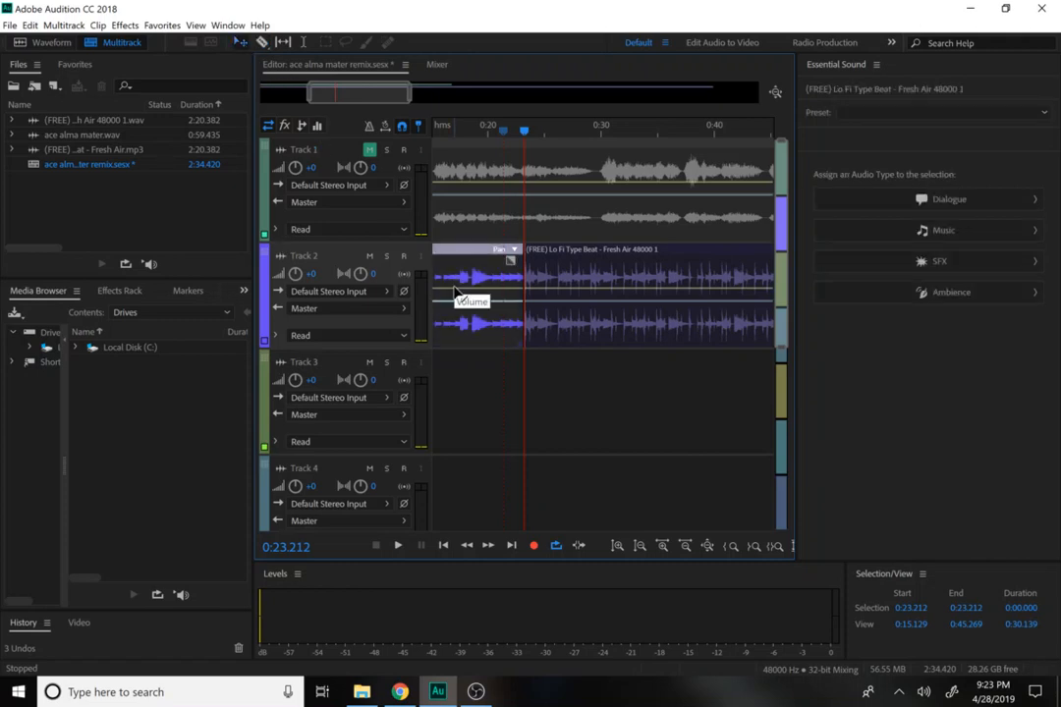
key(Delete)
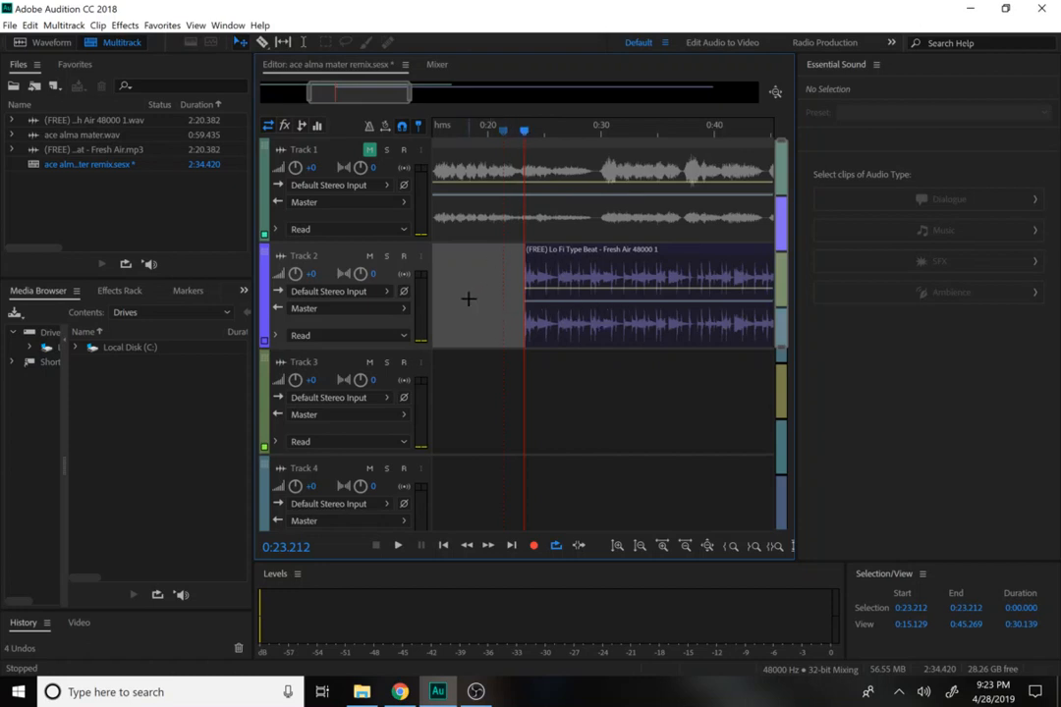
Step: Move the remaining beat clip earlier to about 0:19 and align the start of the ace alma mater clip on Track 1 with it
click(647, 342)
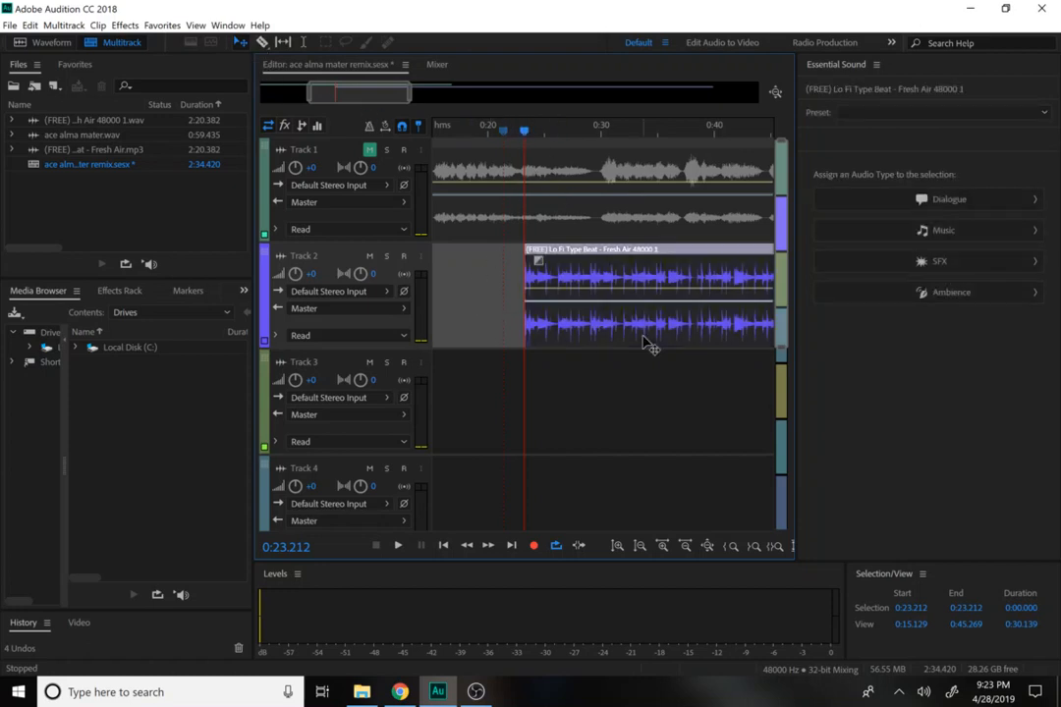
drag(648, 342, 597, 339)
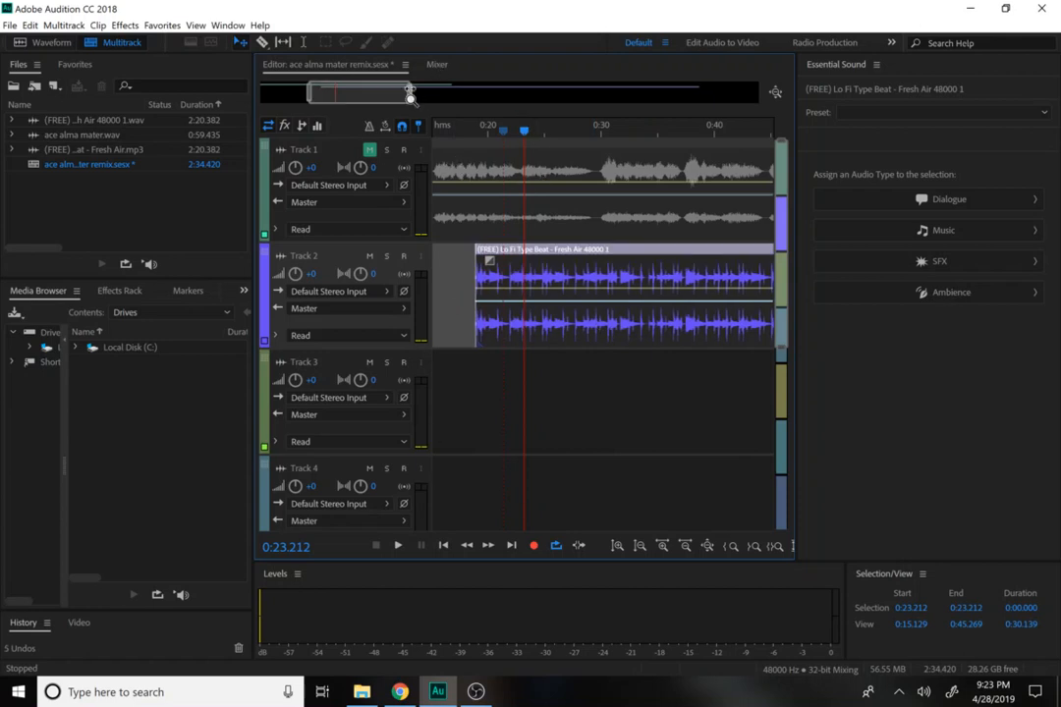
drag(412, 94, 510, 98)
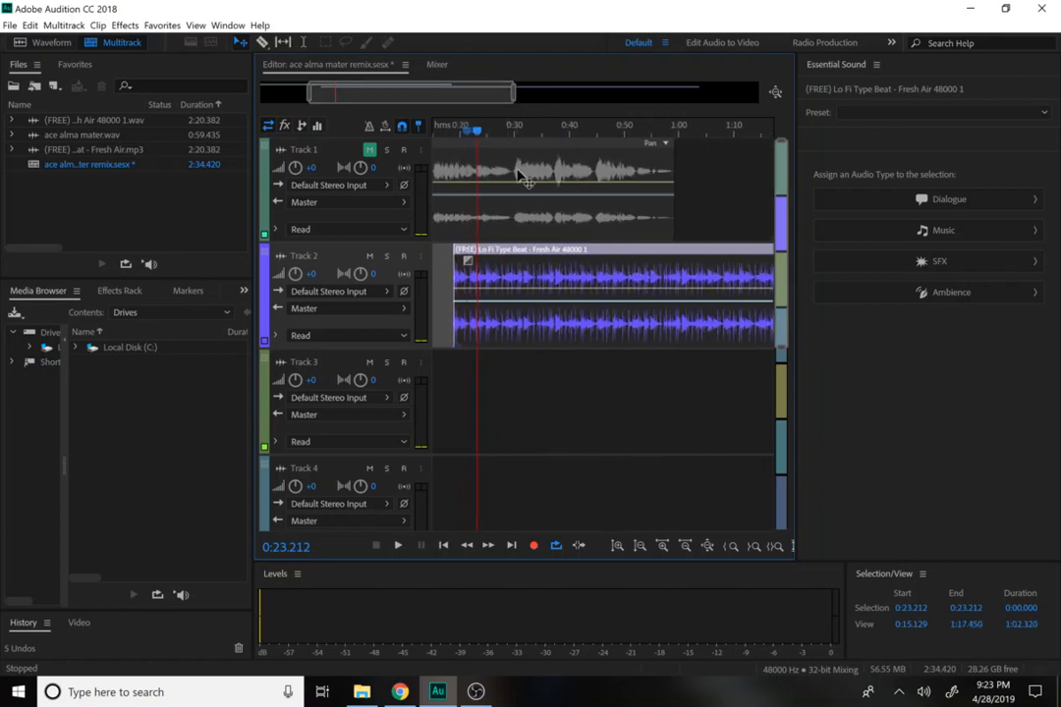
drag(537, 195, 640, 197)
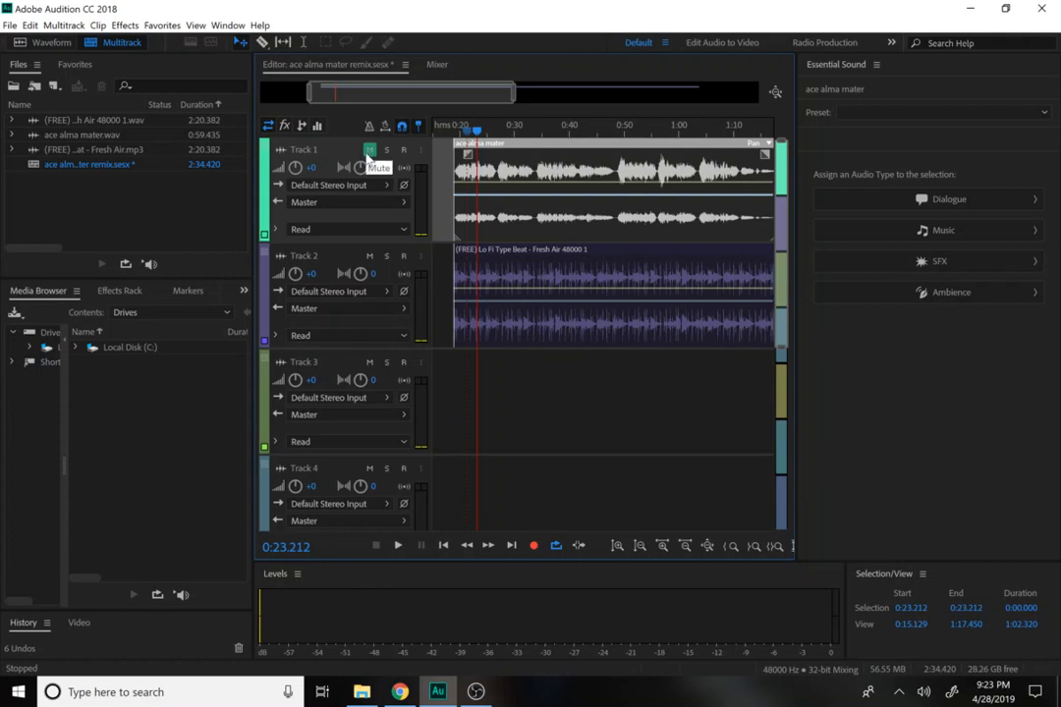
Step: Unmute Track 1 and place the playhead at about 0:19, at the start of both clips
click(370, 150)
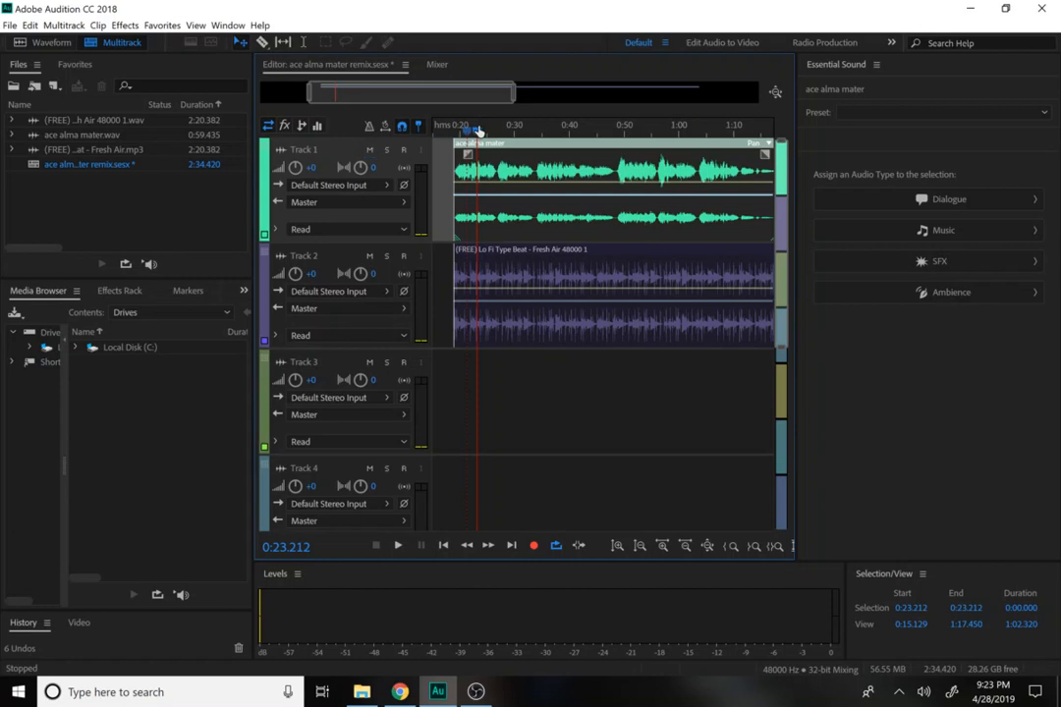
drag(479, 131, 453, 133)
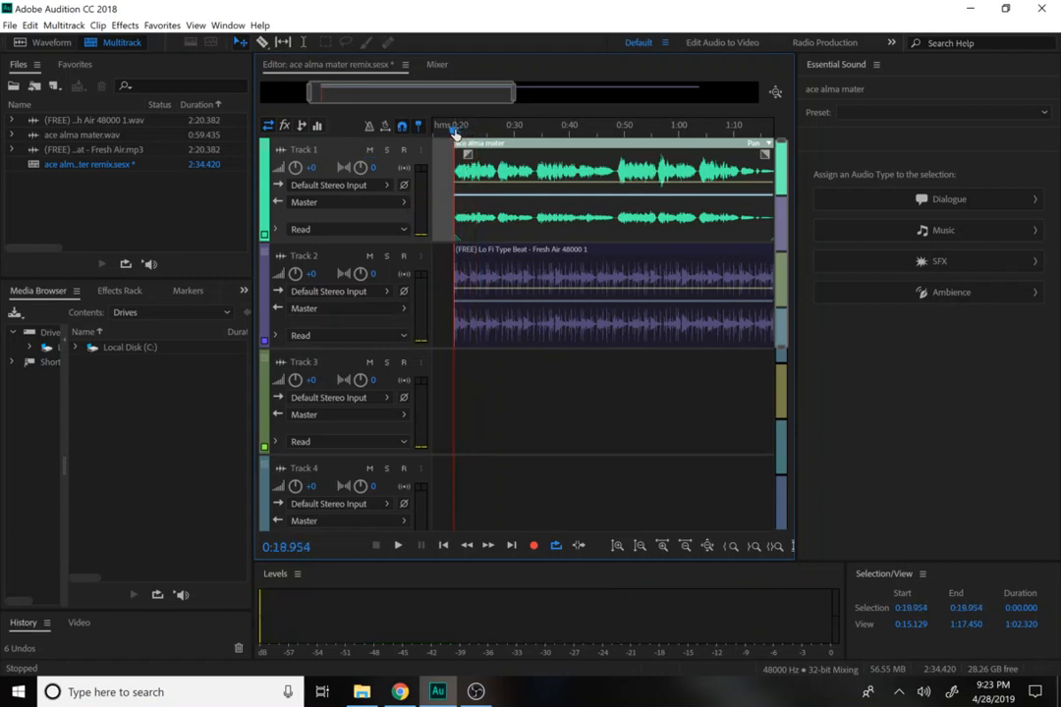
Step: Play both tracks from about 0:19 to 0:22.5 and turn on Global Clip Stretching
key(space)
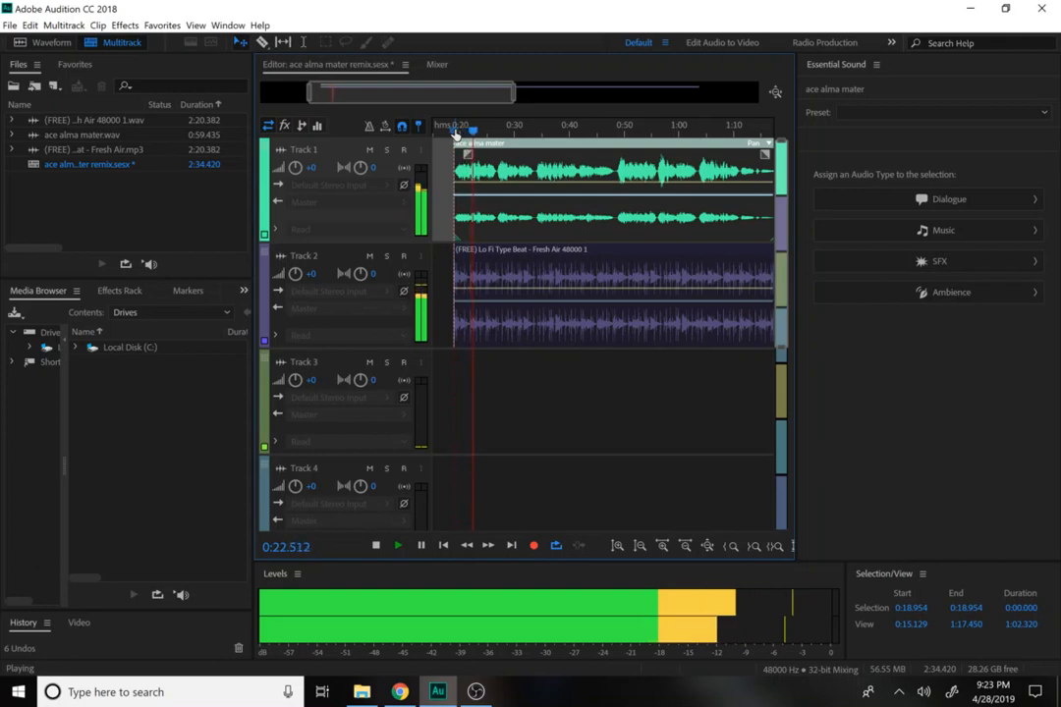
key(space)
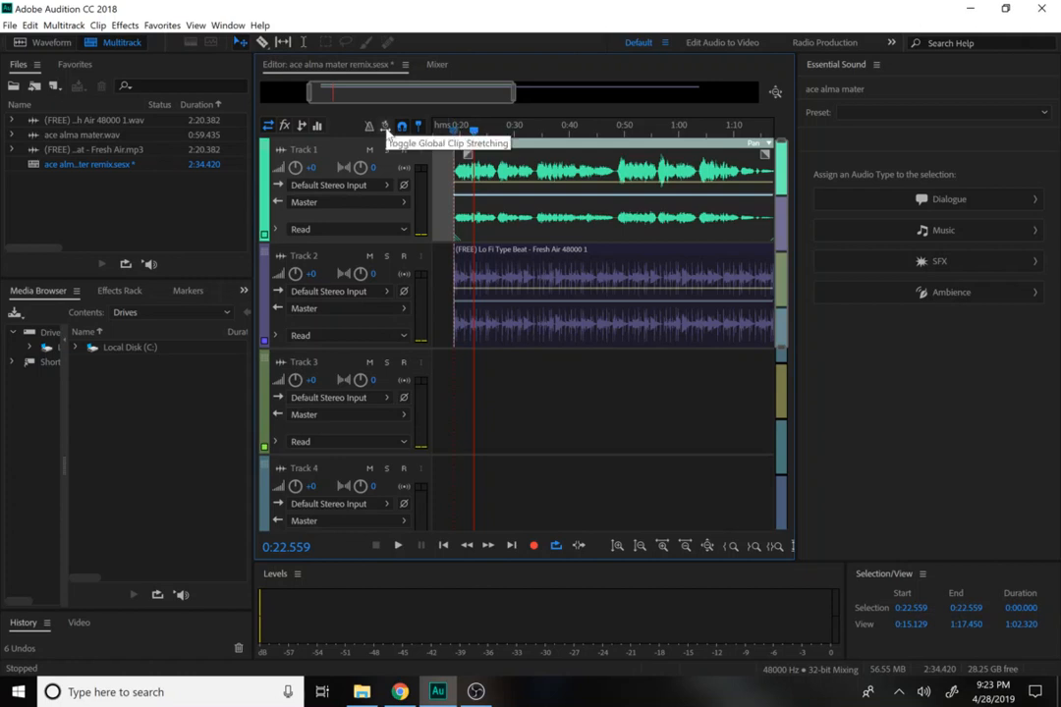
click(386, 127)
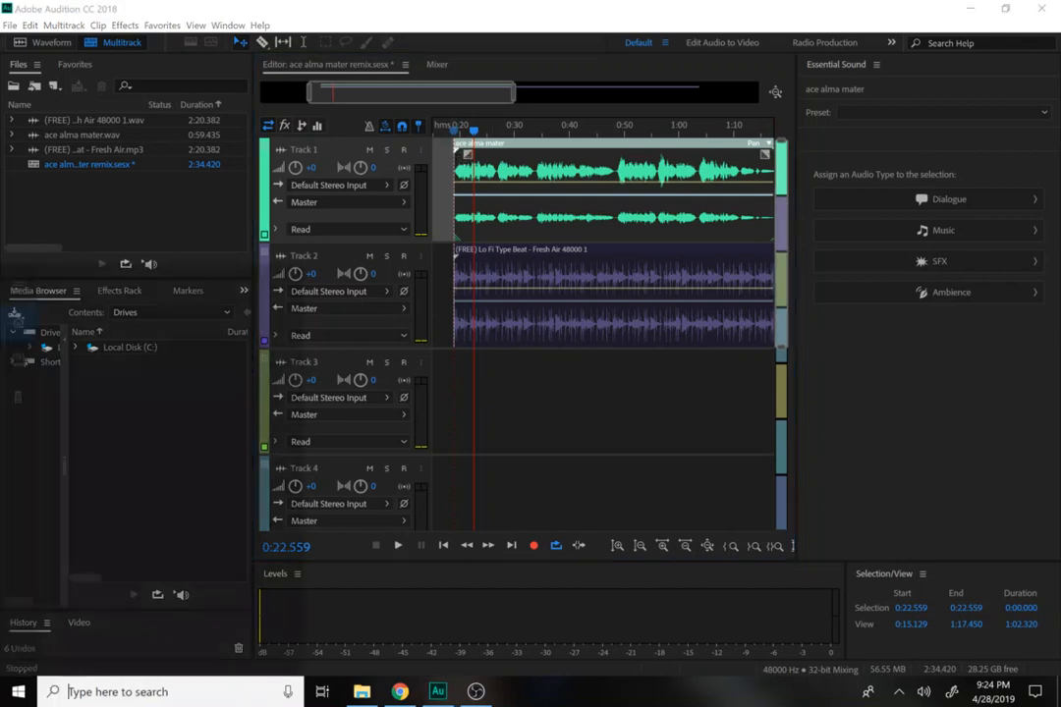
Step: Open the Windows Magnifier and enlarge the view of the track area to 200%
key(super)
text(mag)
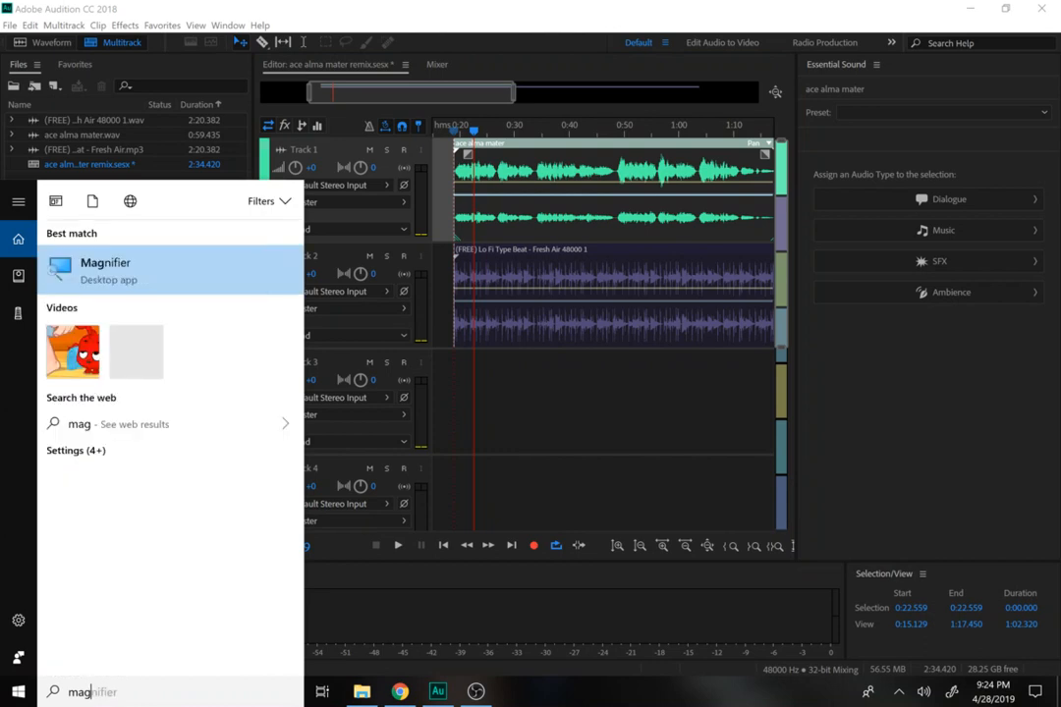
click(85, 283)
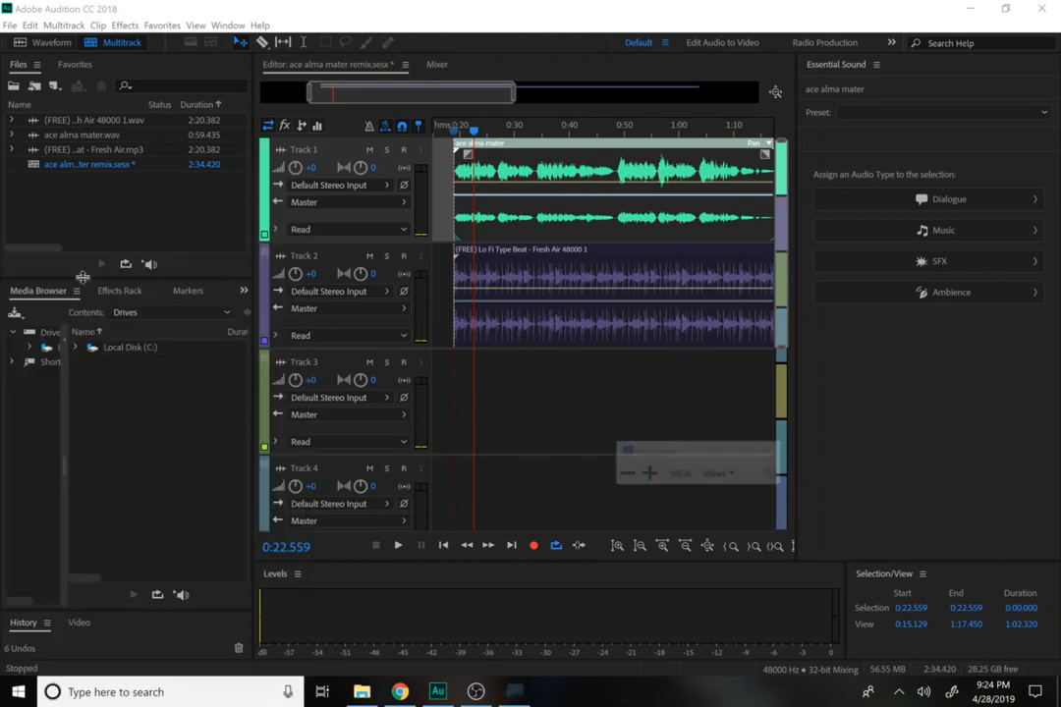
click(648, 474)
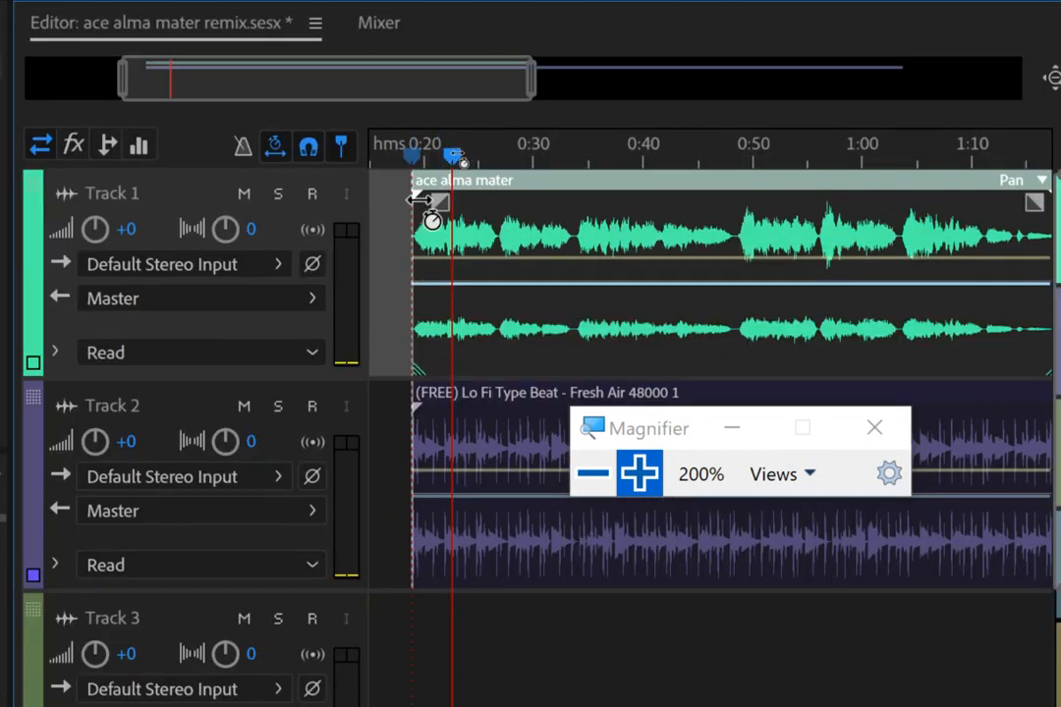
Step: Stretch the ace alma mater clip on Track 1 to 81% and move its start back to about 0:19
drag(420, 200, 512, 192)
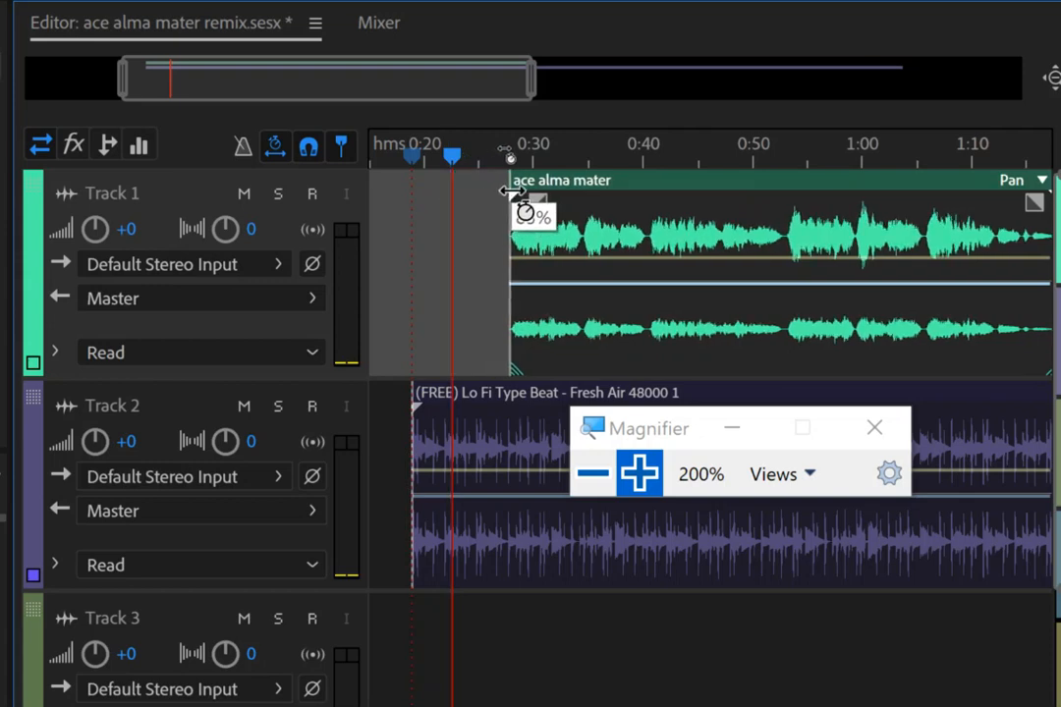
drag(520, 193, 537, 195)
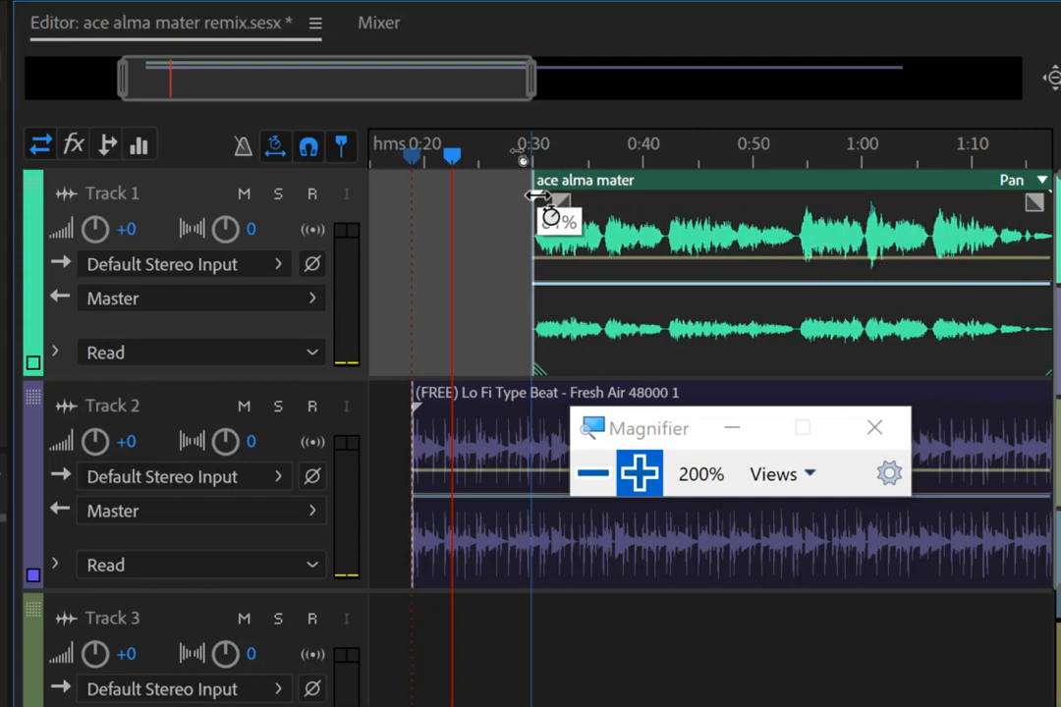
drag(538, 195, 458, 187)
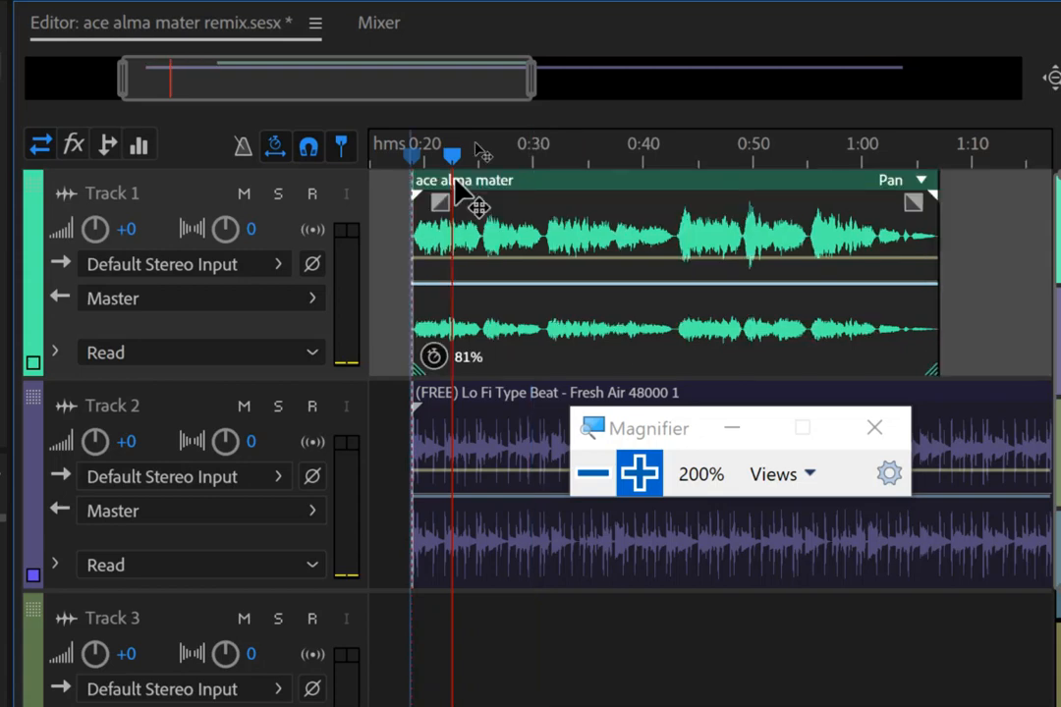
Step: Return the Magnifier to 100% and play both tracks from about 0:19 to hear the stretched song against the beat
key(space)
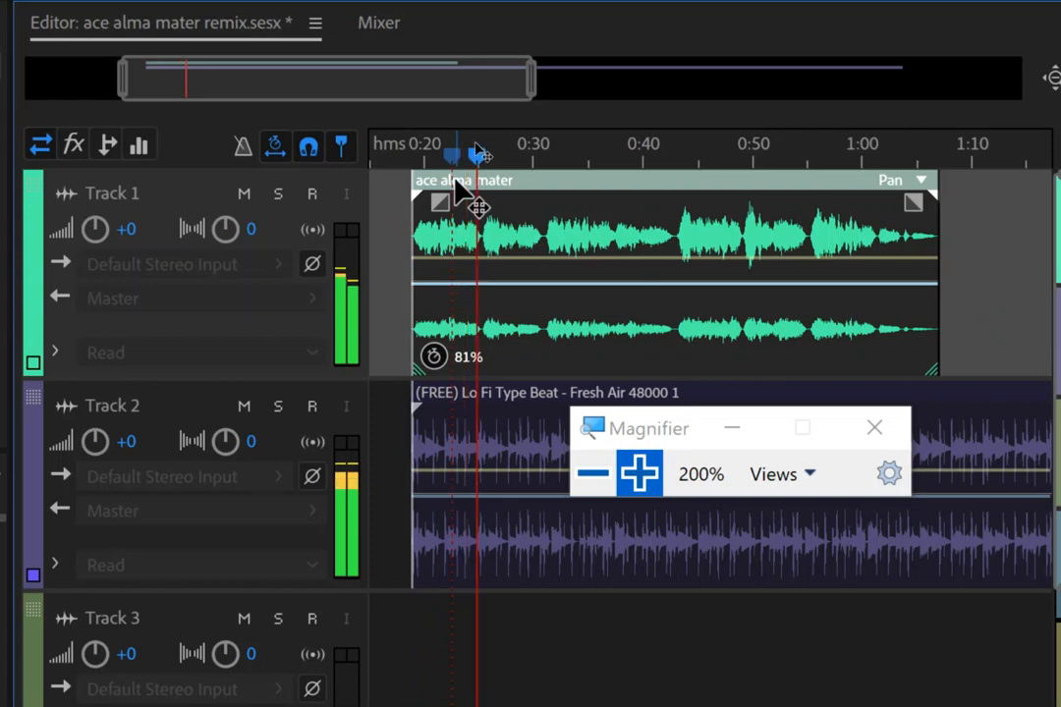
key(super+minus)
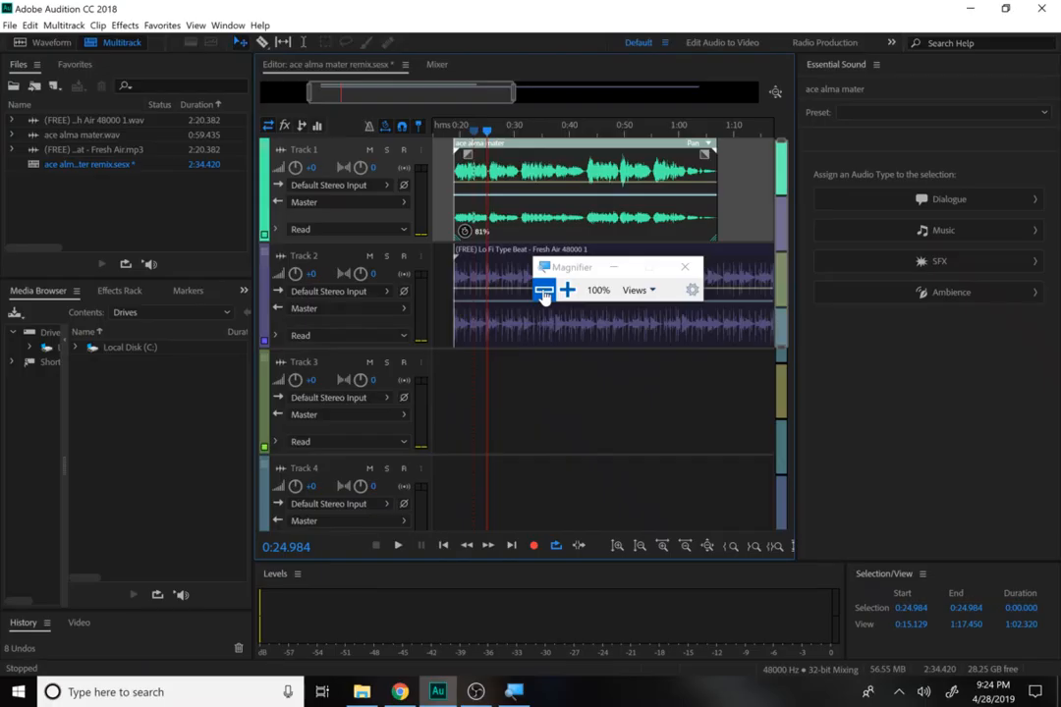
key(space)
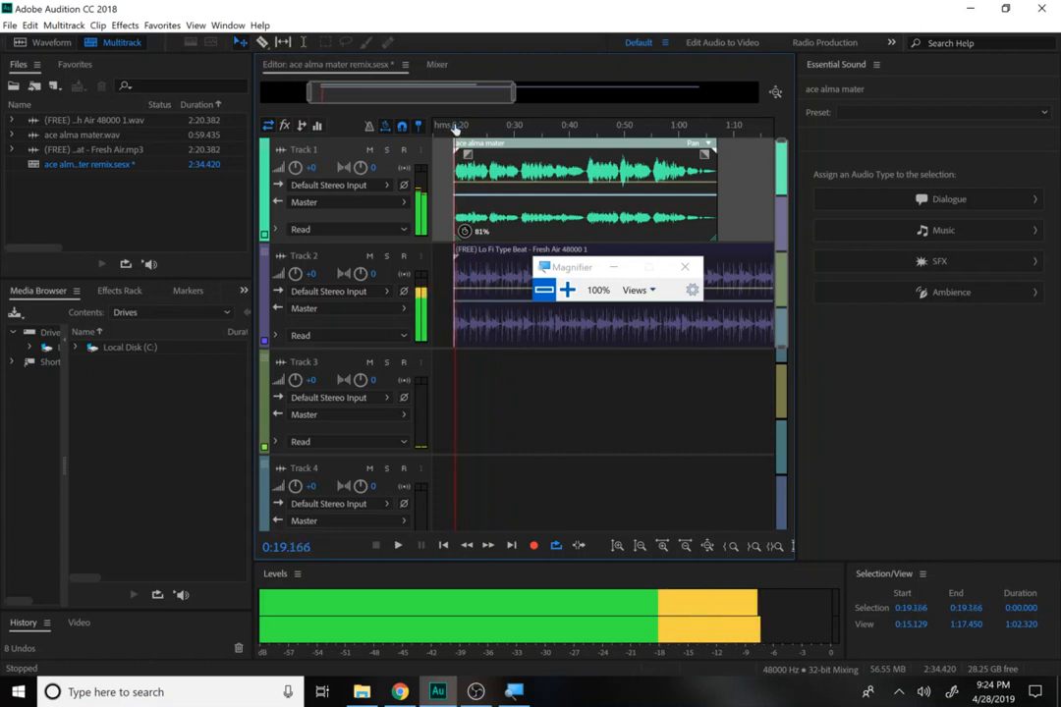
click(453, 126)
key(space)
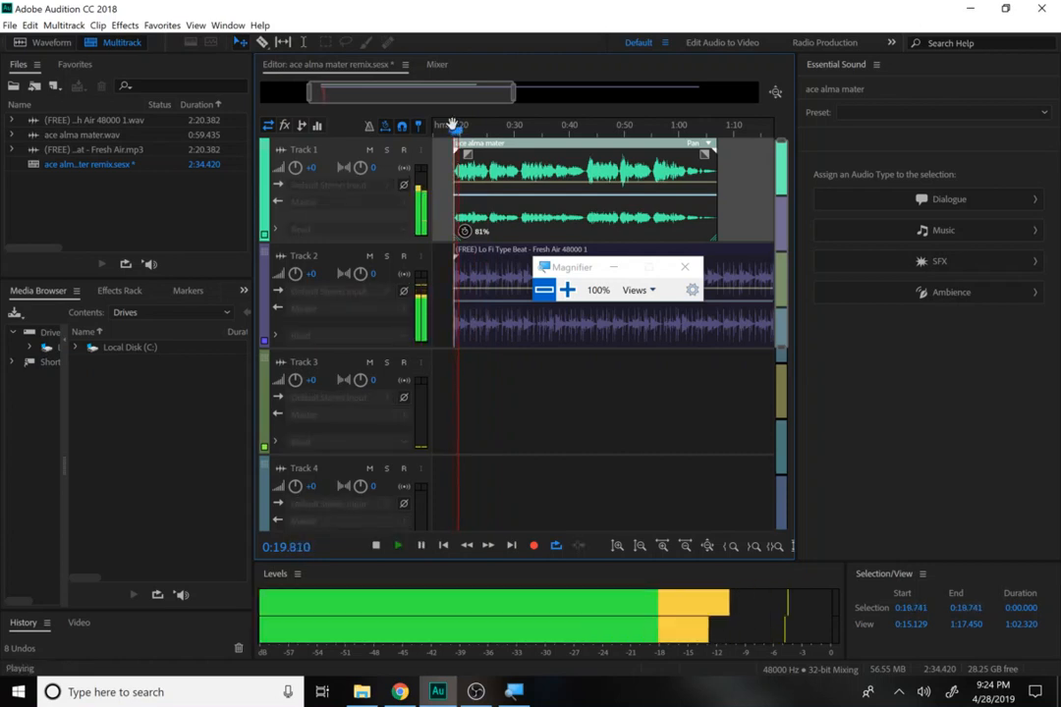
key(space)
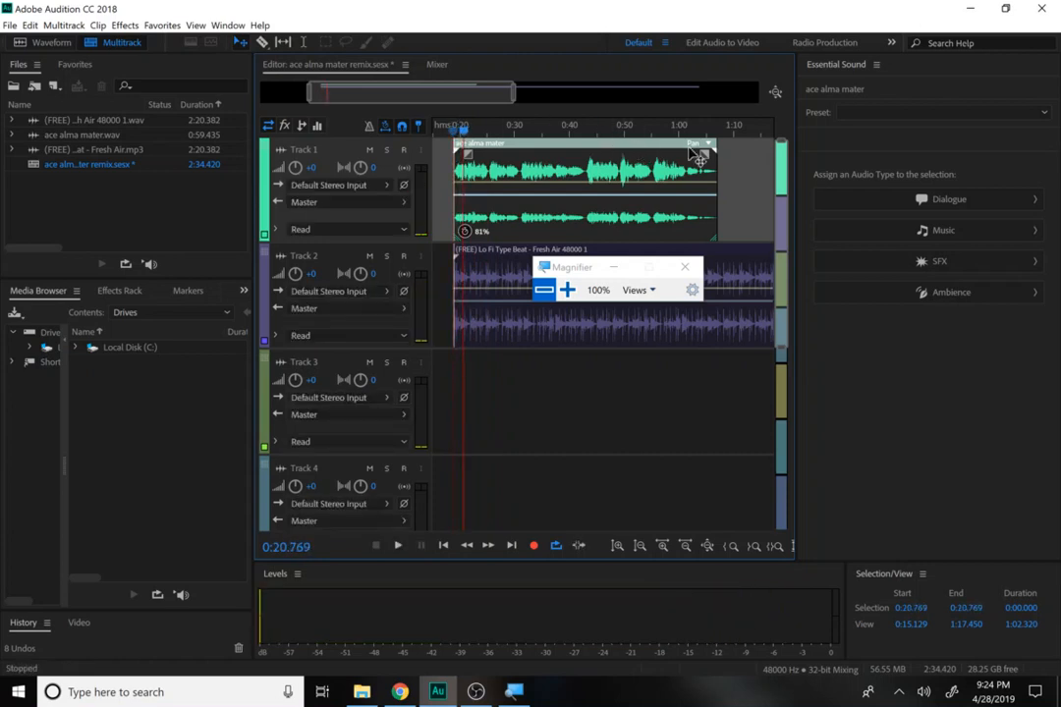
Step: Stretch the ace alma mater clip to 61% from its end and play both tracks from about 0:19
drag(712, 149, 653, 153)
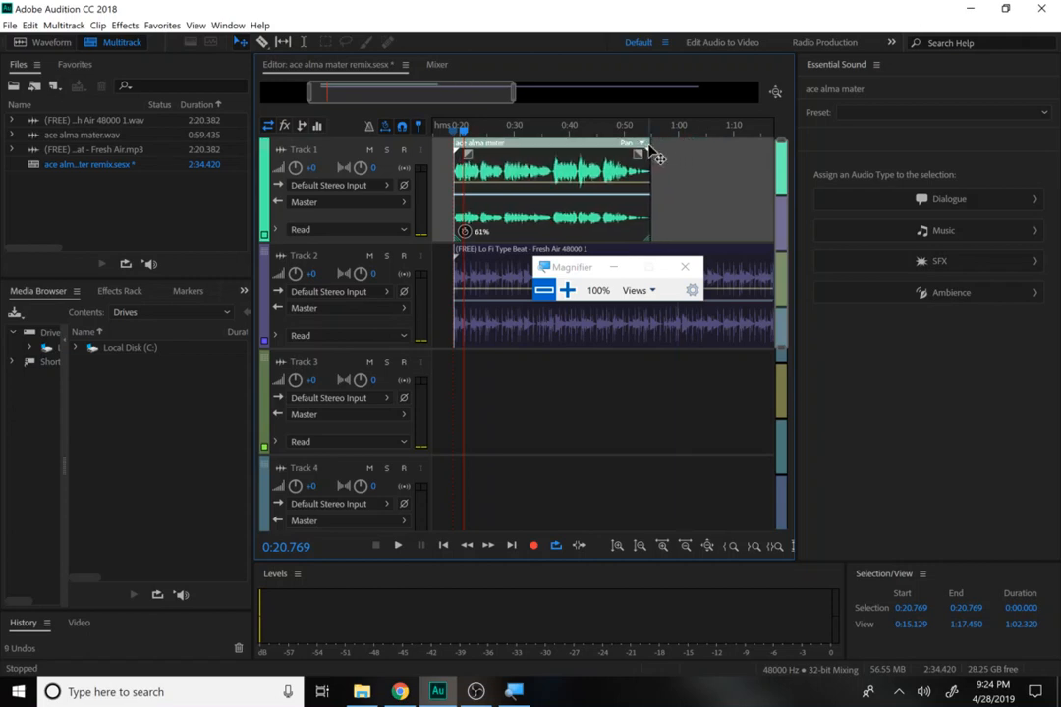
click(457, 130)
key(space)
key(space)
click(454, 133)
key(space)
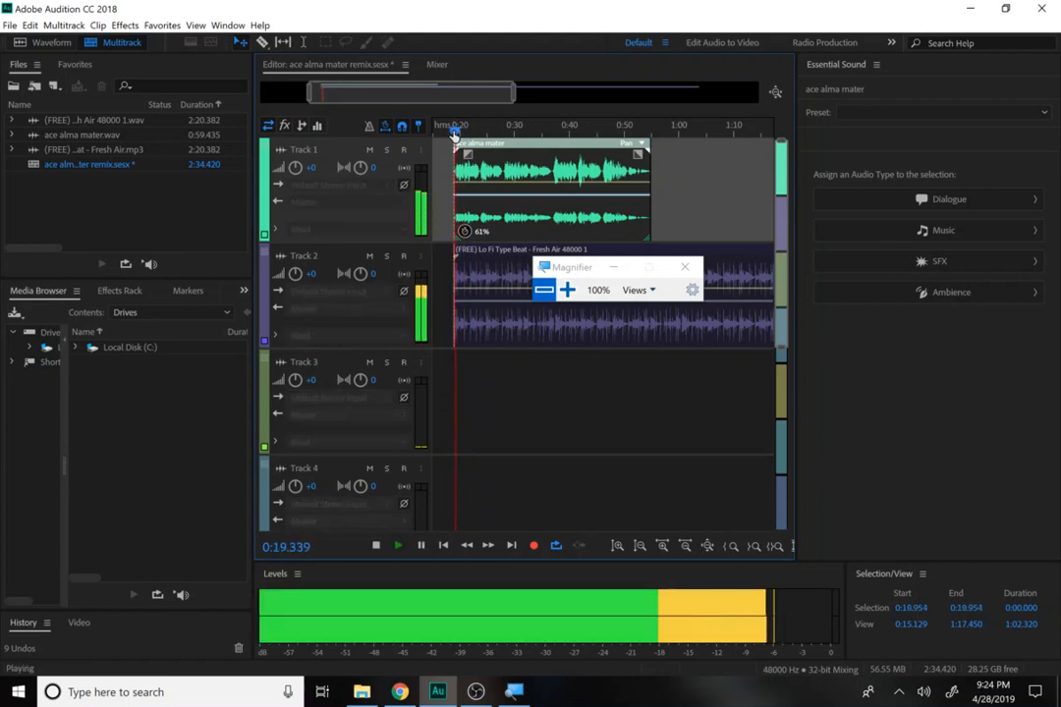
key(space)
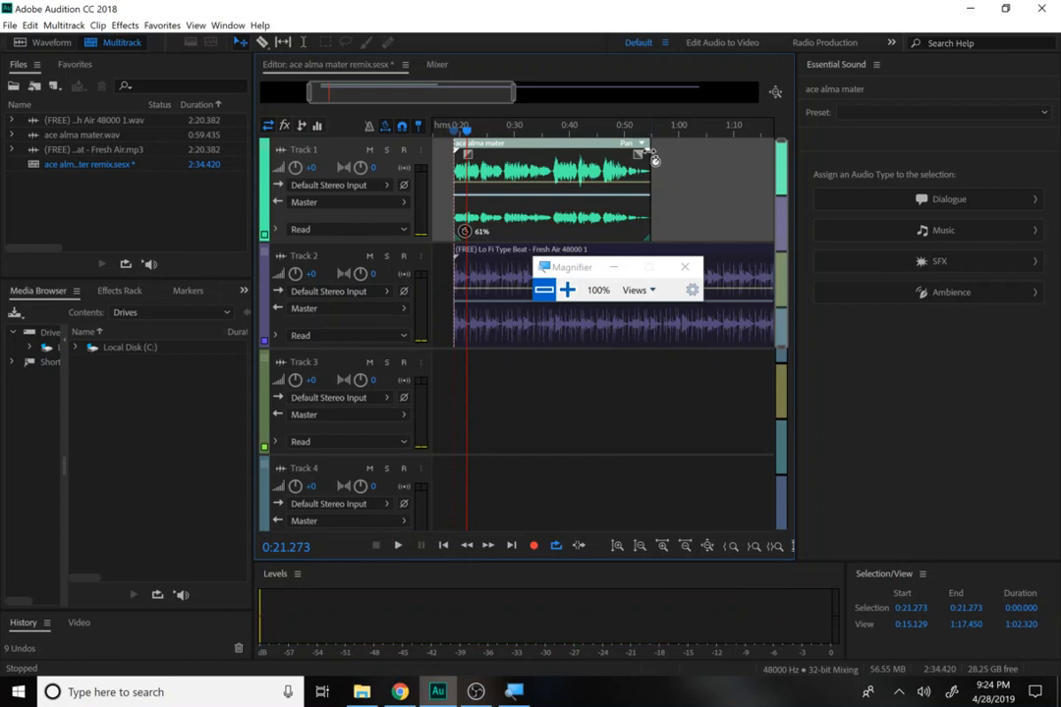
Step: Stretch the ace alma mater clip to 71% from its end and play both tracks from about 0:19.2
drag(654, 159, 689, 165)
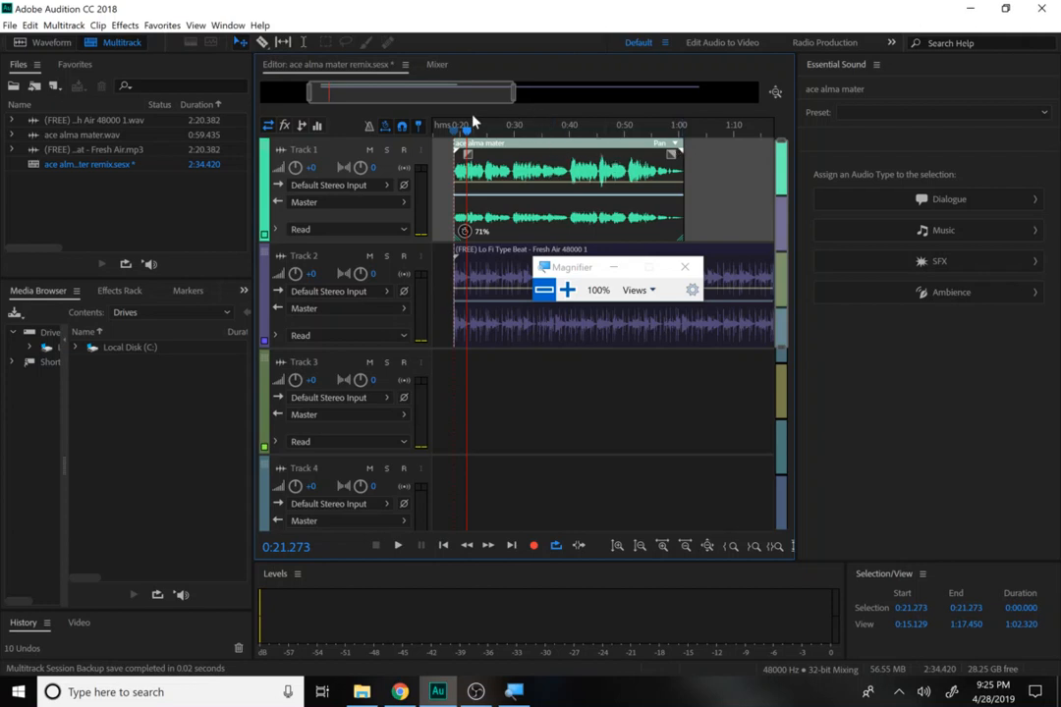
drag(462, 126, 455, 130)
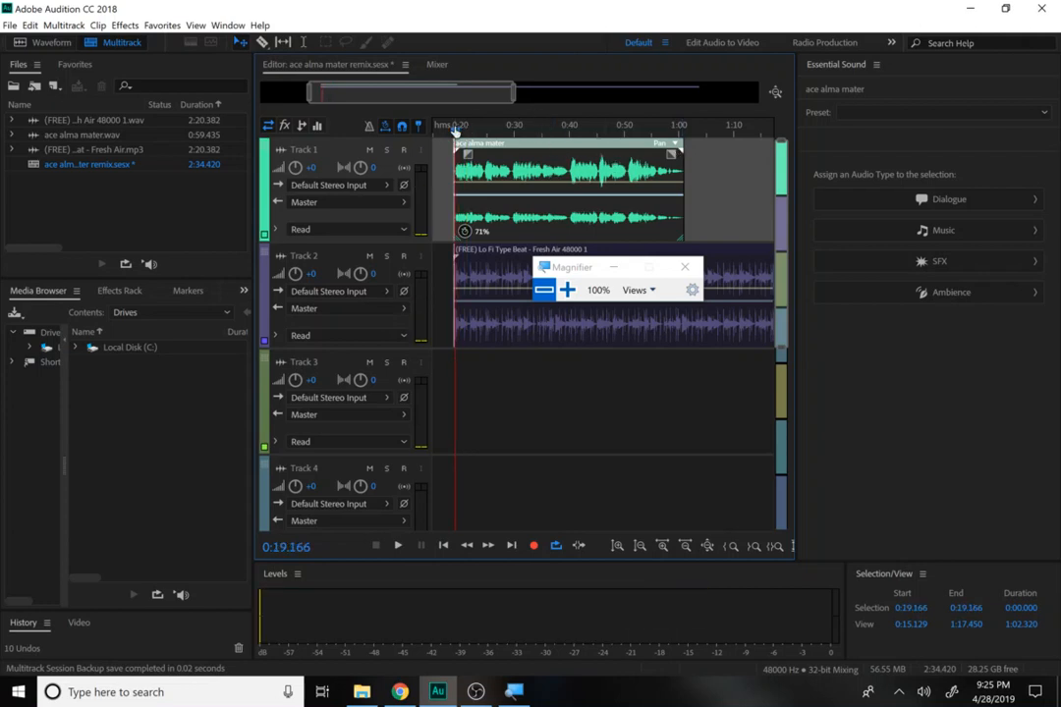
key(space)
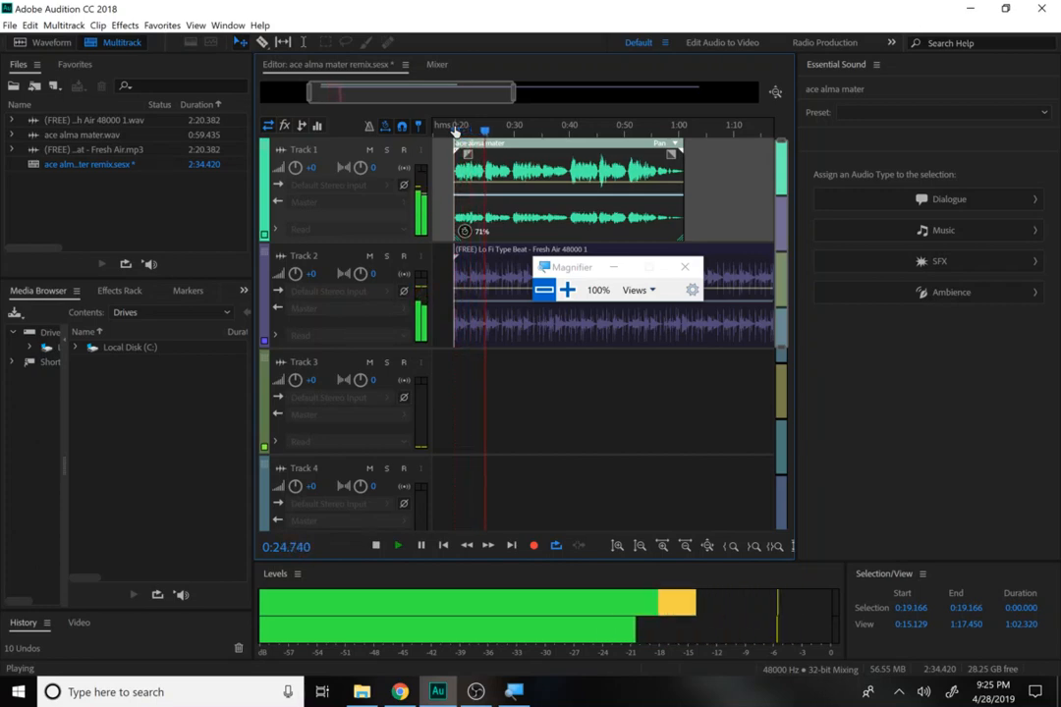
key(space)
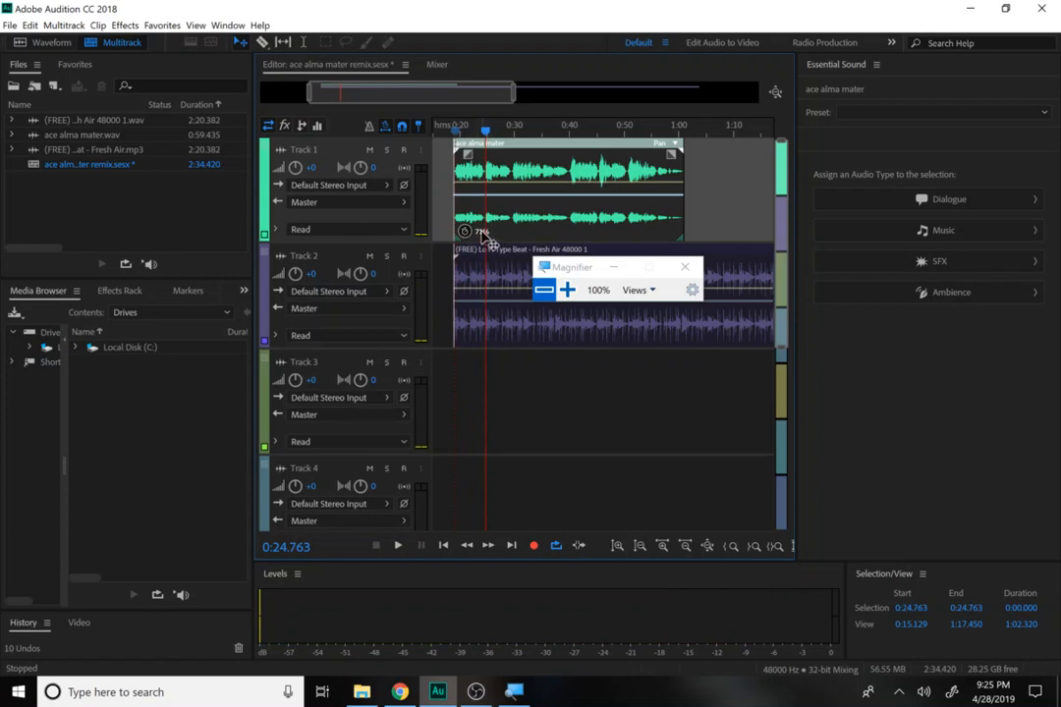
Step: Move the Magnifier window off the Track 2 clip and place the playhead at about 0:19.6, keeping the ace alma mater clip selected
drag(597, 271, 736, 381)
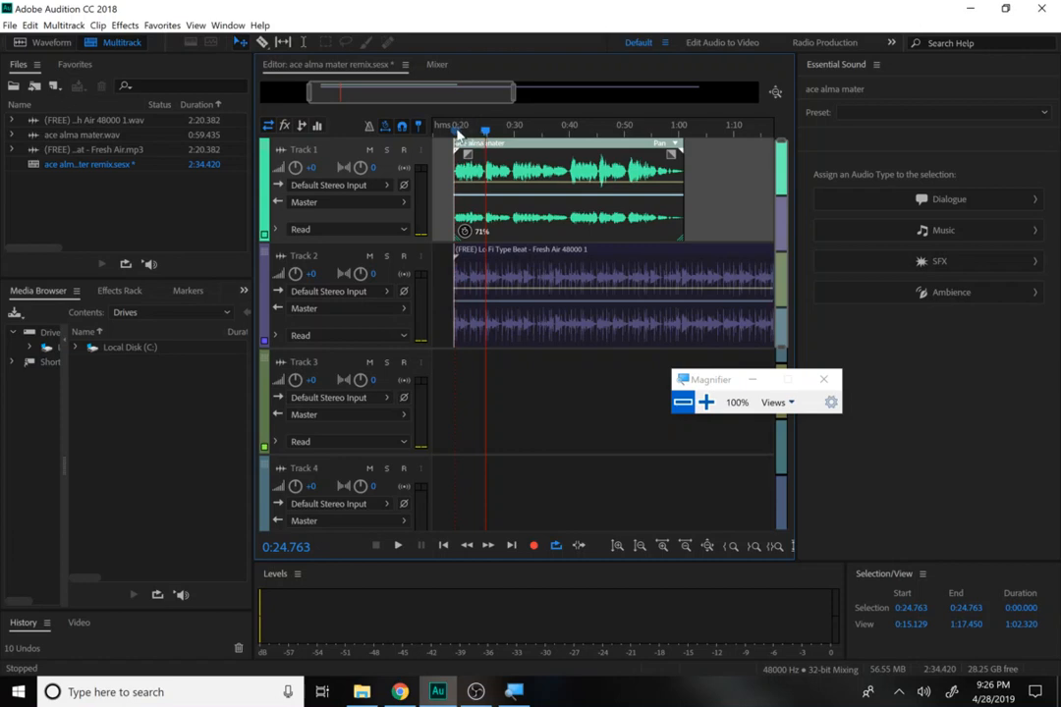
drag(483, 133, 456, 133)
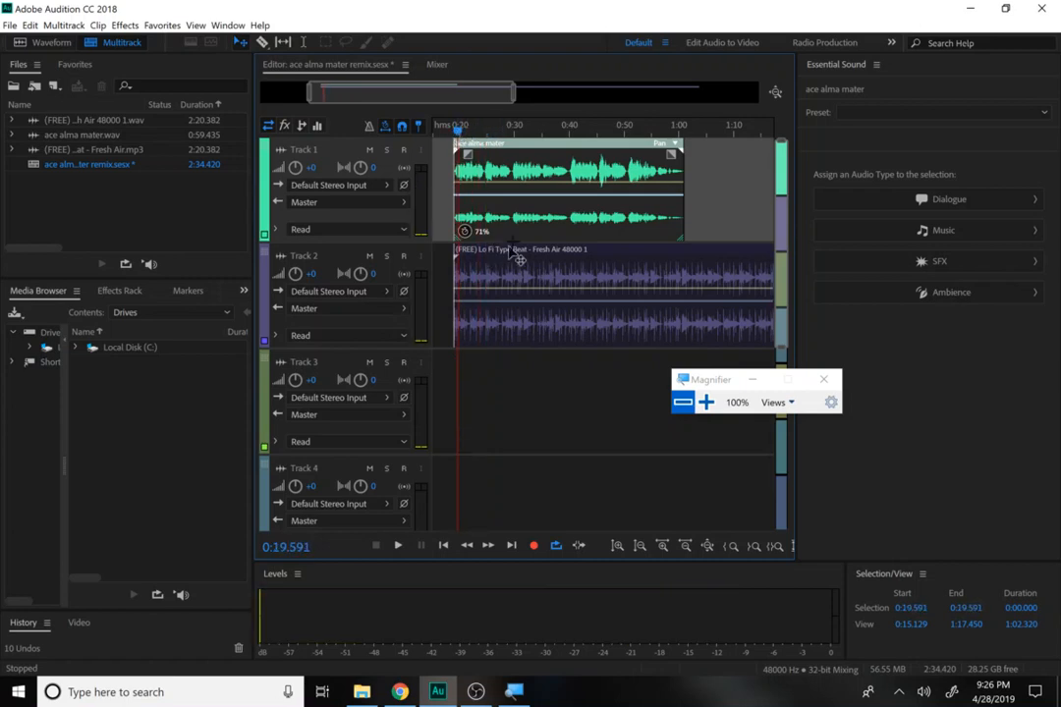
click(542, 280)
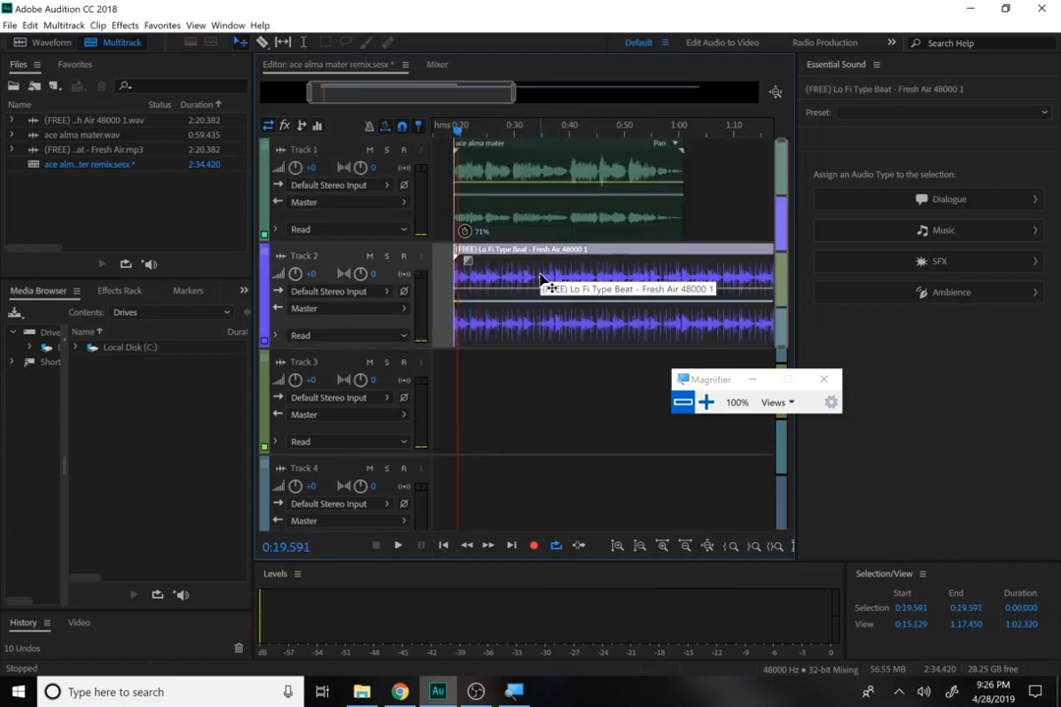
click(524, 237)
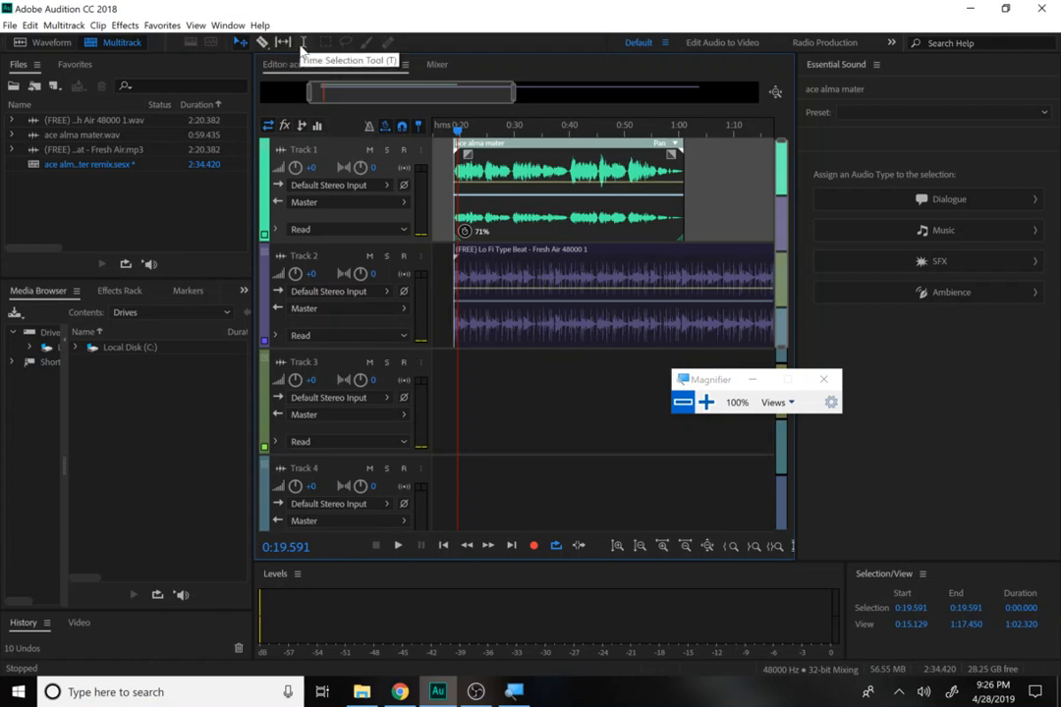
Step: Select the whole ace alma mater.wav in the Waveform editor, play its opening second, and reopen the ace alma mater remix session
double_click(496, 162)
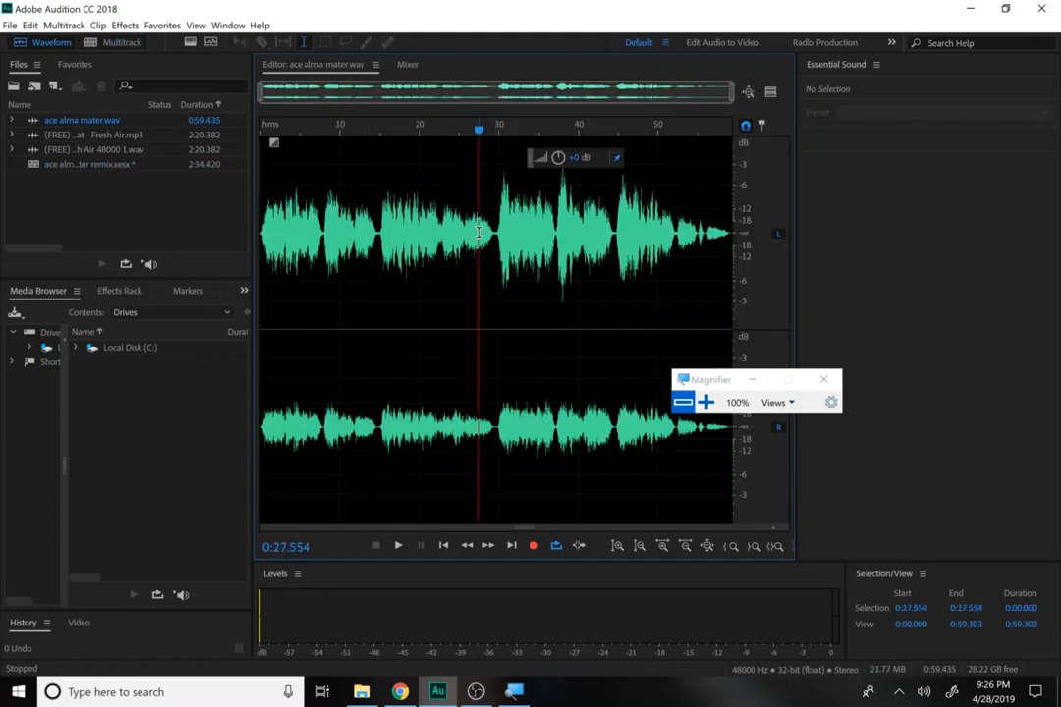
double_click(480, 232)
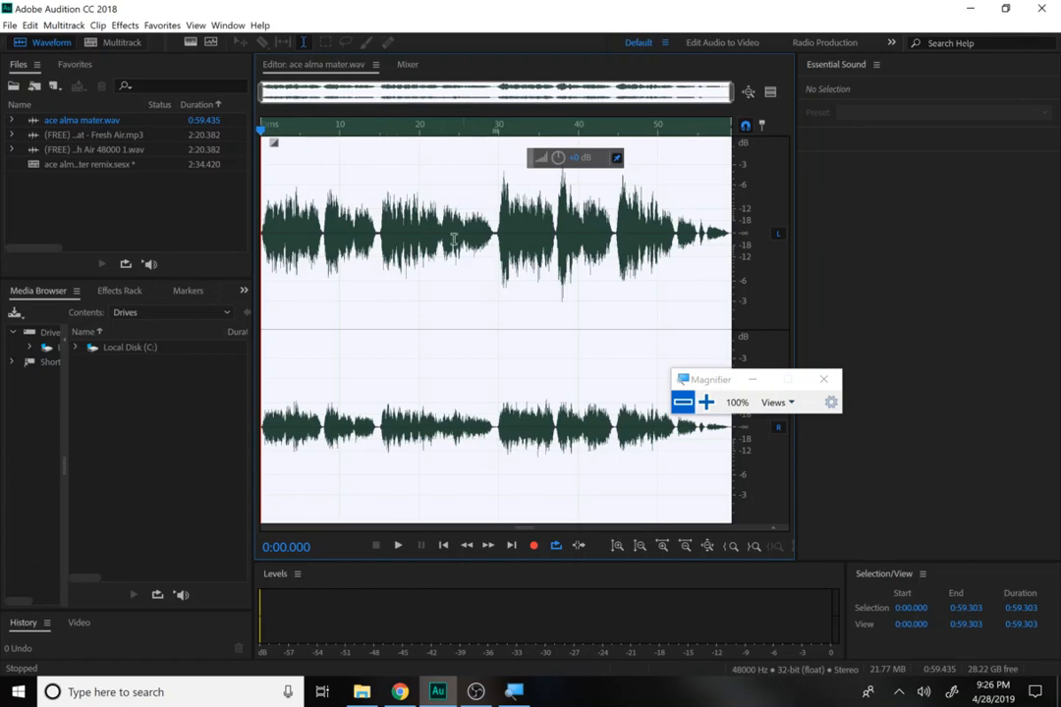
triple_click(402, 230)
key(space)
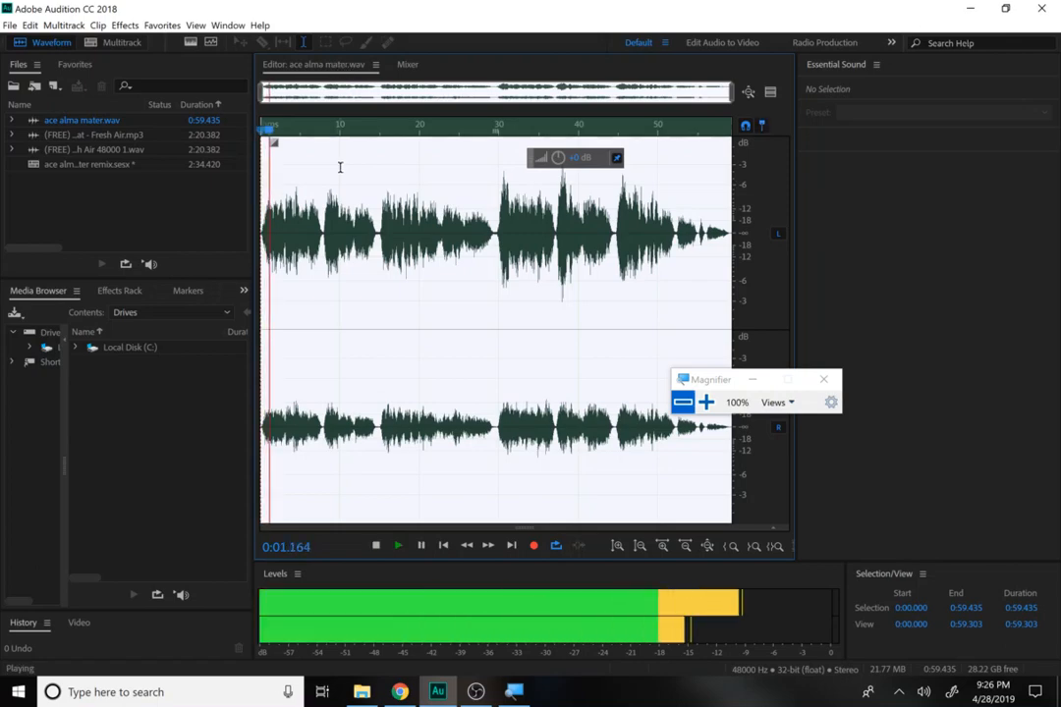
key(space)
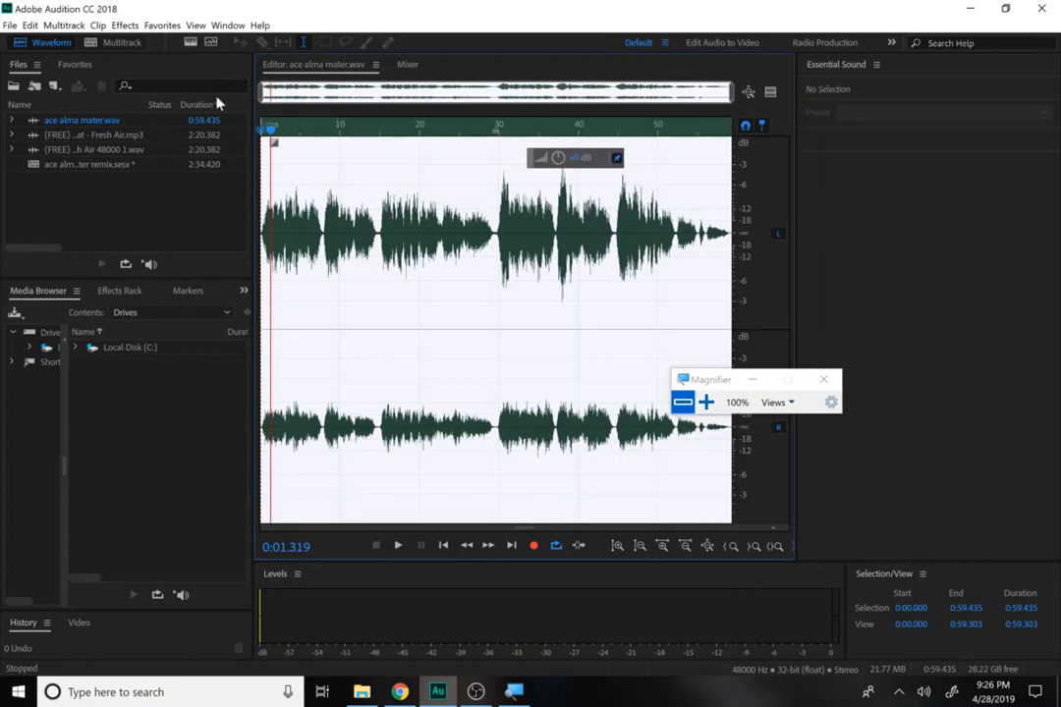
double_click(113, 167)
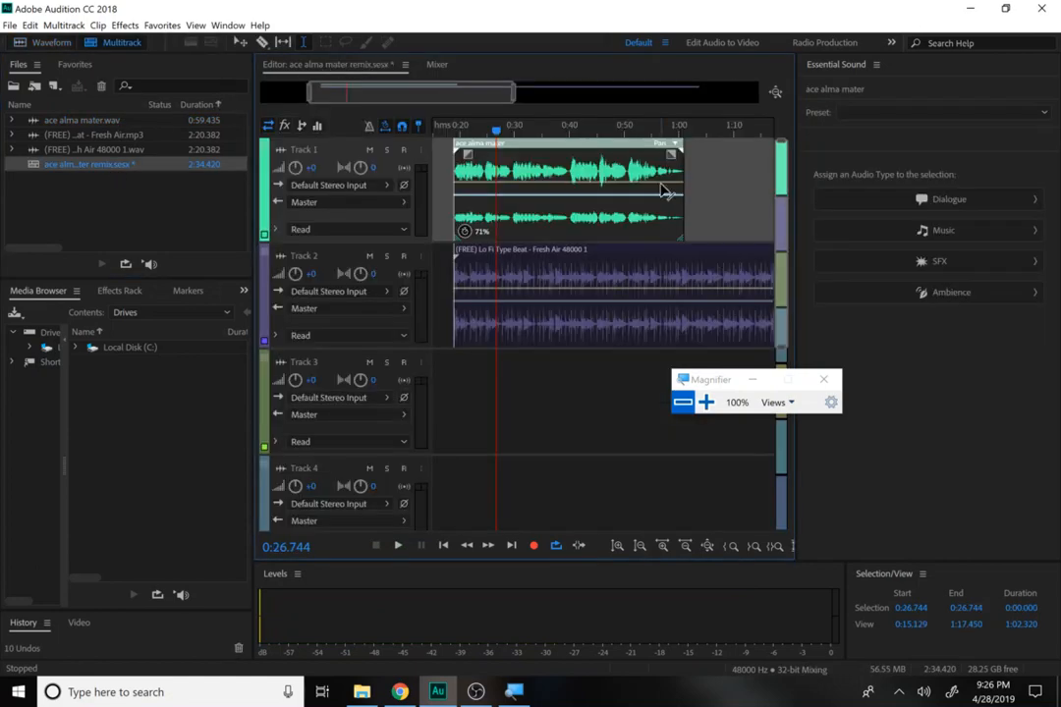
Step: Select the full length of the ace alma mater clip on Track 1 with the Time Selection tool, from about 0:18.9 to 1:01.1
click(302, 44)
drag(459, 169, 685, 149)
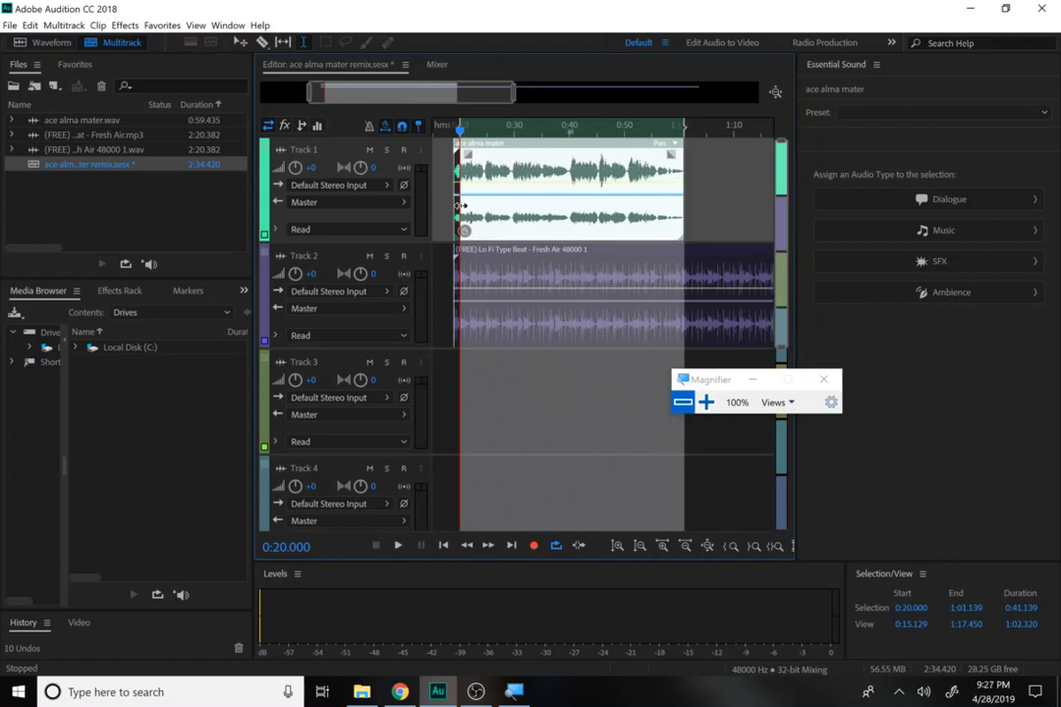
drag(458, 207, 453, 208)
drag(464, 266, 502, 266)
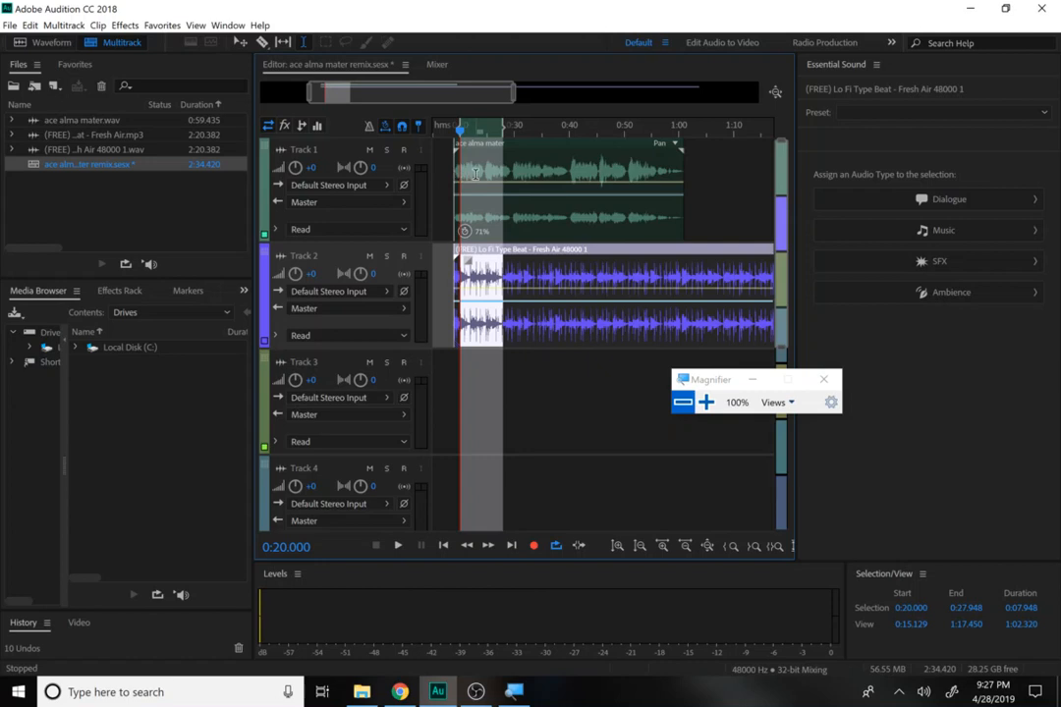
drag(476, 178, 683, 199)
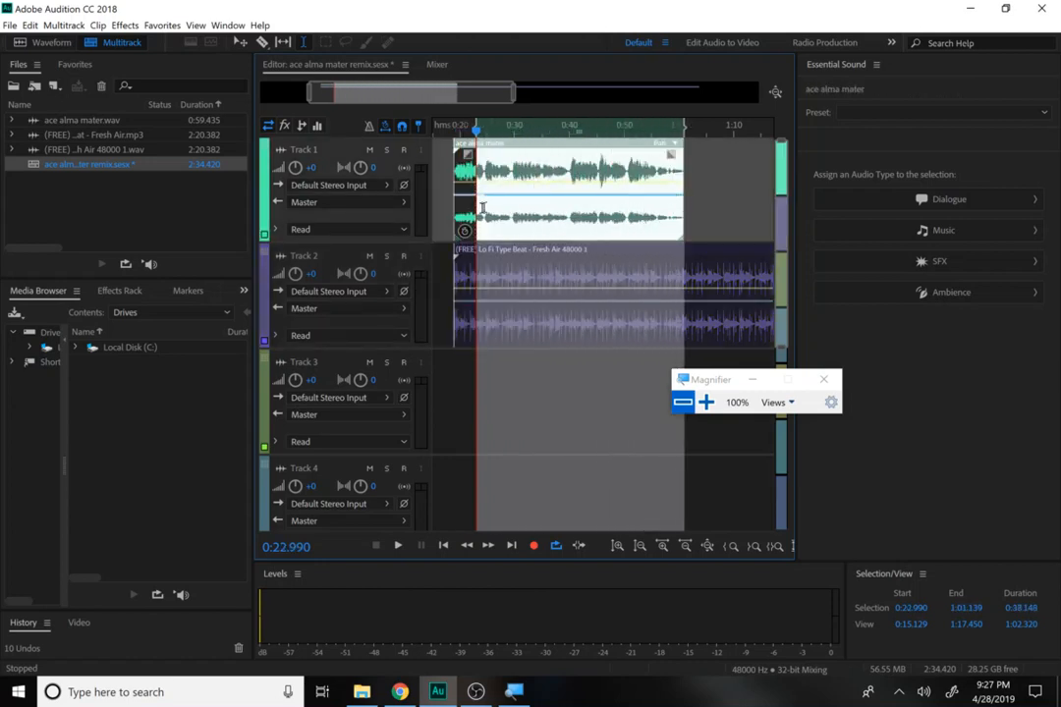
drag(477, 208, 455, 213)
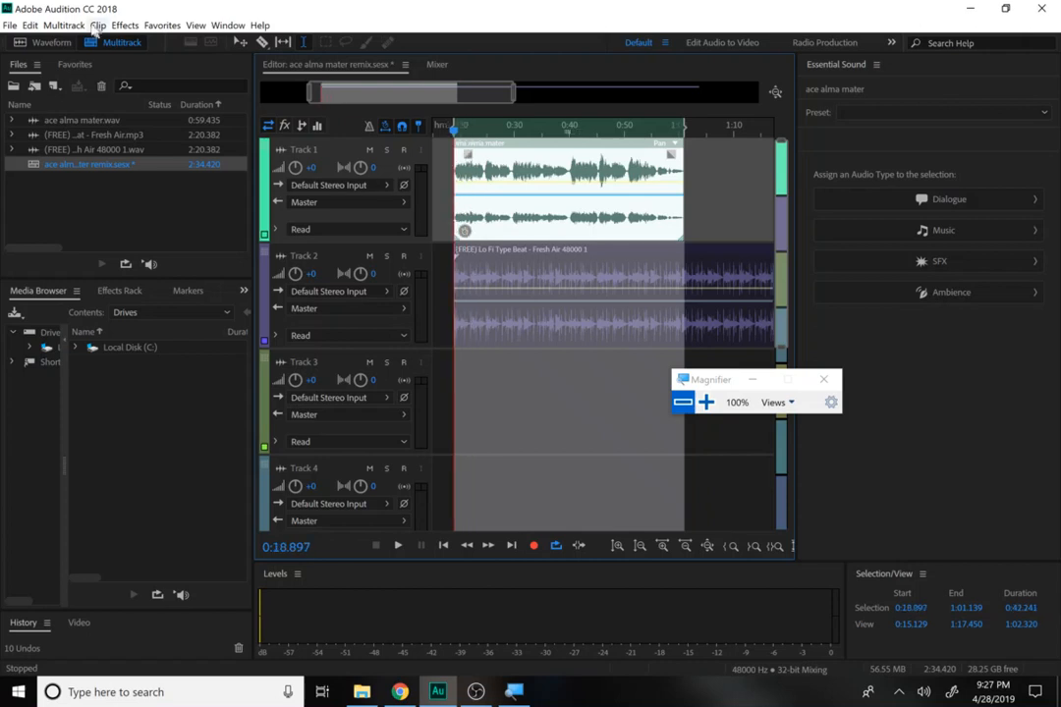
Step: Add a Pitch Shifter effect to Track 1, move its window clear of the track controls, and briefly play the mix
click(126, 26)
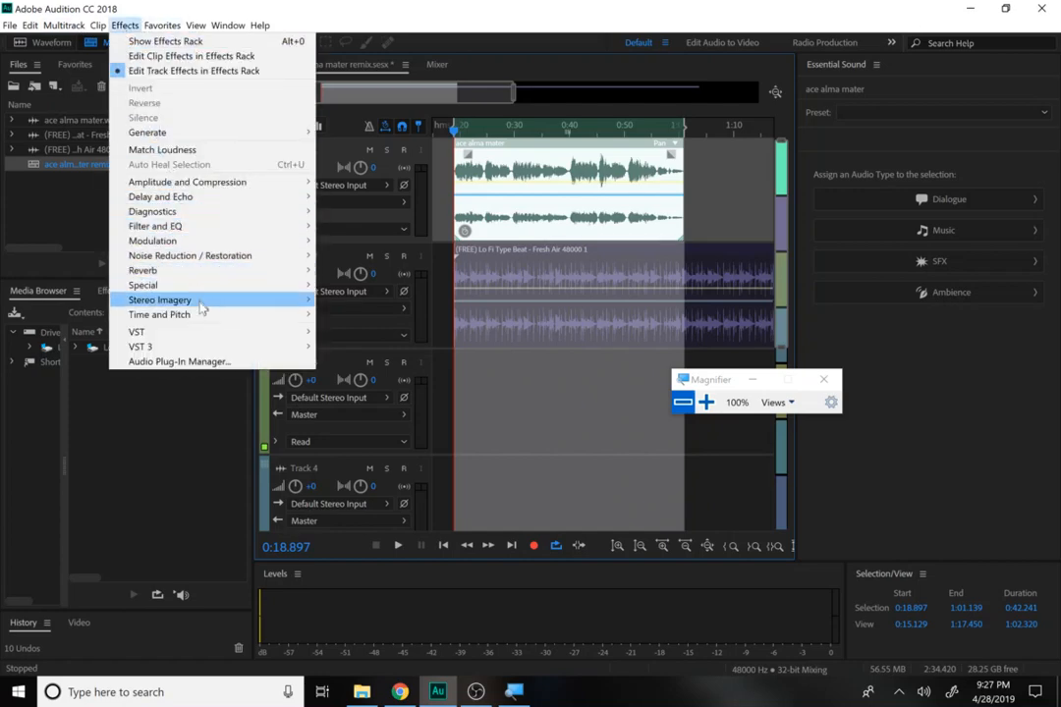
mouse_move(192, 328)
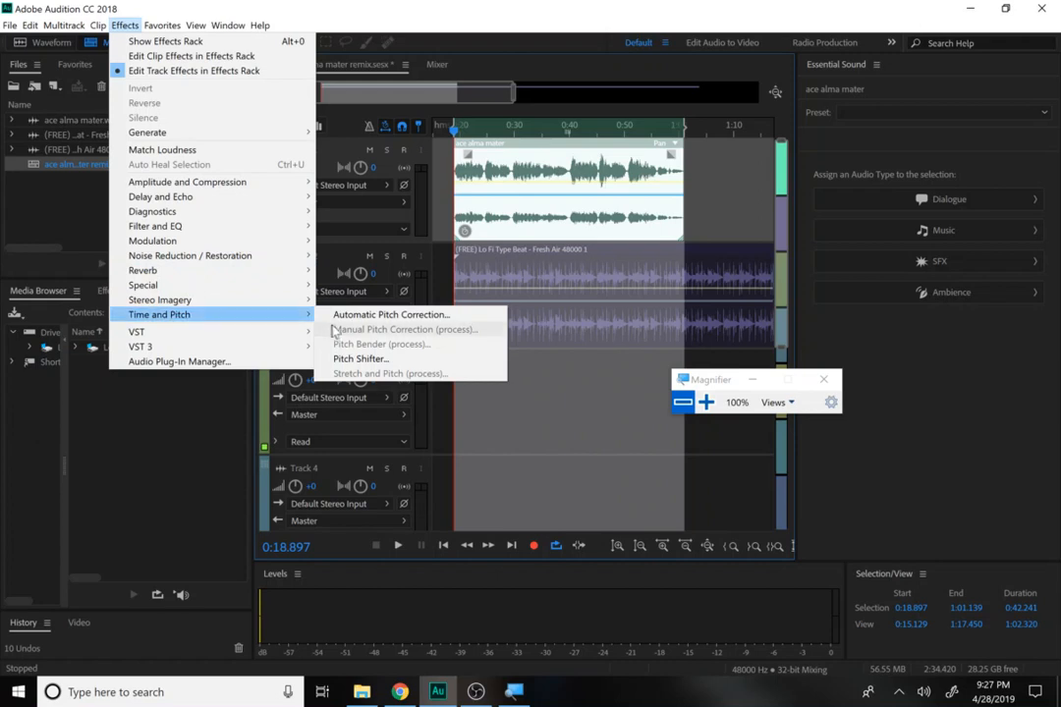
click(359, 364)
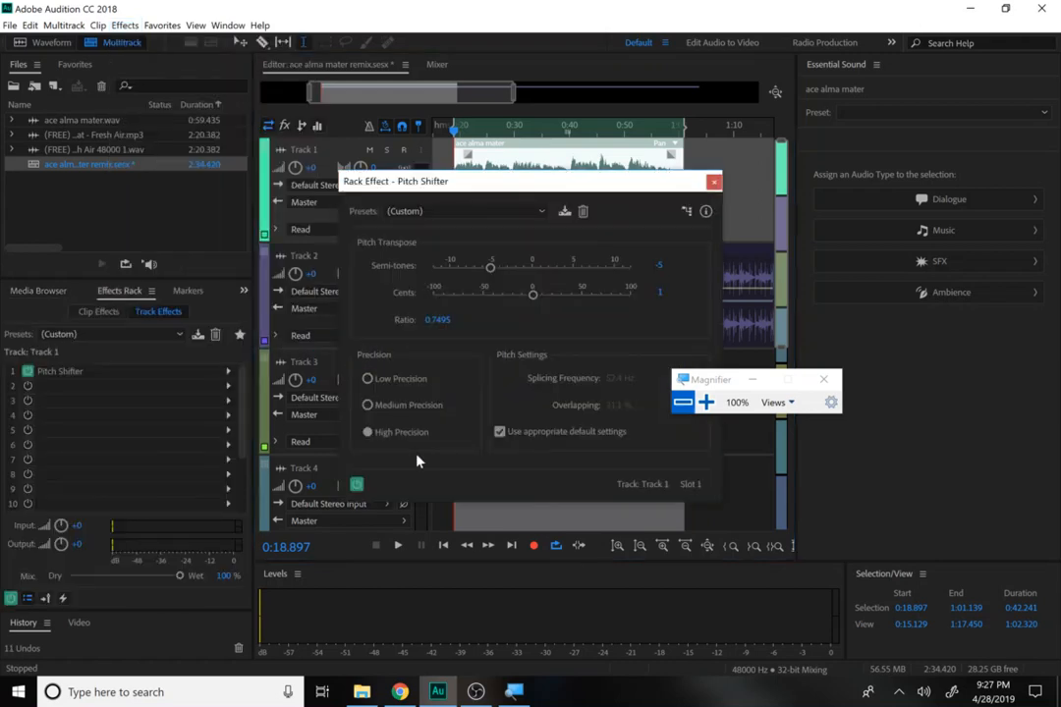
drag(523, 180, 830, 101)
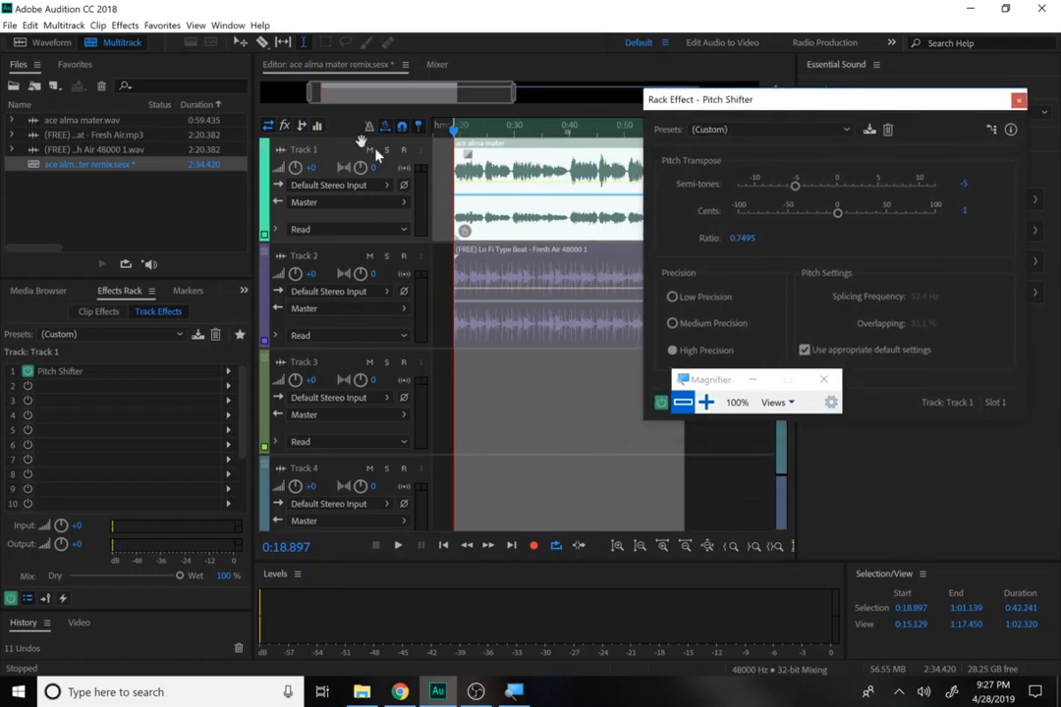
click(398, 547)
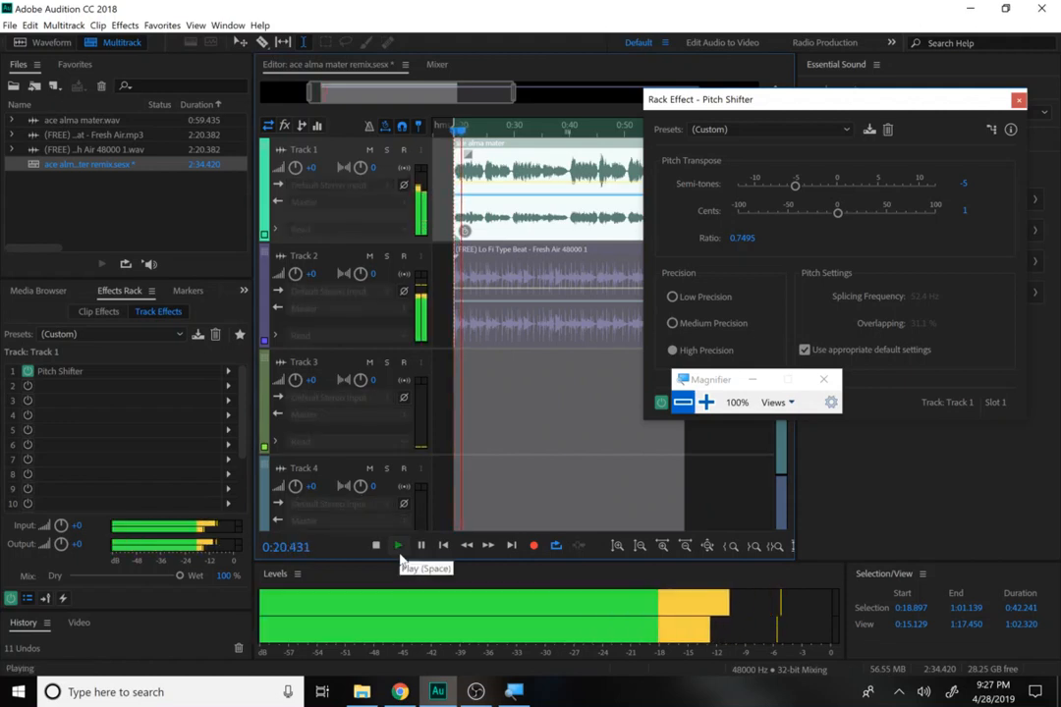
click(375, 545)
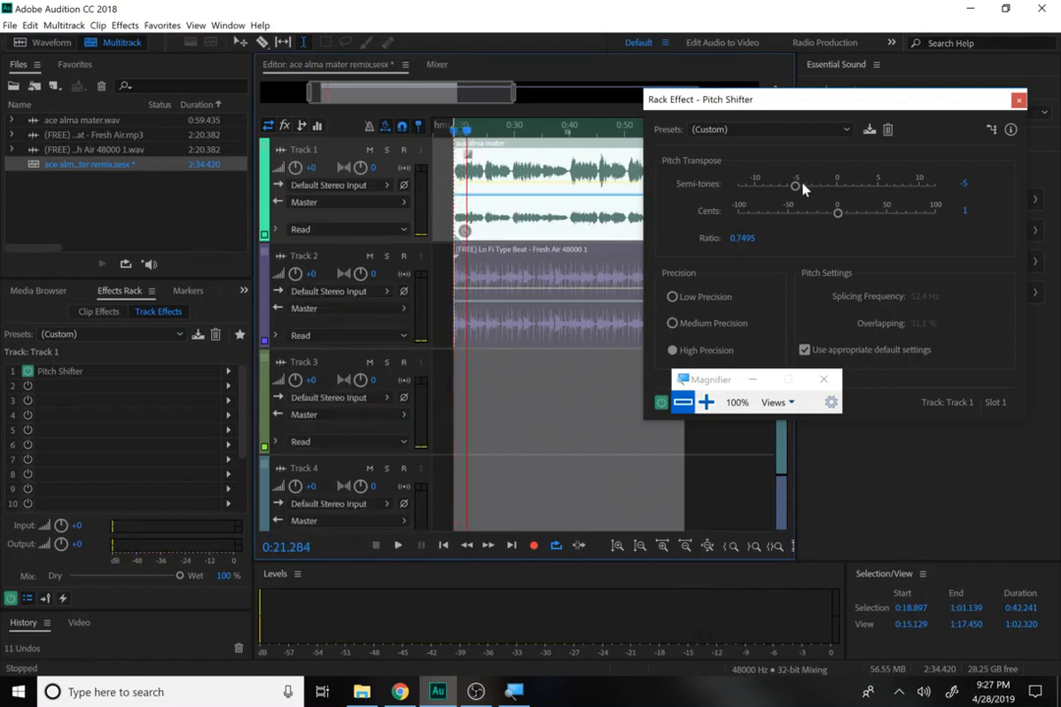
Step: Set the Pitch Shifter to 0 semi-tones and play a few seconds of the mix
drag(796, 191, 832, 202)
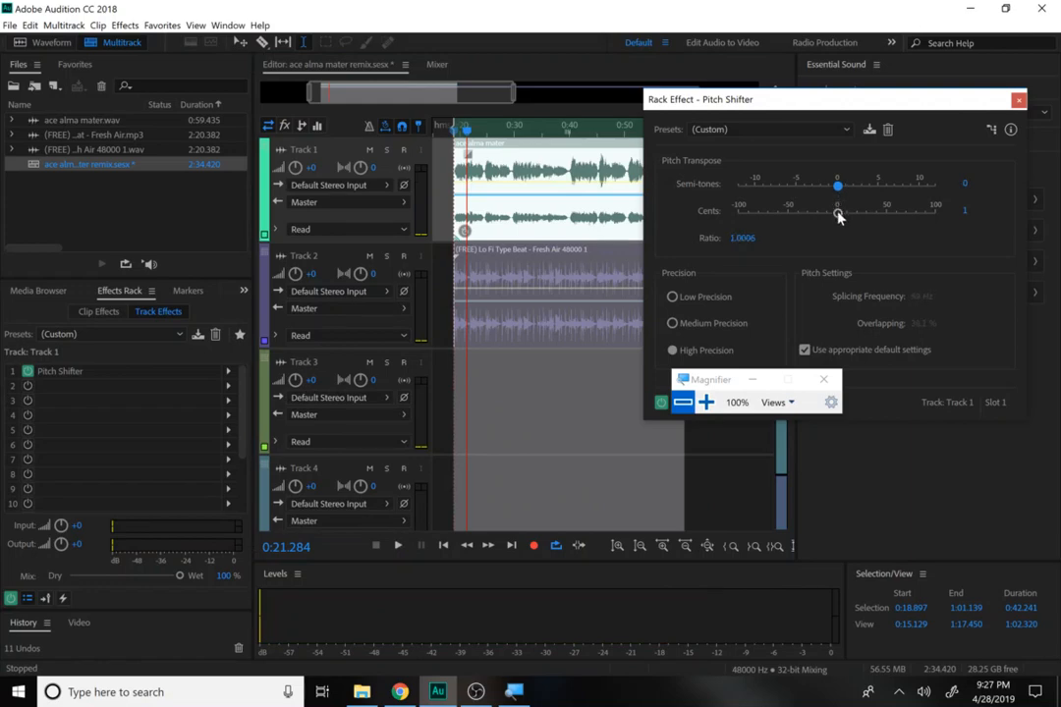
click(397, 549)
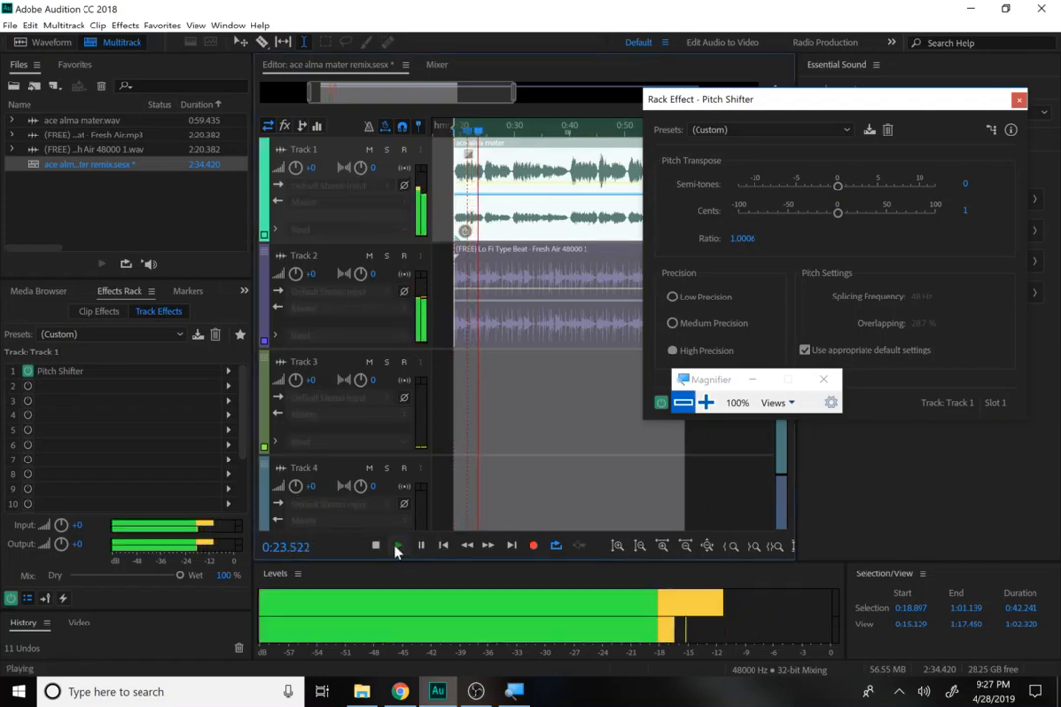
click(375, 546)
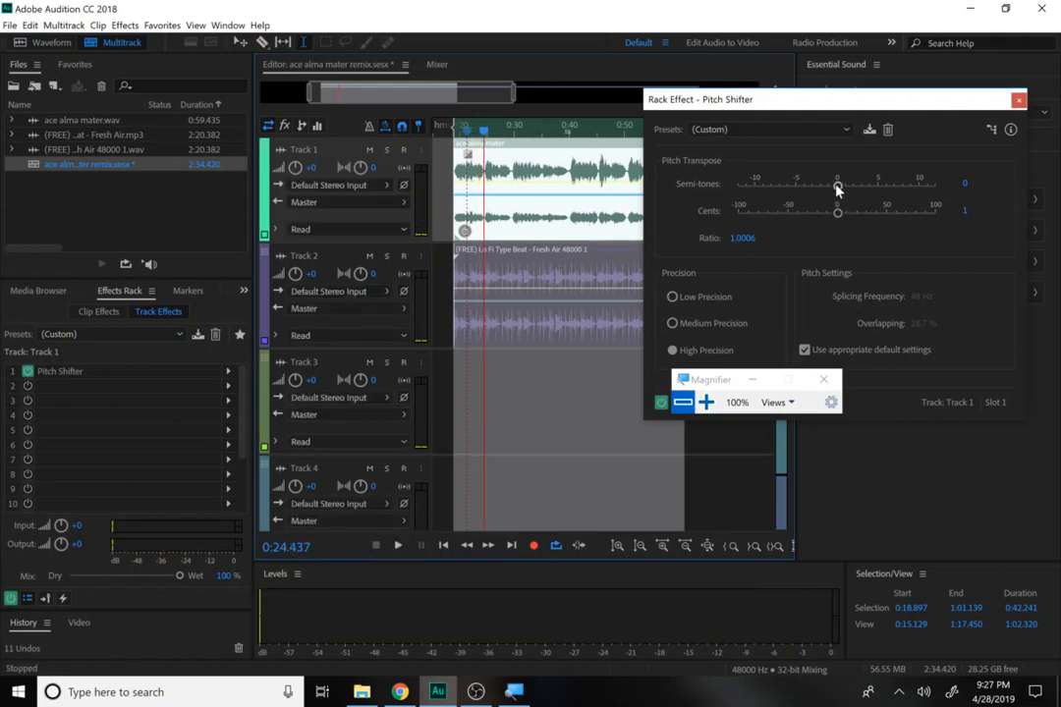
Step: Set the Pitch Shifter to -1 semi-tones and play the mix, moving the Magnifier window off the effect's power switch
drag(837, 186, 827, 190)
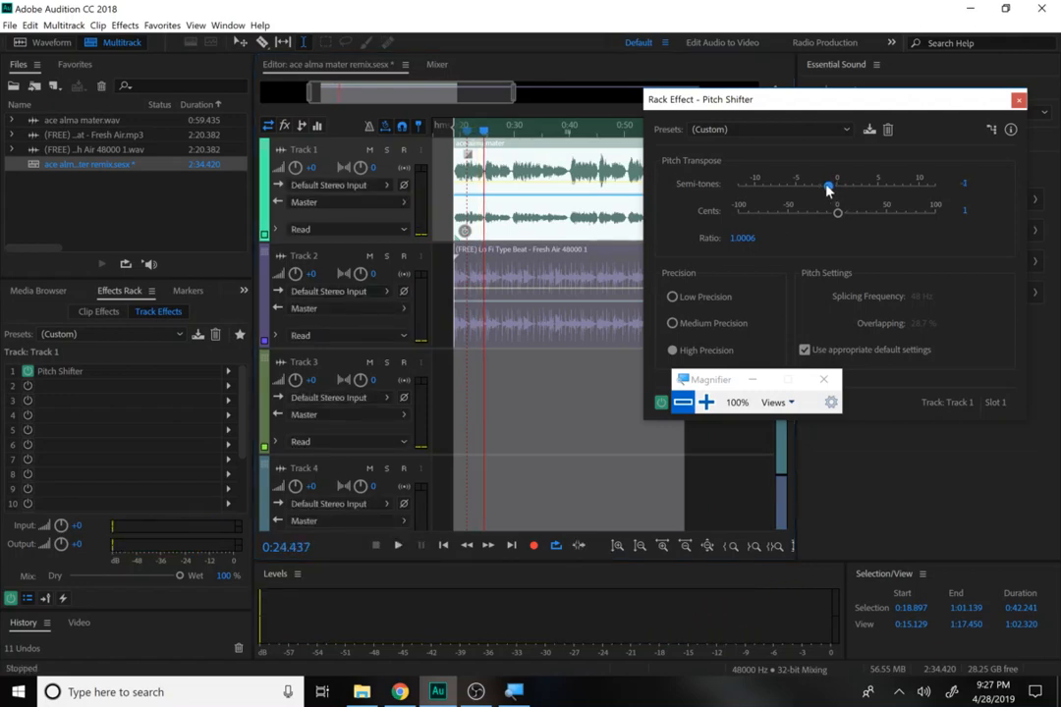
click(400, 546)
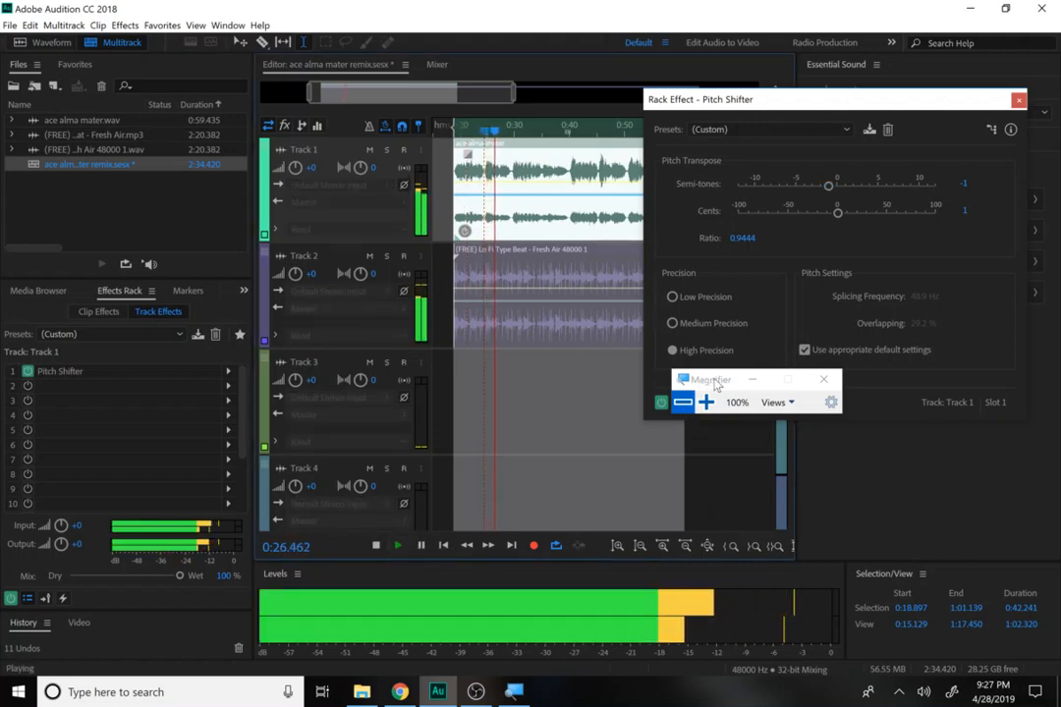
drag(715, 384, 793, 390)
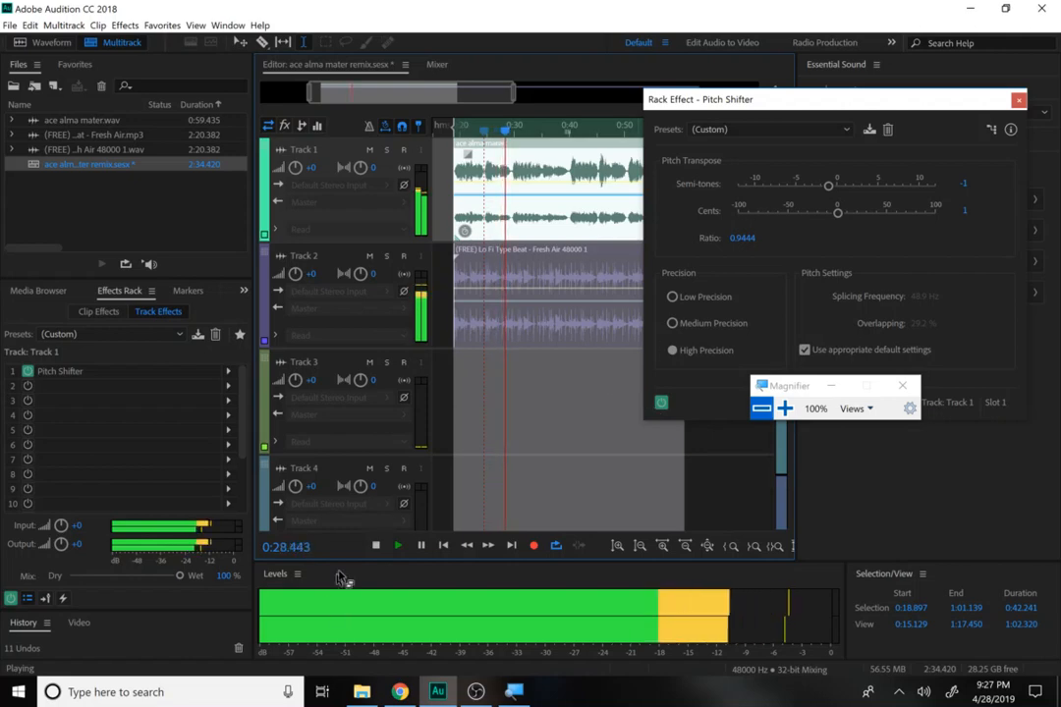
Step: Set the Pitch Shifter to 1 semi-tone and play the mix, including once more from the start of the ace alma mater clip
click(376, 545)
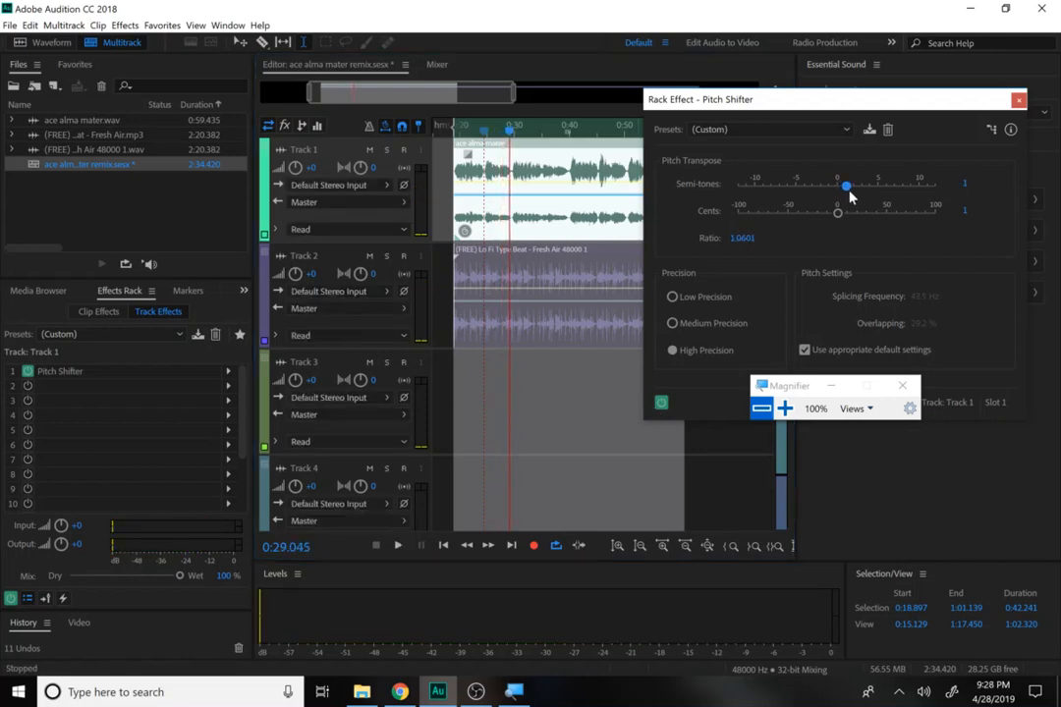
click(397, 546)
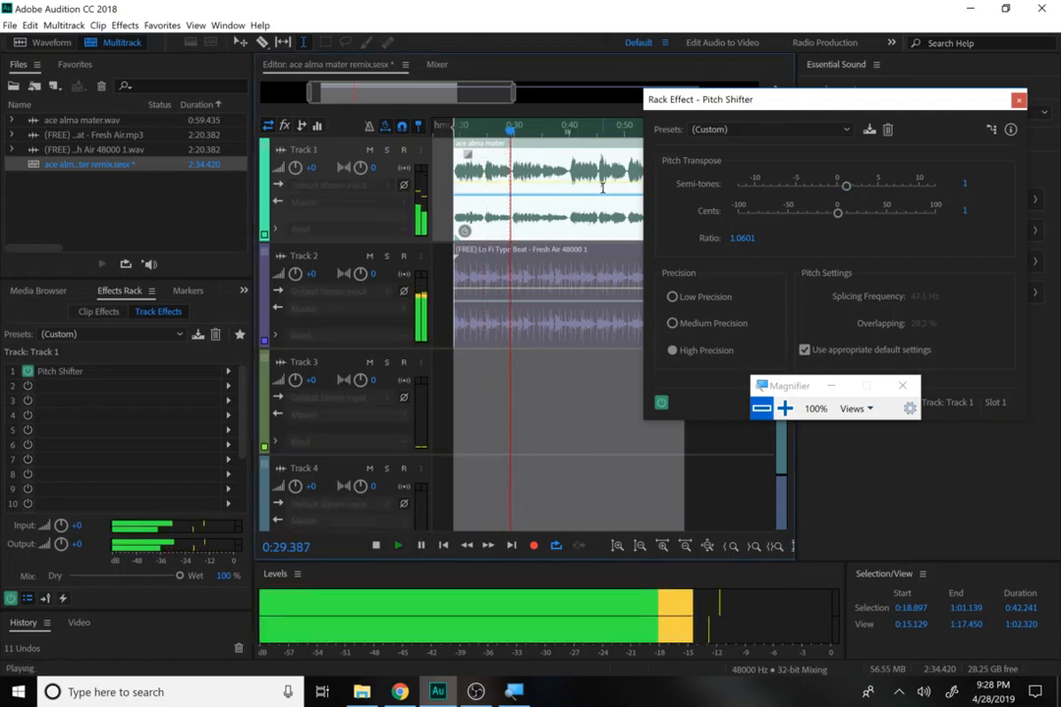
click(375, 546)
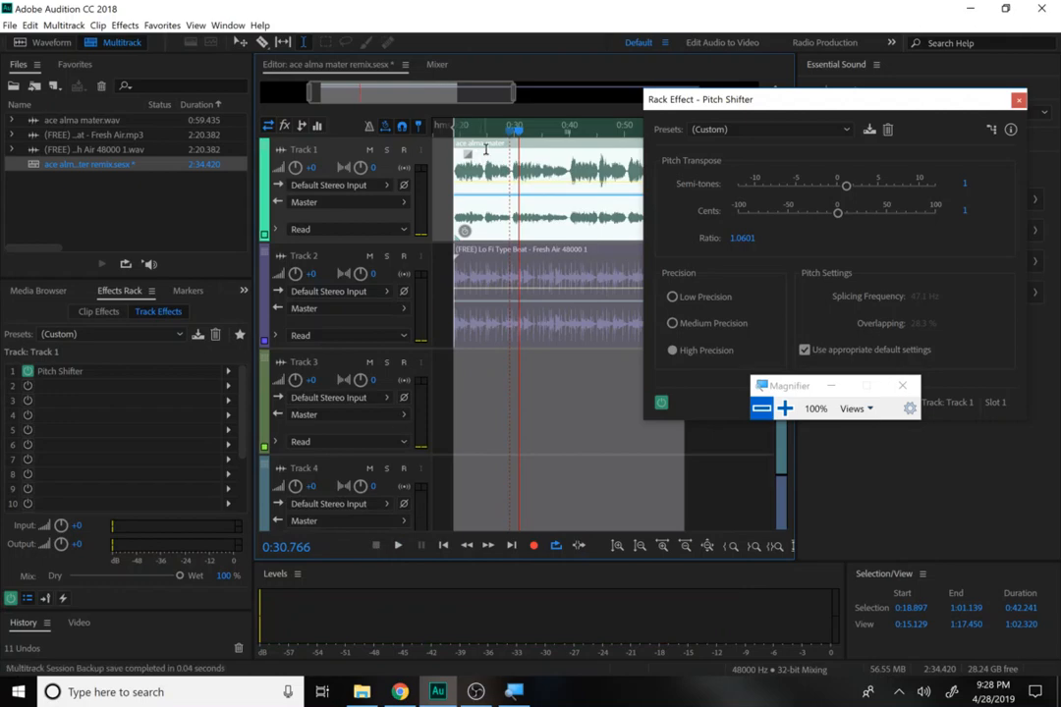
drag(493, 137, 452, 138)
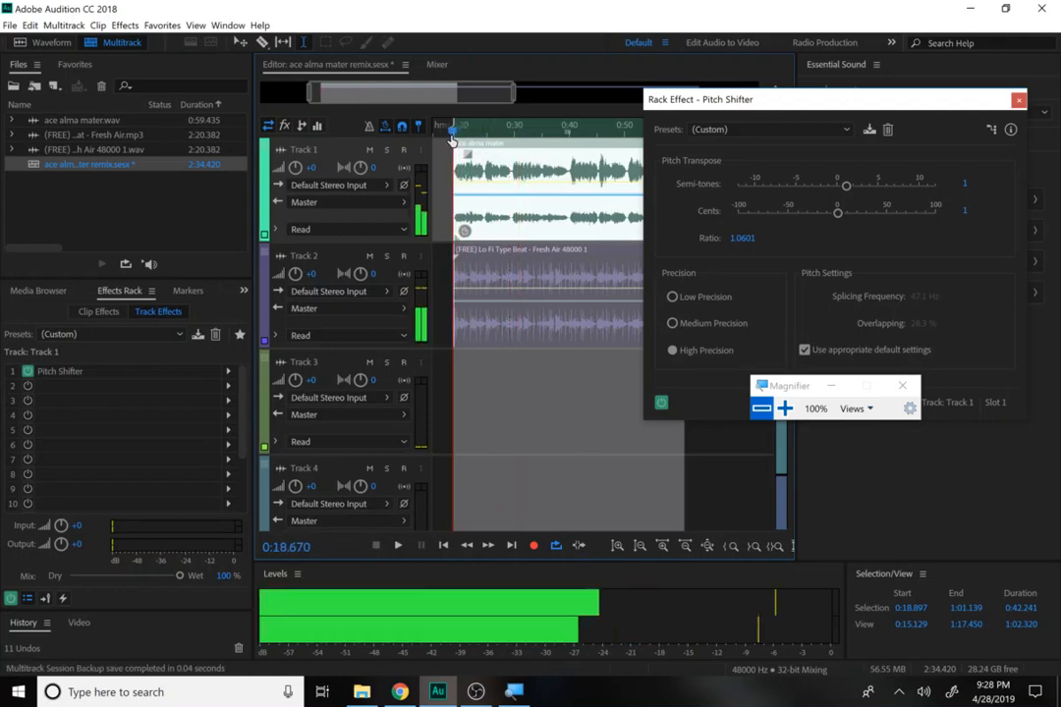
click(398, 547)
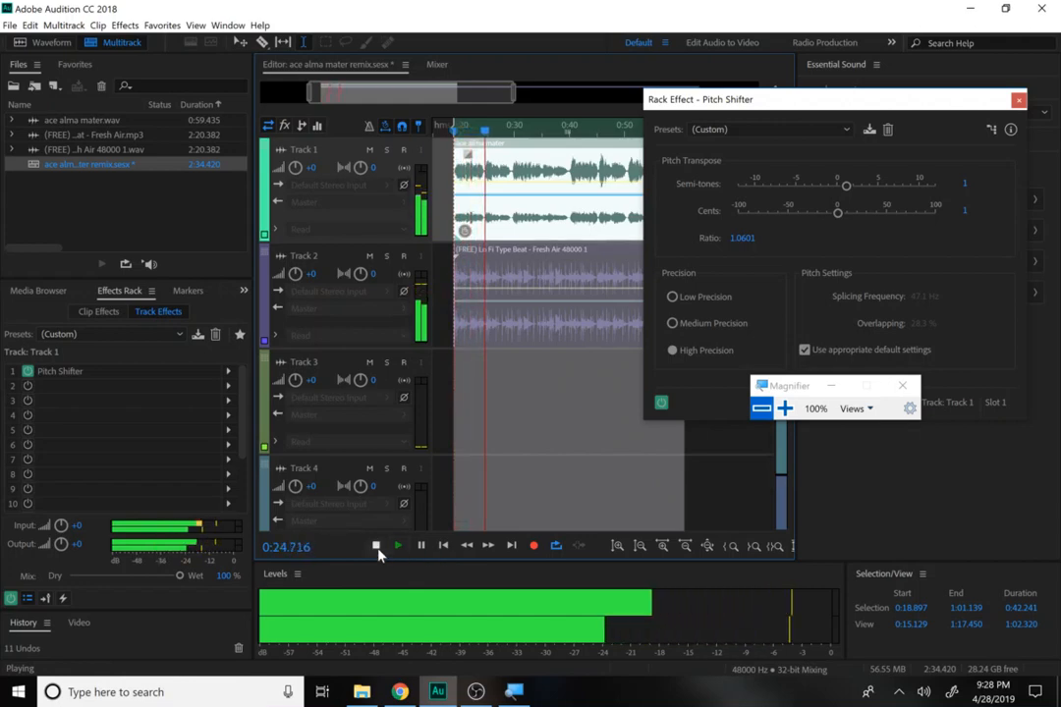
click(375, 546)
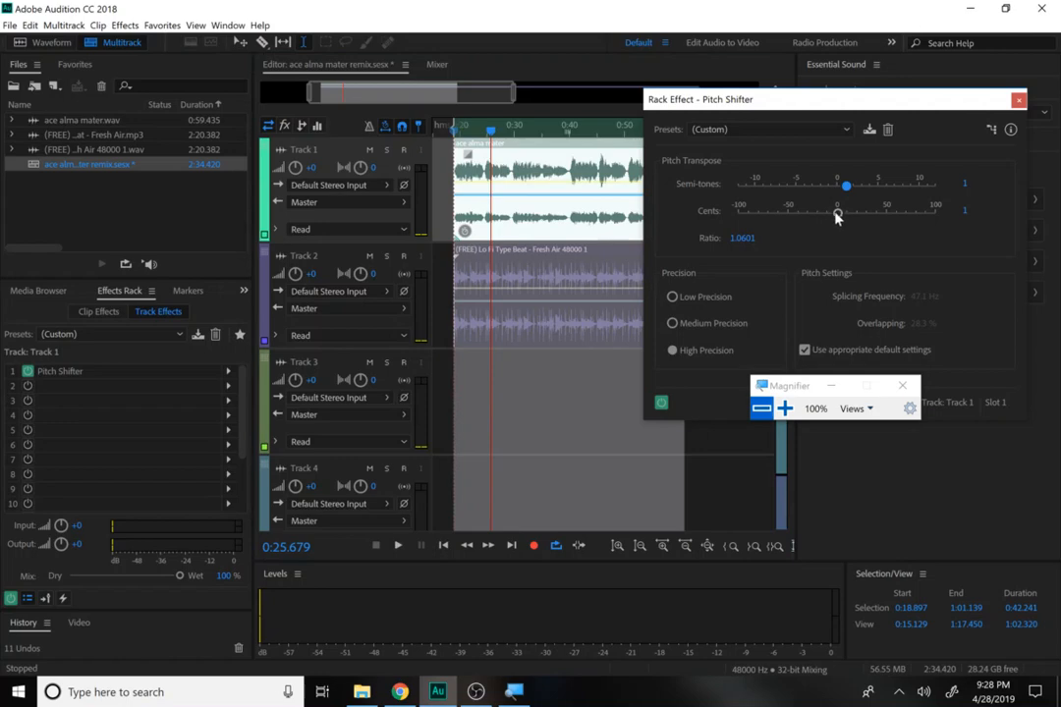
Step: Try the Pitch Shifter's cents at 5 and at 3 while playing the mix, and stop playback
drag(837, 214, 841, 211)
click(397, 547)
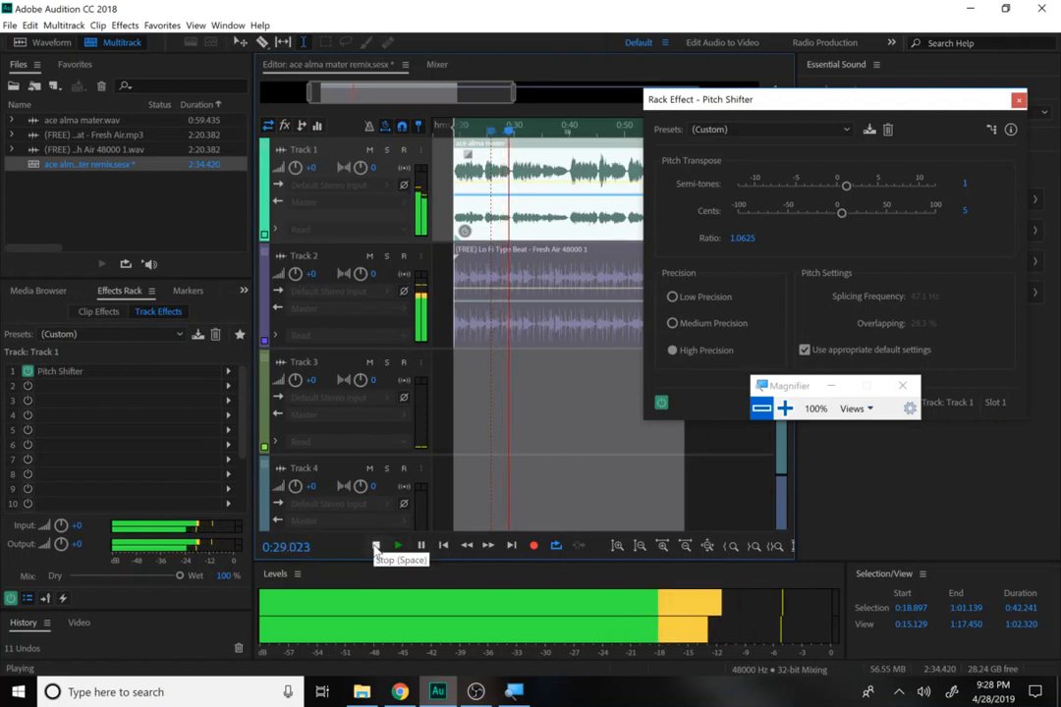
mouse_move(841, 215)
mouse_down()
mouse_move(828, 213)
mouse_move(855, 218)
mouse_move(840, 217)
mouse_up()
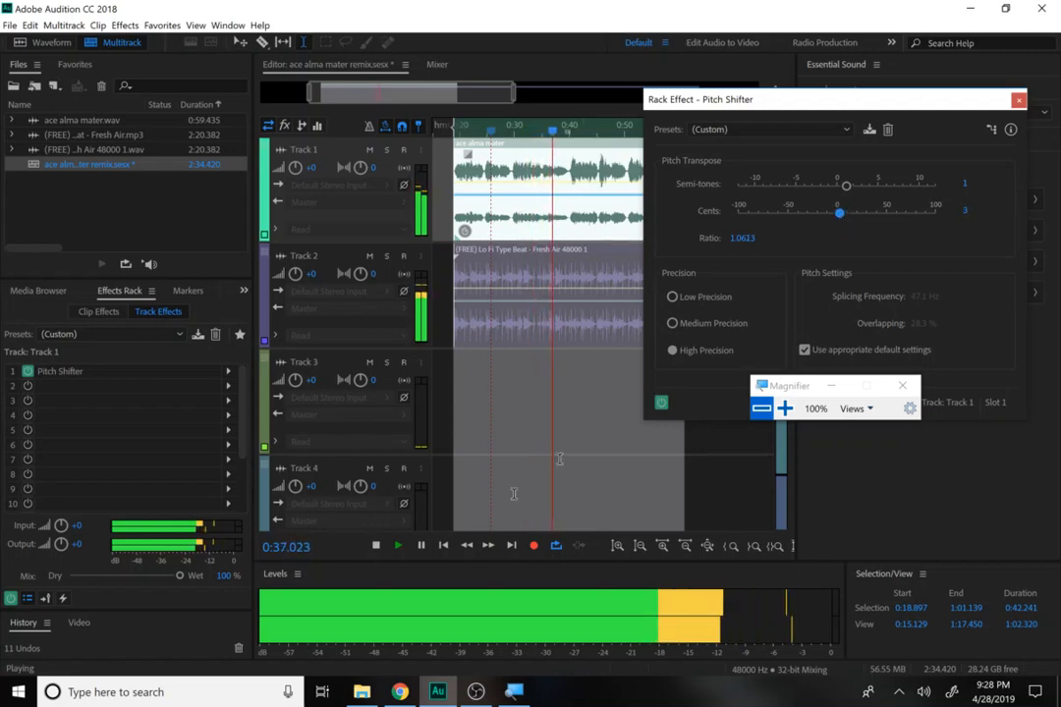
click(375, 546)
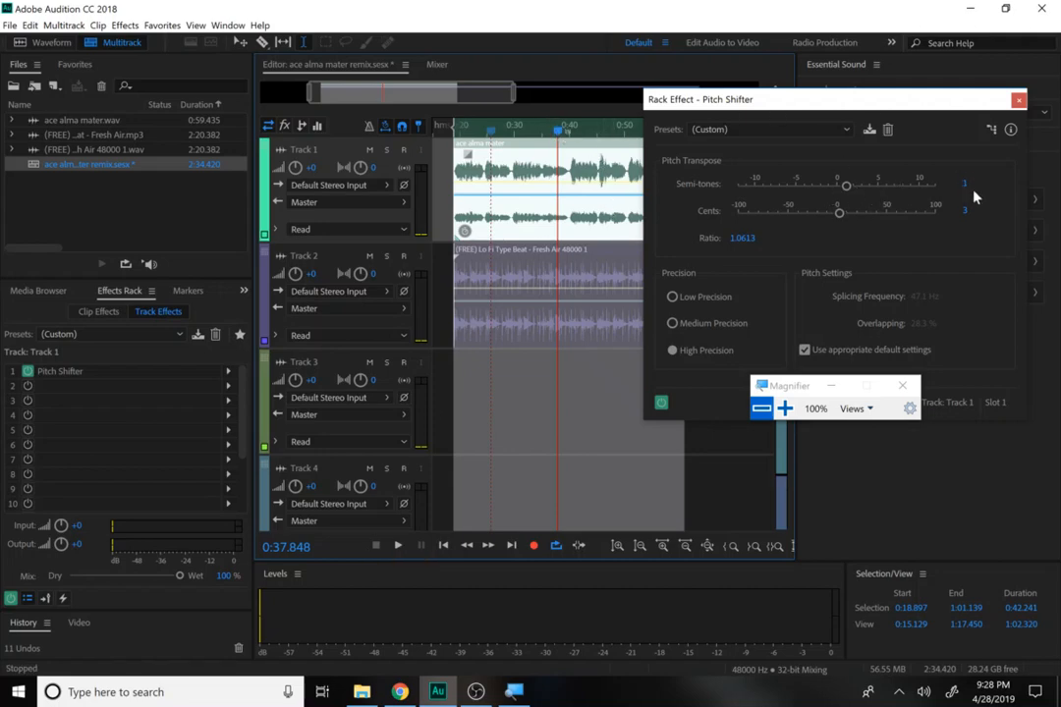
Step: Set the Pitch Shifter's cents to 0 and close the effect window, with the Magnifier moved out of the way
click(839, 212)
drag(971, 220, 966, 216)
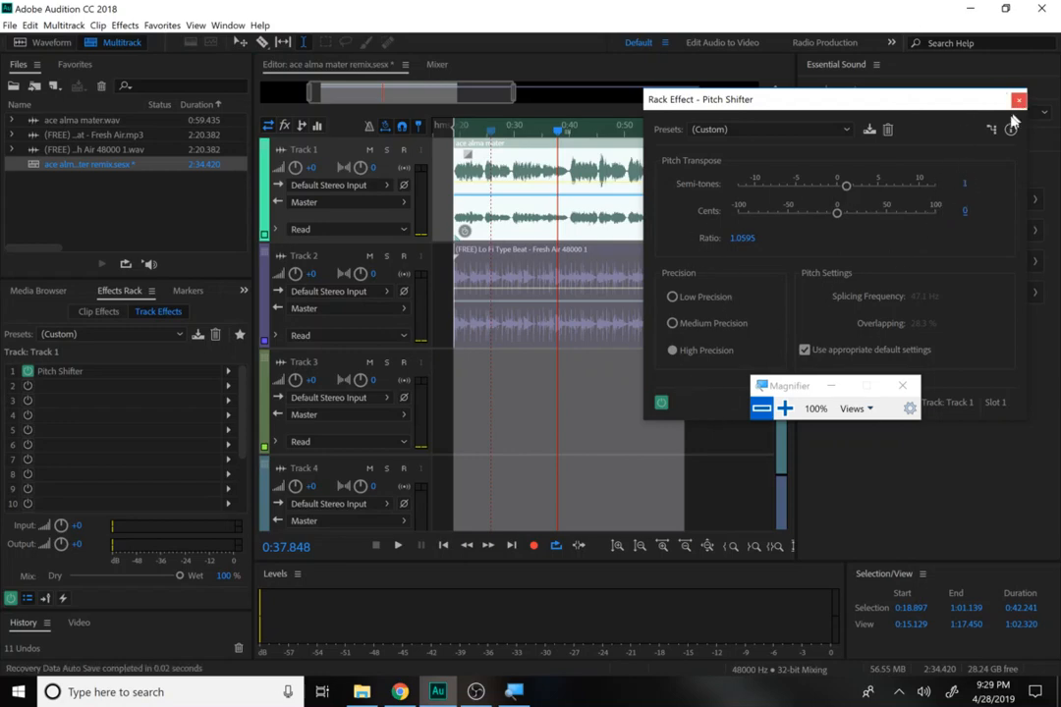
drag(797, 397, 821, 497)
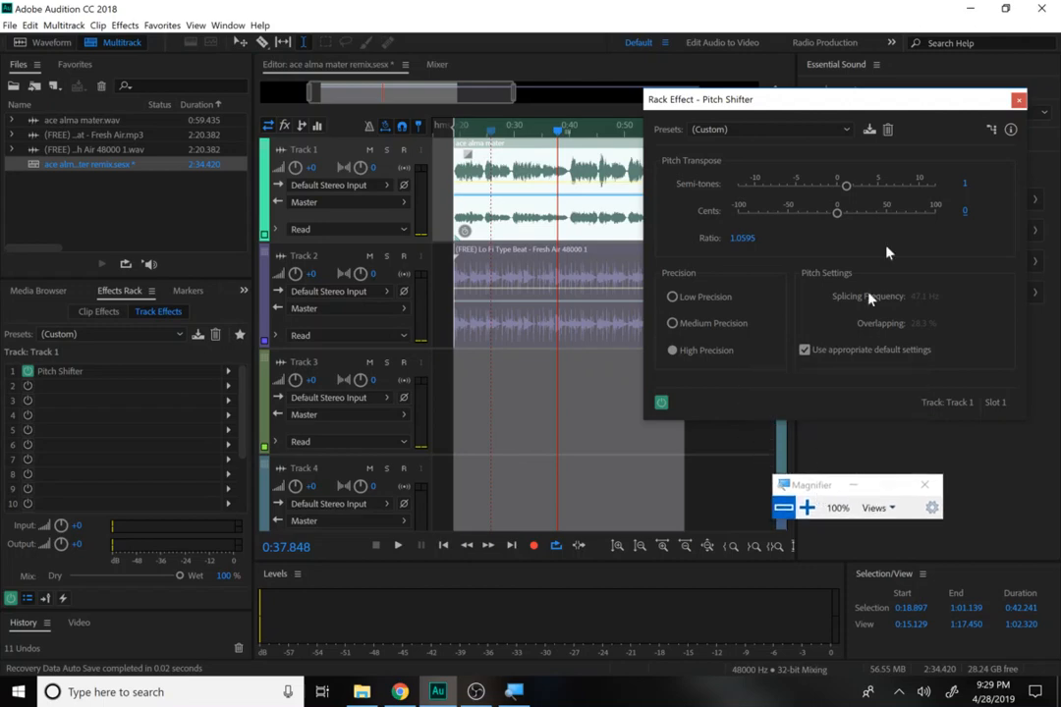
click(1019, 100)
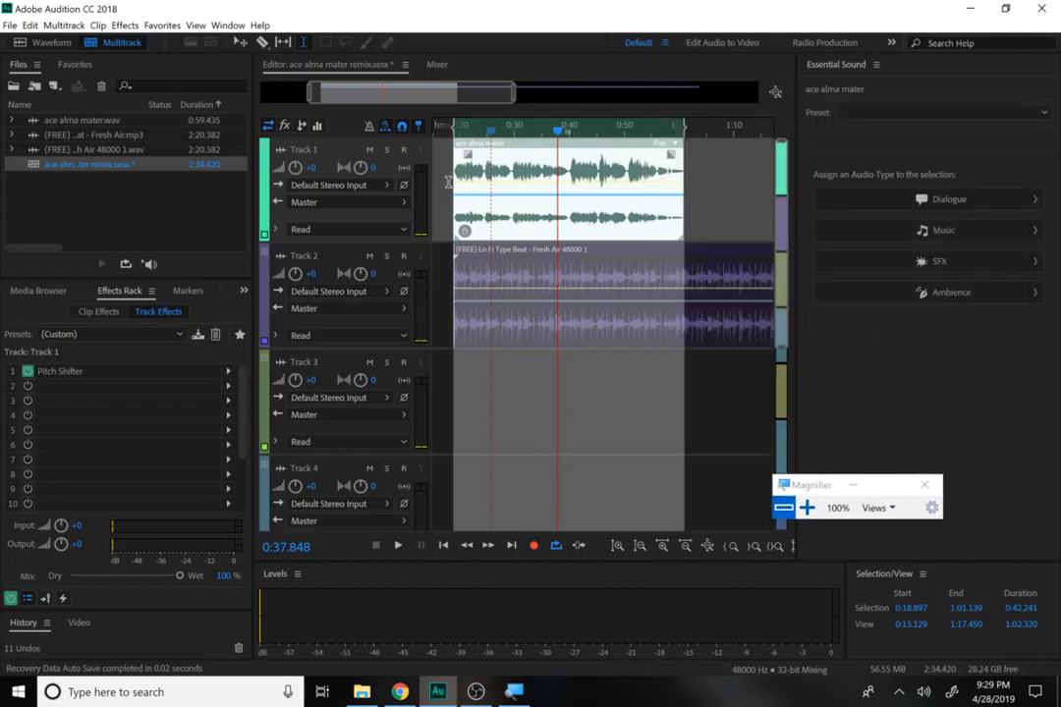
Step: Clear the time selection and play the mix from the clip start at 0:18.897 to about 0:24.5
click(448, 183)
key(space)
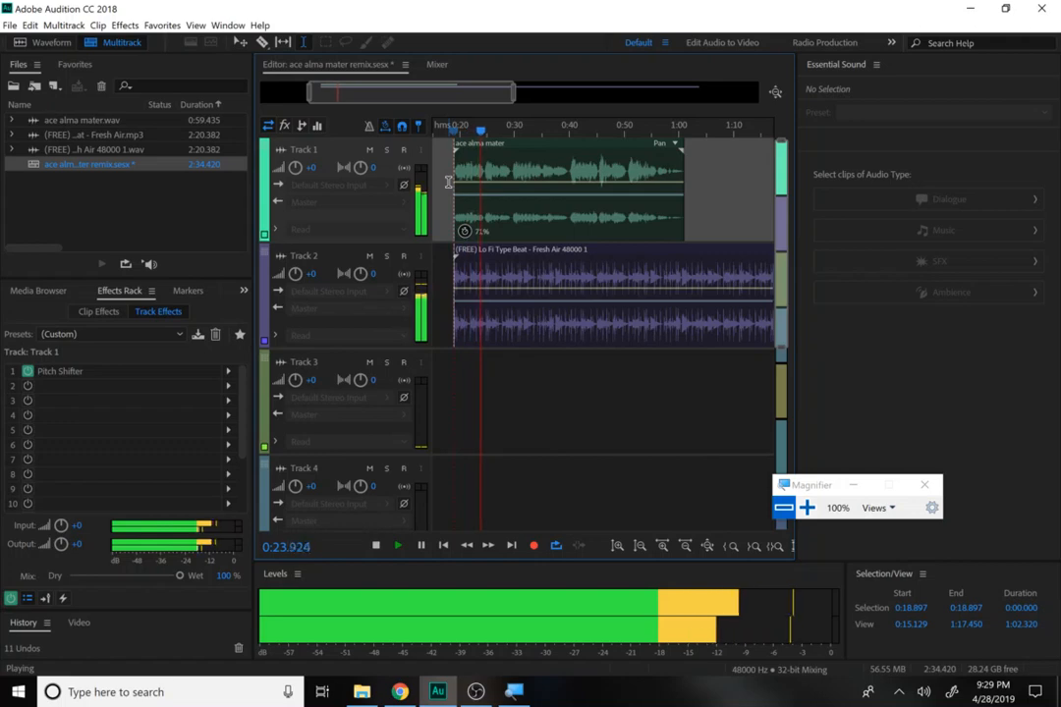
key(space)
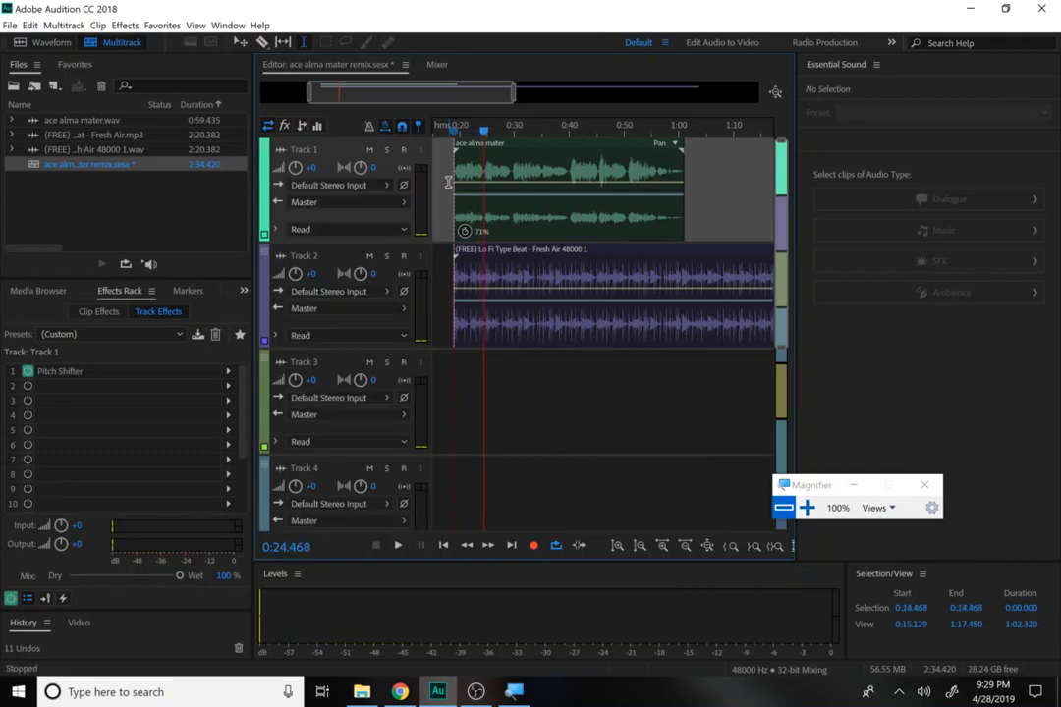
Step: Select the time range of the whole ace alma mater clip on Track 1, from 0:18.897 to 1:01.139
click(525, 172)
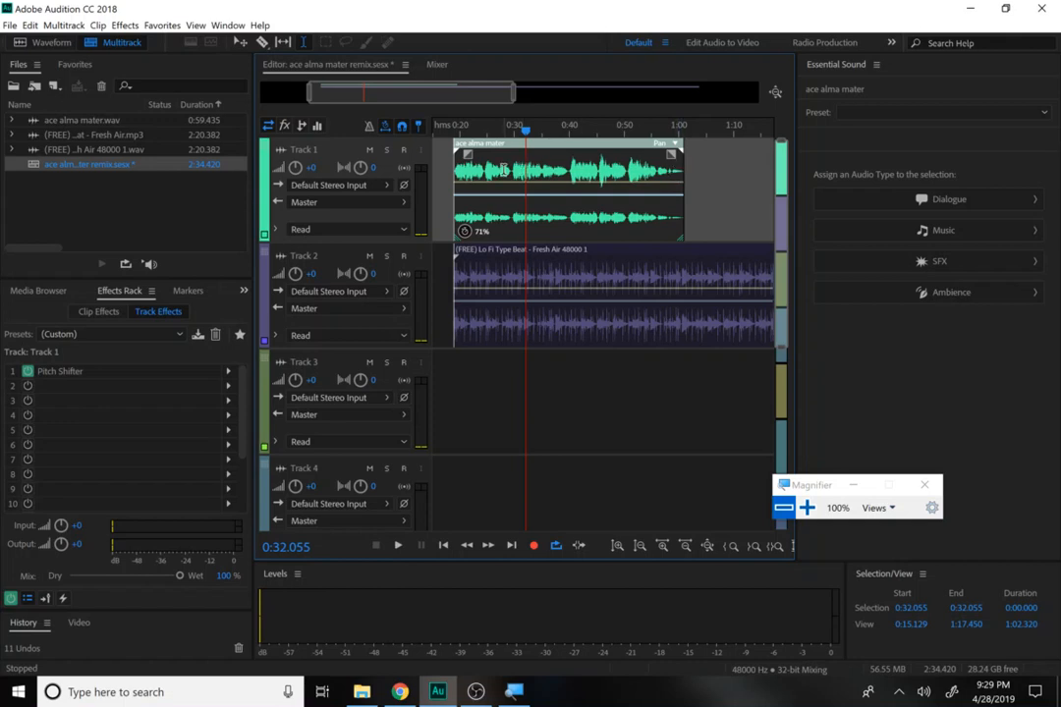
drag(504, 169, 685, 157)
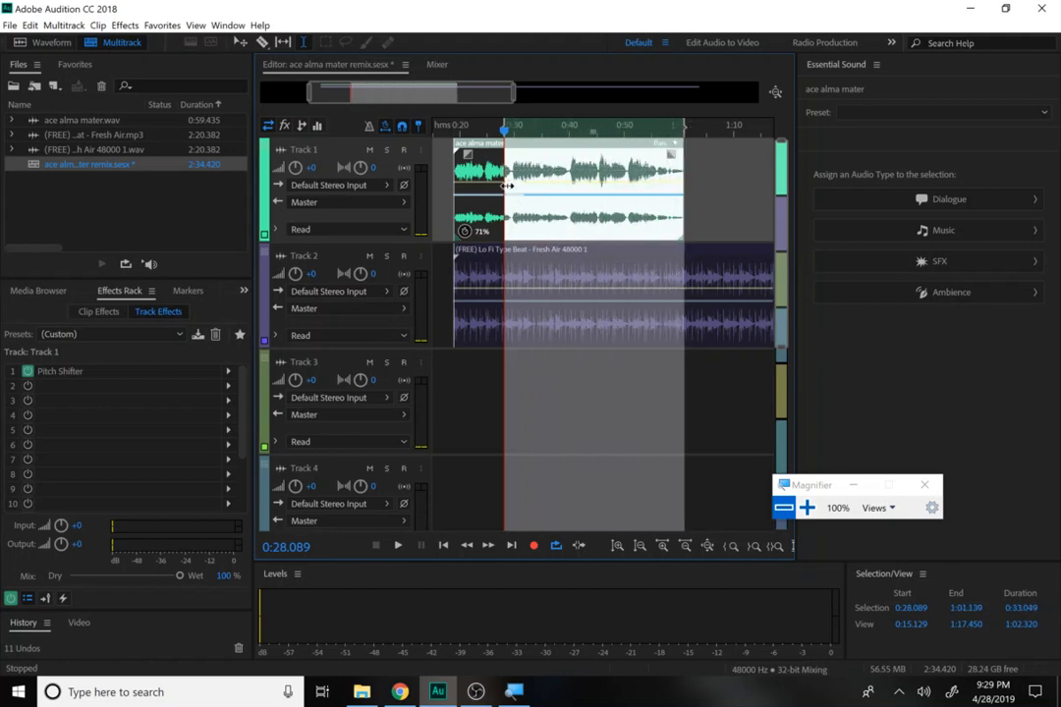
drag(504, 211, 455, 216)
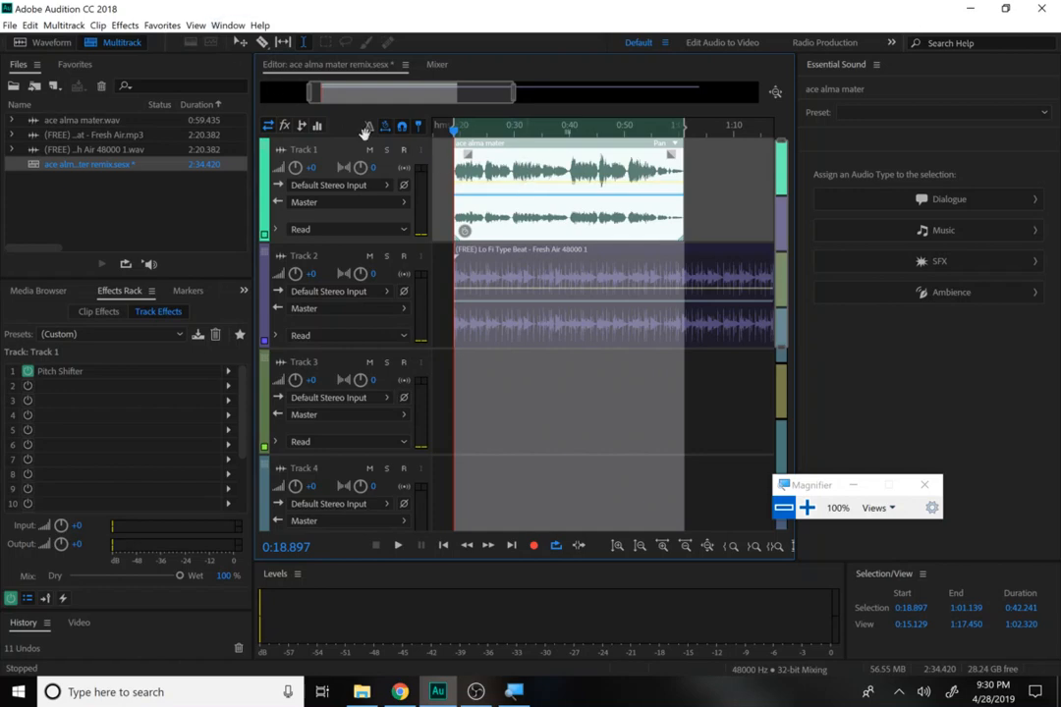
Step: Add an FFT Filter effect to Track 1 with the Rap Vocals preset and play the mix
click(123, 25)
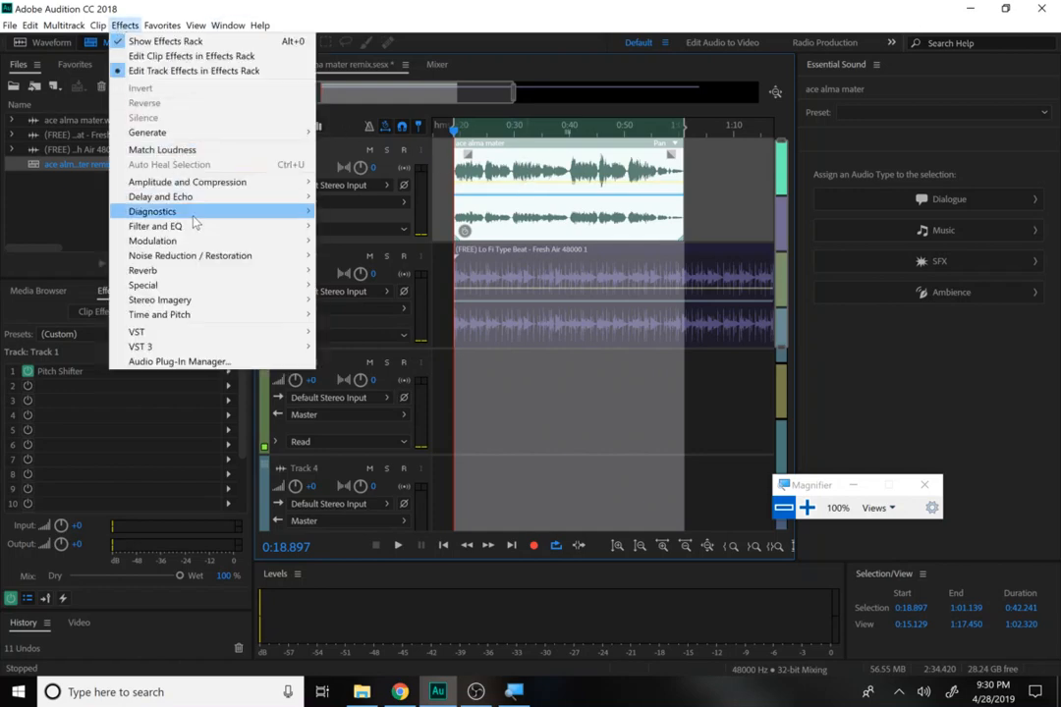
mouse_move(196, 226)
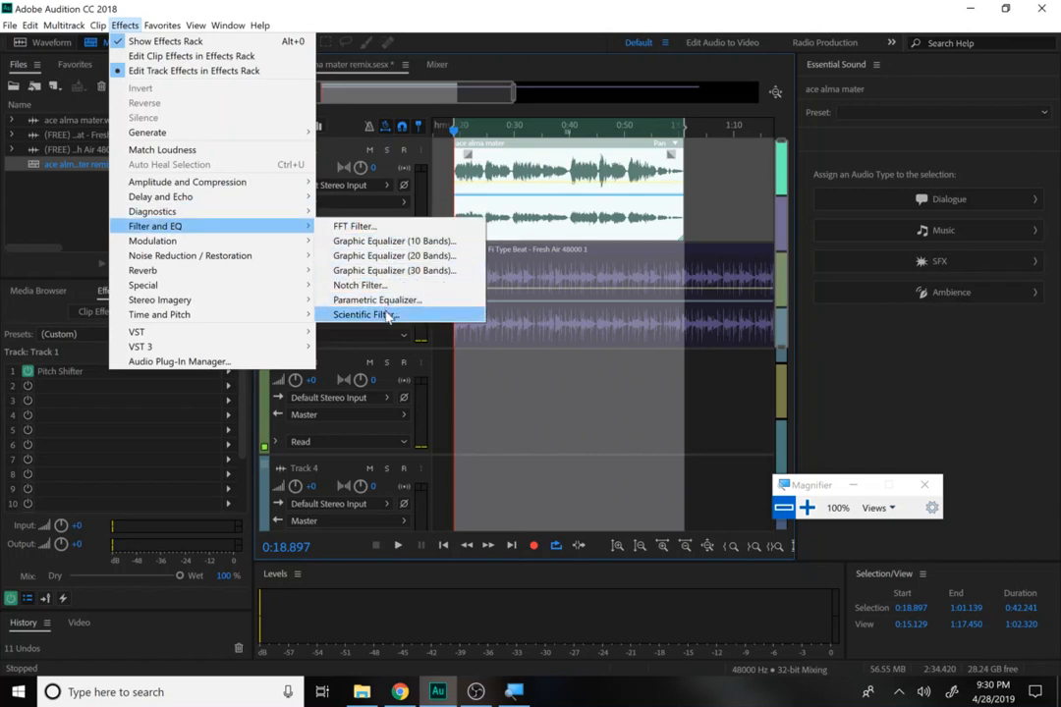
click(397, 230)
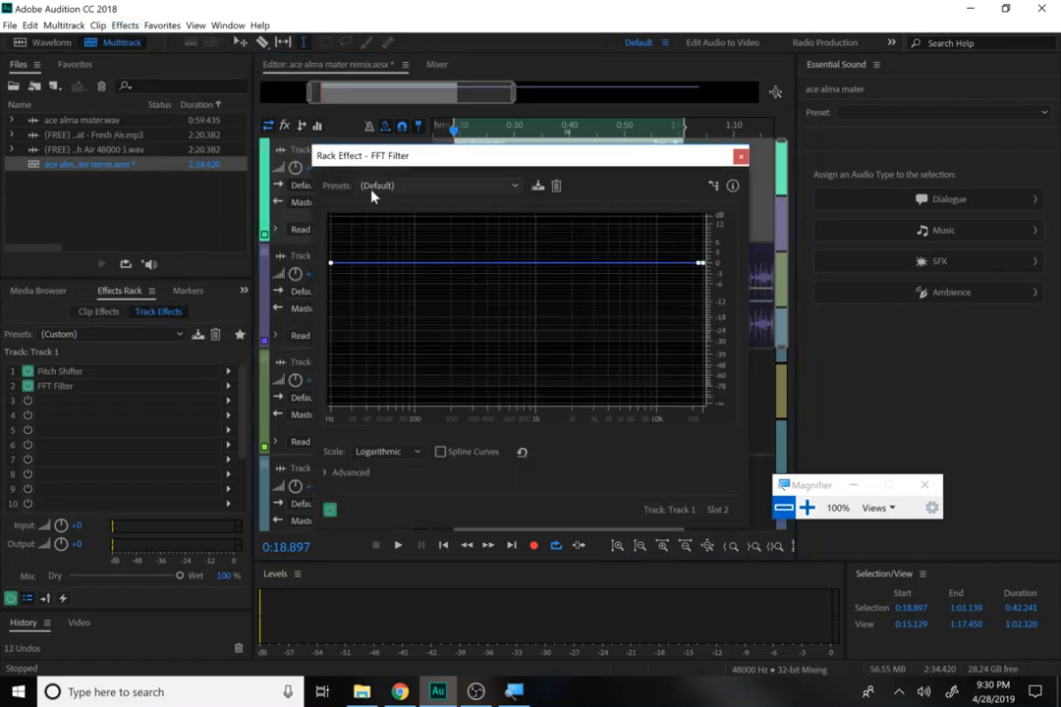
click(373, 189)
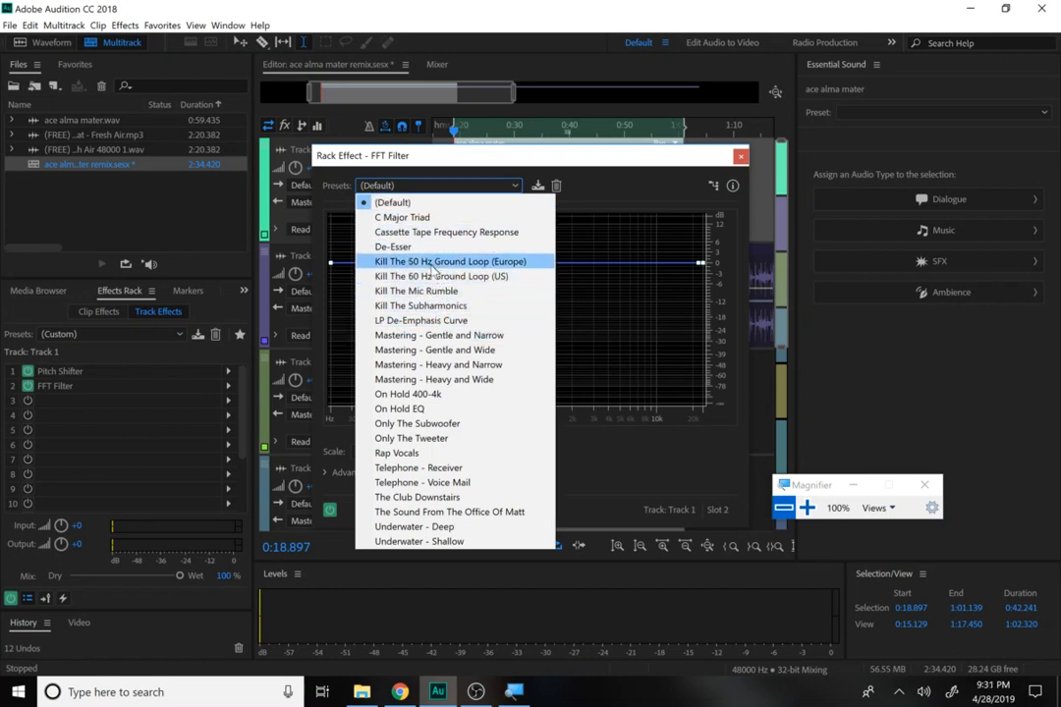
click(475, 458)
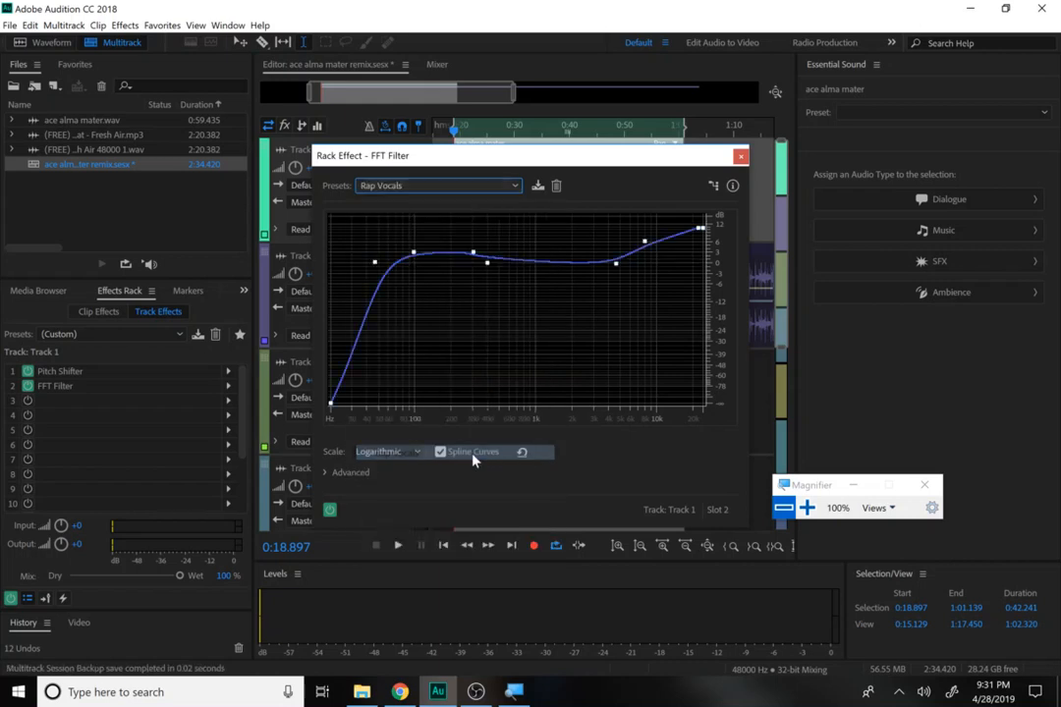
click(399, 548)
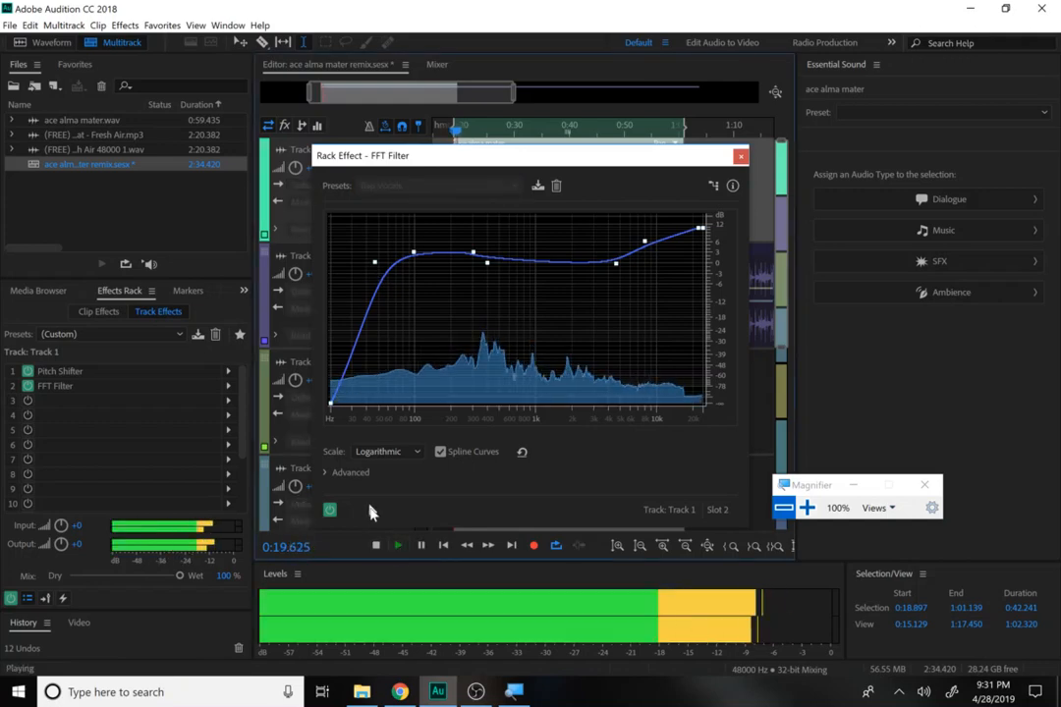
Step: Try the FFT Filter's LP De-Emphasis Curve preset on Track 1 and play the mix briefly
click(376, 546)
click(412, 186)
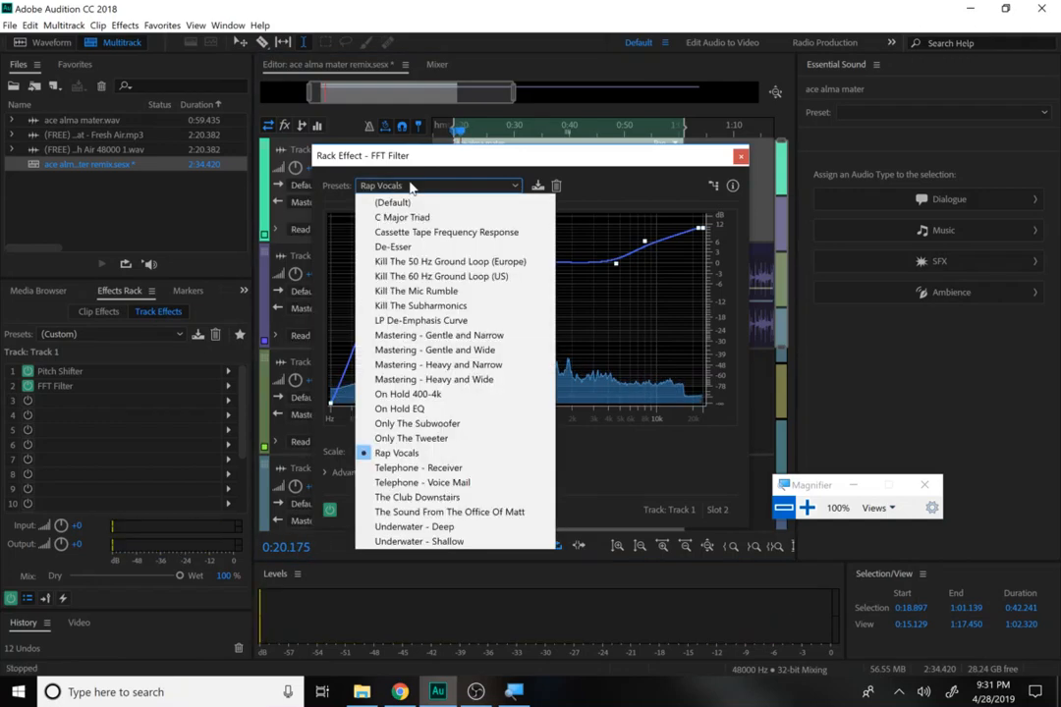
click(422, 321)
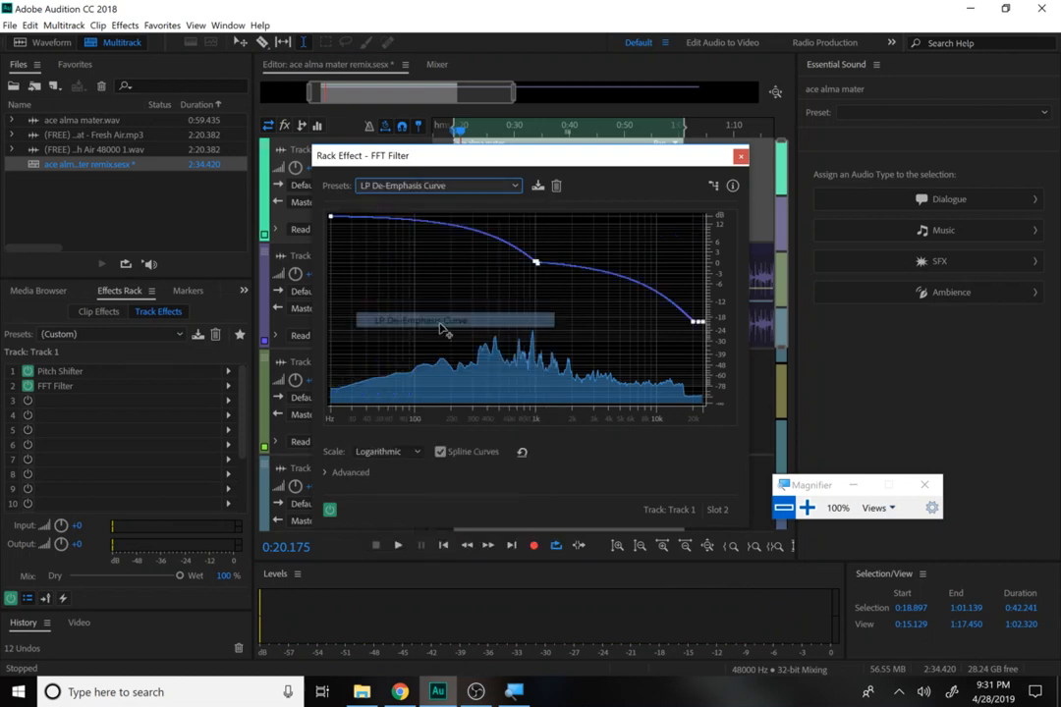
click(398, 547)
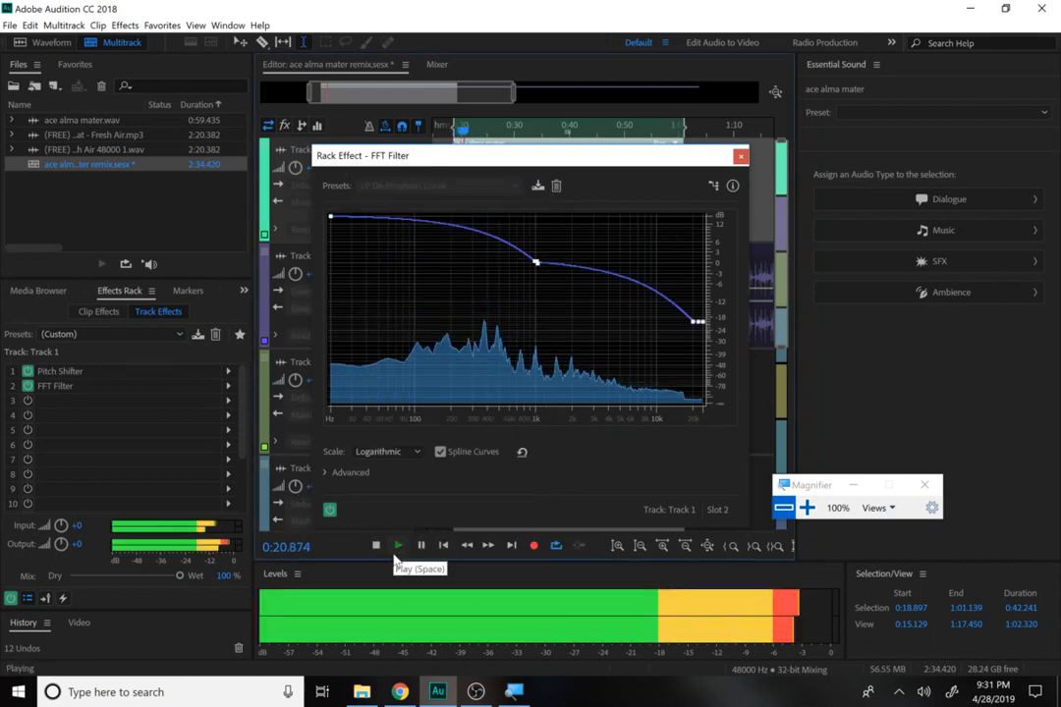
click(371, 550)
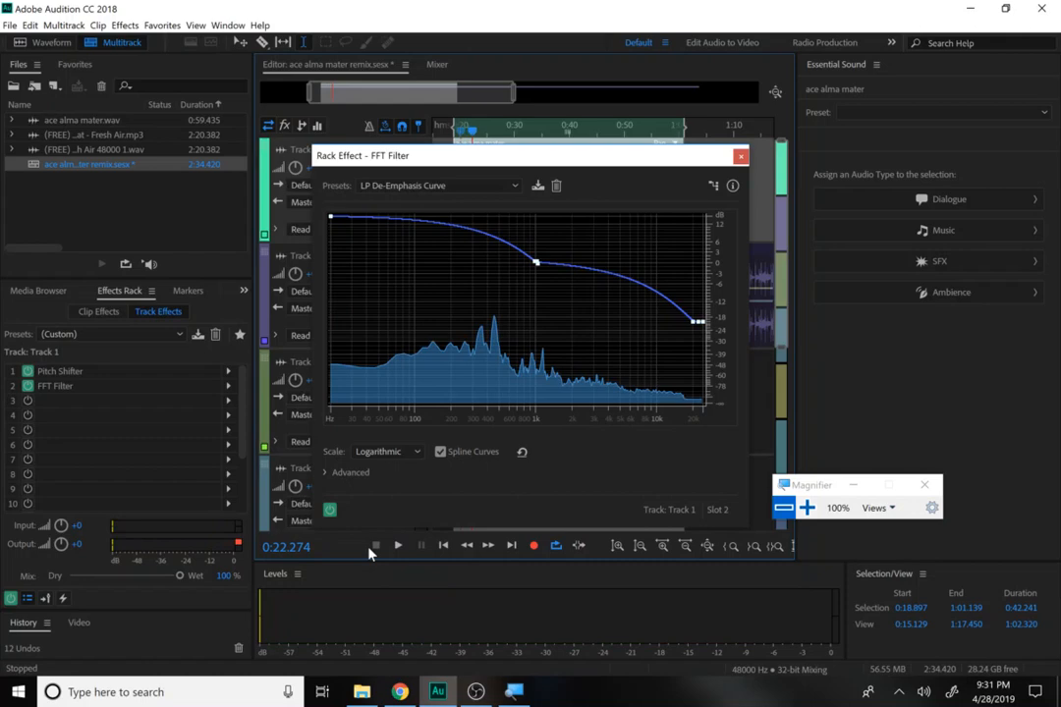
Step: Try the FFT Filter's Telephone - Receiver preset and play the mix briefly
click(409, 182)
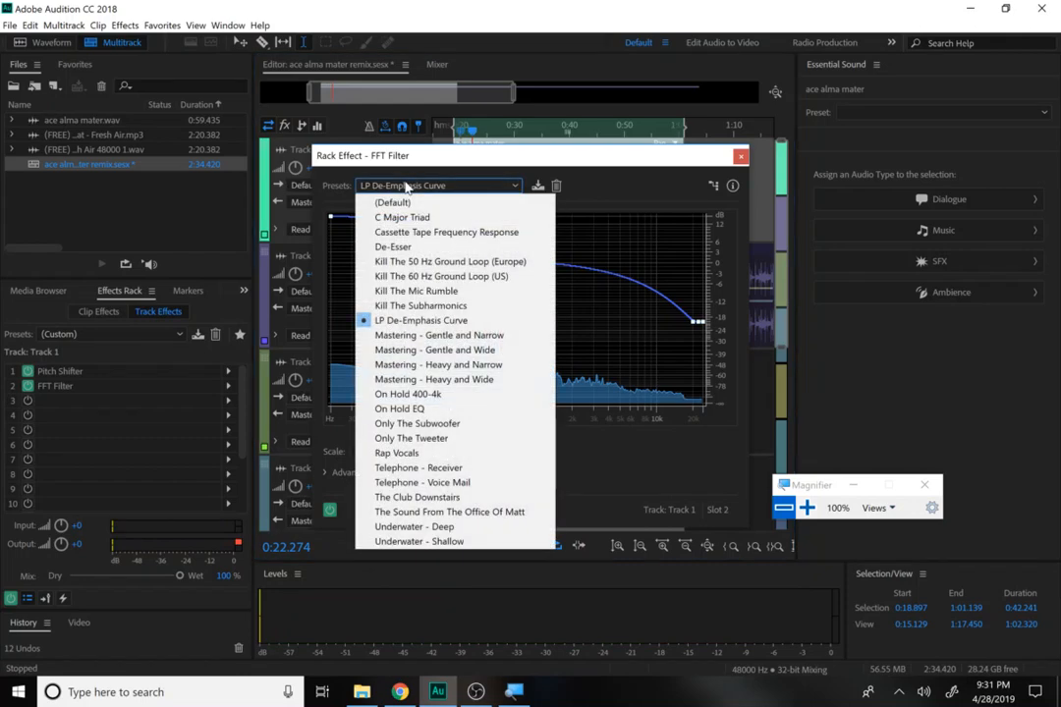
click(433, 468)
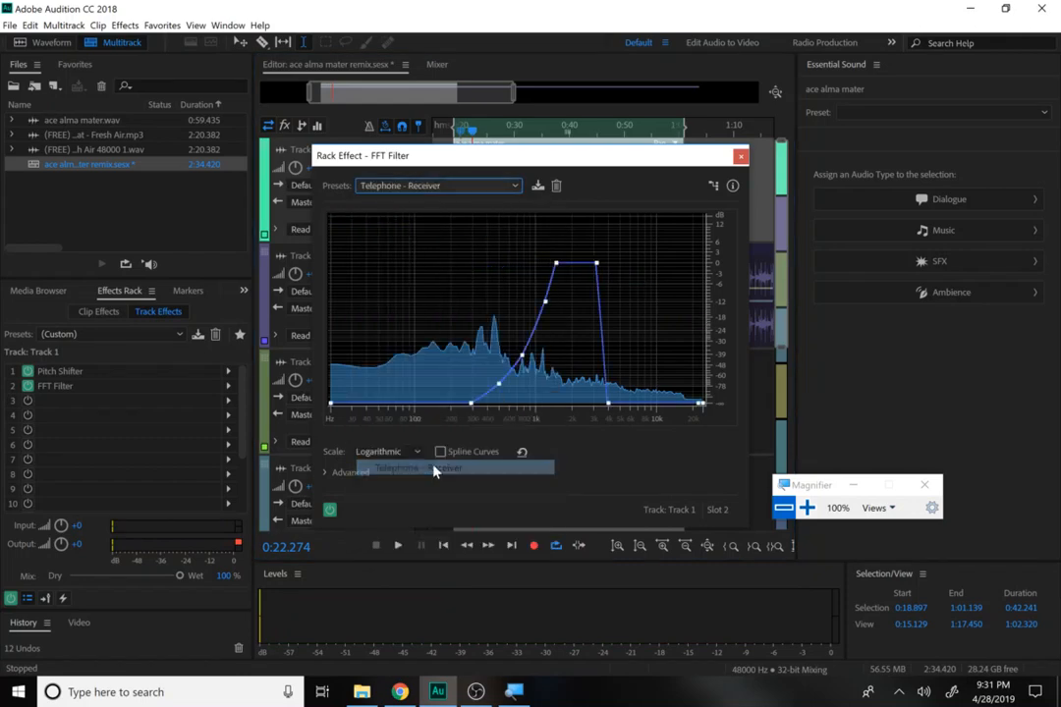
click(398, 547)
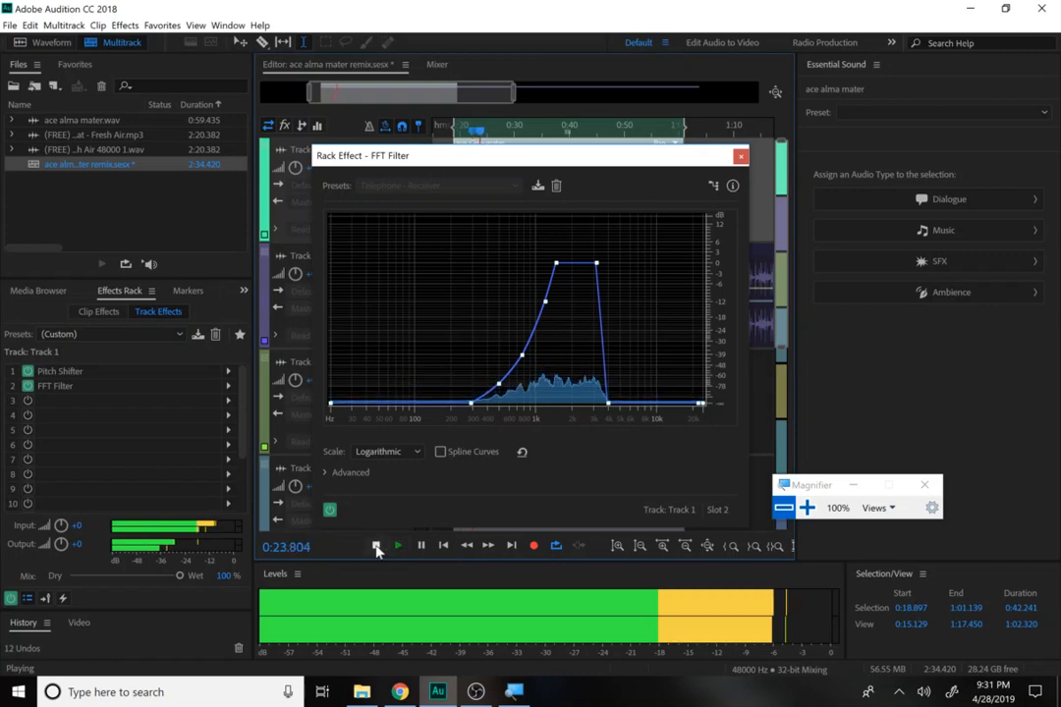
click(375, 547)
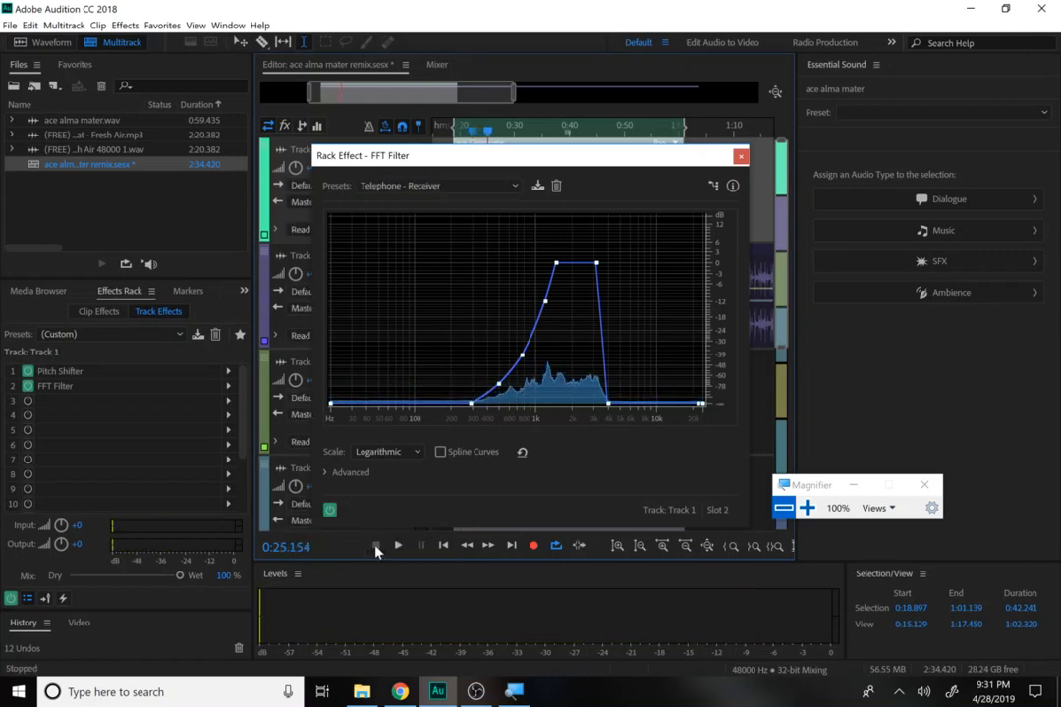
Step: Apply the Telephone - Voice Mail preset to the FFT Filter and play the mix, replaying it from the clip start
click(371, 187)
click(414, 487)
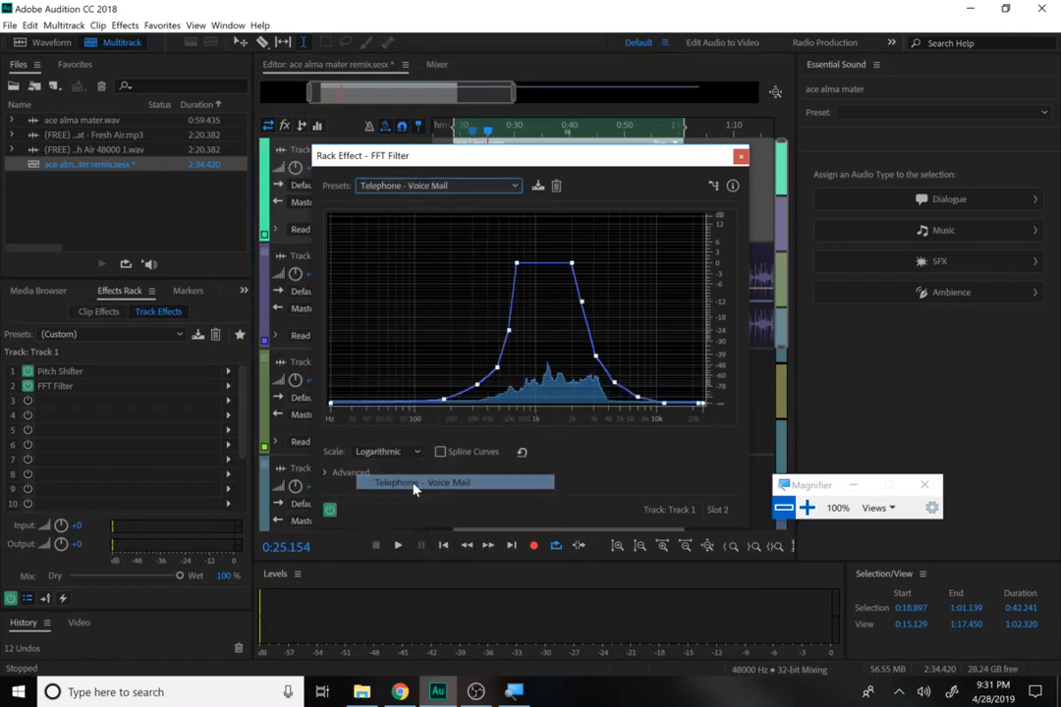
click(397, 547)
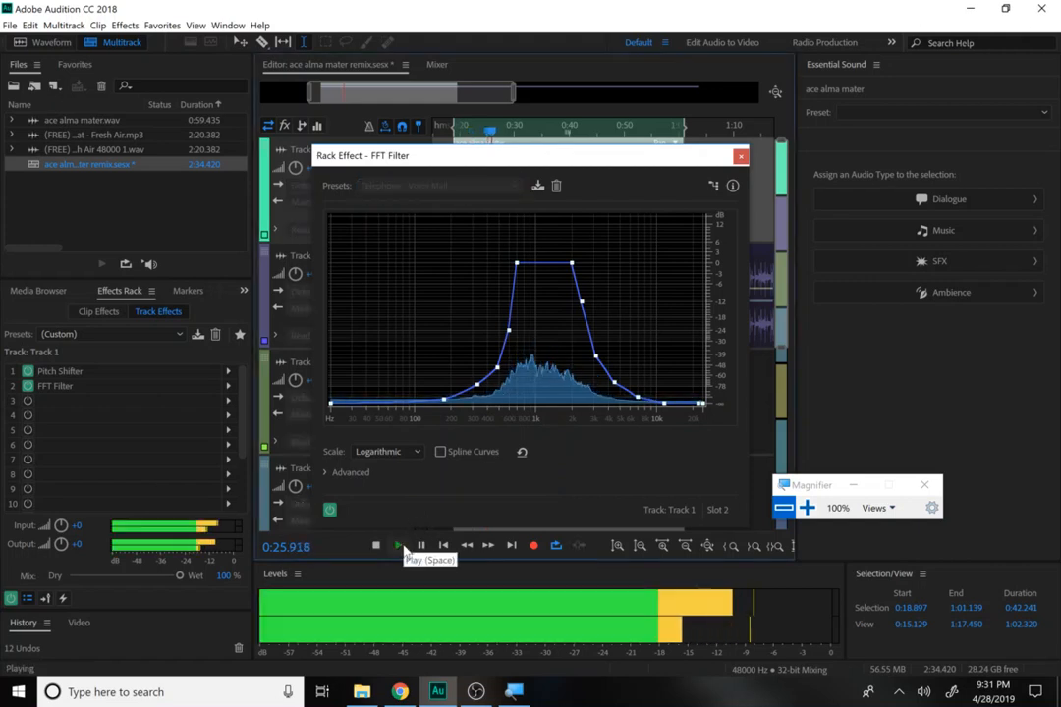
click(376, 548)
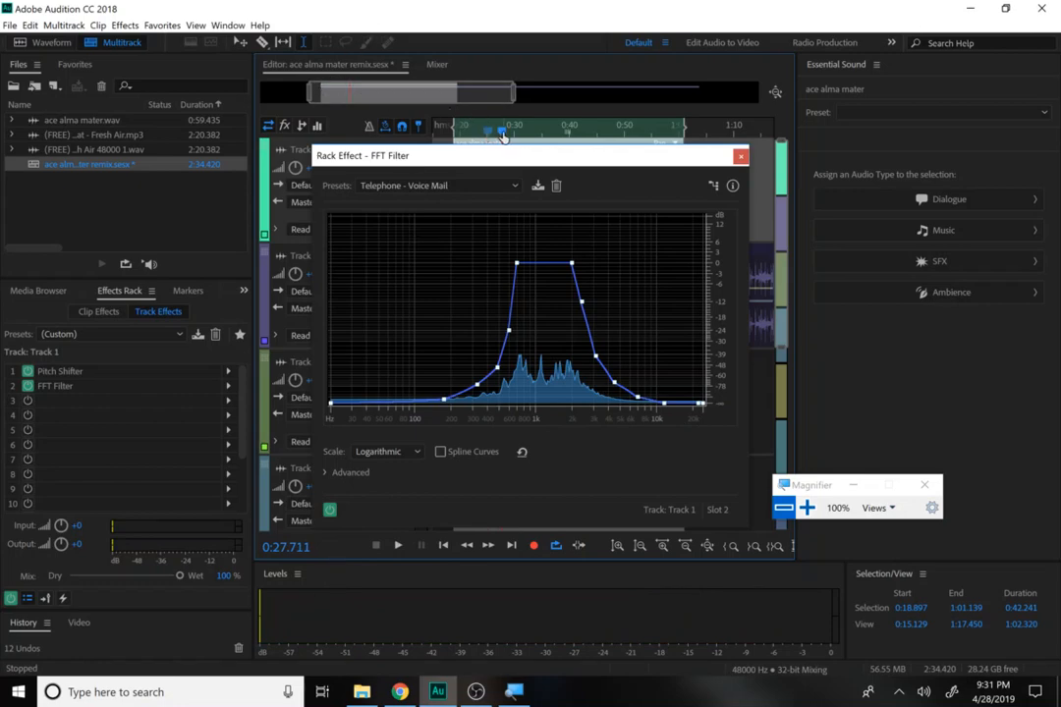
drag(501, 131, 452, 130)
click(398, 547)
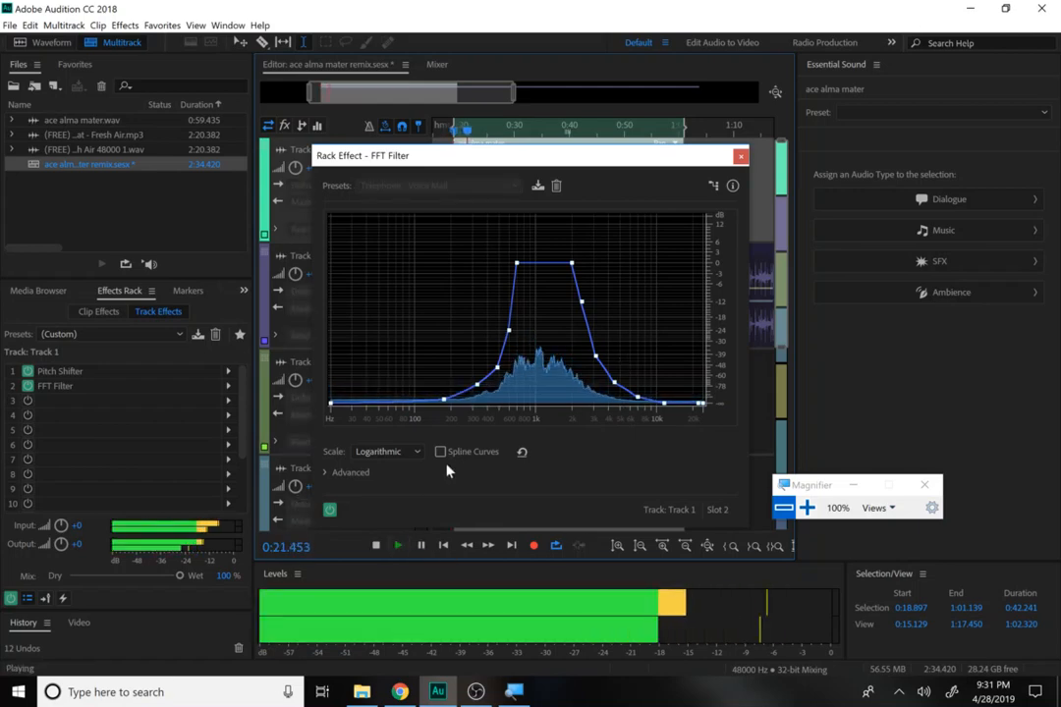
click(375, 545)
Step: Widen the filter curve while playing, raising two high-frequency points to about -11 and -2 dB and a low-frequency point to about -7 dB
mouse_move(600, 360)
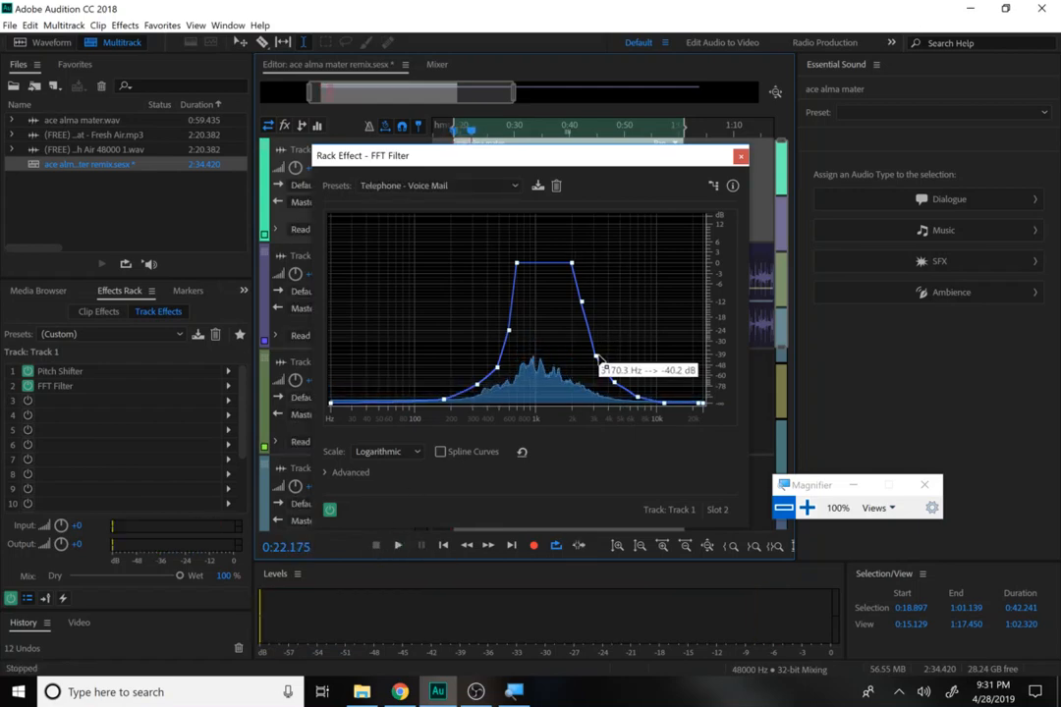
drag(599, 357, 606, 315)
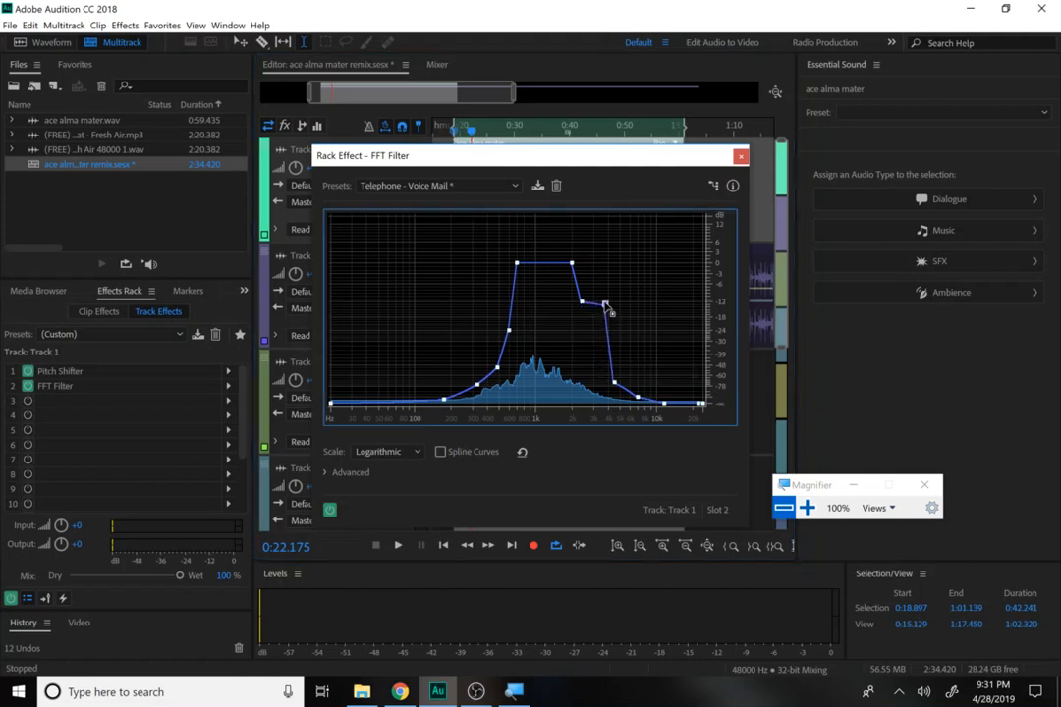
click(392, 549)
drag(585, 301, 595, 272)
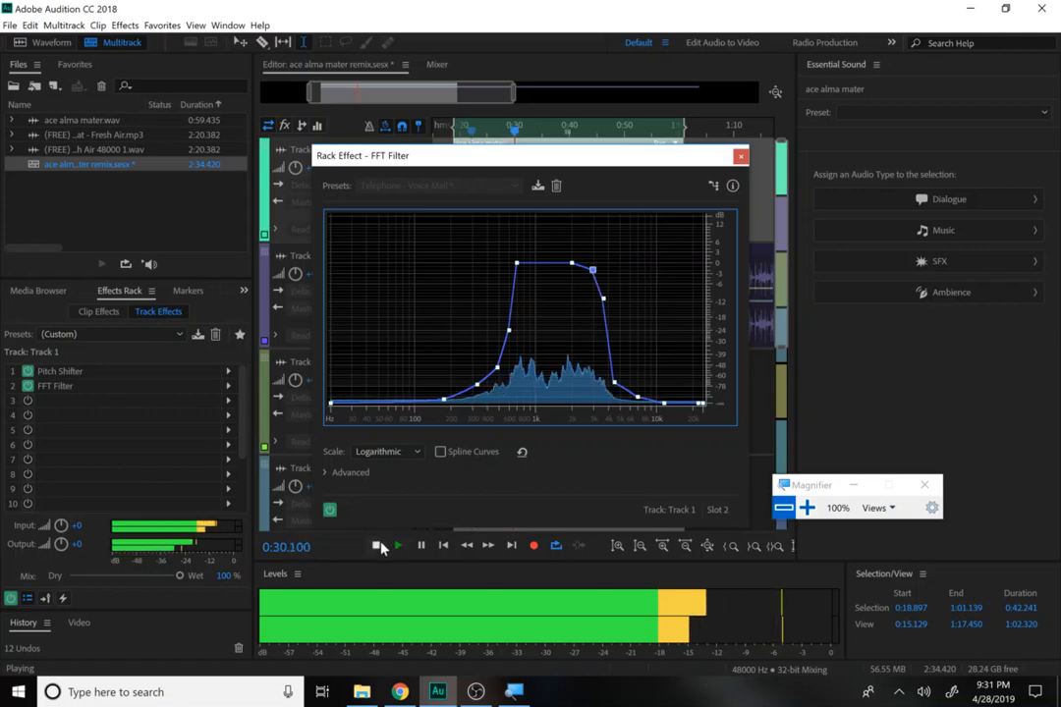
mouse_move(513, 337)
drag(510, 333, 498, 286)
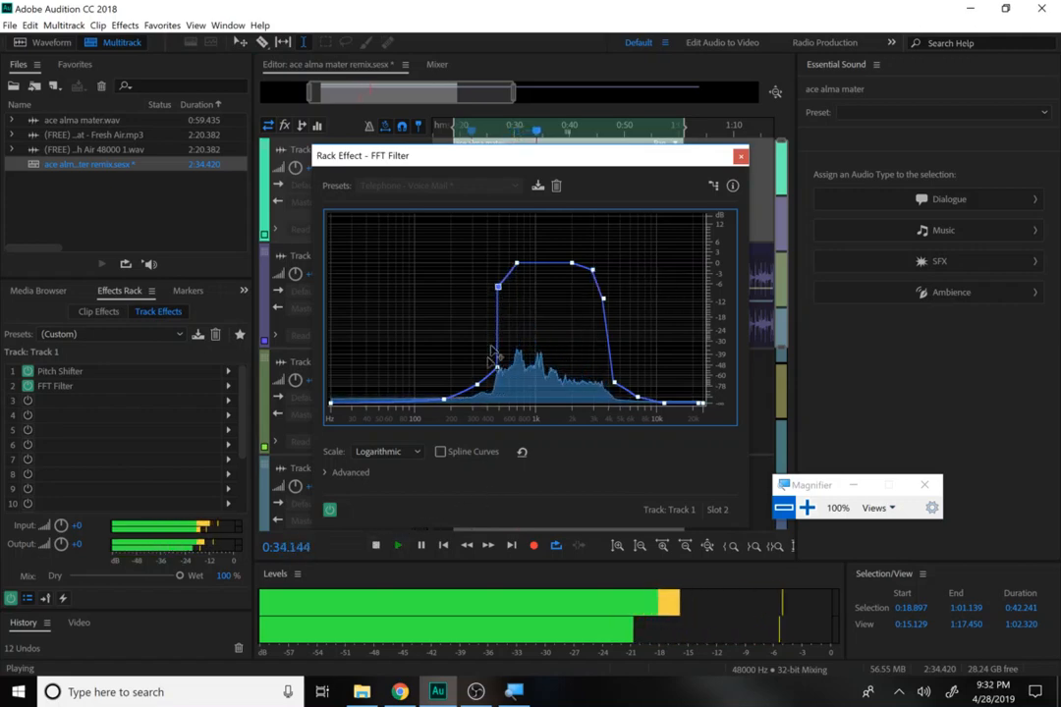
click(374, 546)
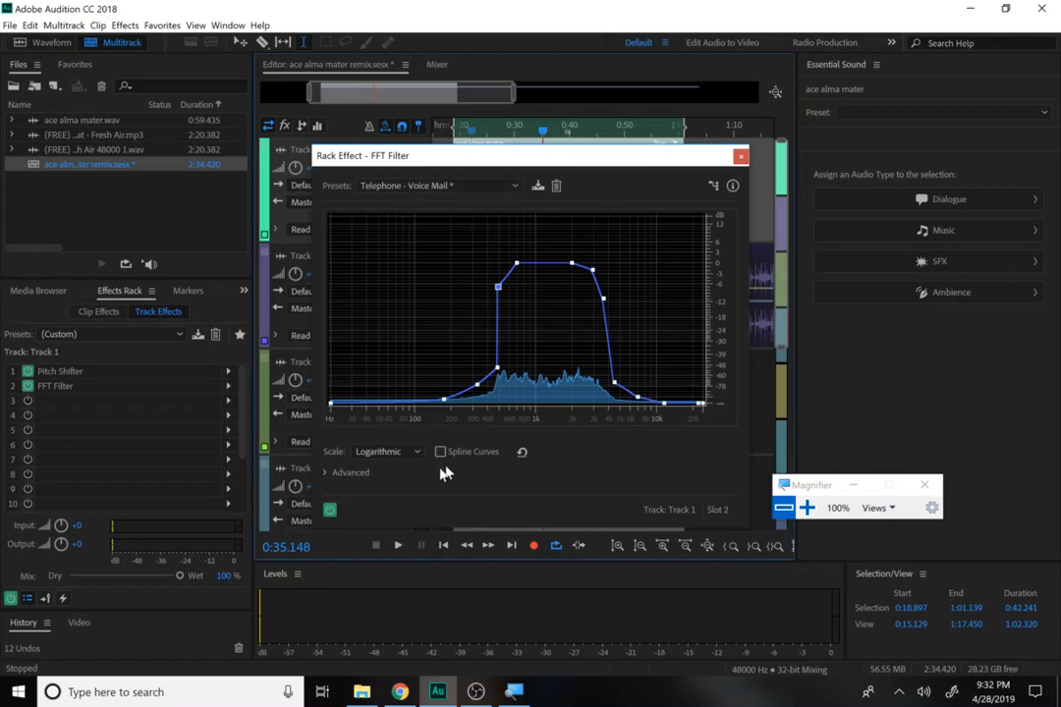
Step: Close the FFT Filter window, clear the time selection and move the ace alma mater clip earlier to start at about 0:16
click(741, 157)
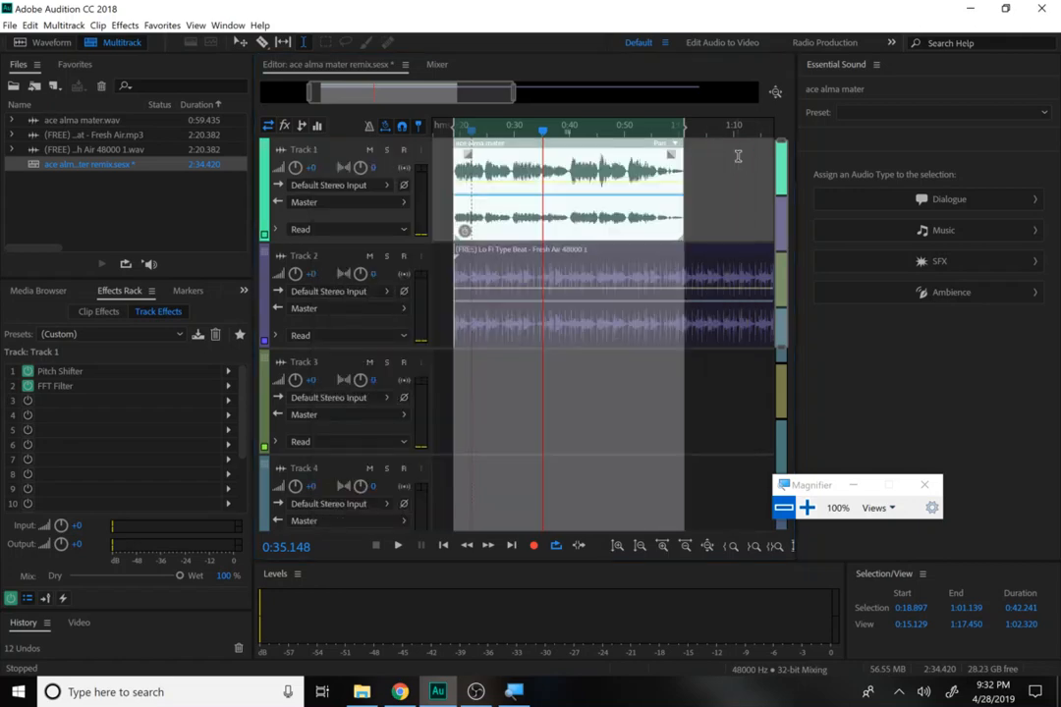
click(547, 172)
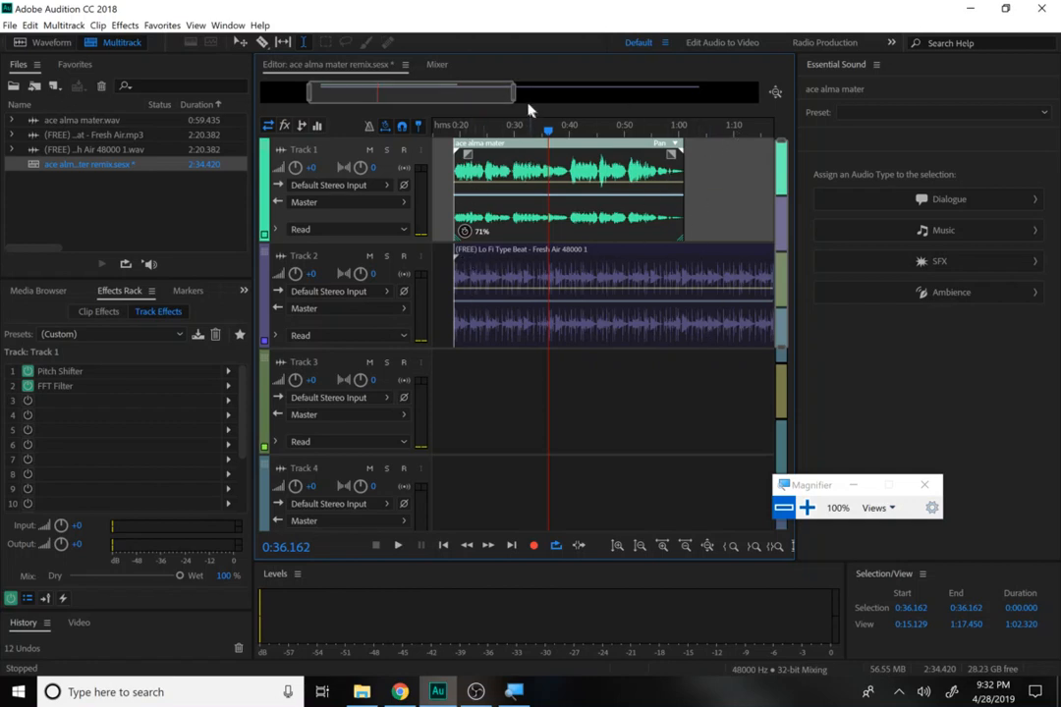
drag(509, 93, 379, 91)
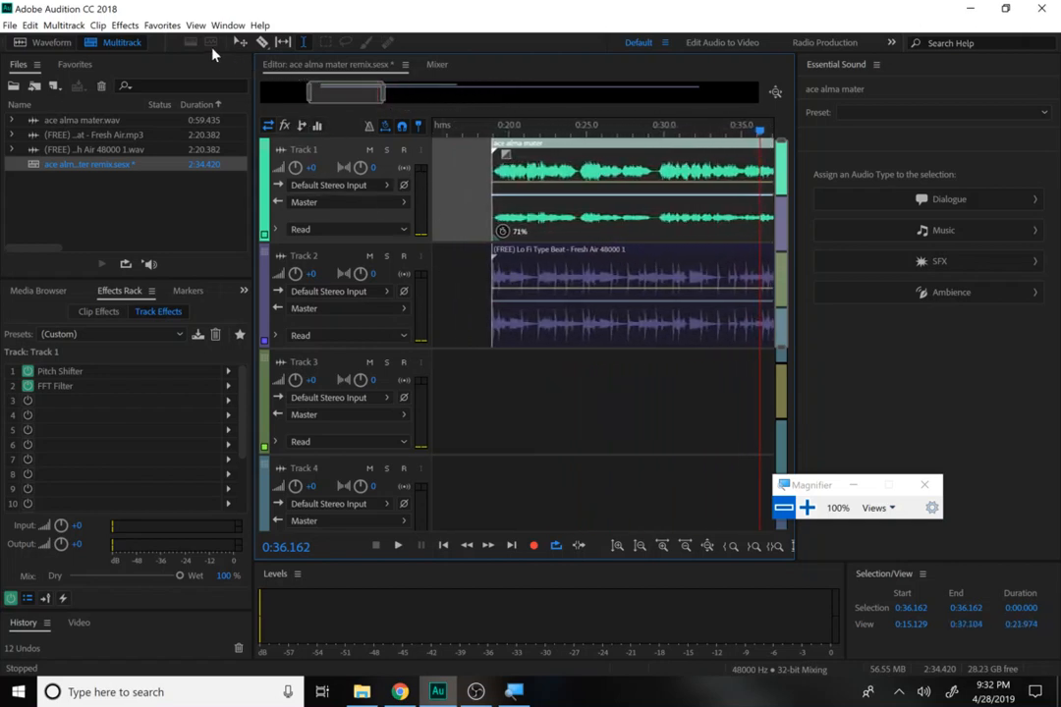
click(240, 42)
drag(574, 218, 543, 219)
scroll(492, 125, up, 5)
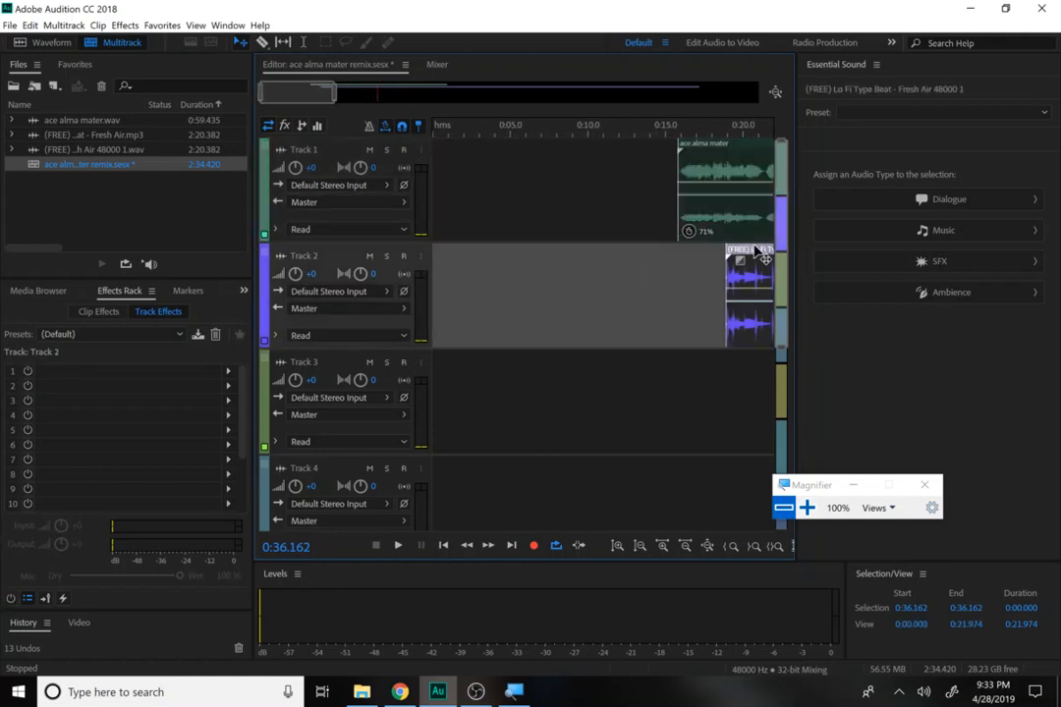
Step: Move the ace alma mater clip on Track 1 to the session start at 0:00, staying in the multitrack session
double_click(722, 192)
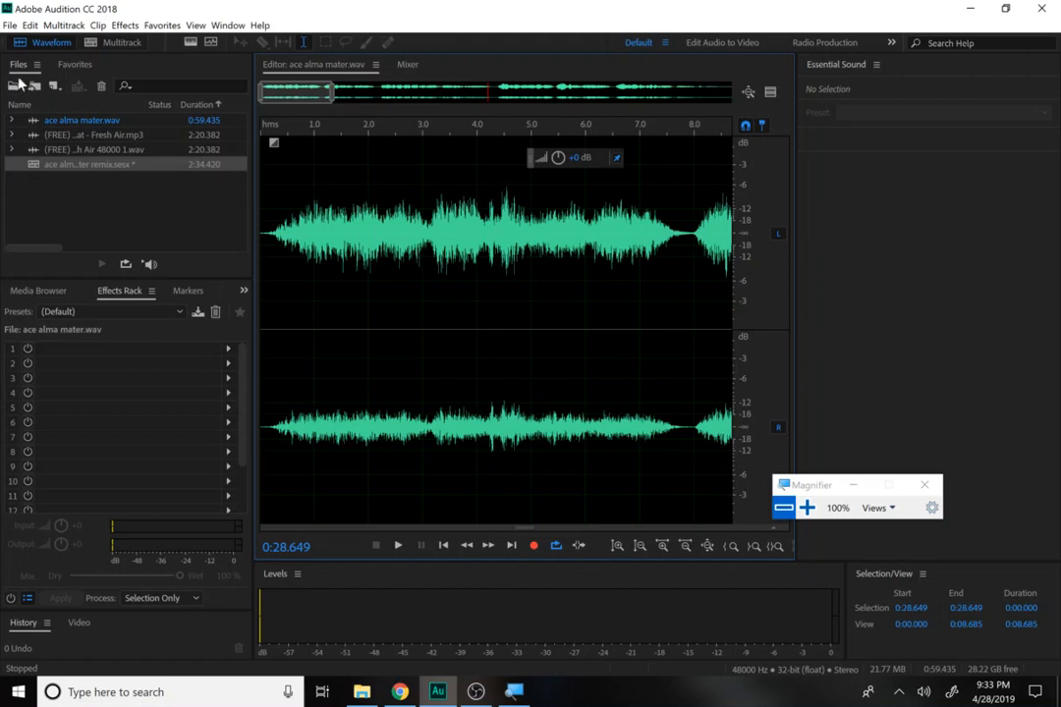
double_click(51, 167)
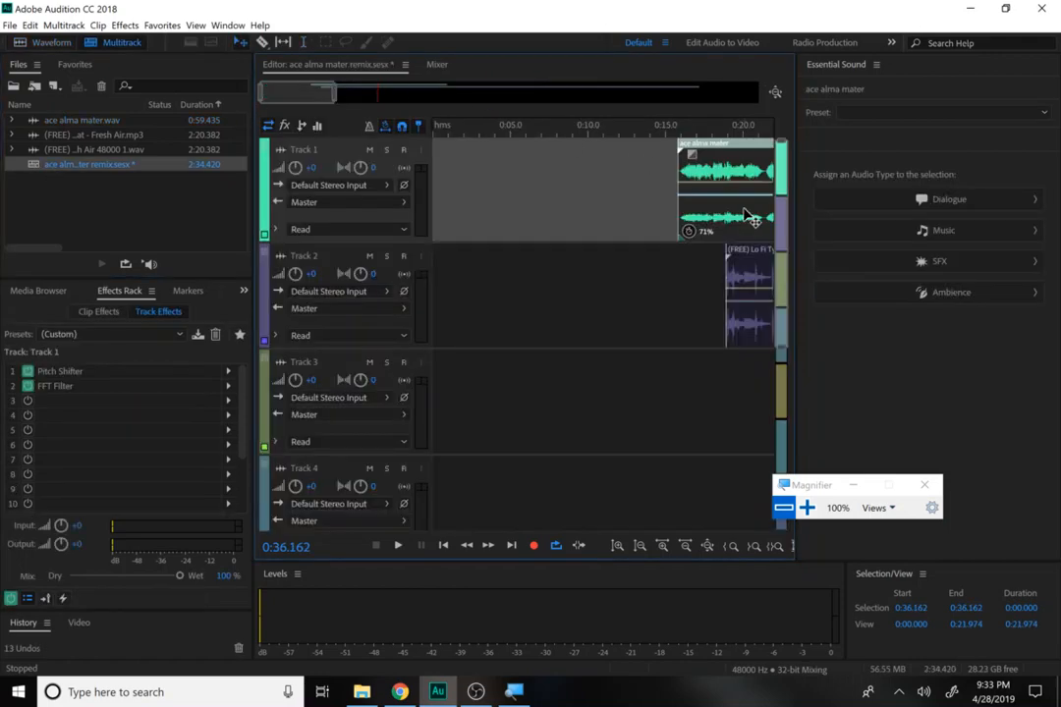
drag(746, 216, 505, 215)
Step: Play the session from the beginning and stop at about 0:10.6, after the first vocal phrases
click(439, 134)
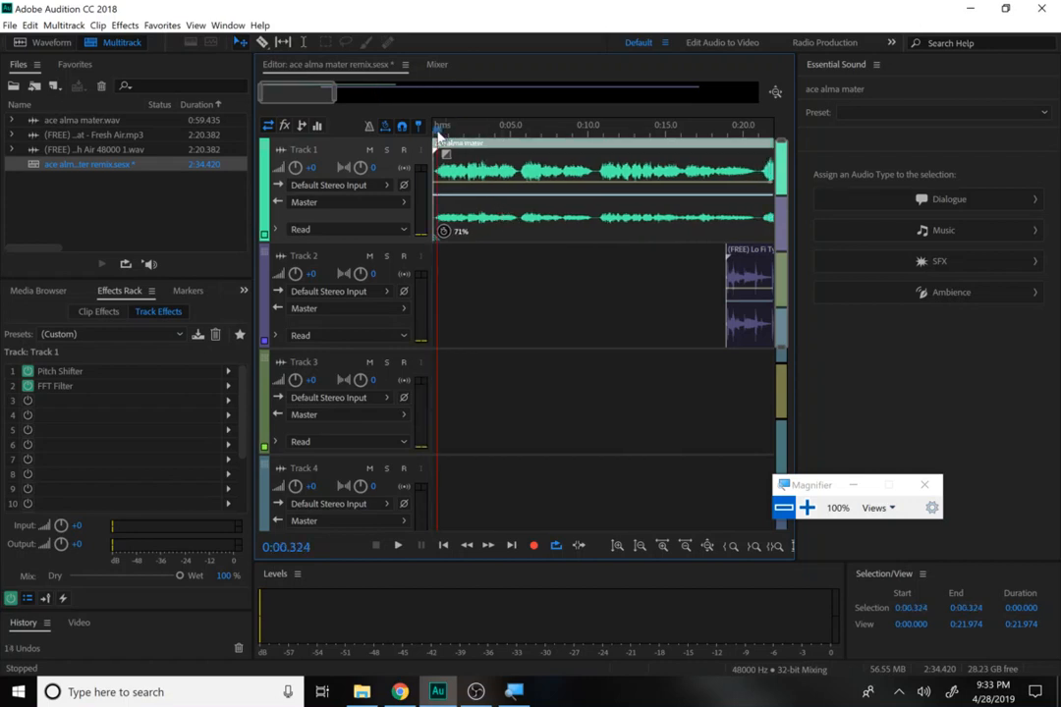
key(space)
key(space)
key(space)
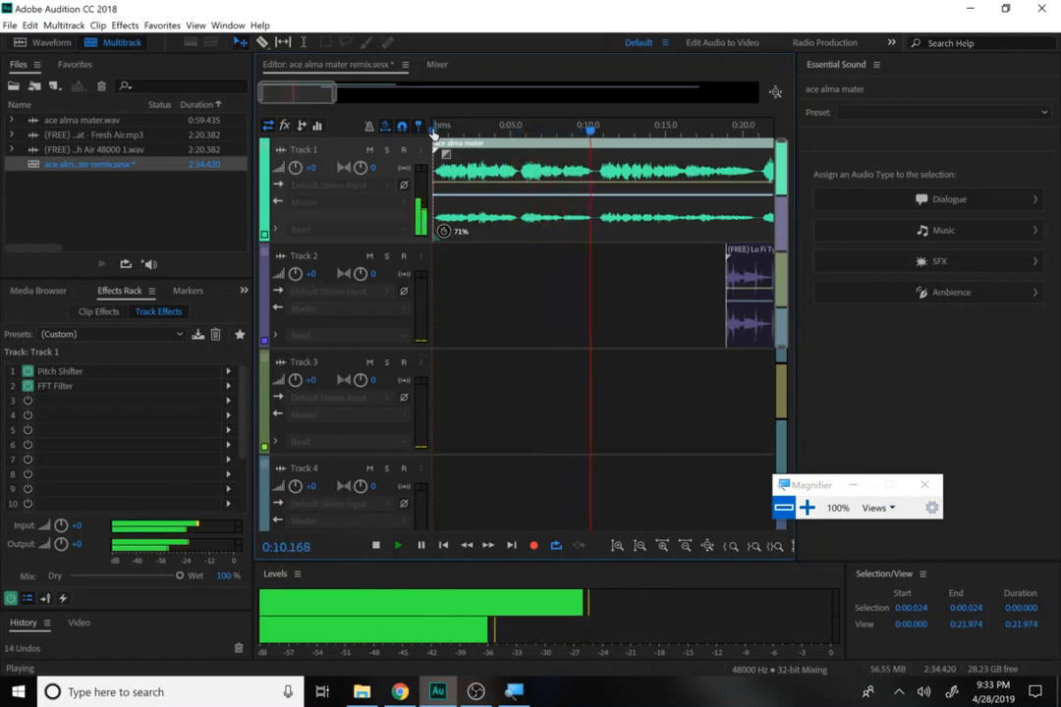
key(space)
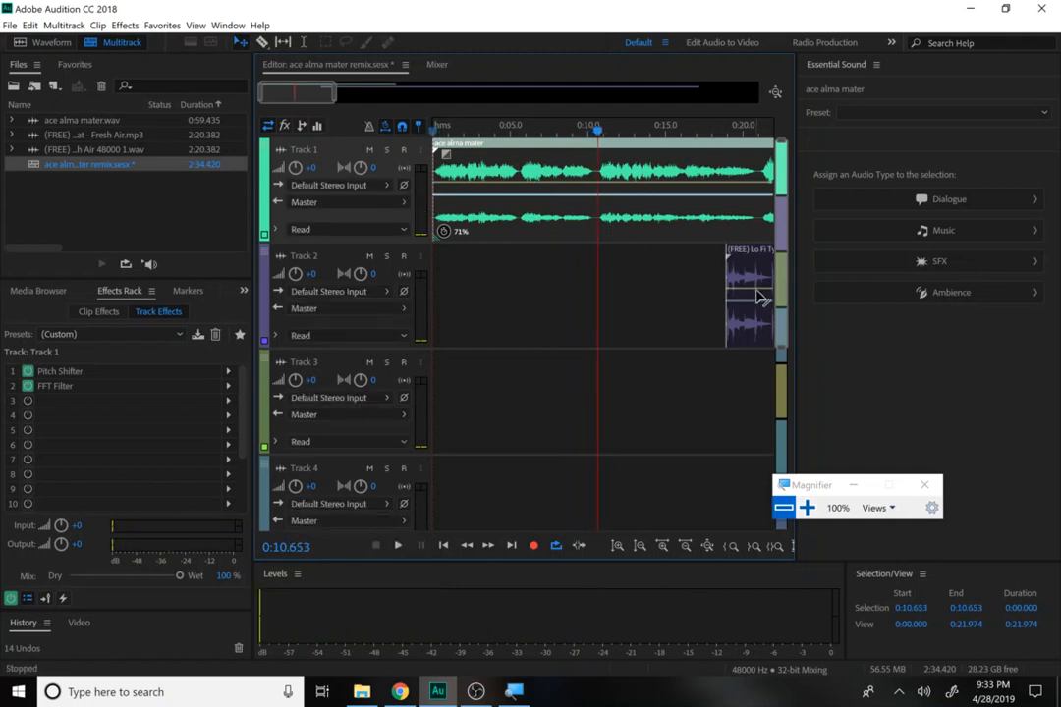
Step: Move the lo-fi beat clip on Track 2 to start at the playhead at 0:10.887 and play the mix to about 0:15.4
drag(758, 293, 643, 293)
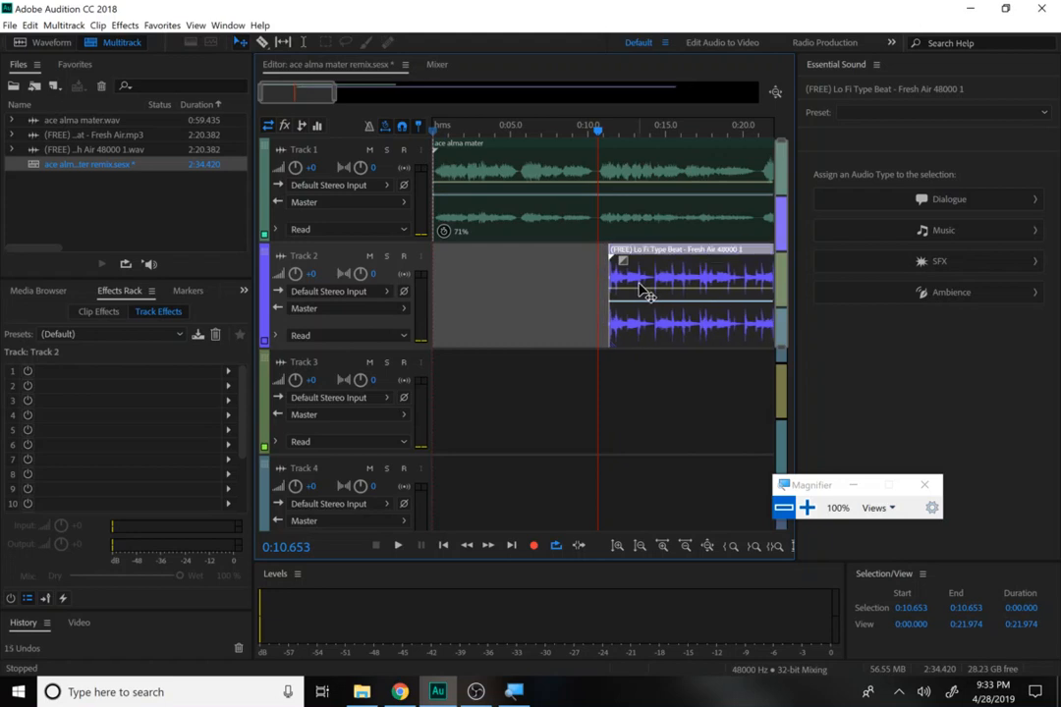
drag(602, 133, 605, 133)
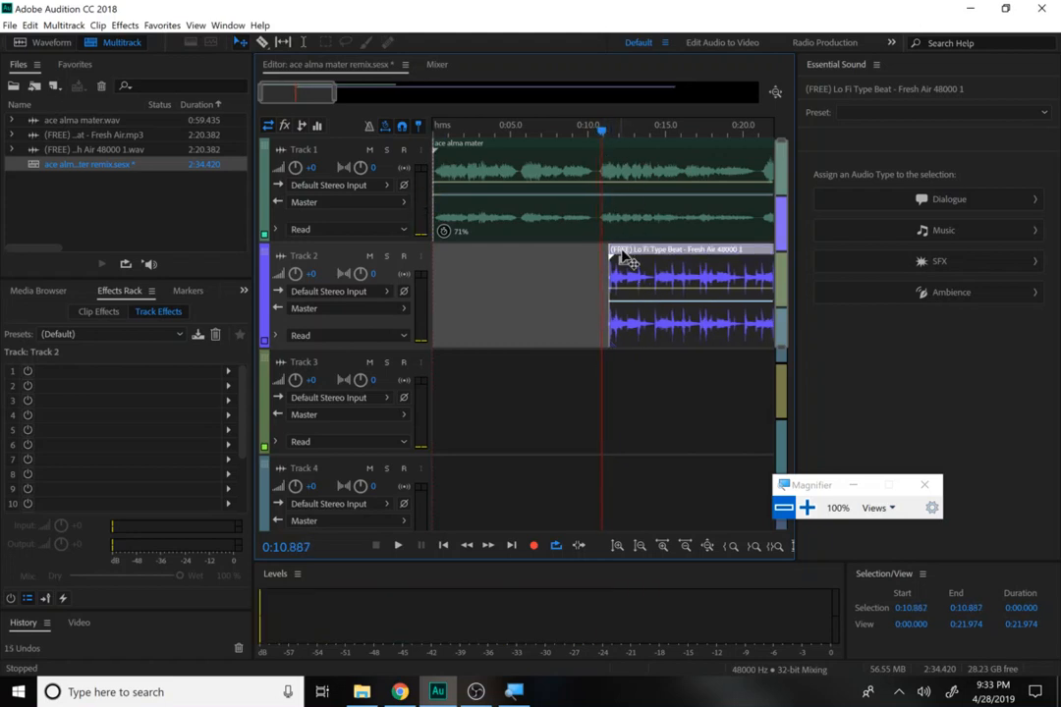
drag(634, 277, 625, 277)
key(space)
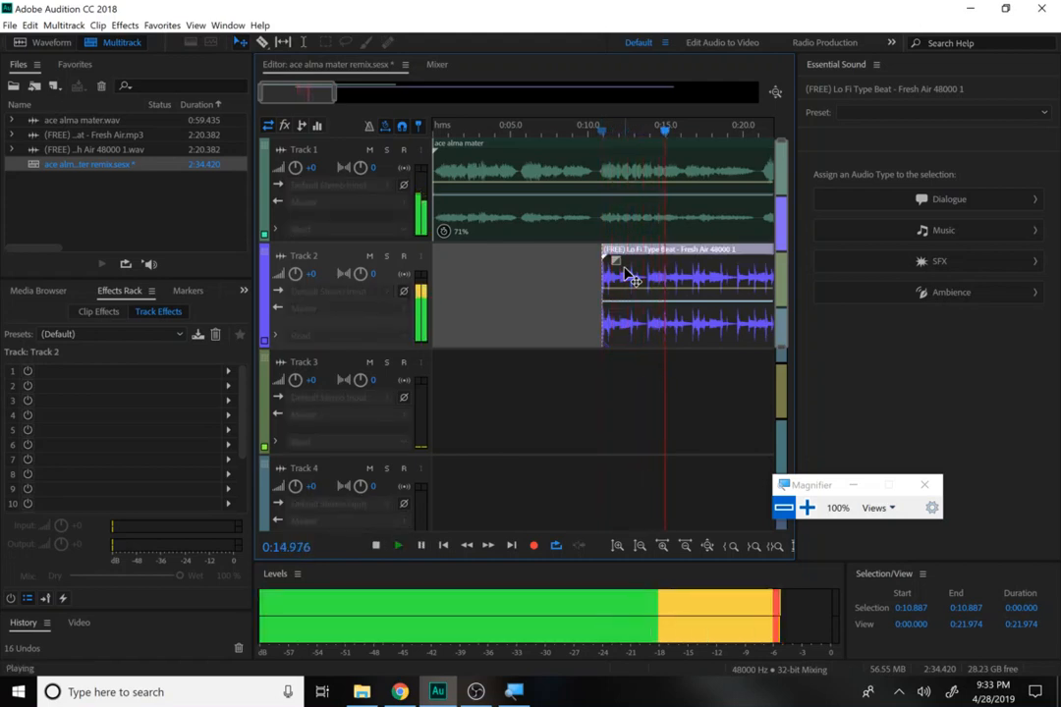
key(space)
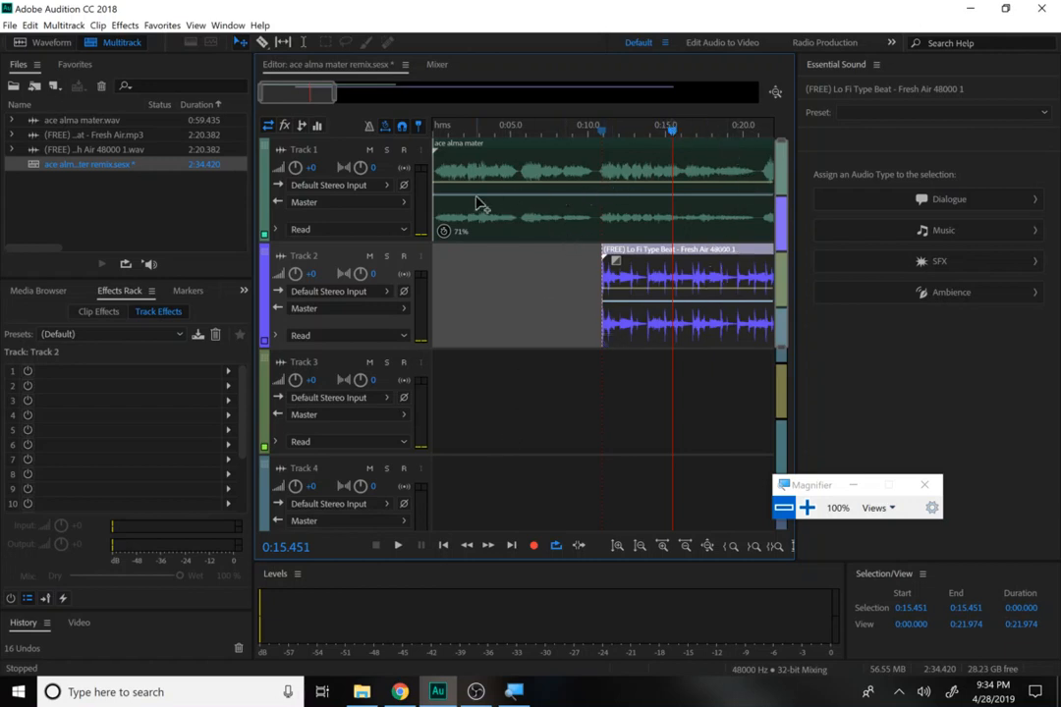
Step: Split the ace alma mater clip on Track 1 with the Razor tool in the pauses at about 0:10.6 and 0:21
click(260, 43)
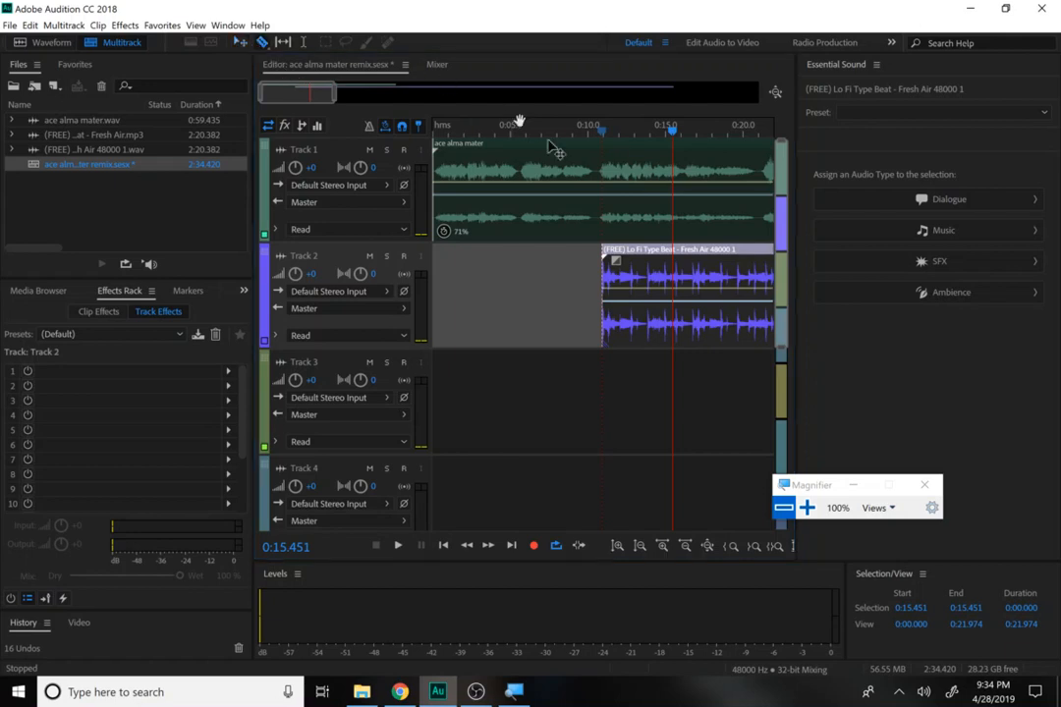
click(599, 173)
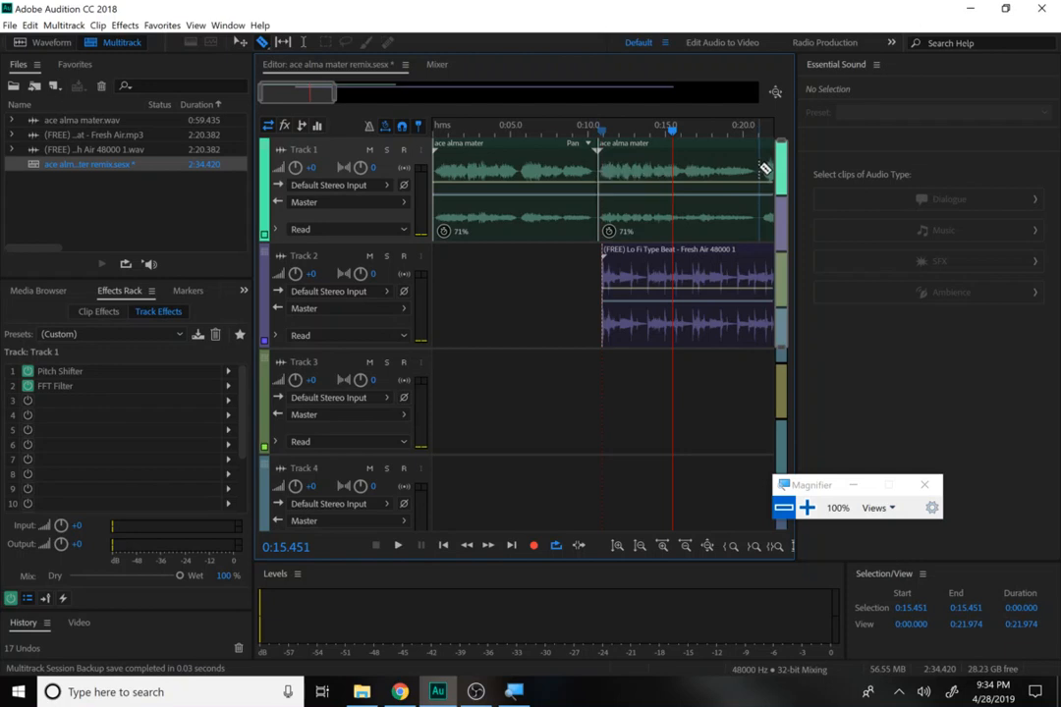
click(761, 169)
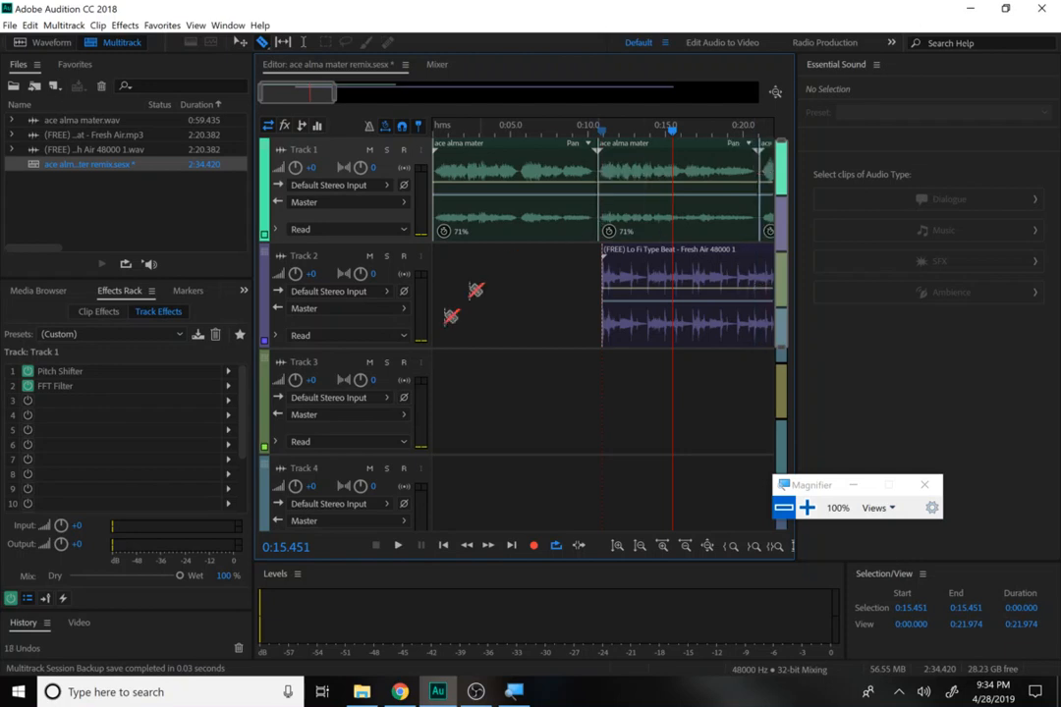
Step: Move the third ace alma mater clip on Track 1 to about 0:56, leaving room after the second clip
drag(338, 93, 386, 93)
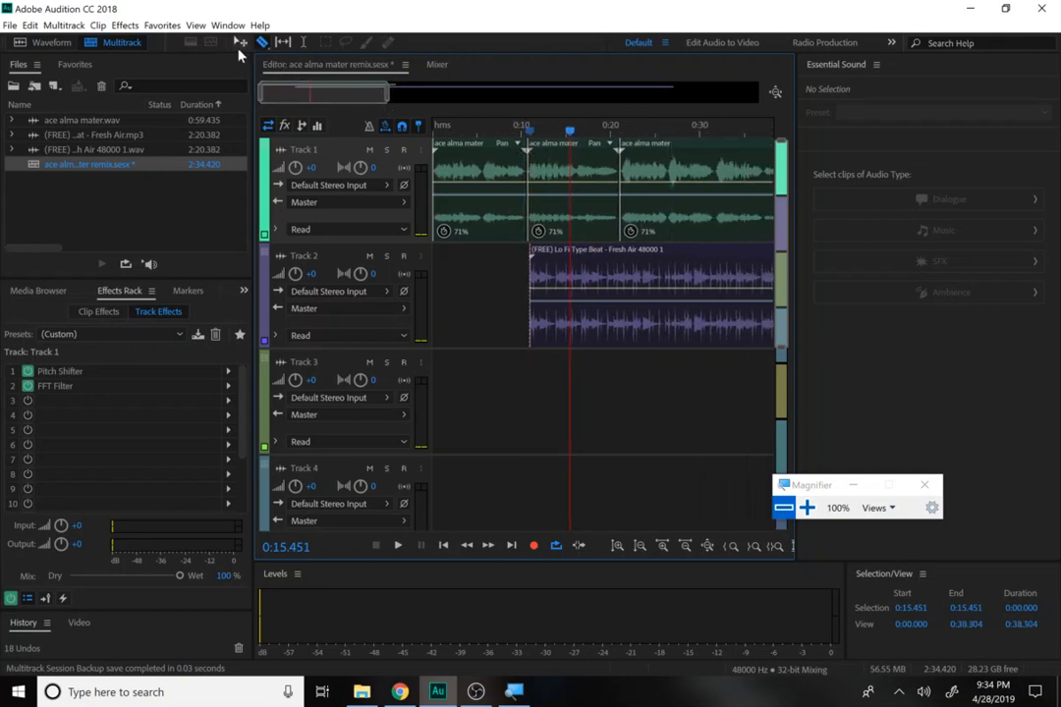
click(651, 191)
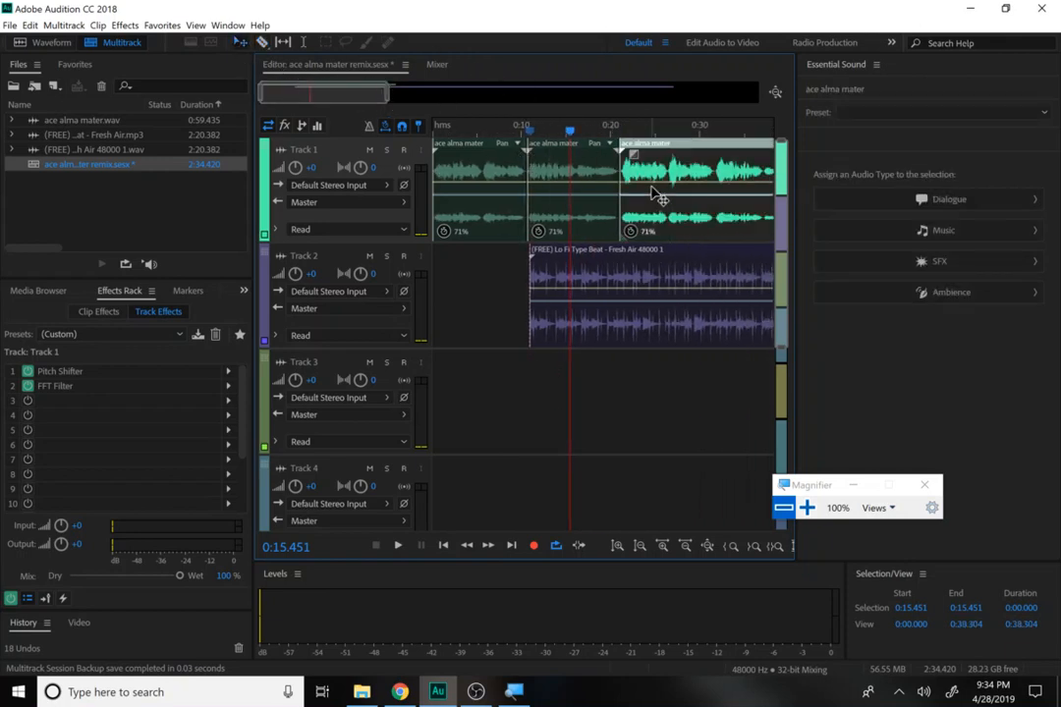
drag(651, 191, 709, 185)
drag(471, 98, 314, 96)
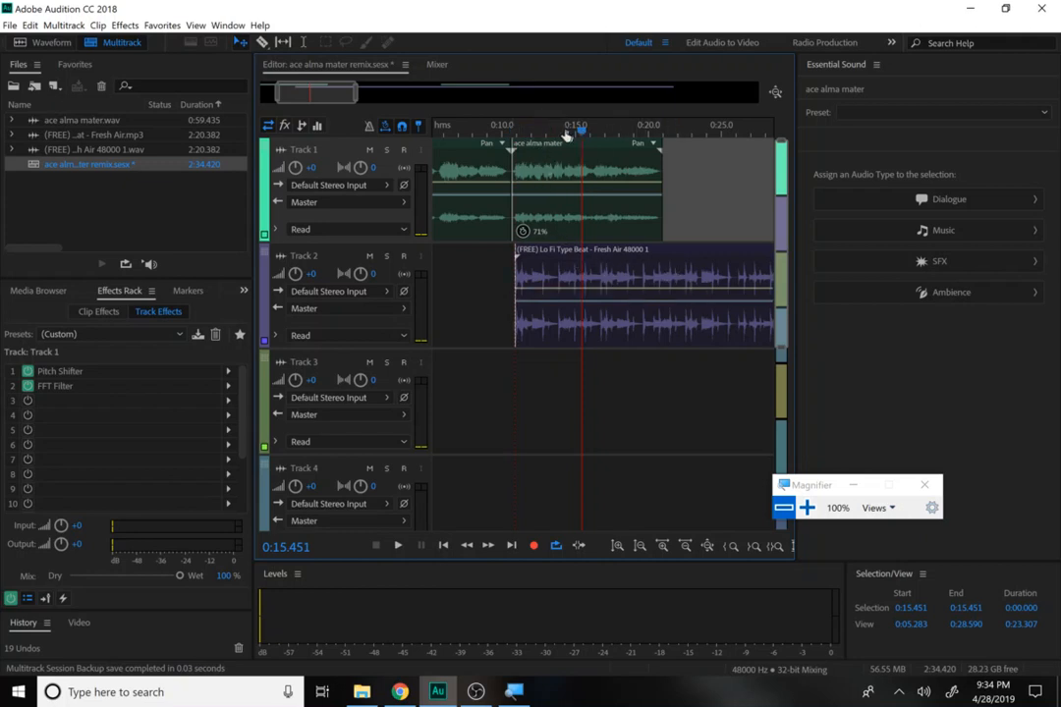
Step: Play the second vocal phrase over the beat from about 0:10.8 to 0:17.1
drag(567, 134, 513, 131)
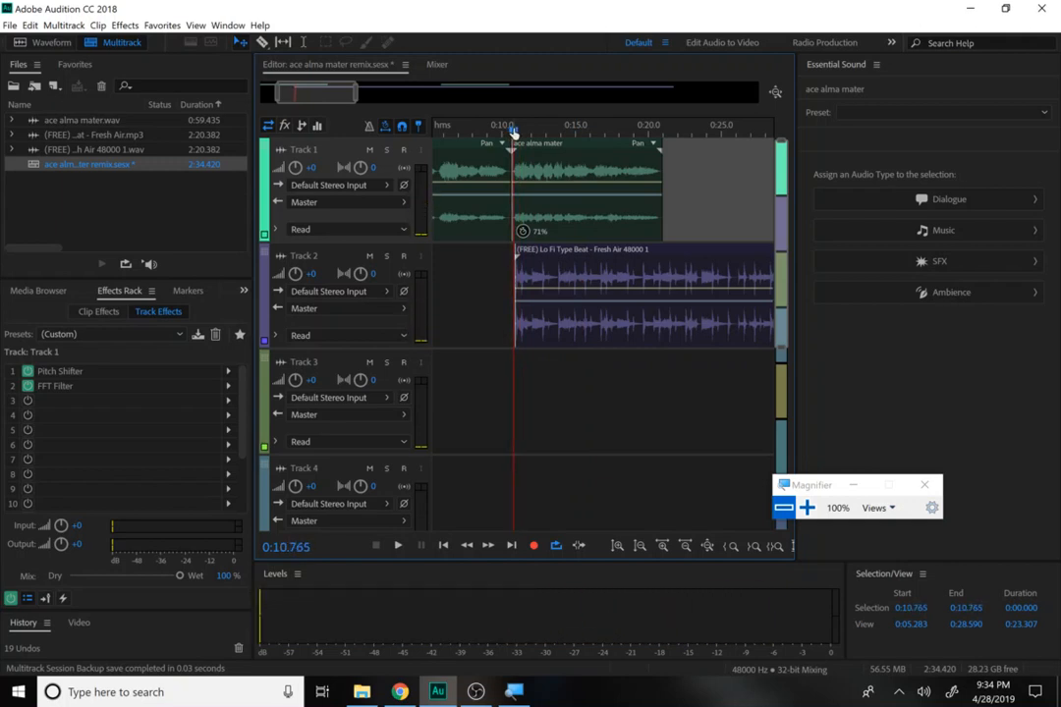
key(space)
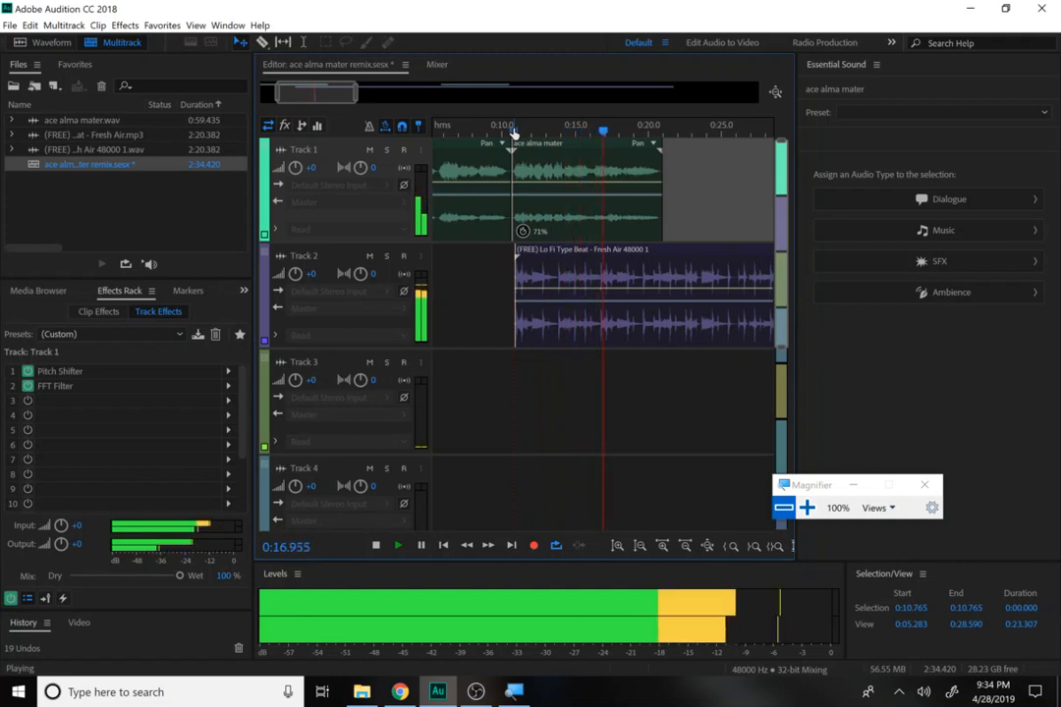
key(space)
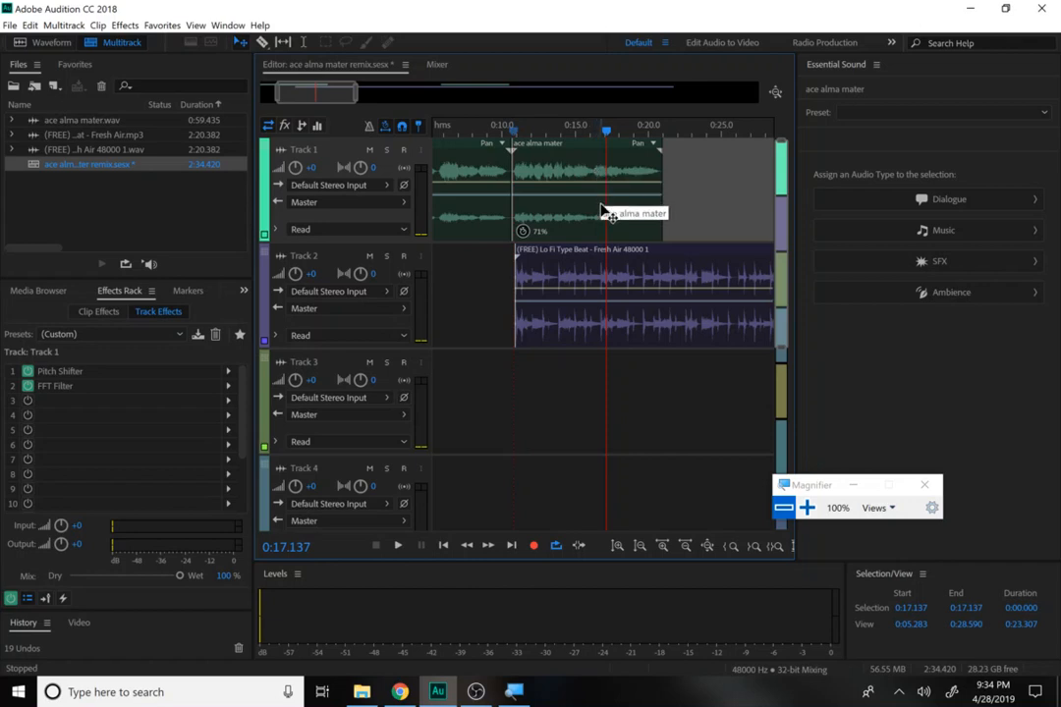
Step: Try stretching the second ace alma mater clip to 82% and play it against the beat from 0:10.606 to about 0:17.4
click(666, 159)
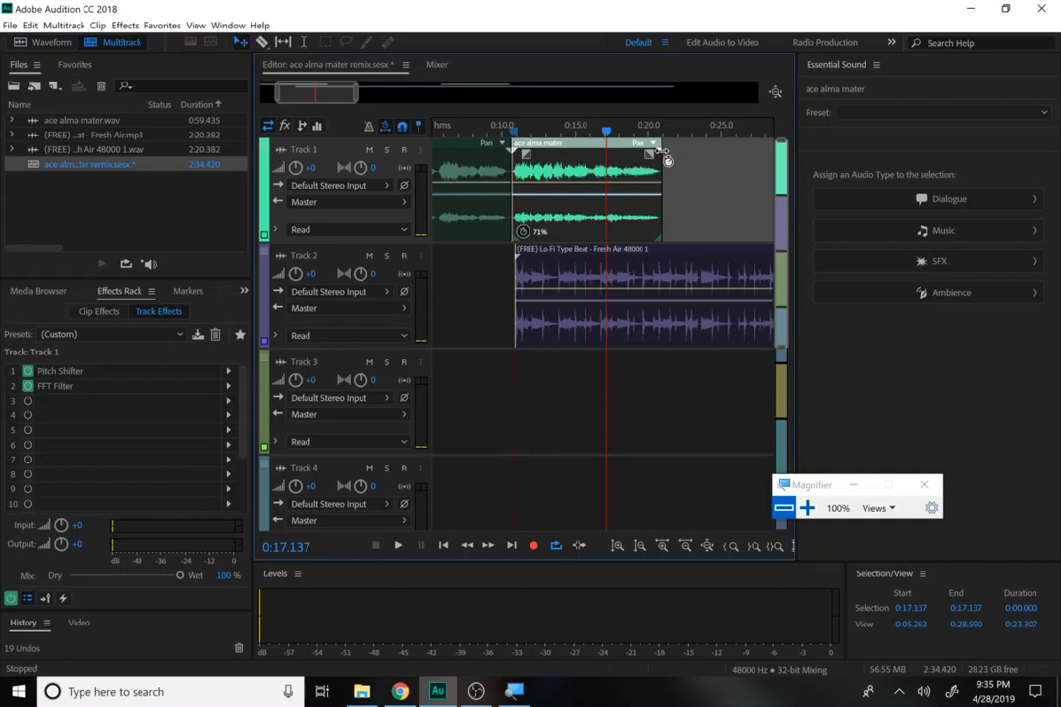
drag(666, 159, 687, 162)
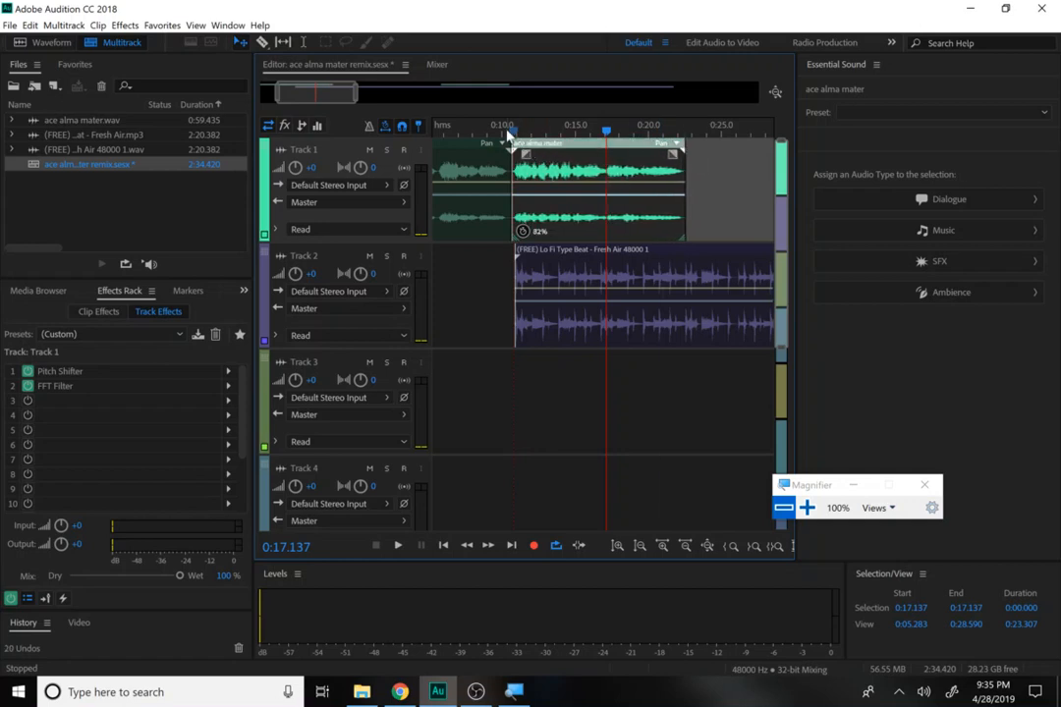
drag(609, 133, 510, 132)
key(space)
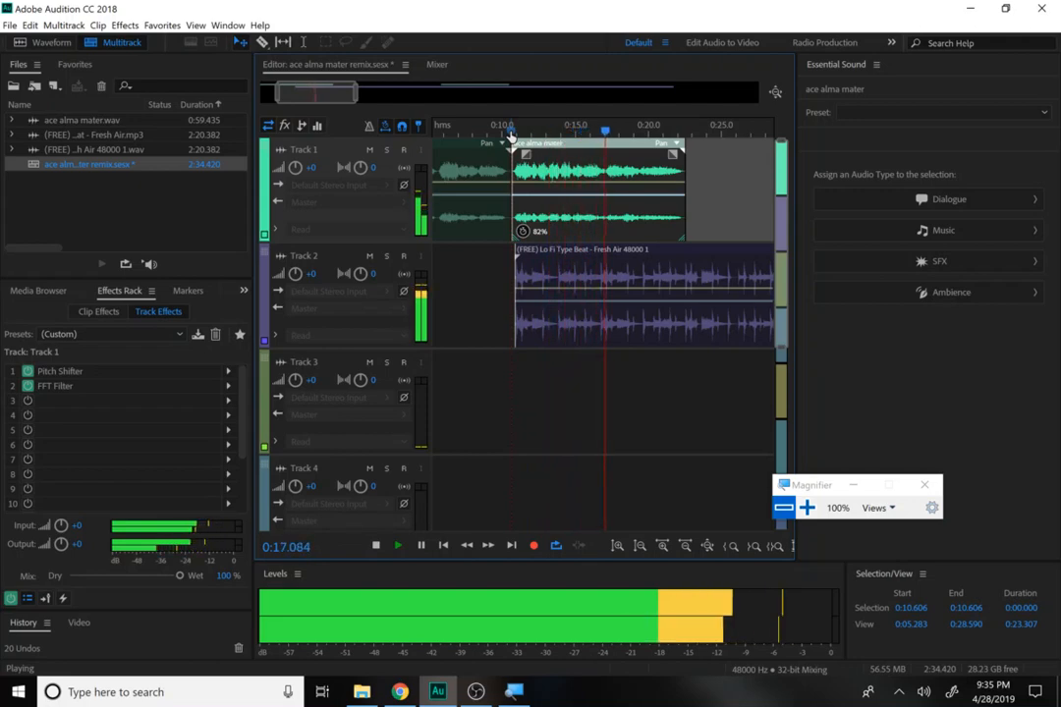
key(space)
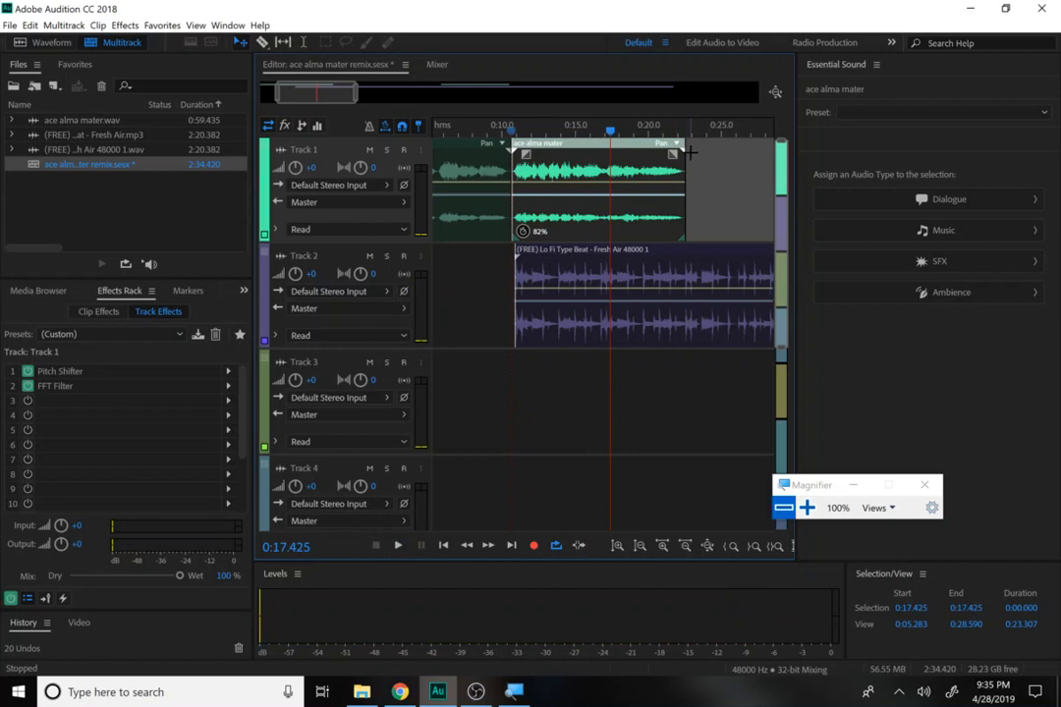
Step: Stretch the second ace alma mater clip to 76% and play it with the beat through its end at about 0:21.65
right_click(683, 154)
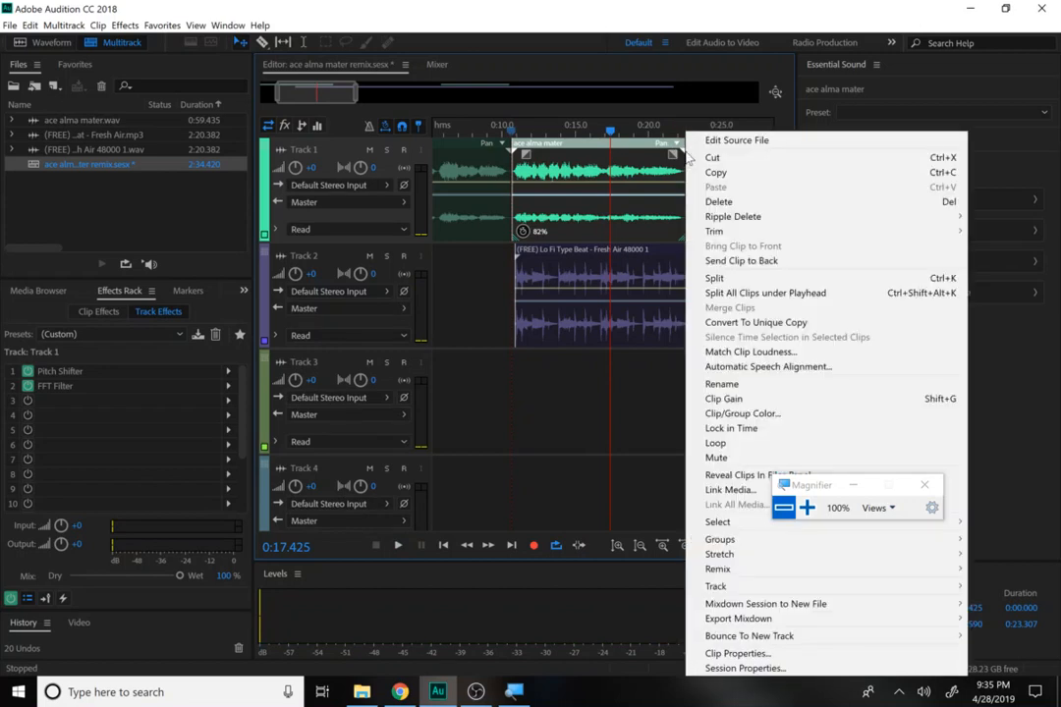
click(648, 138)
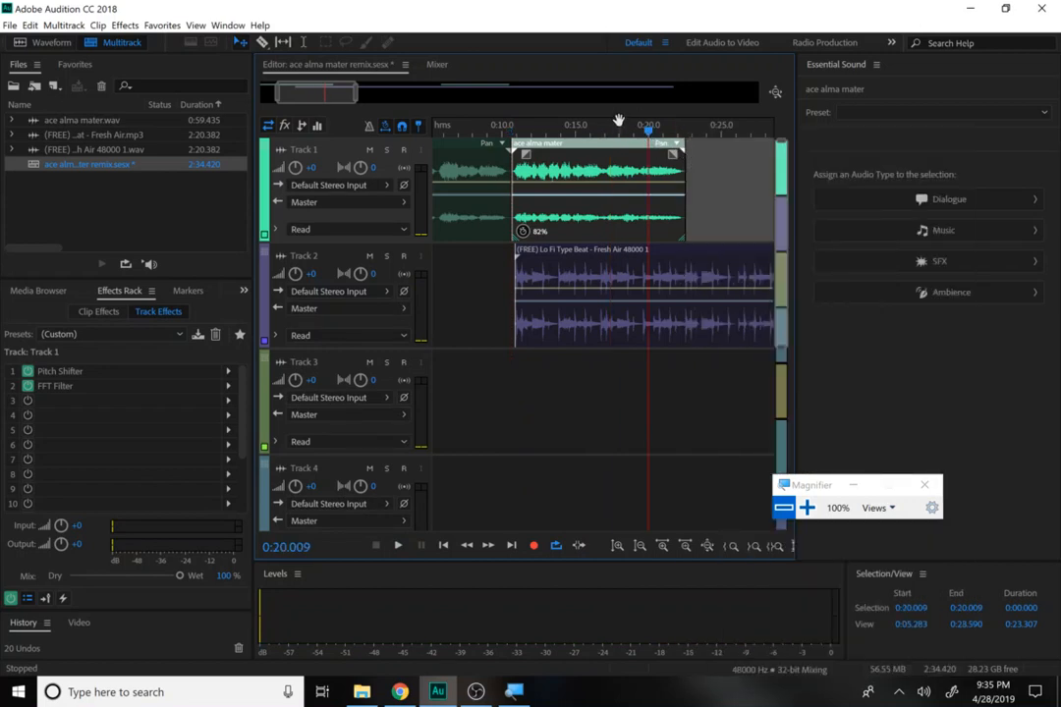
drag(613, 133, 601, 135)
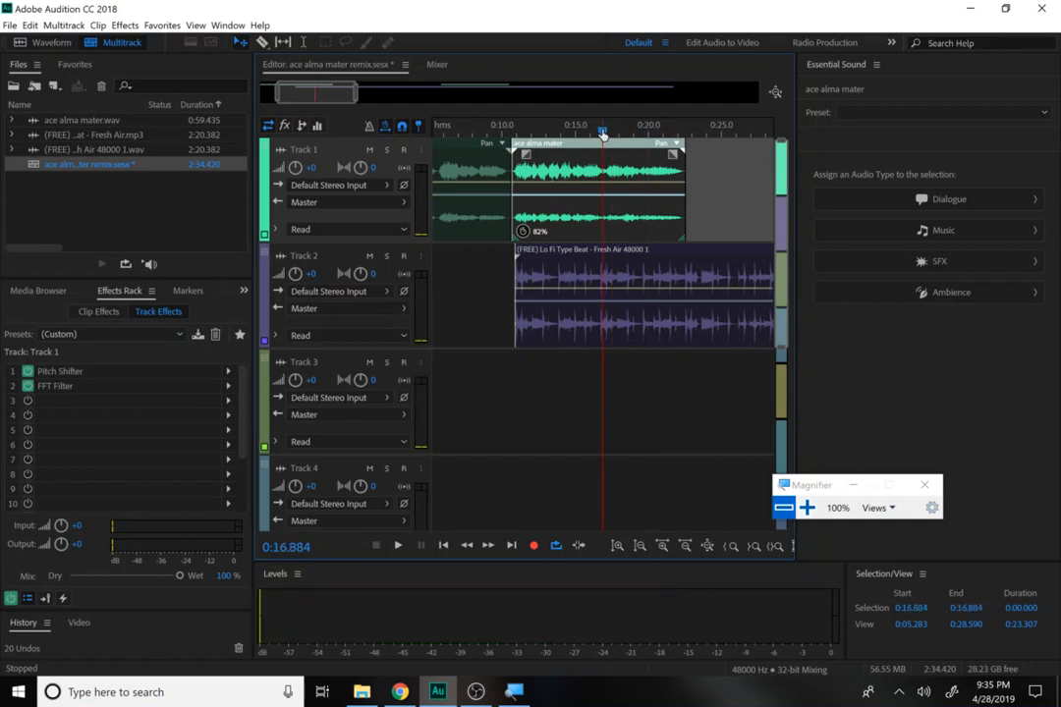
drag(691, 158, 680, 155)
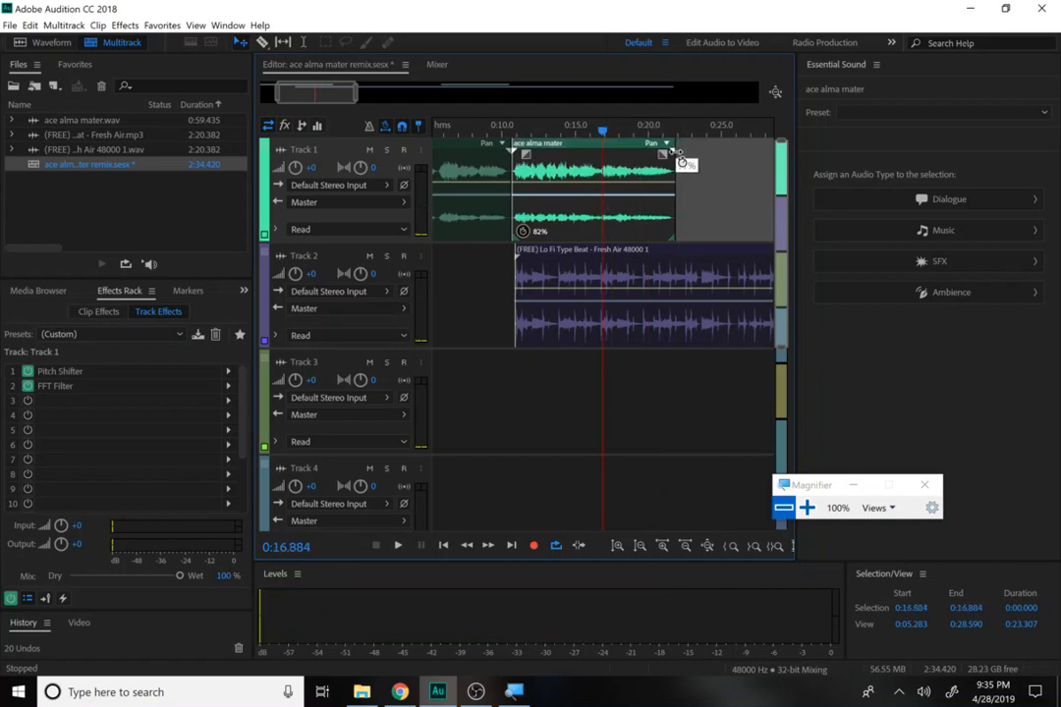
drag(678, 155, 675, 154)
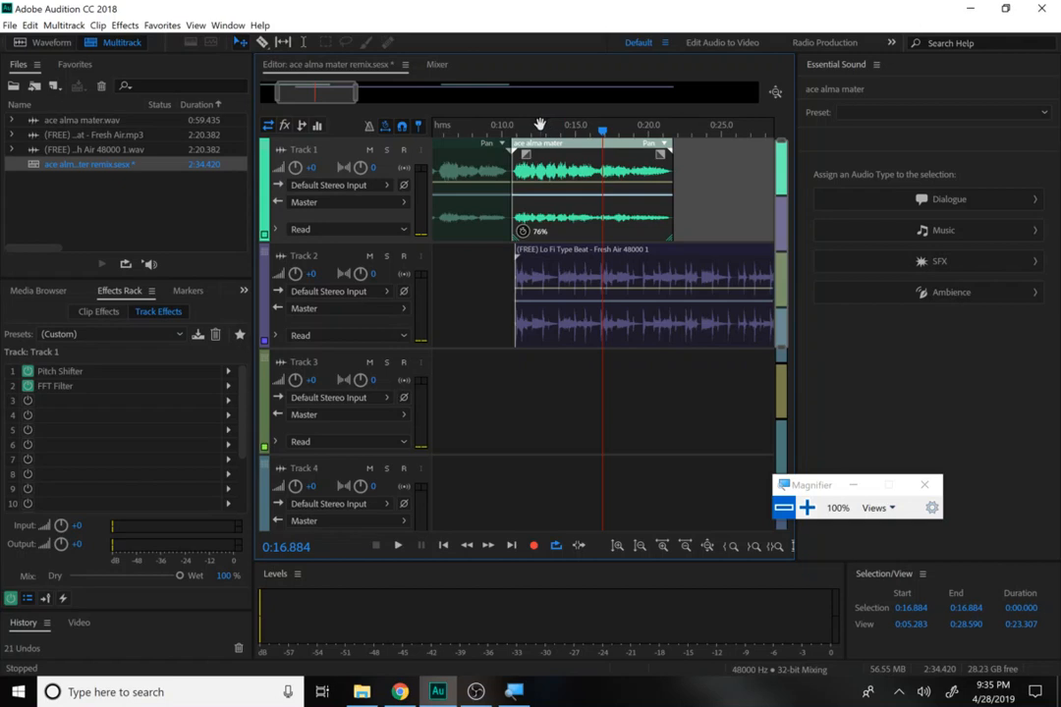
drag(539, 124, 511, 131)
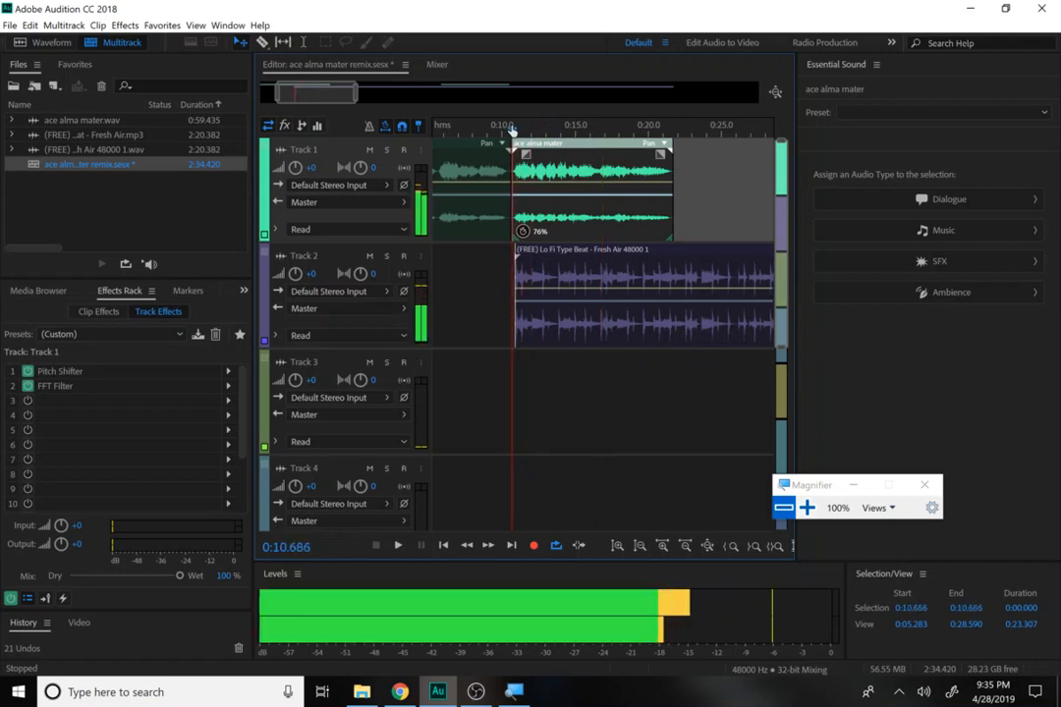
key(space)
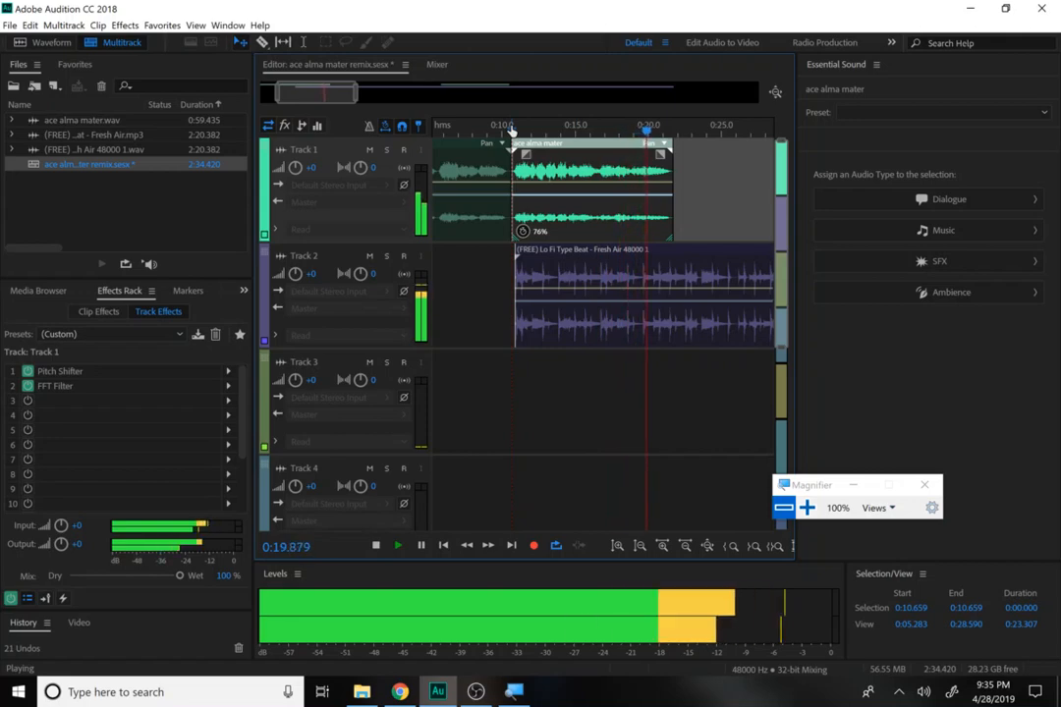
key(space)
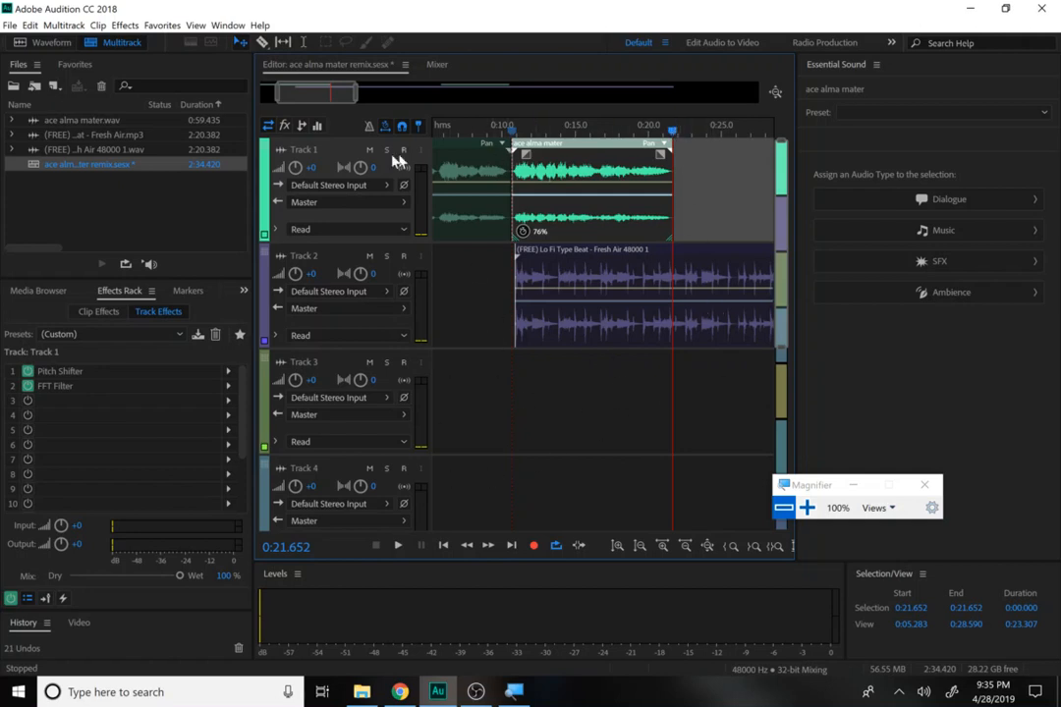
Step: Move the third ace alma mater clip back against the second clip's end and play its opening to about 0:22.5
drag(356, 94, 489, 94)
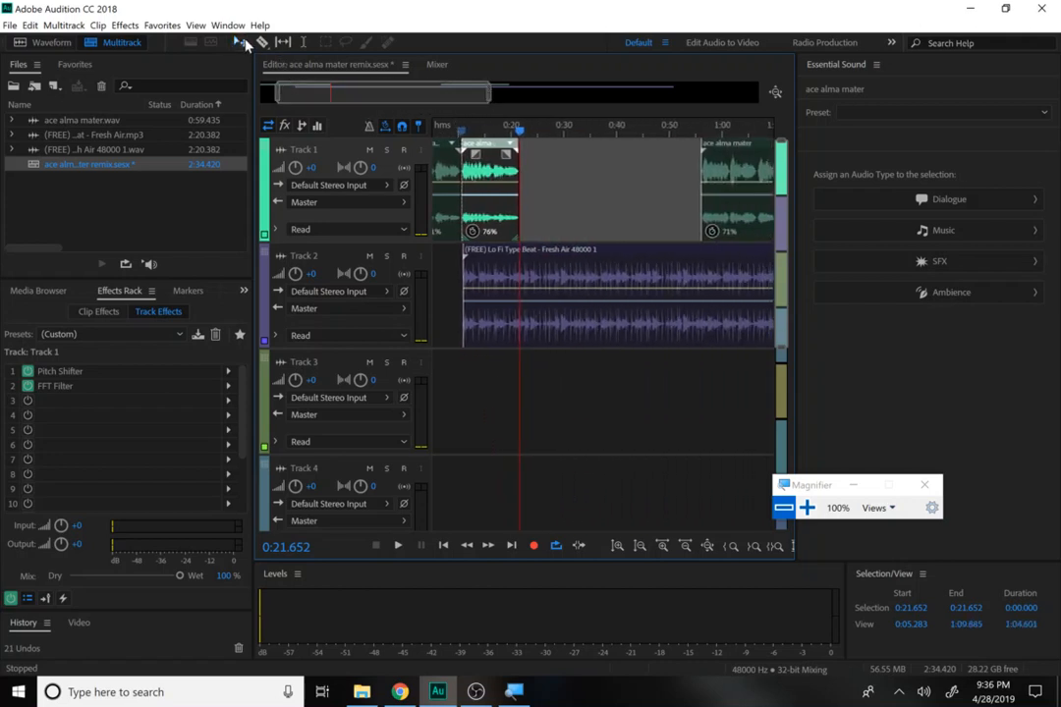
click(239, 42)
drag(738, 228, 557, 208)
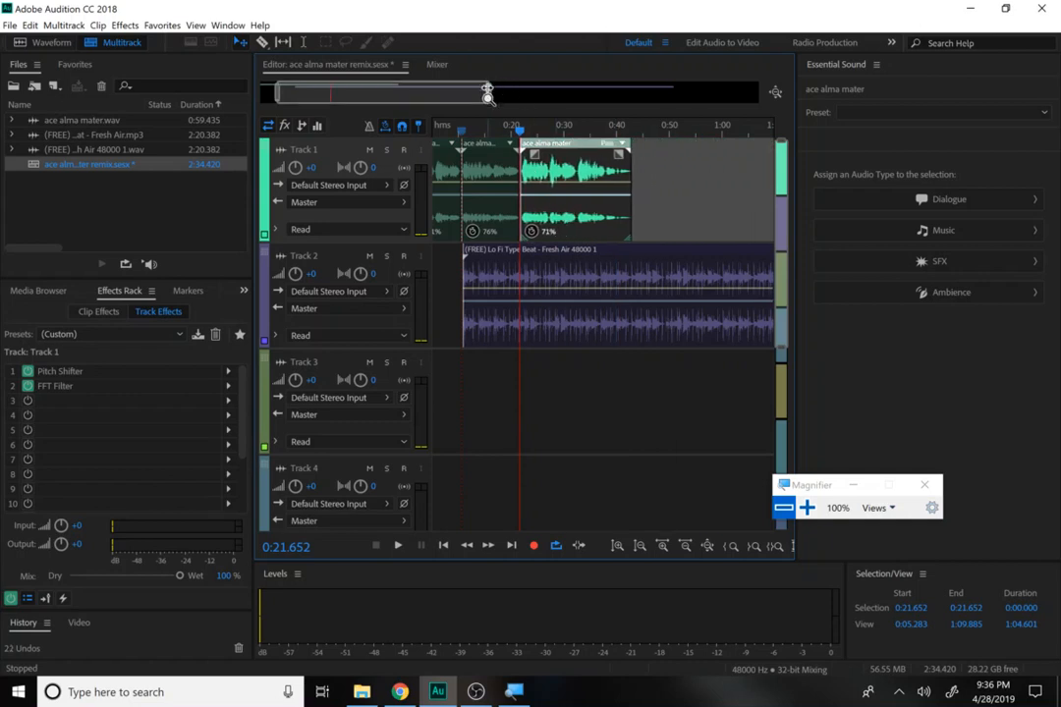
drag(495, 89, 343, 88)
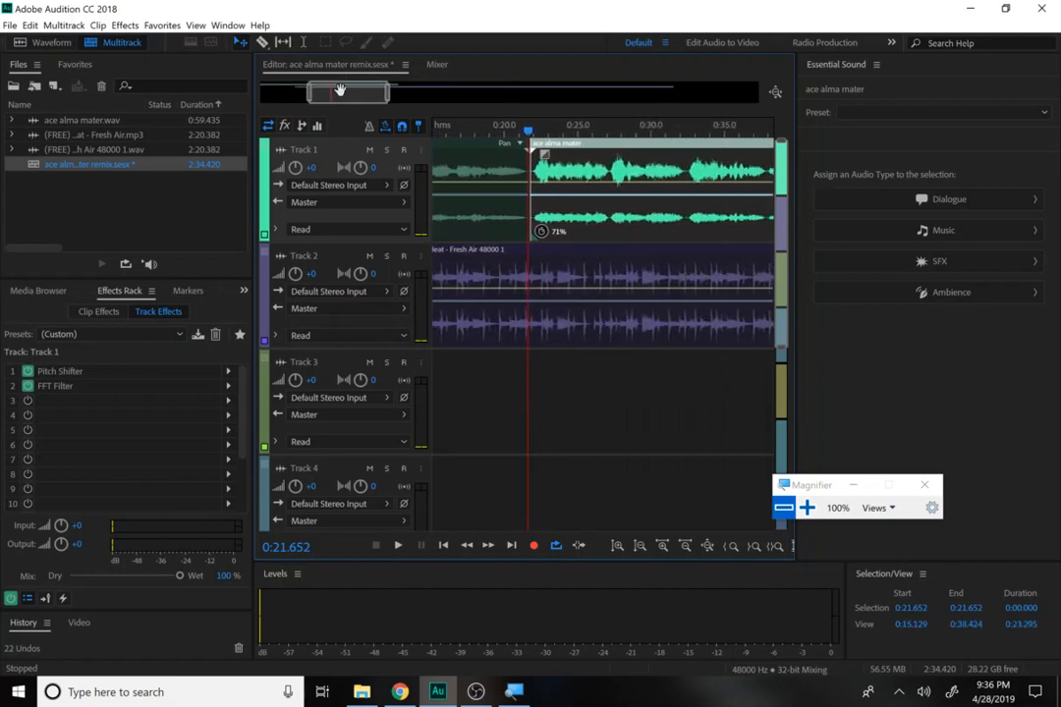
key(space)
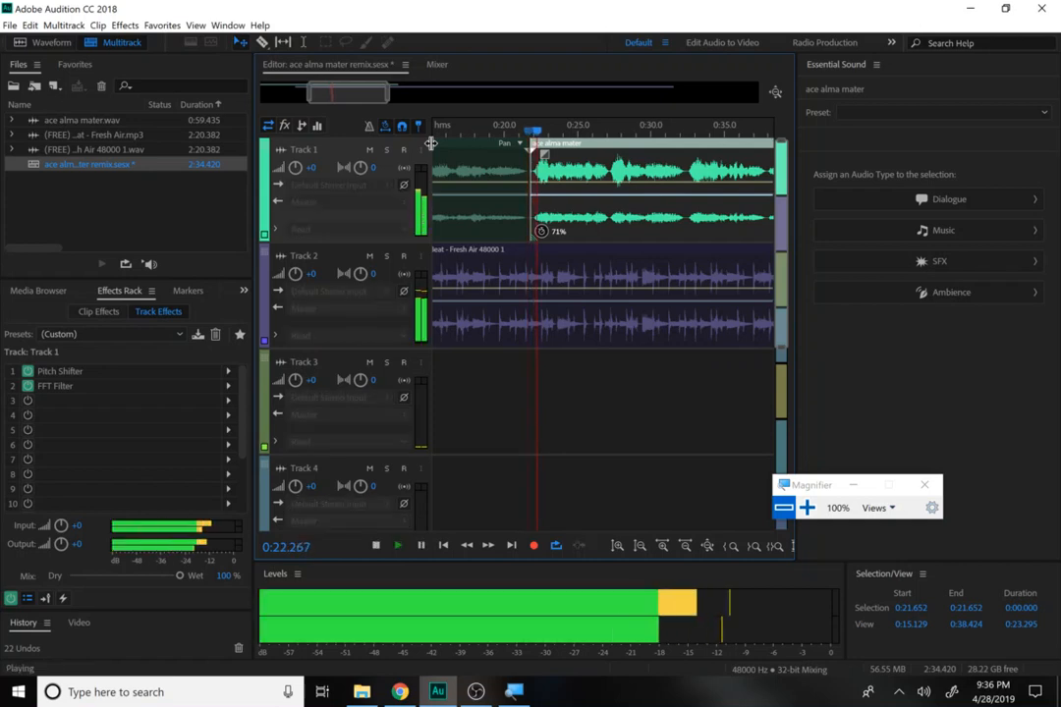
key(space)
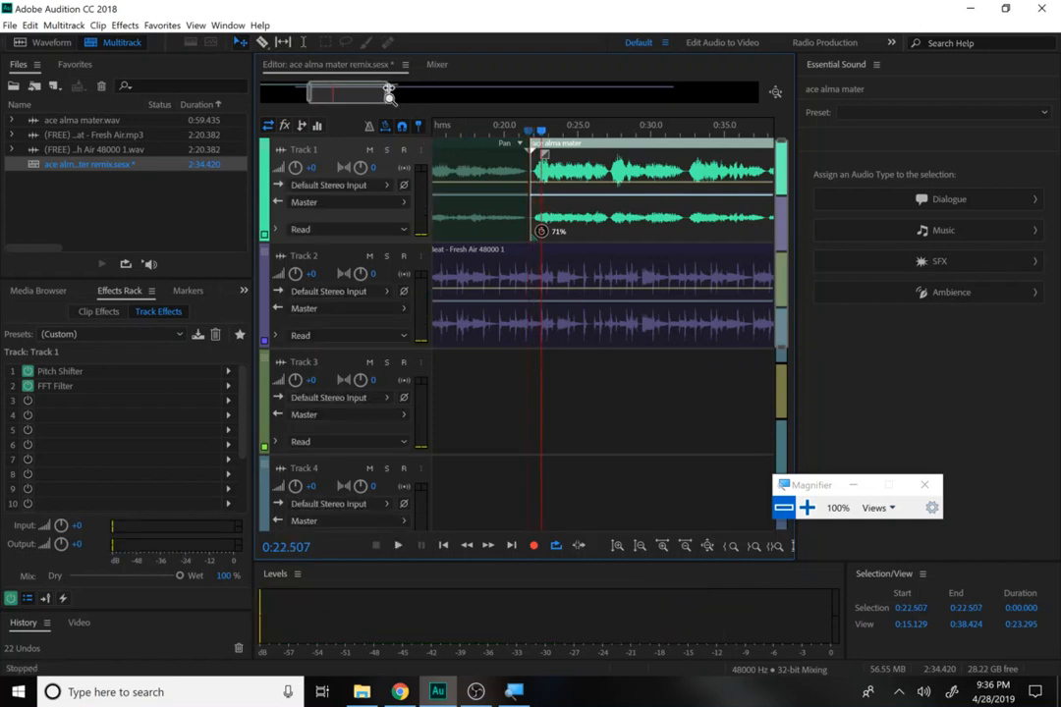
Step: Trim the silence at the third clip's start and the second clip's end, butting the two clips together at about 0:21.5
drag(389, 92, 360, 92)
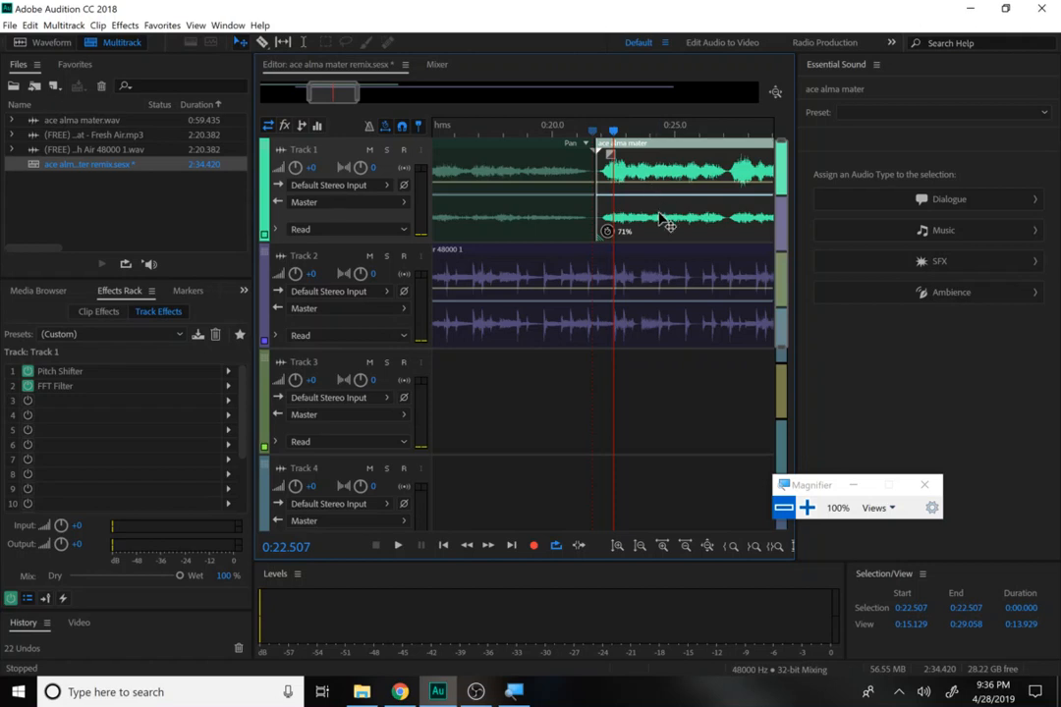
mouse_move(661, 215)
mouse_down()
mouse_move(650, 214)
mouse_move(686, 232)
mouse_move(597, 231)
mouse_move(690, 228)
mouse_move(680, 219)
mouse_up()
drag(597, 175, 651, 184)
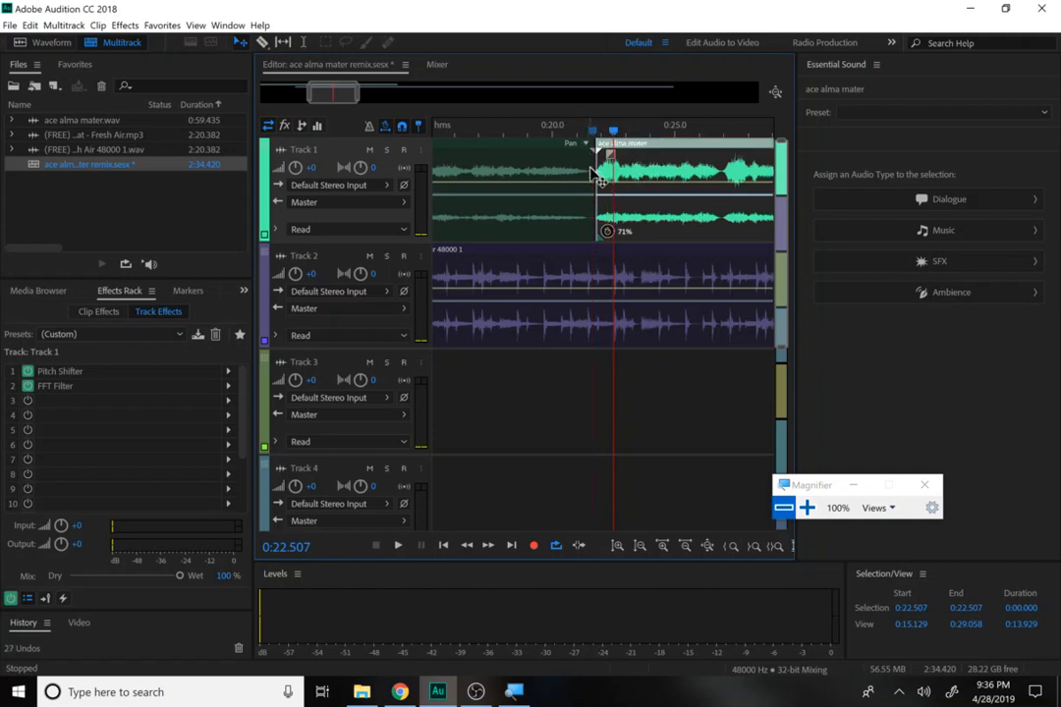
drag(592, 175, 596, 208)
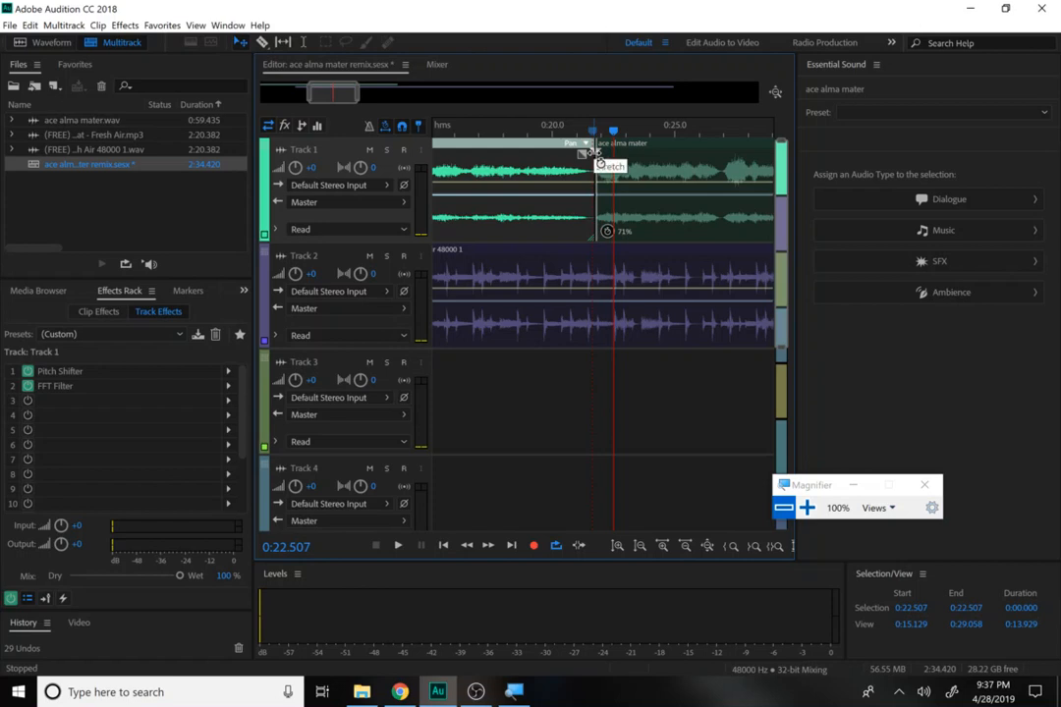
drag(593, 155, 590, 158)
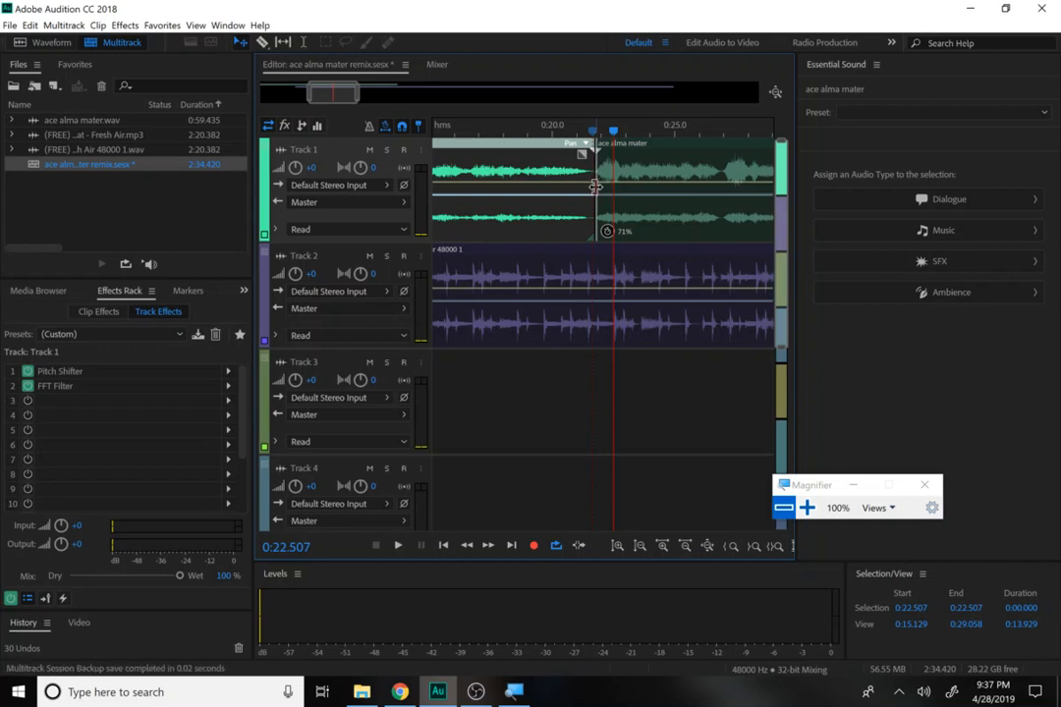
drag(595, 186, 589, 190)
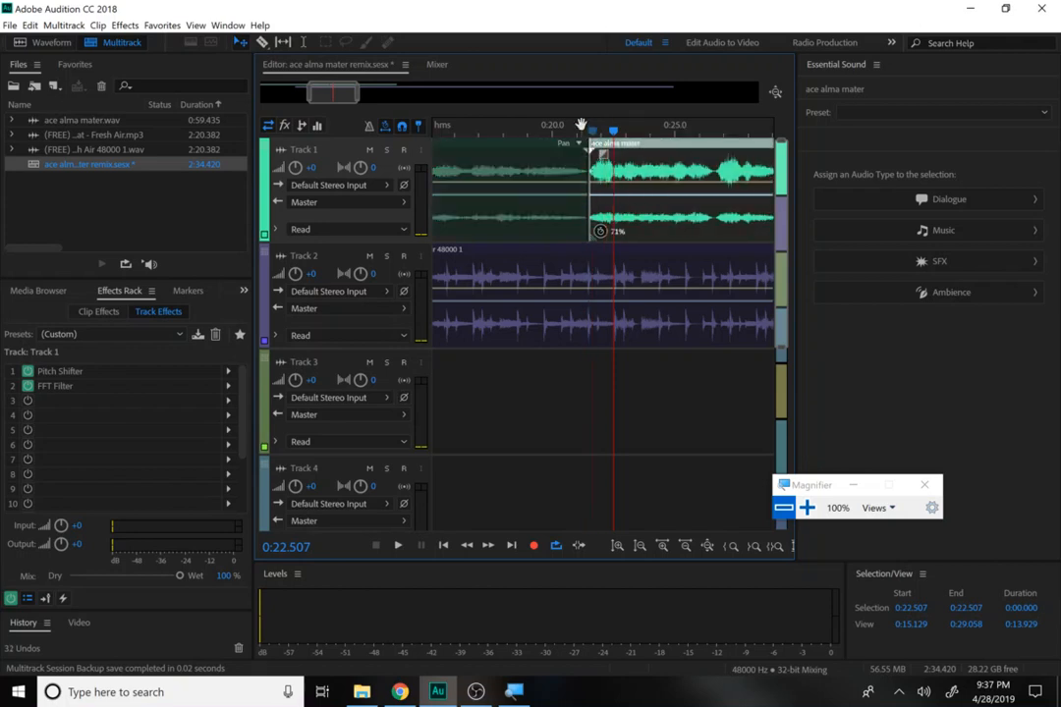
Step: Play the join between the second and third clips, once from 0:21.429 and once from 0:19.245
drag(619, 135, 587, 132)
key(space)
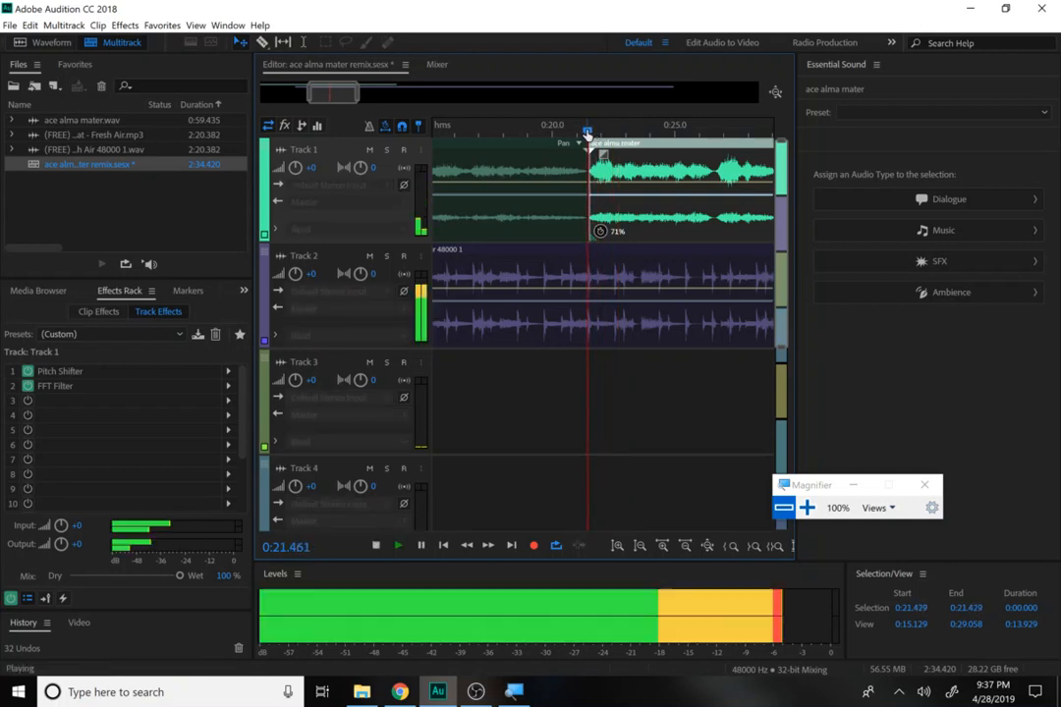
key(space)
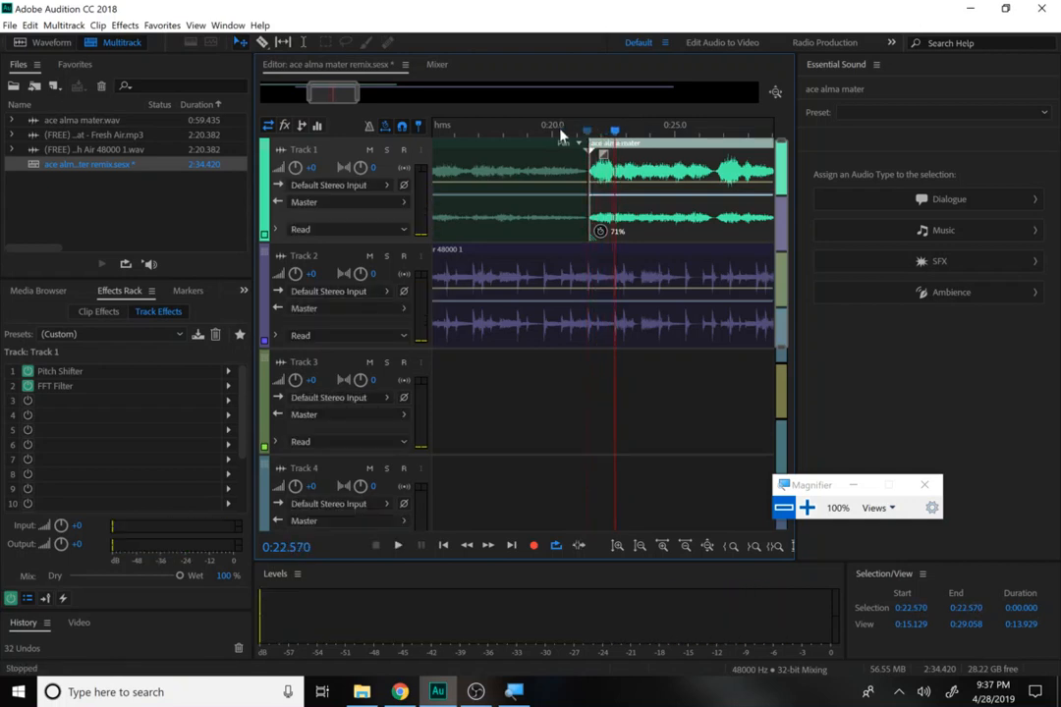
click(535, 133)
key(space)
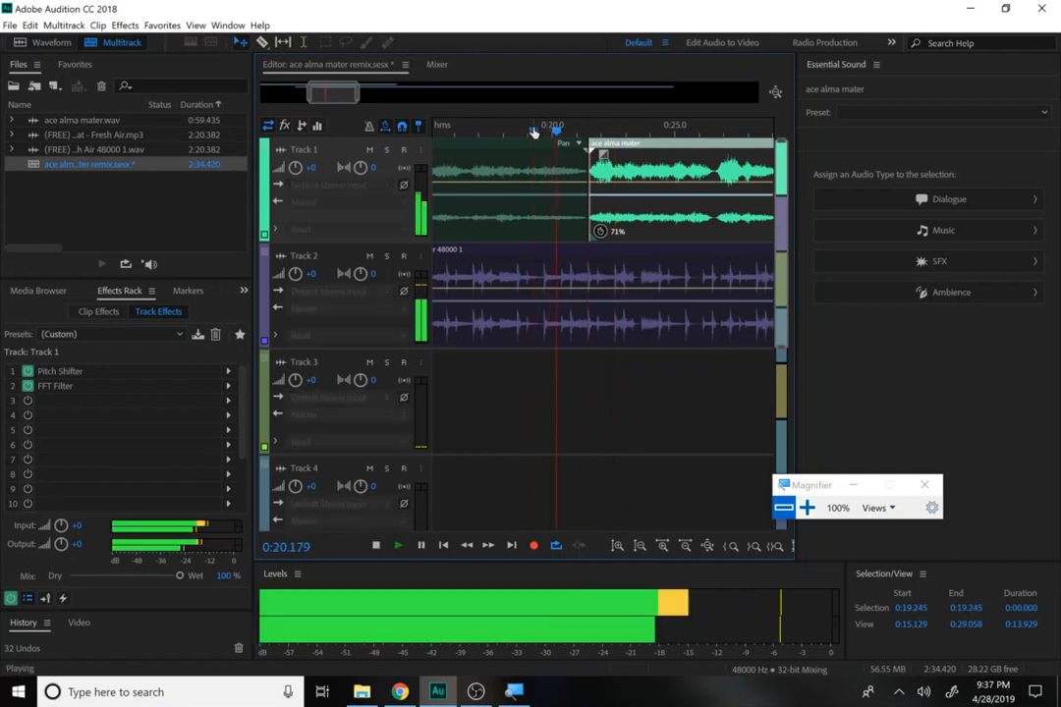
key(space)
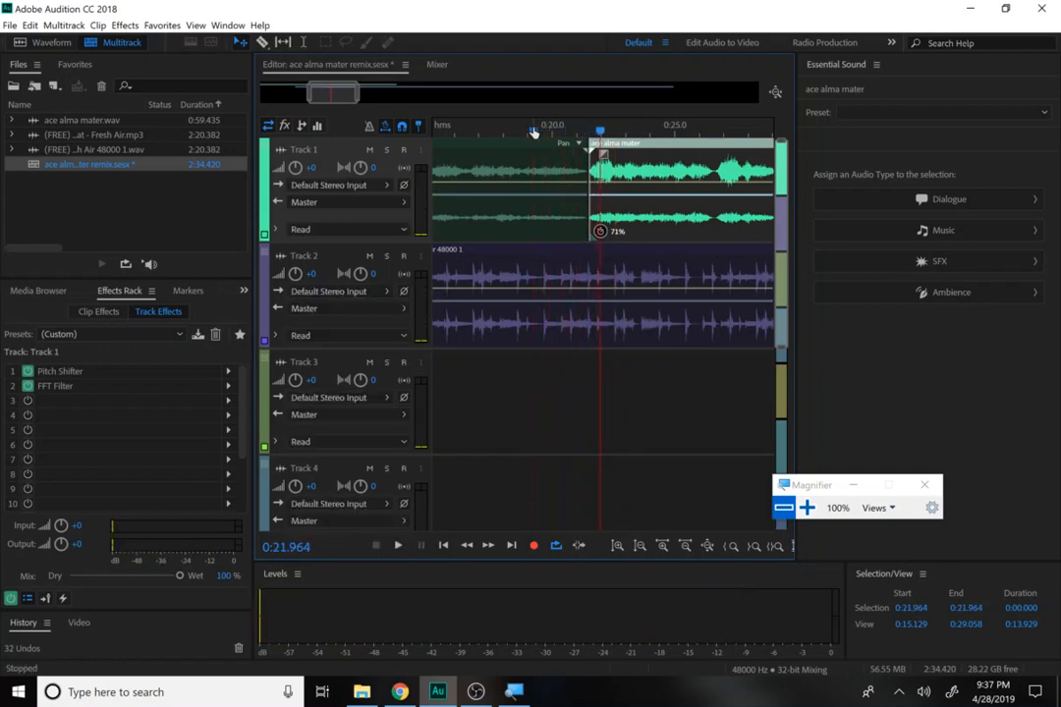
Step: Move the third ace alma mater clip to about 0:24.7, extend the second clip's end to 0:21.964 and play past it to 0:22.571
drag(651, 167, 727, 172)
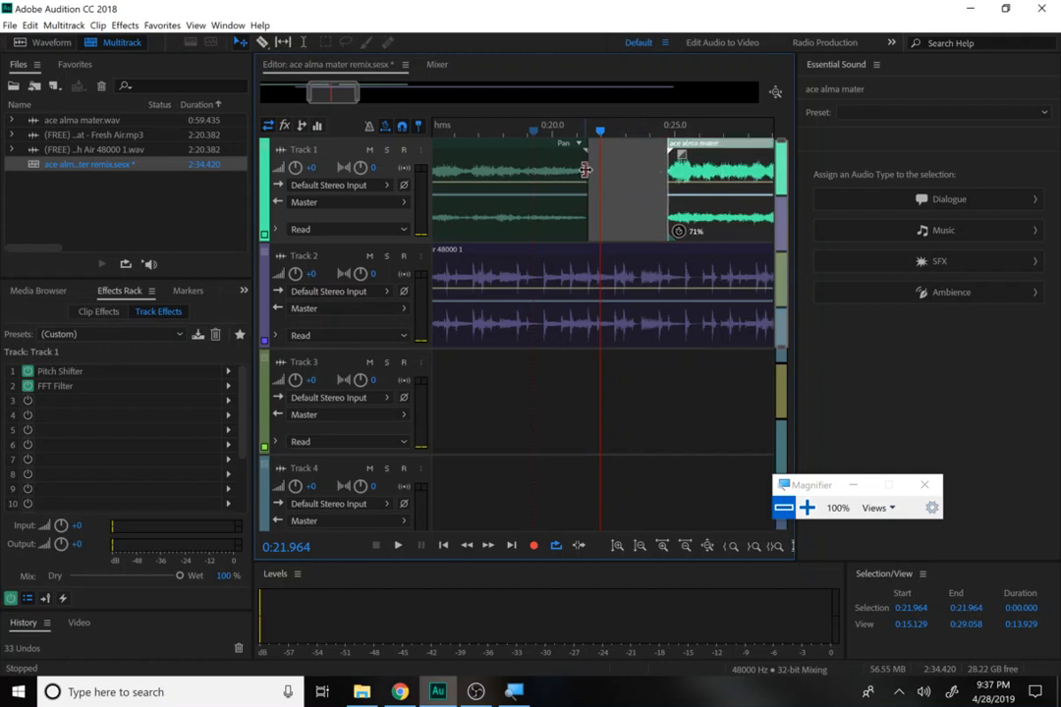
drag(586, 169, 598, 169)
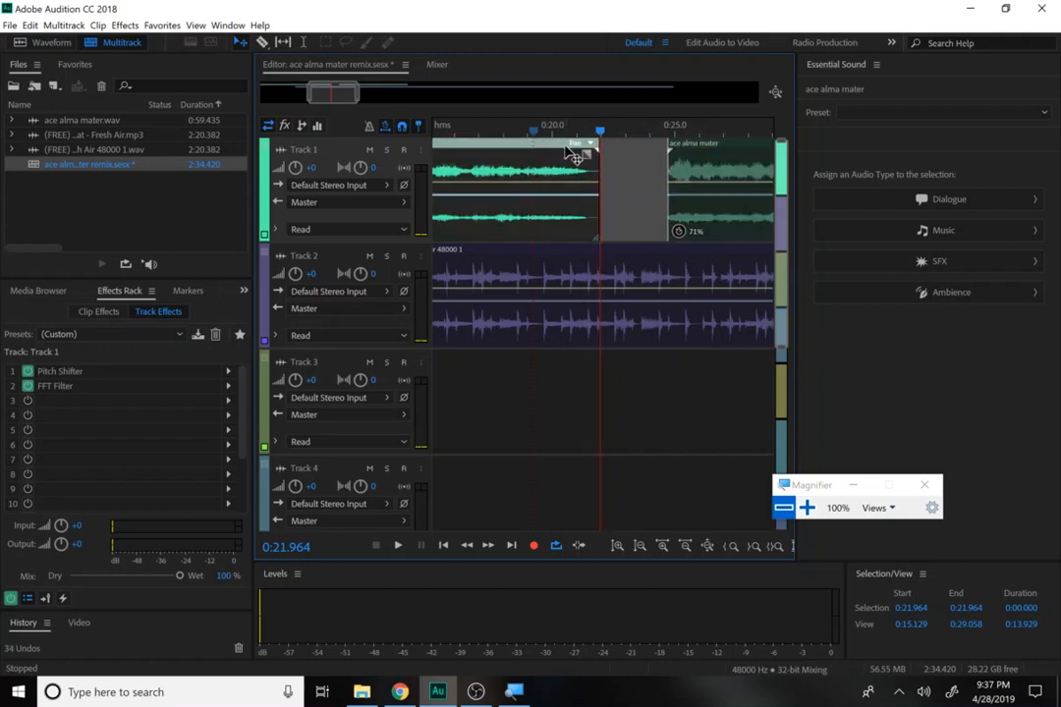
click(508, 133)
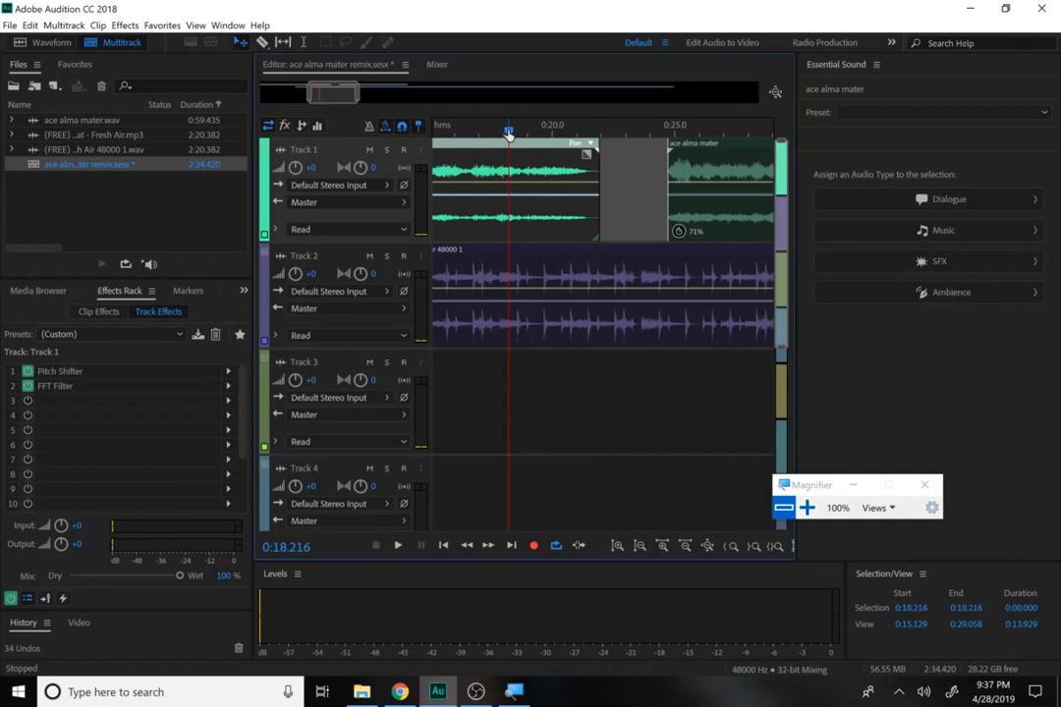
key(space)
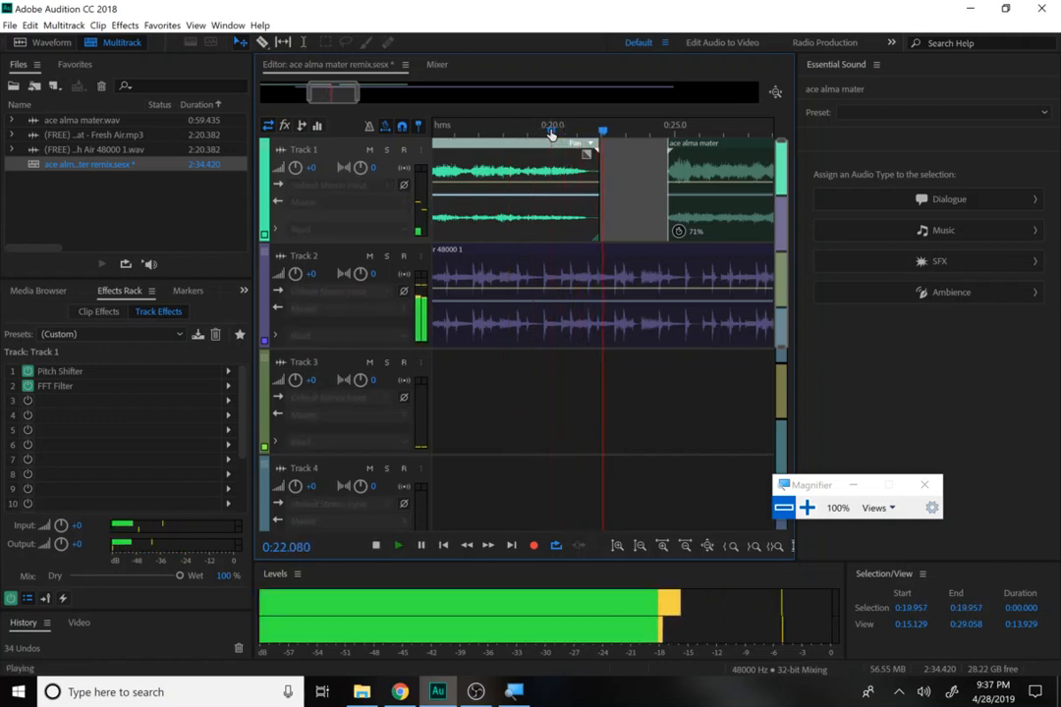
key(space)
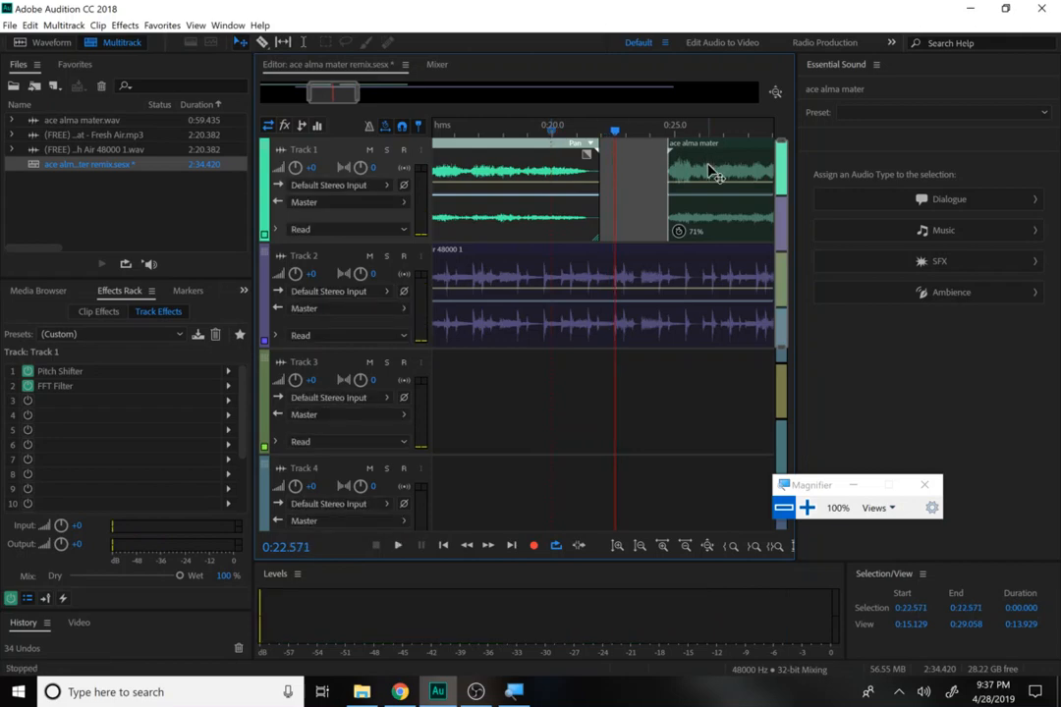
Step: Move the third ace alma mater clip back so it starts at 0:22.571, and play it with the beat to 0:27.906
drag(710, 168, 683, 170)
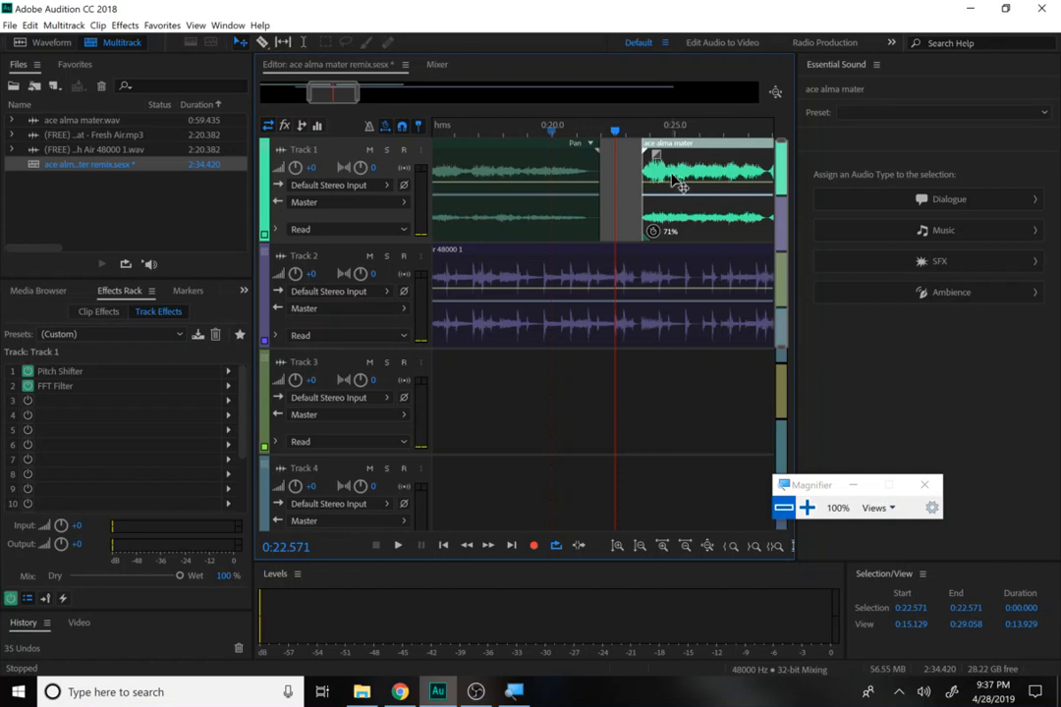
drag(688, 184, 663, 185)
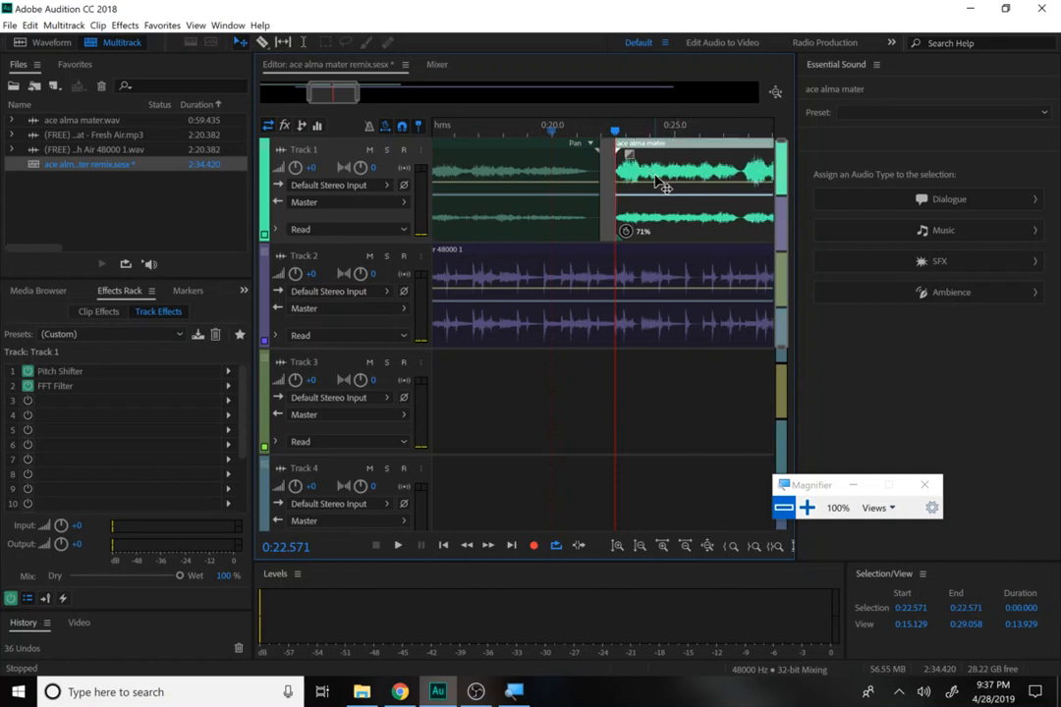
key(space)
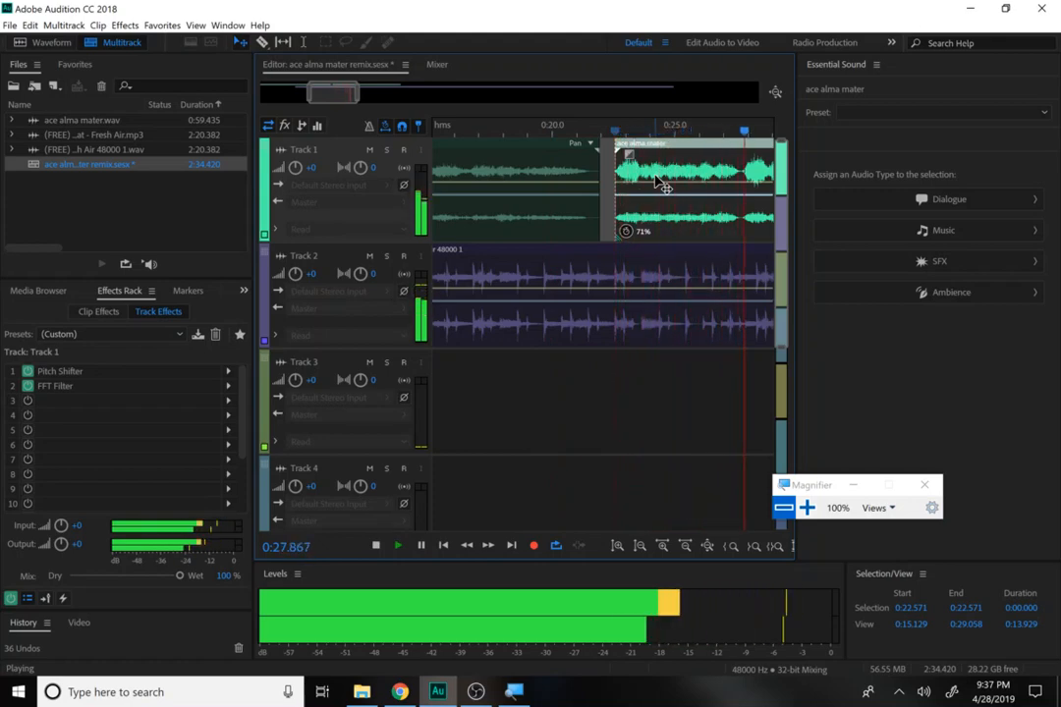
key(space)
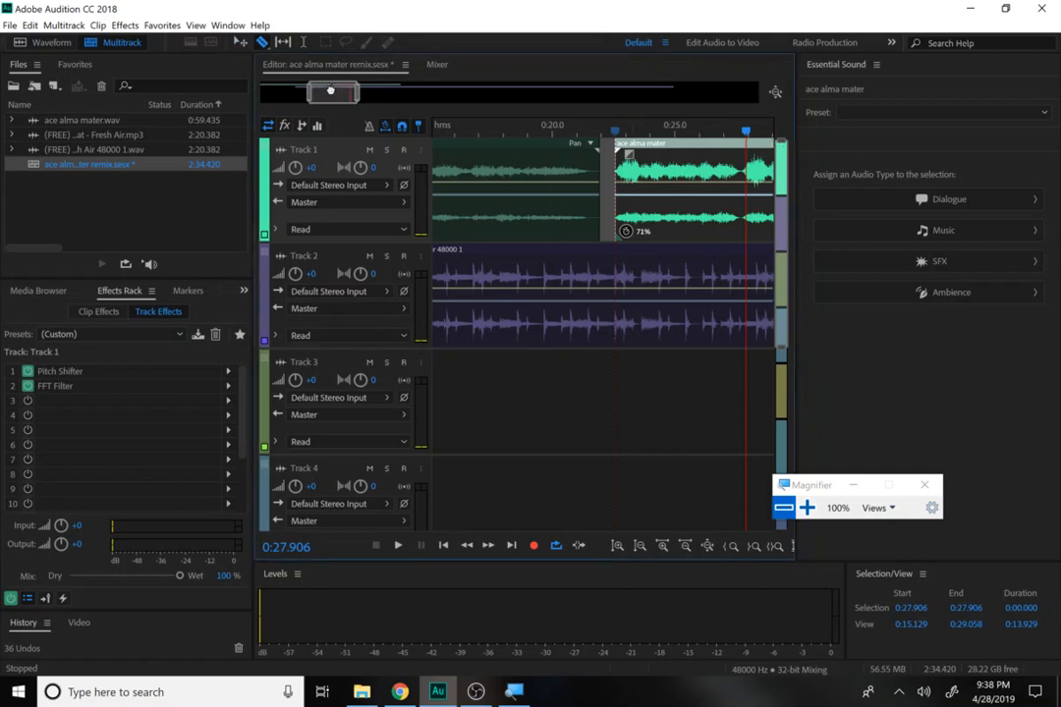
Step: Split the third ace alma mater clip at the quiet point near 0:27.7 and move the remainder to about 0:29.8
drag(330, 91, 369, 98)
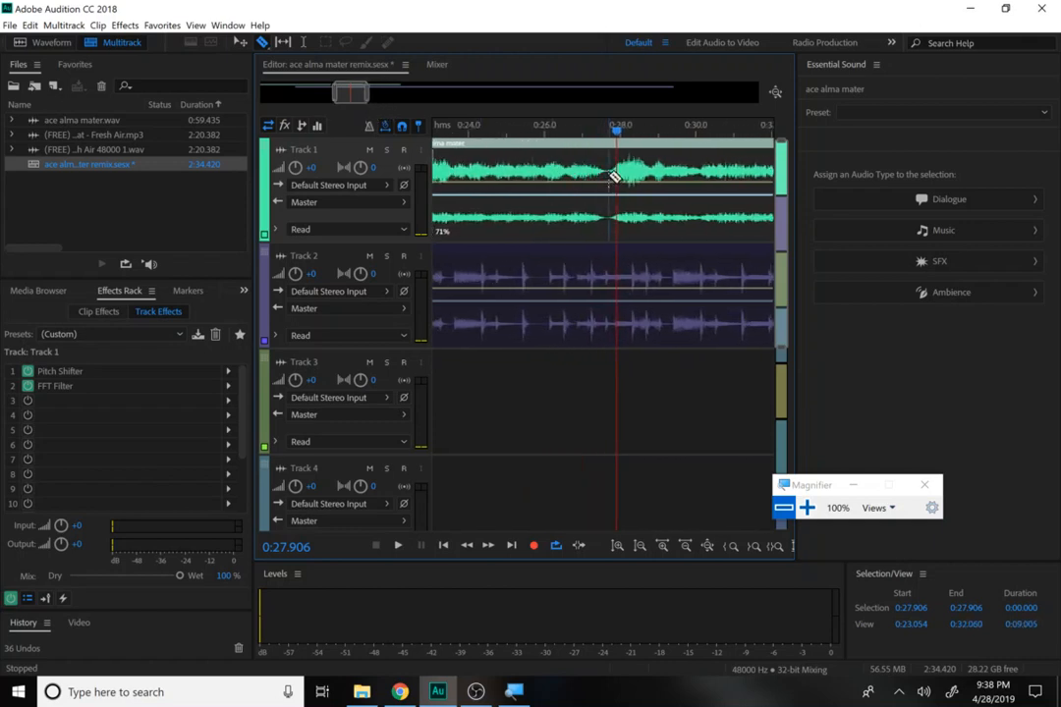
click(610, 177)
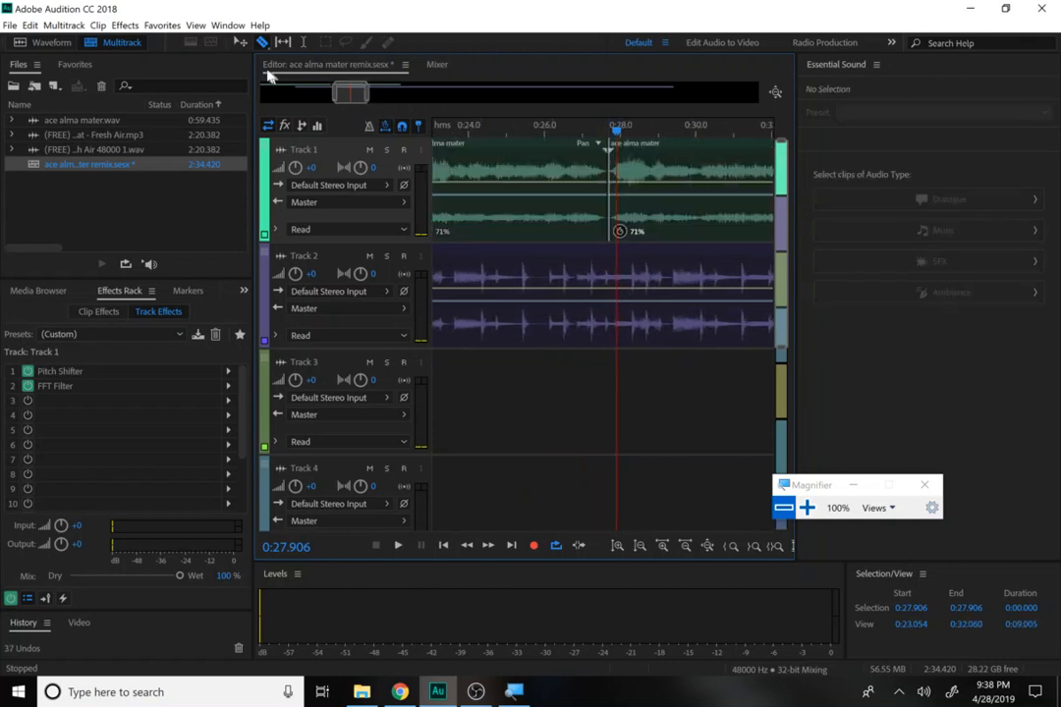
drag(692, 212, 777, 218)
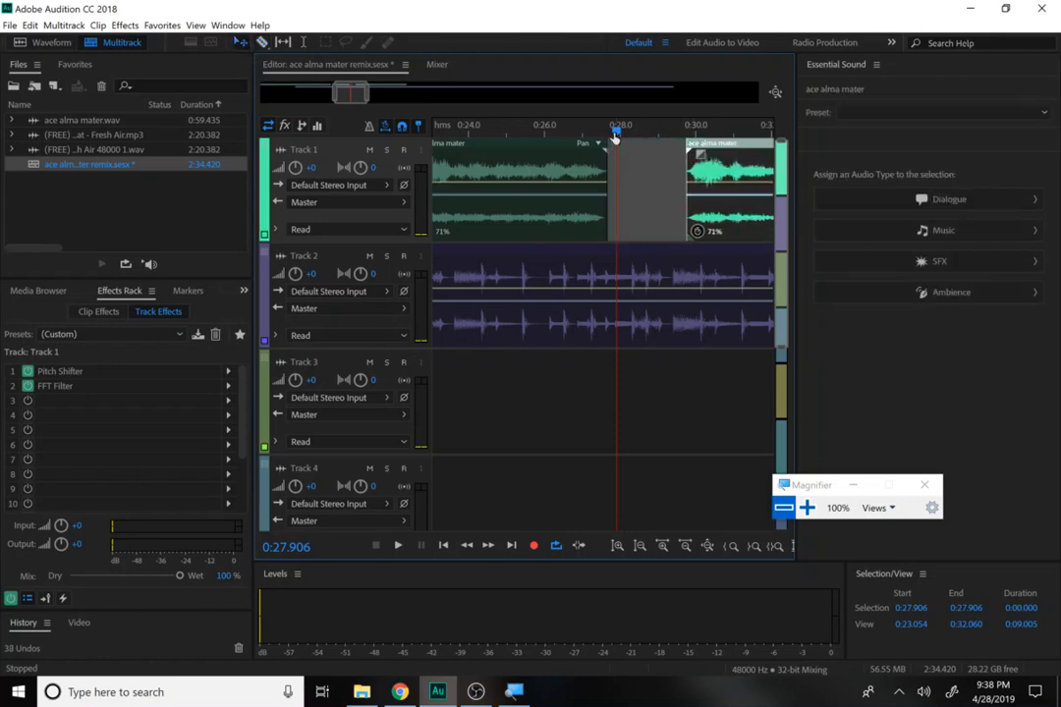
Step: Play the third ace alma mater clip, stretch it to 75% so it ends at 0:27.997, and replay it with the beat from 0:22.451
drag(613, 138, 538, 114)
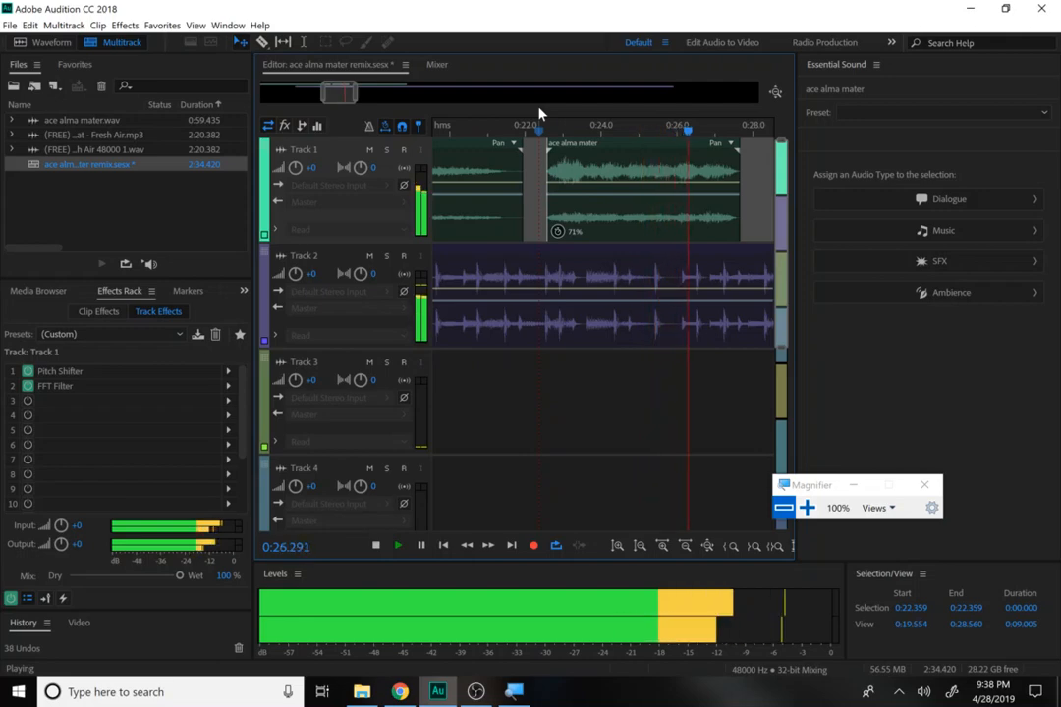
key(space)
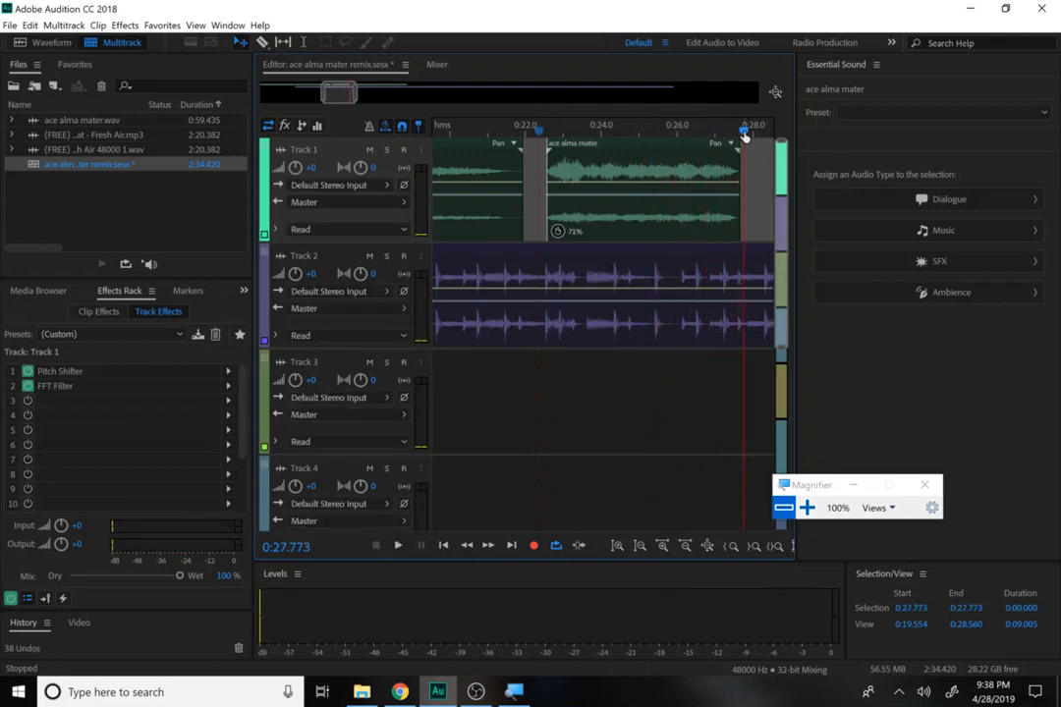
drag(745, 135, 750, 163)
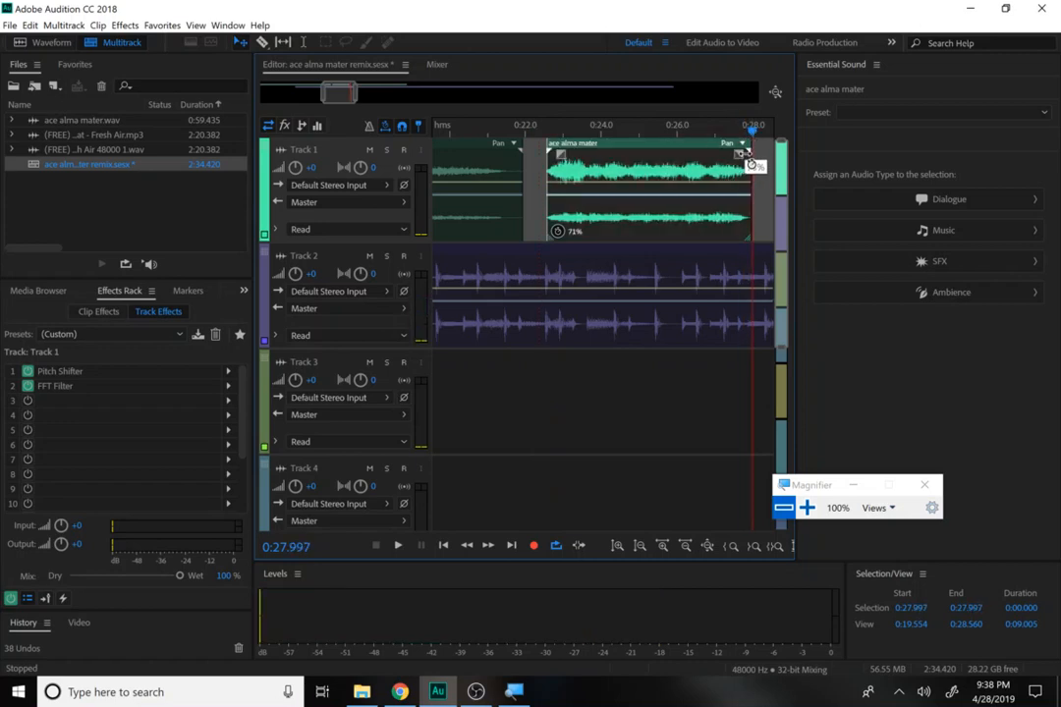
key(space)
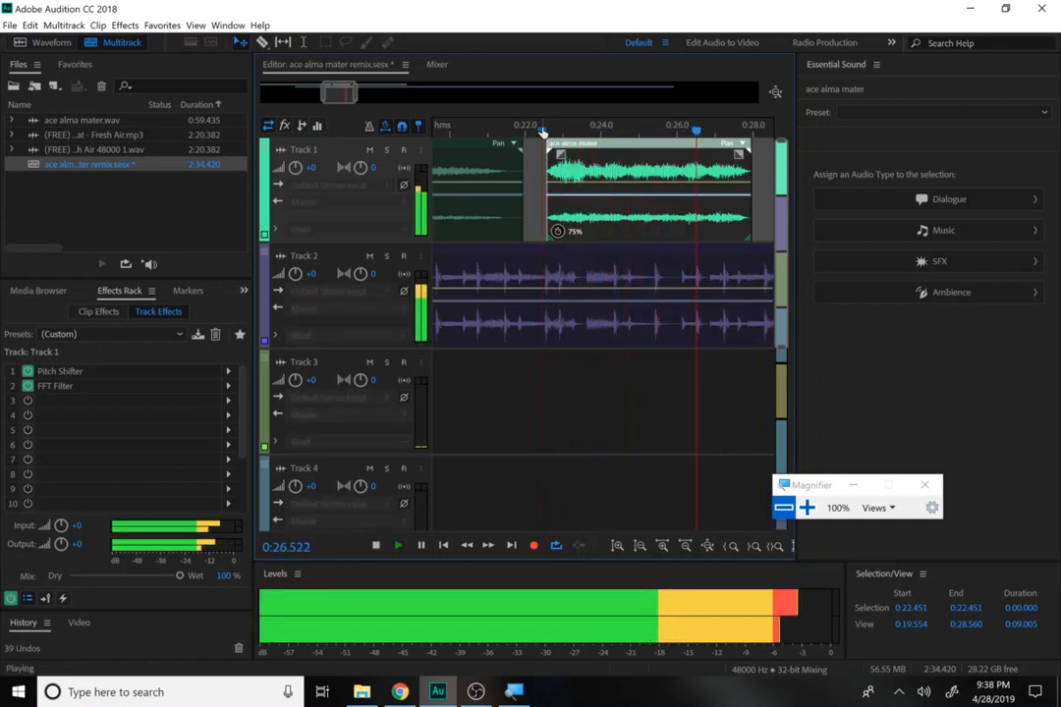
key(space)
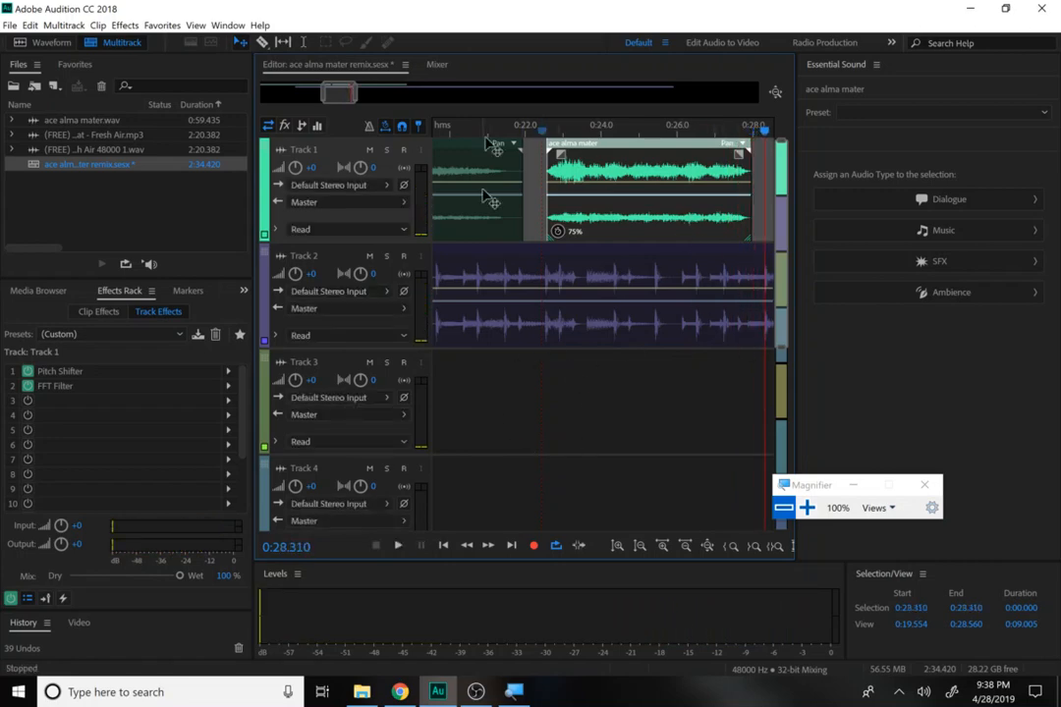
Step: Play short bits of the beat in the gap after the third clip and place the playhead on the entry point at 0:28.239
drag(354, 96, 379, 96)
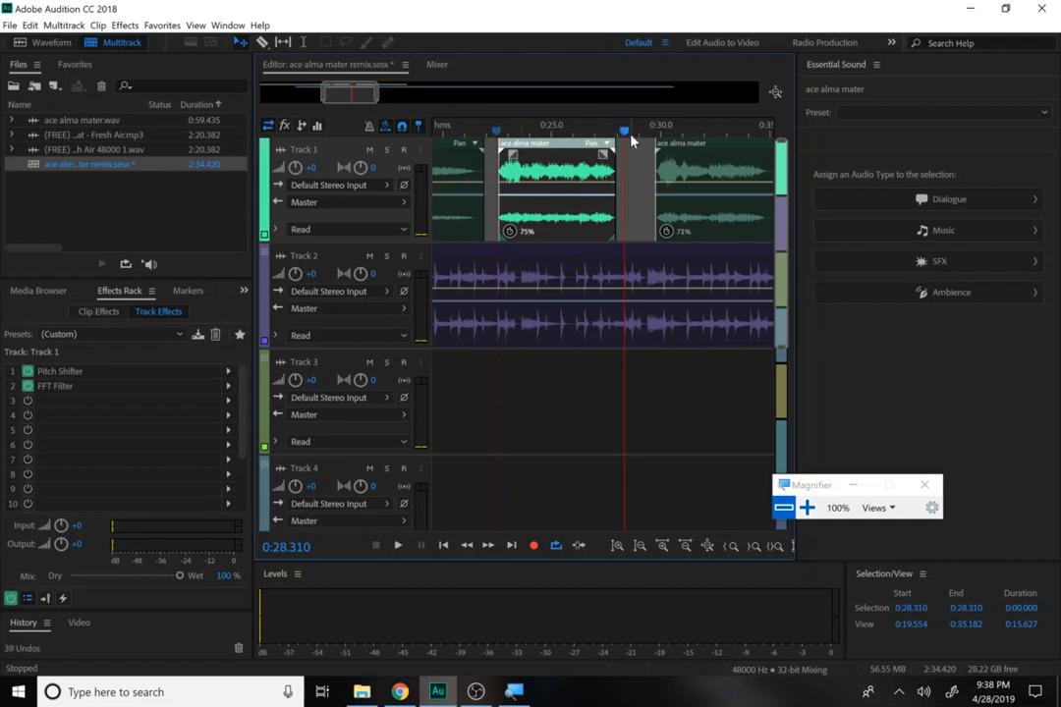
drag(626, 130, 625, 134)
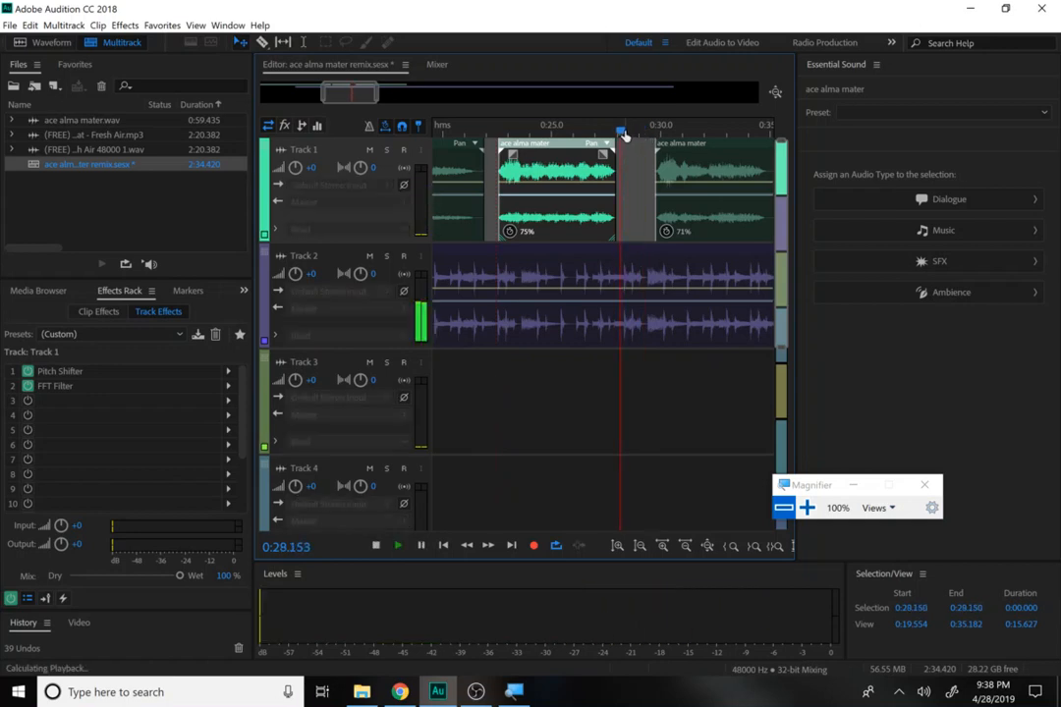
key(space)
key(space)
click(625, 133)
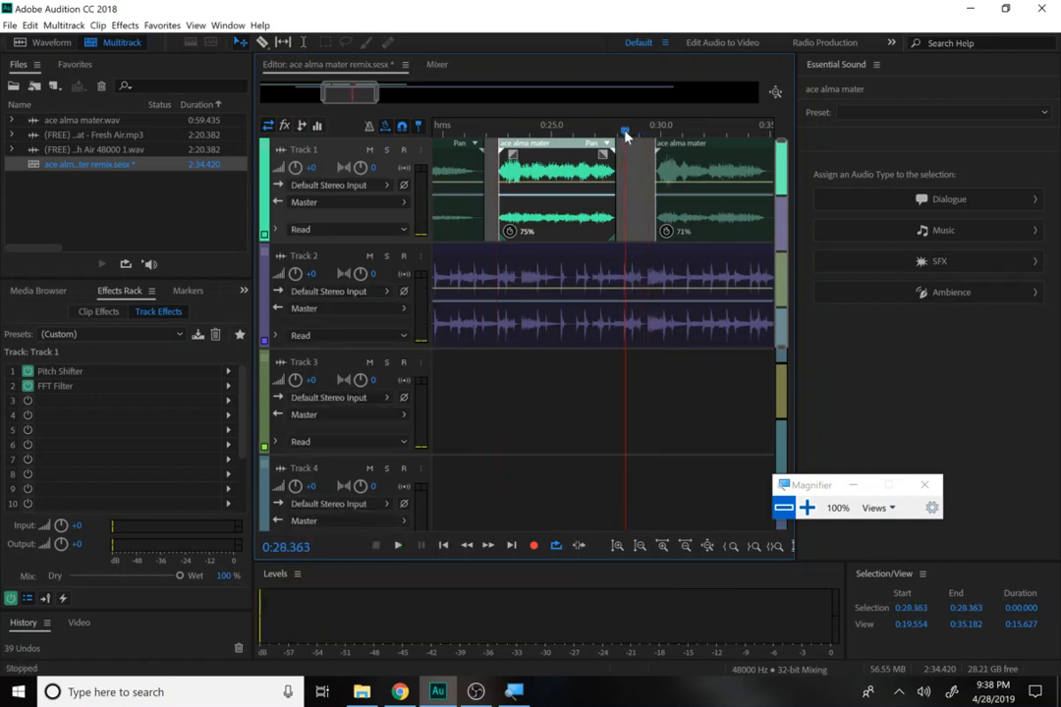
drag(625, 133, 622, 133)
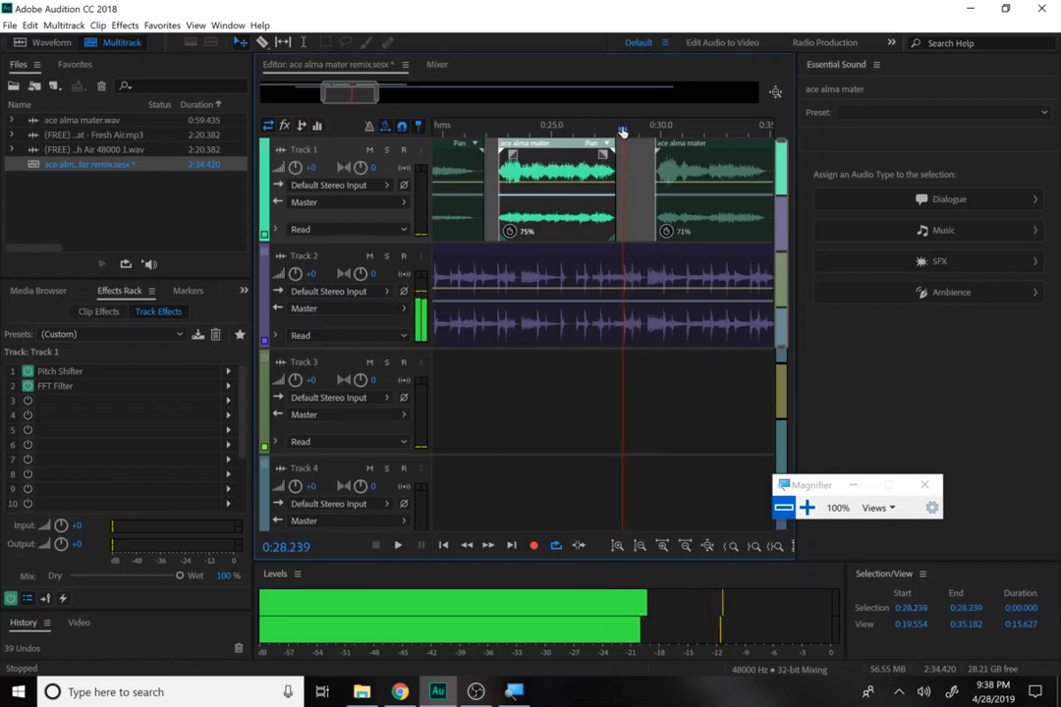
Step: Move the fourth ace alma mater clip to start at 0:28.239 and play it with the beat to 0:33.582
click(705, 182)
drag(704, 181, 675, 174)
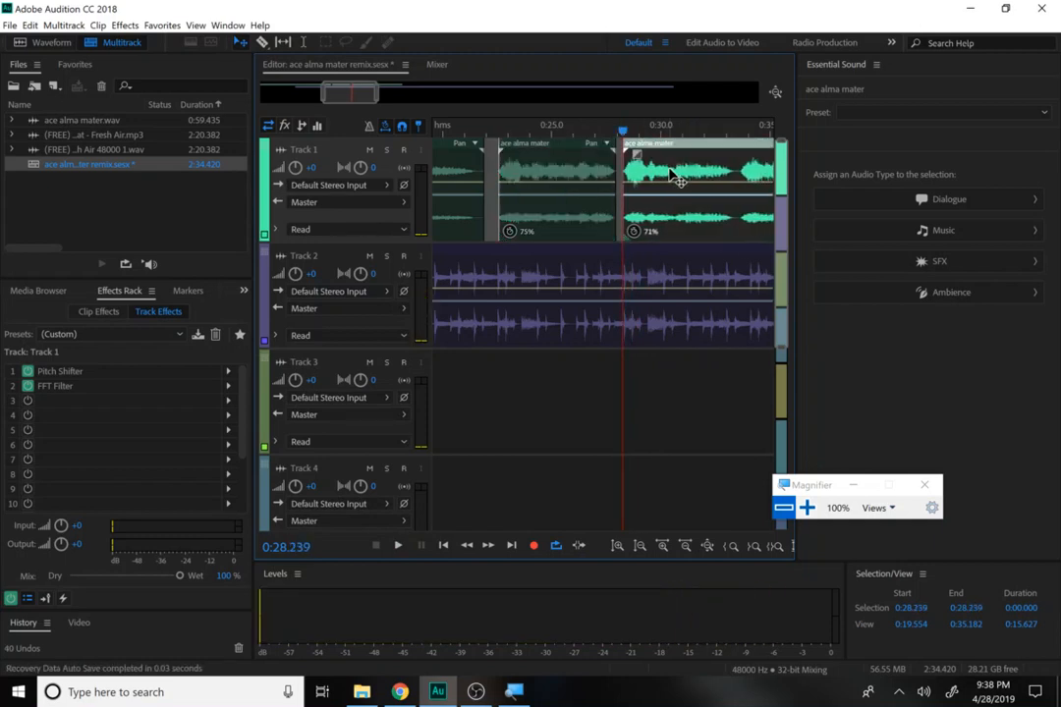
key(space)
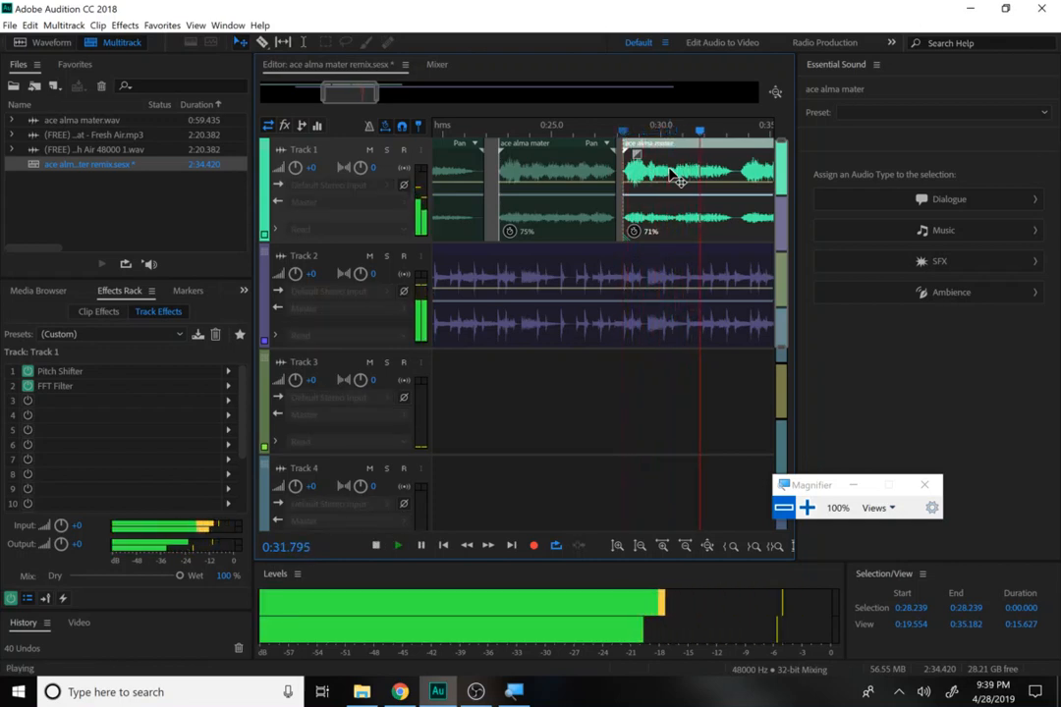
key(space)
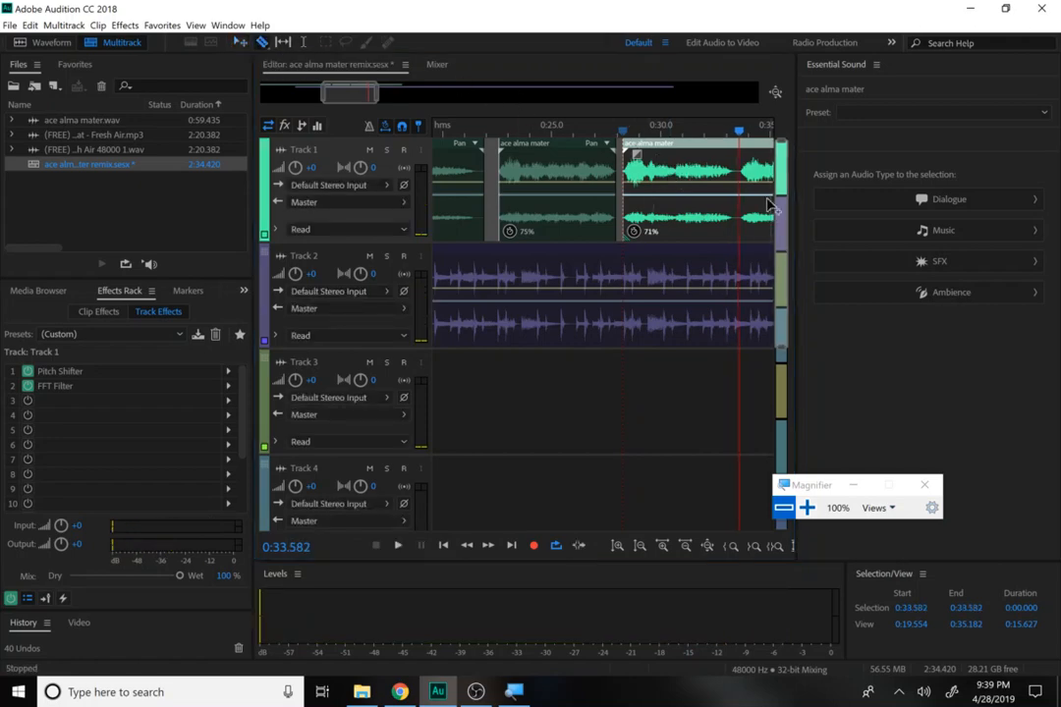
Step: Split the fourth ace alma mater clip at 0:33.582 and move the remainder to about 0:36.4
click(746, 174)
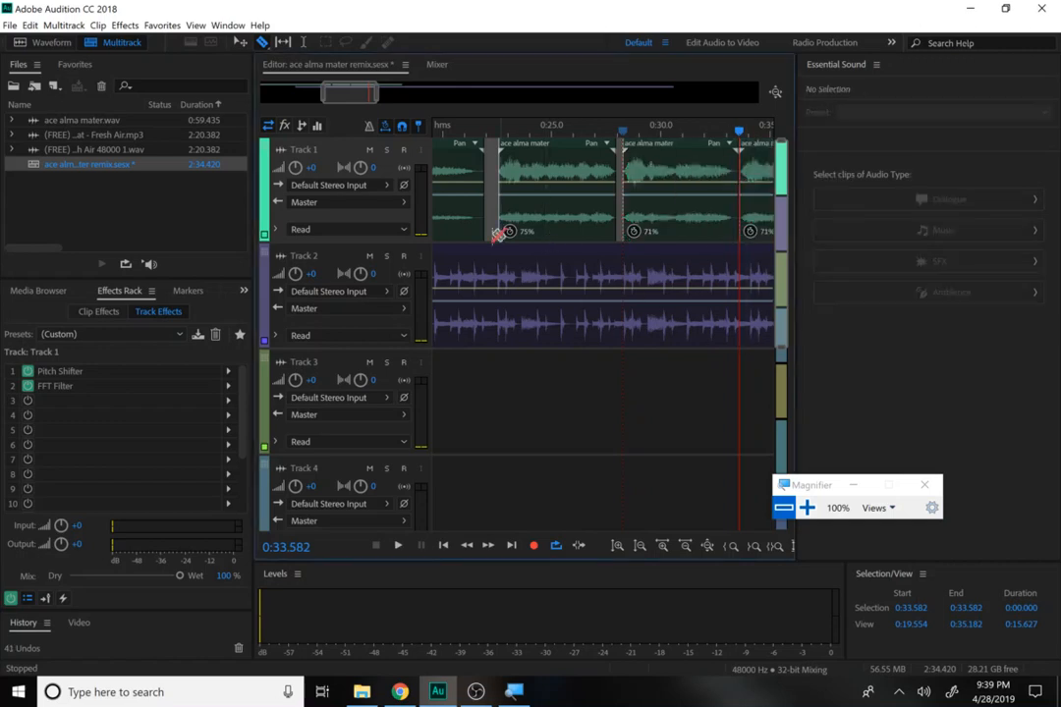
click(239, 42)
drag(374, 95, 408, 95)
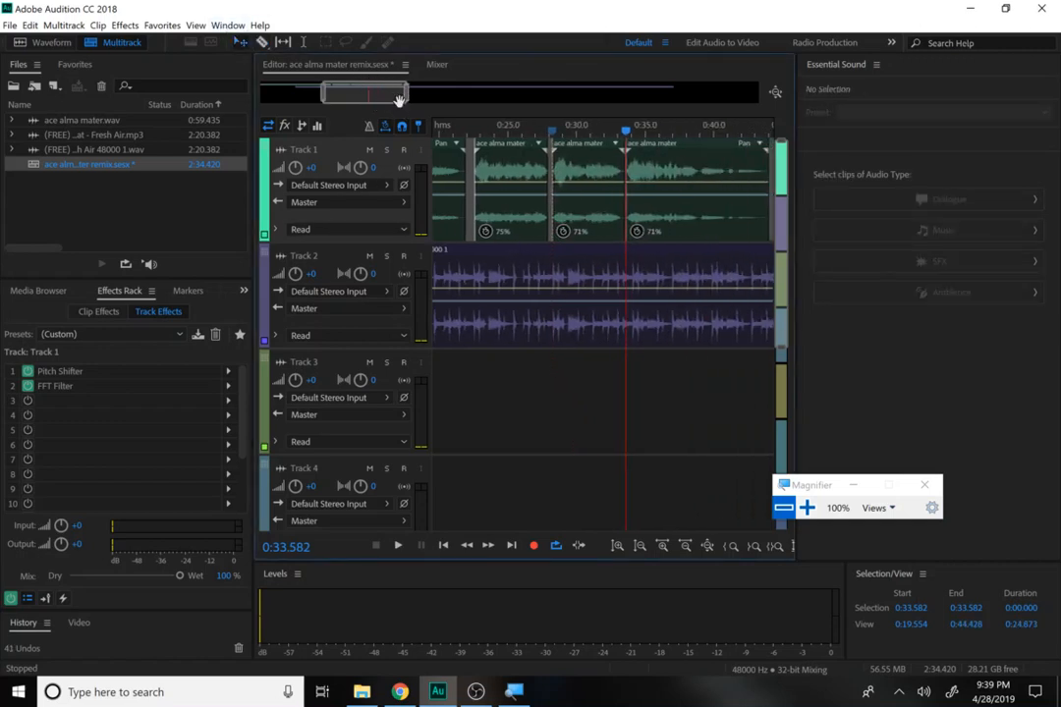
click(656, 174)
drag(650, 166, 689, 175)
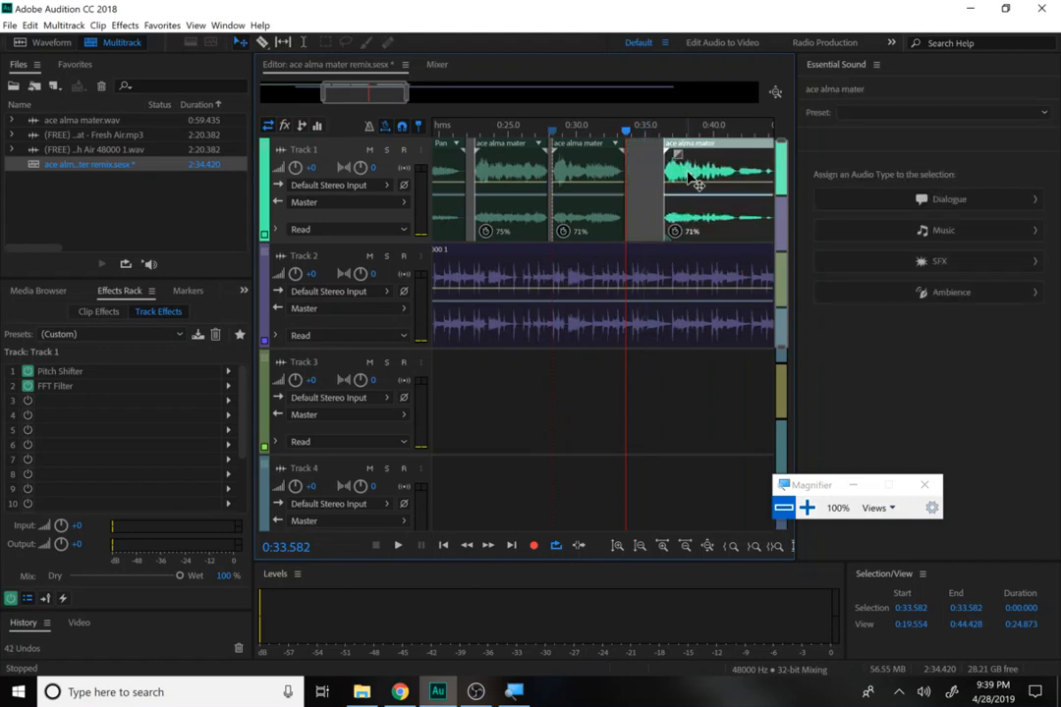
Step: Play the fourth ace alma mater clip from 0:28.034, stretch it to 75%, and replay it with the beat from 0:28.207
click(550, 131)
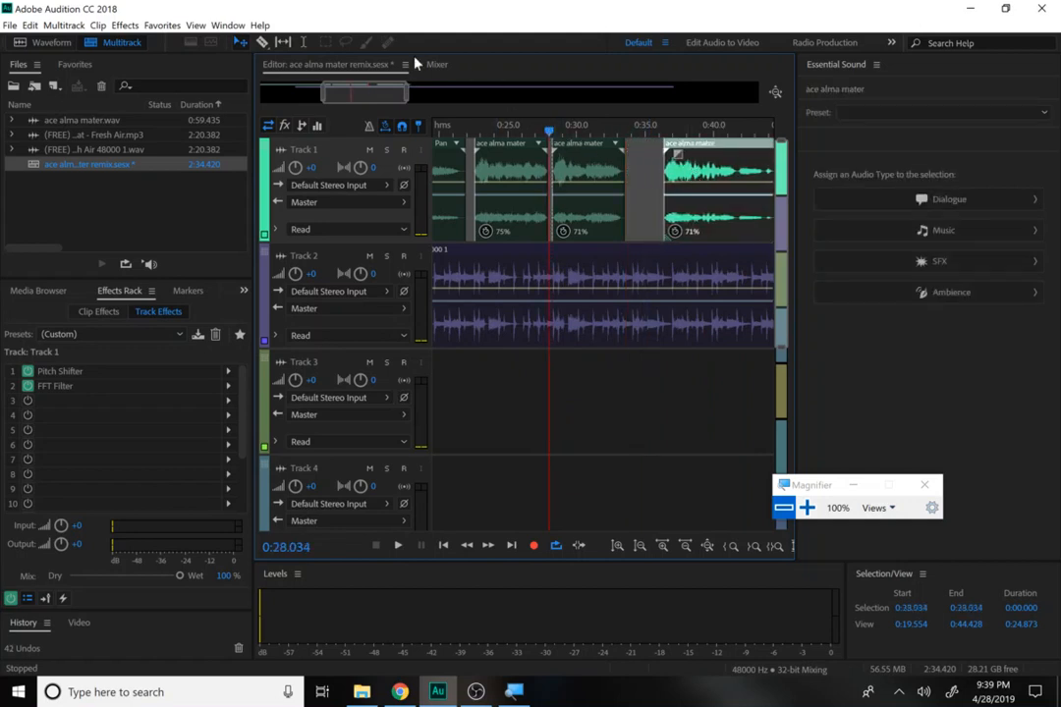
click(412, 94)
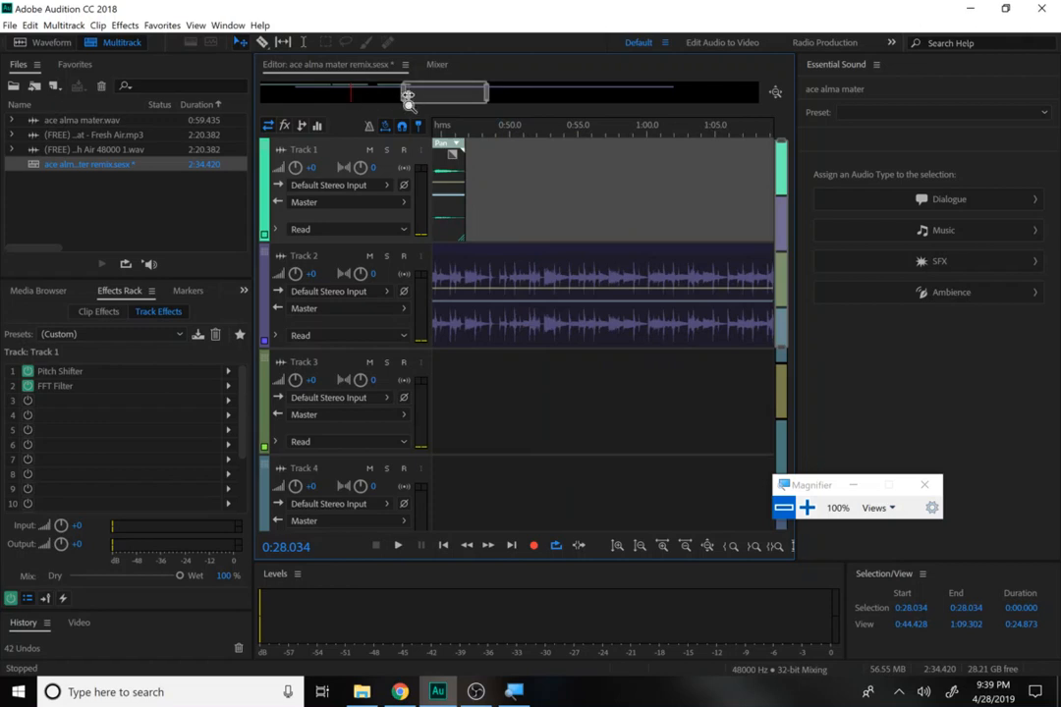
drag(426, 93, 336, 92)
click(413, 94)
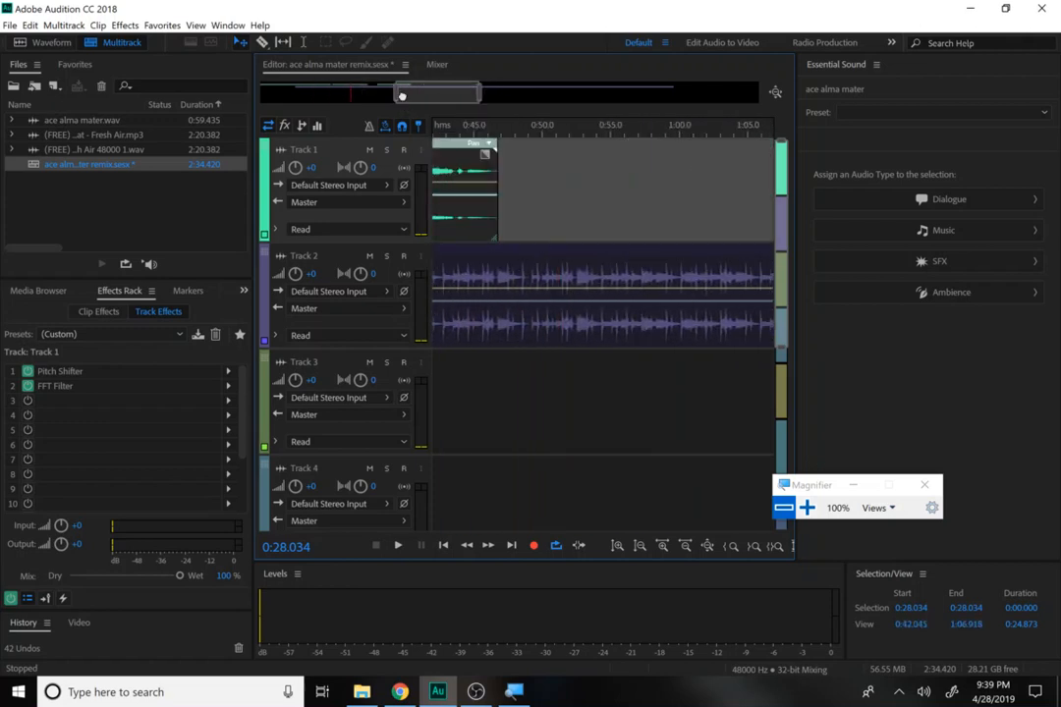
drag(406, 94, 325, 94)
drag(400, 95, 363, 95)
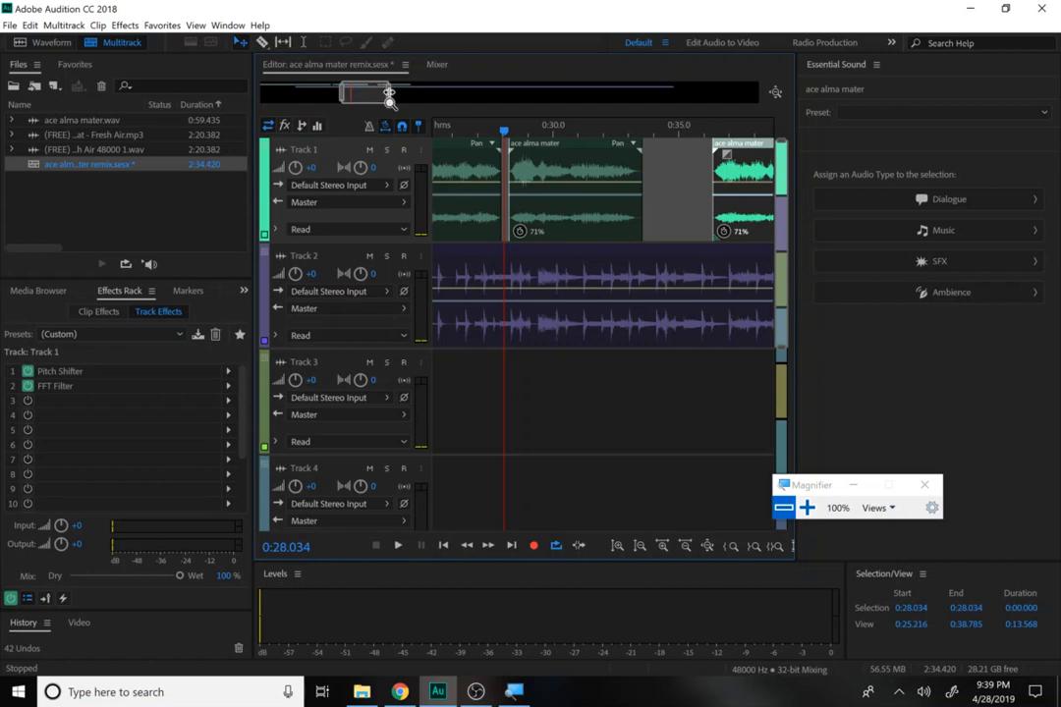
click(589, 224)
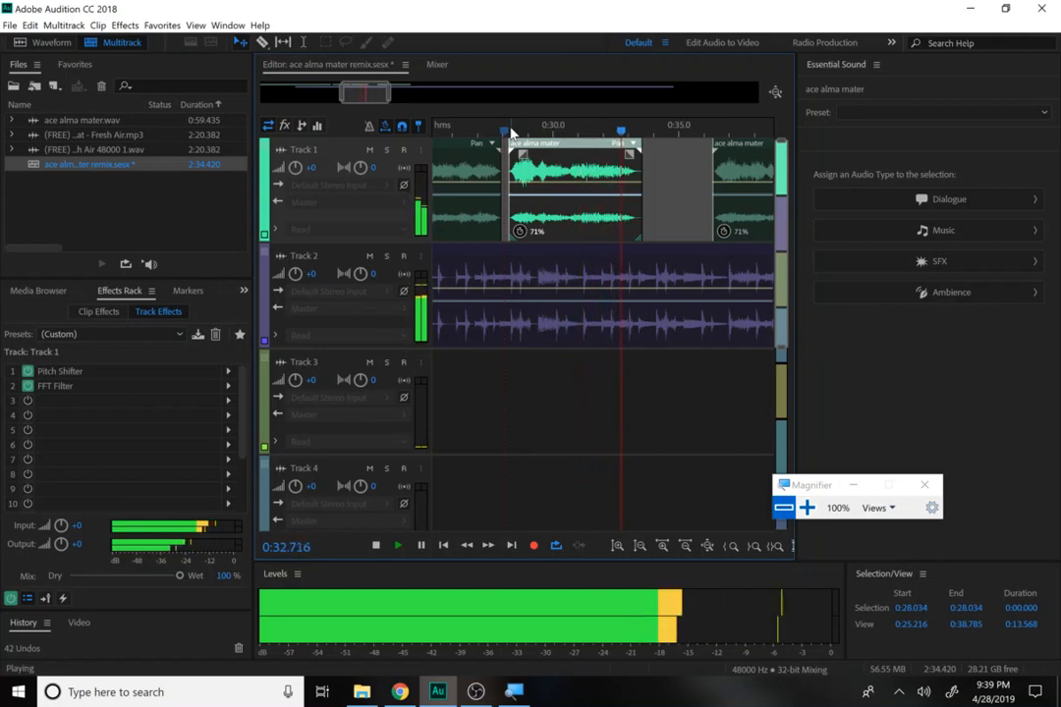
key(space)
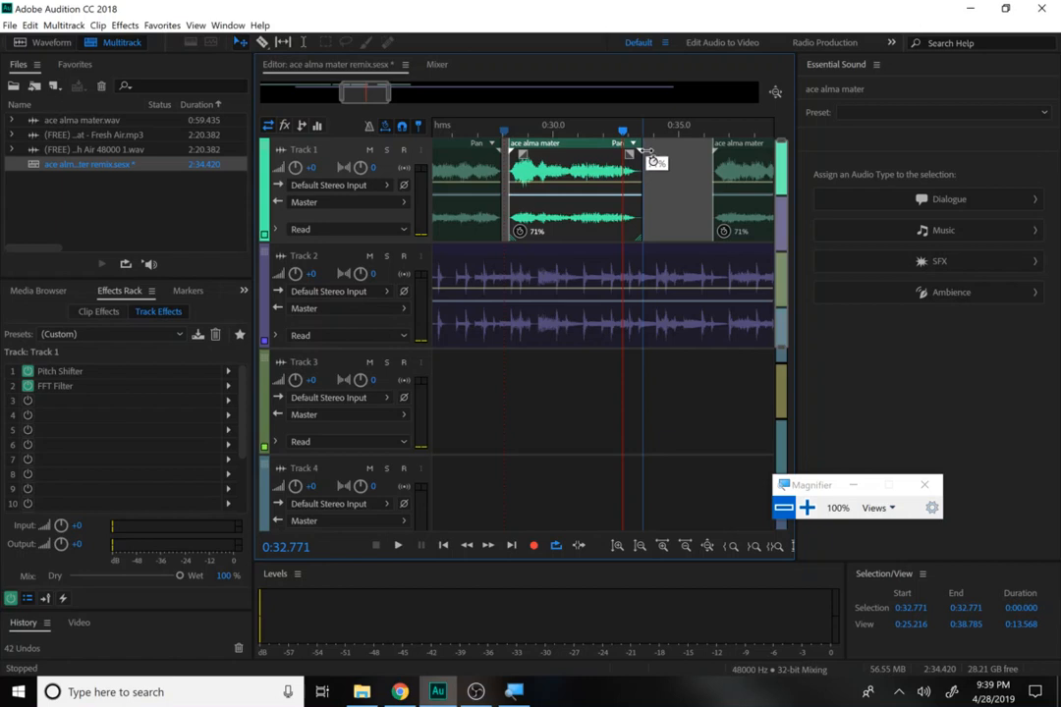
drag(648, 153, 656, 156)
click(507, 125)
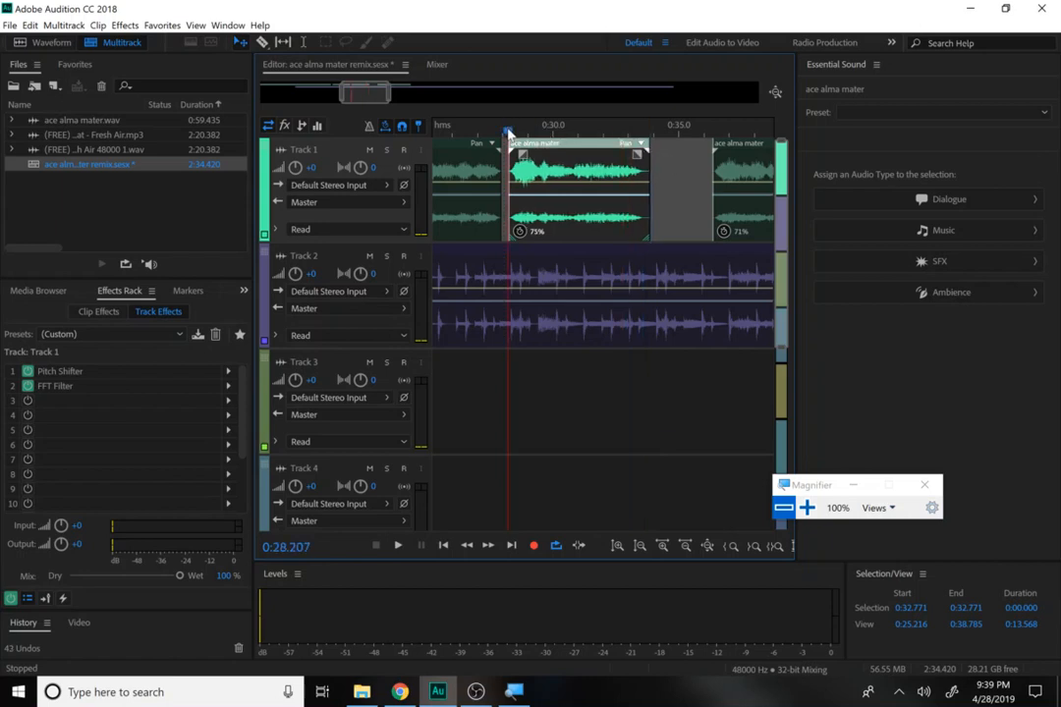
key(space)
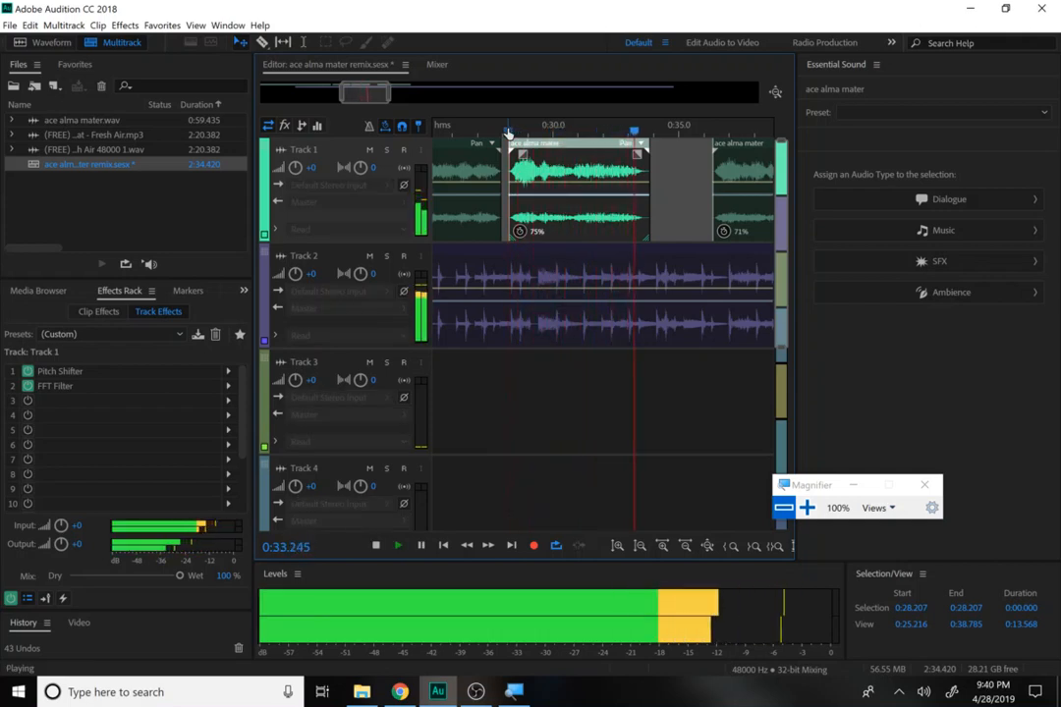
Step: Move the fifth ace alma mater clip to start at 0:34.096 and play it with the beat to 0:39.416
key(space)
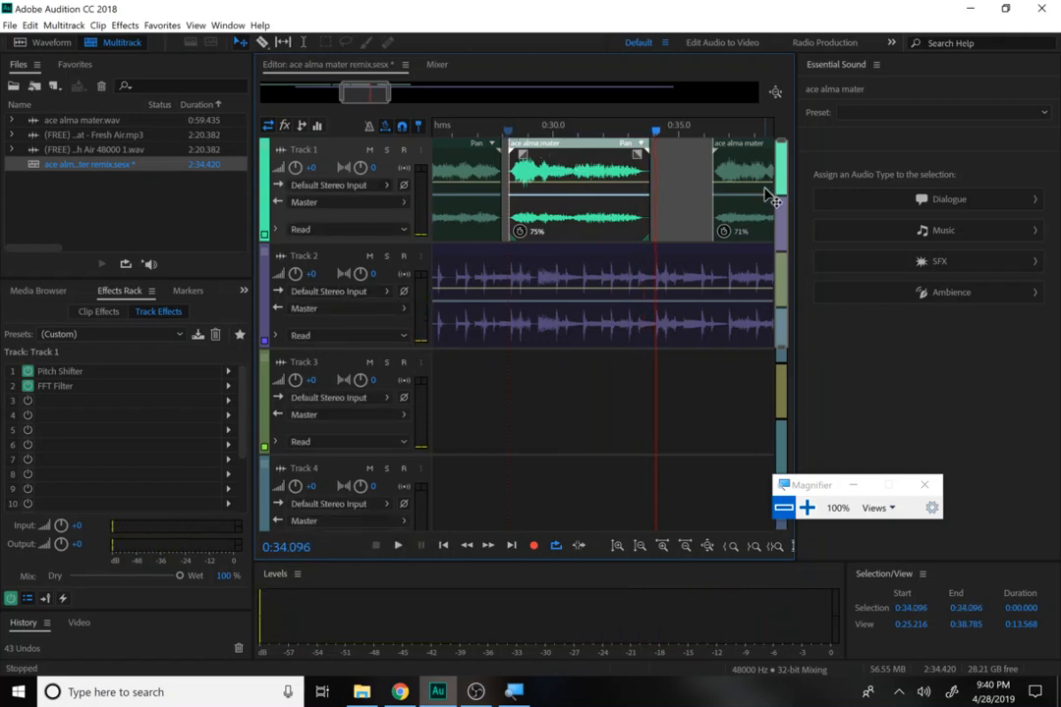
drag(758, 177, 704, 182)
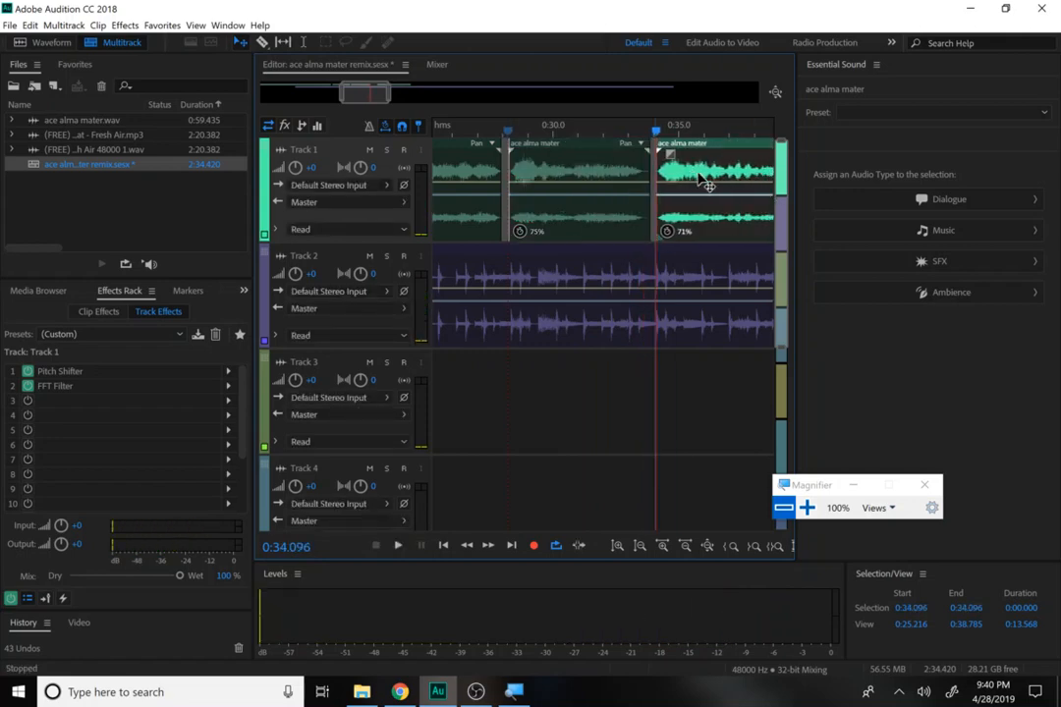
key(space)
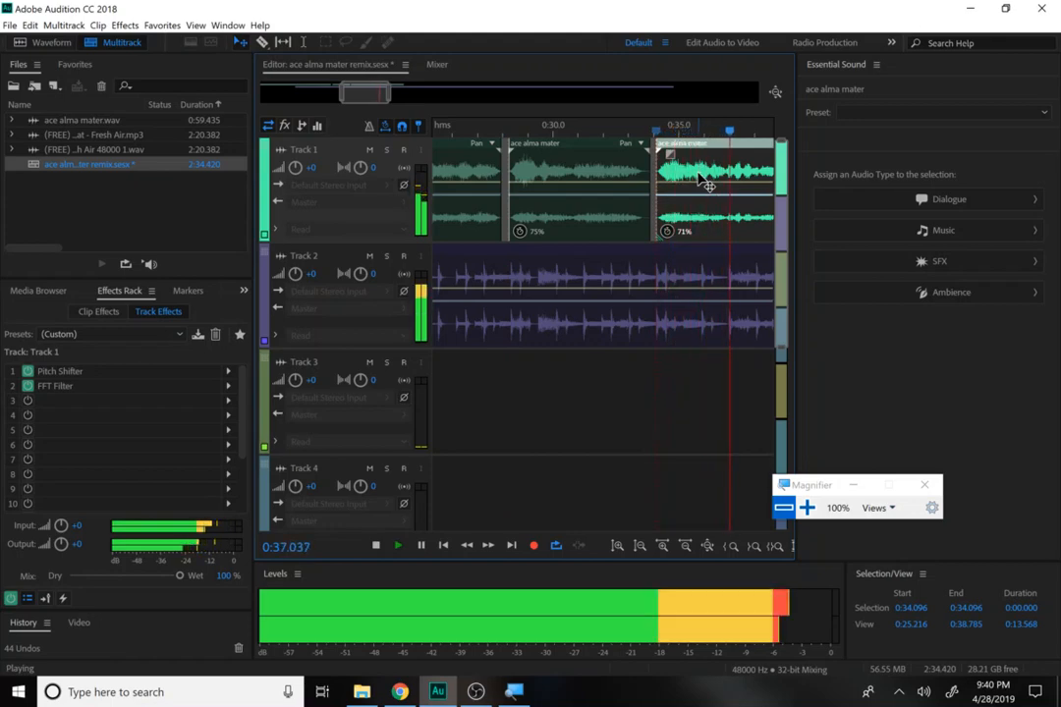
key(space)
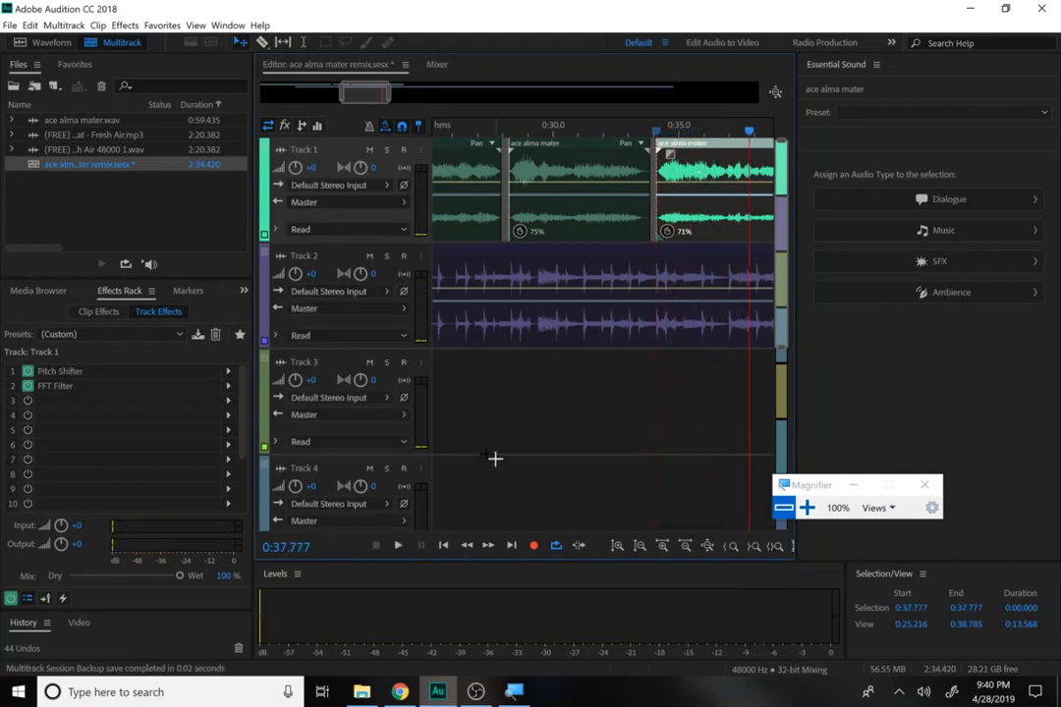
drag(371, 94, 397, 95)
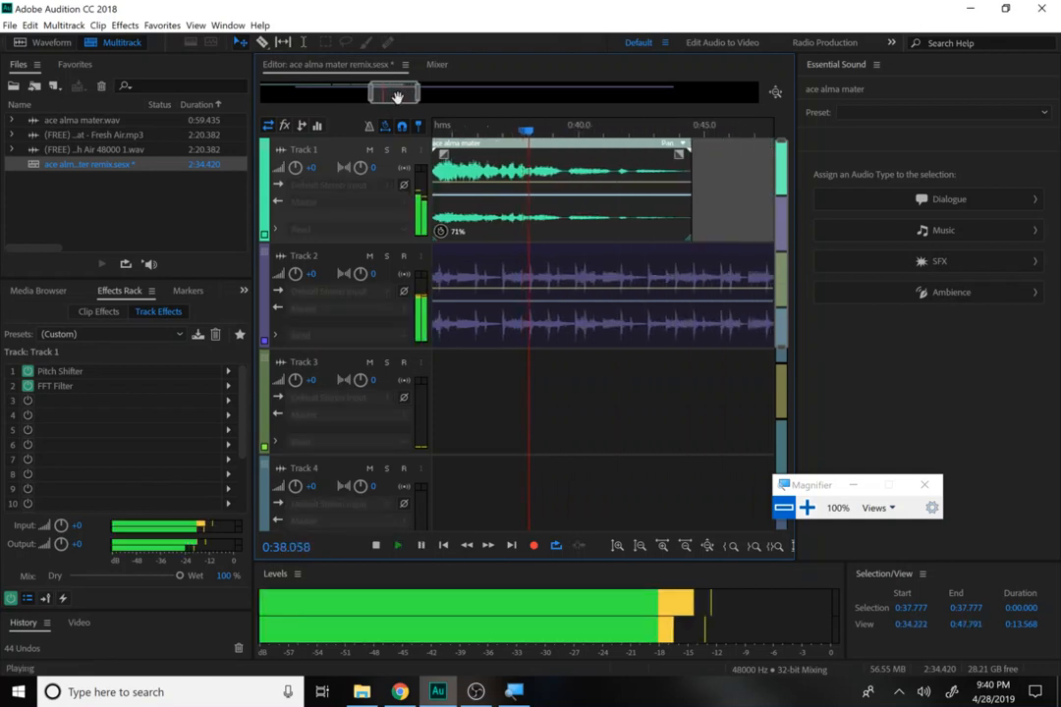
key(space)
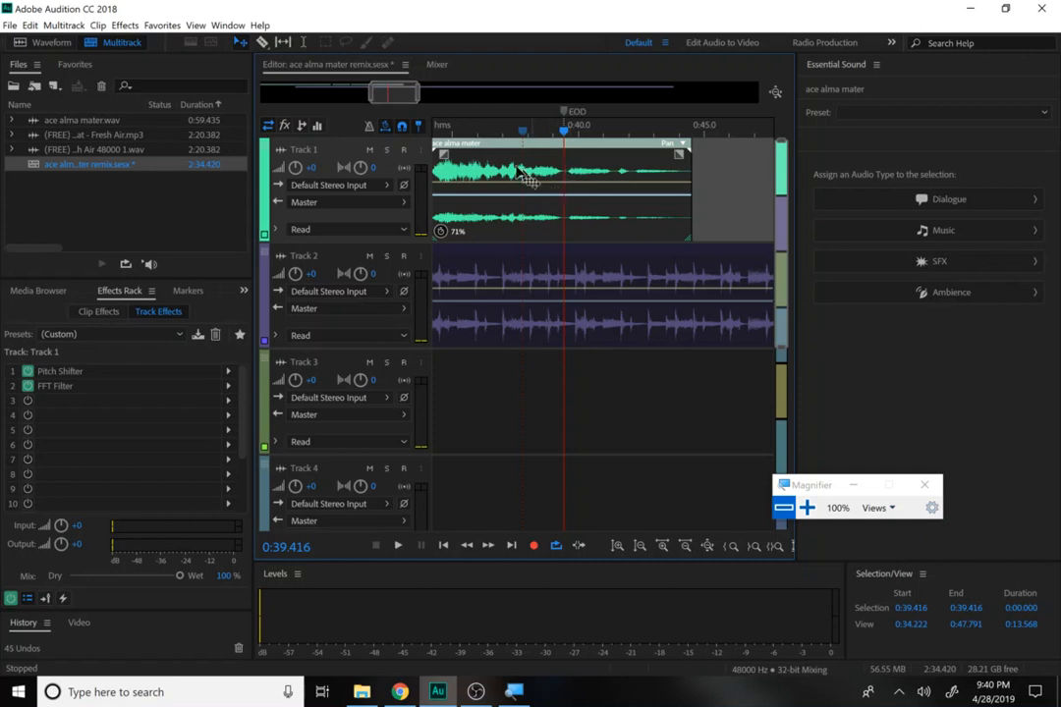
Step: Split the fifth ace alma mater clip at about 0:39.5 and move the remainder to about 0:43
click(568, 182)
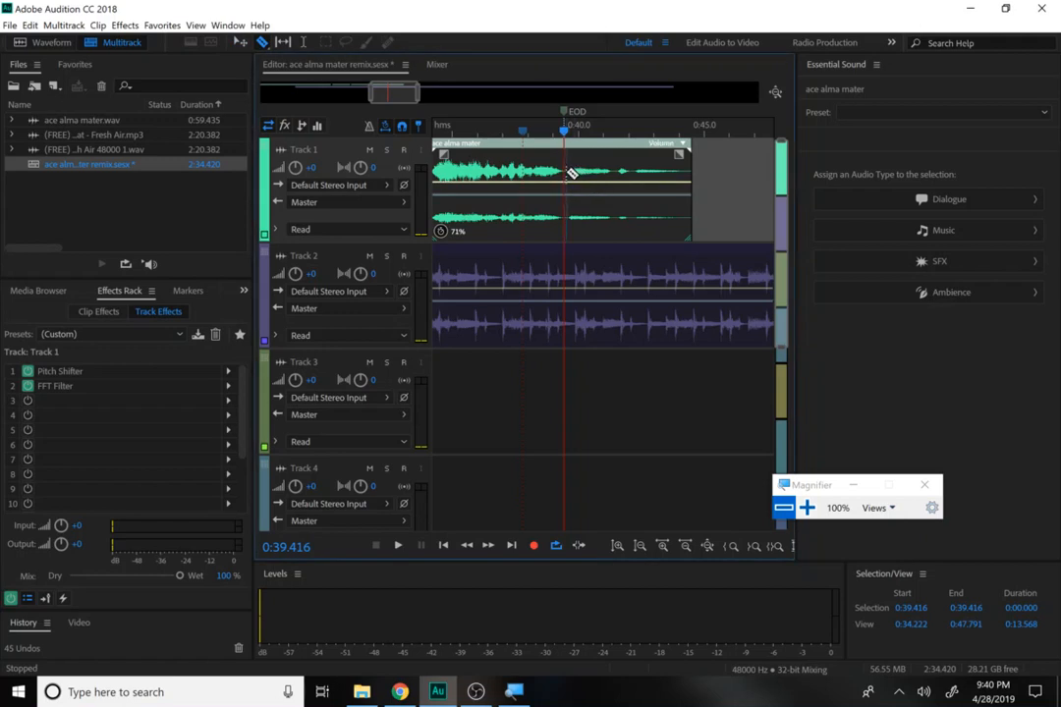
click(572, 174)
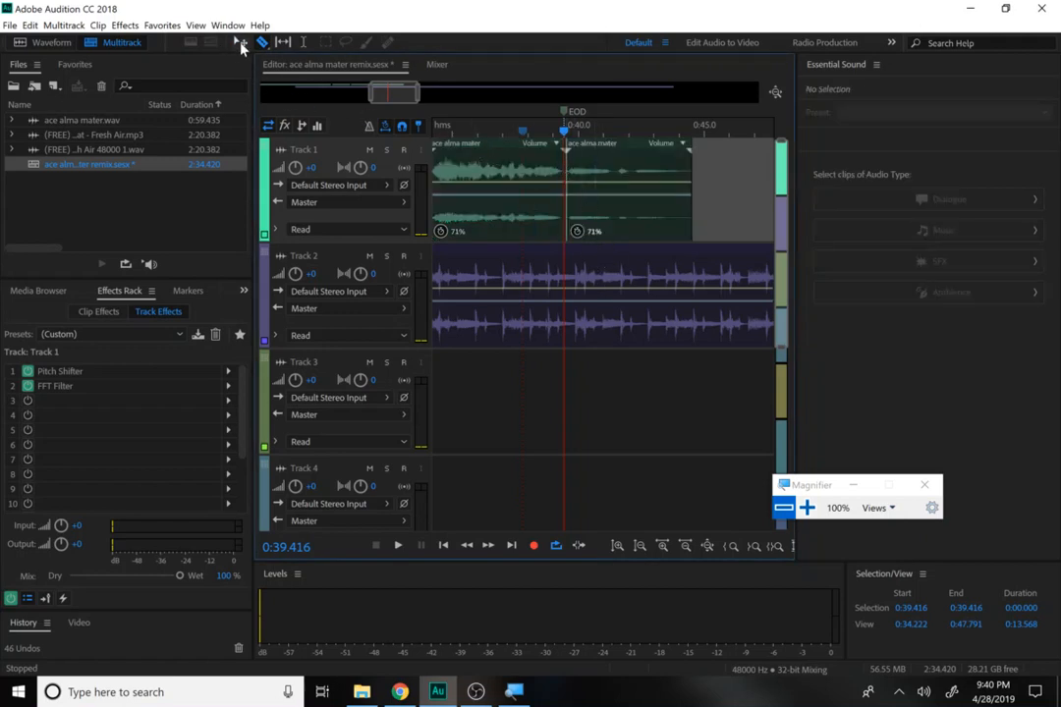
drag(629, 192, 711, 199)
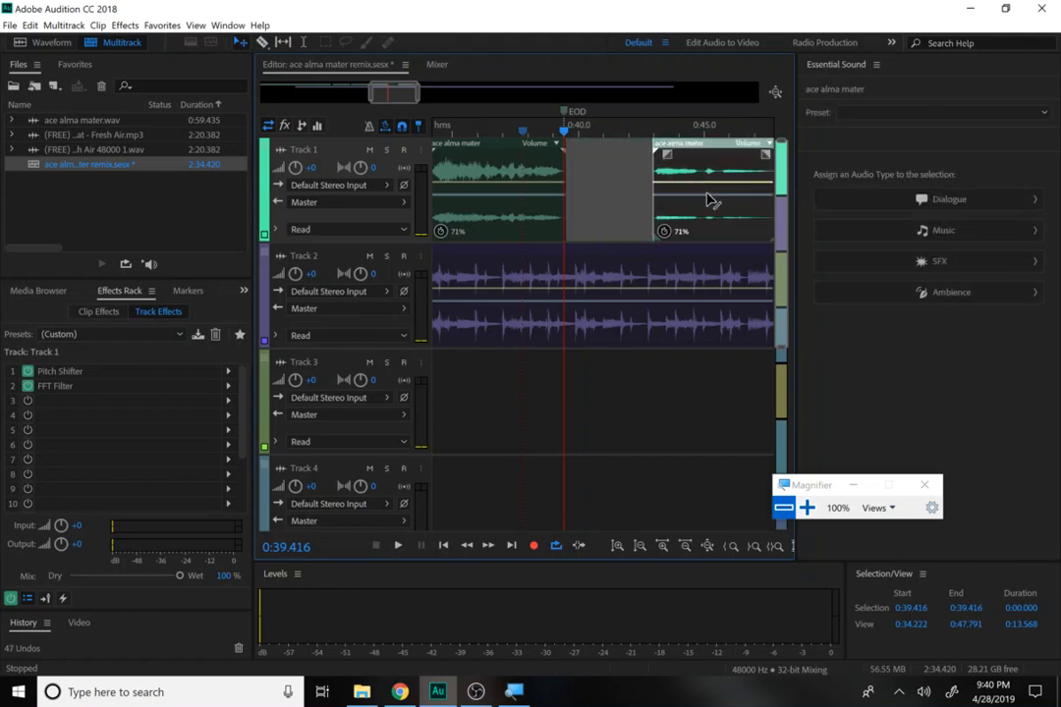
Step: Stretch the fifth ace alma mater clip to 74% and replay it with the beat from 0:33.960 to 0:39.802
drag(527, 133, 492, 131)
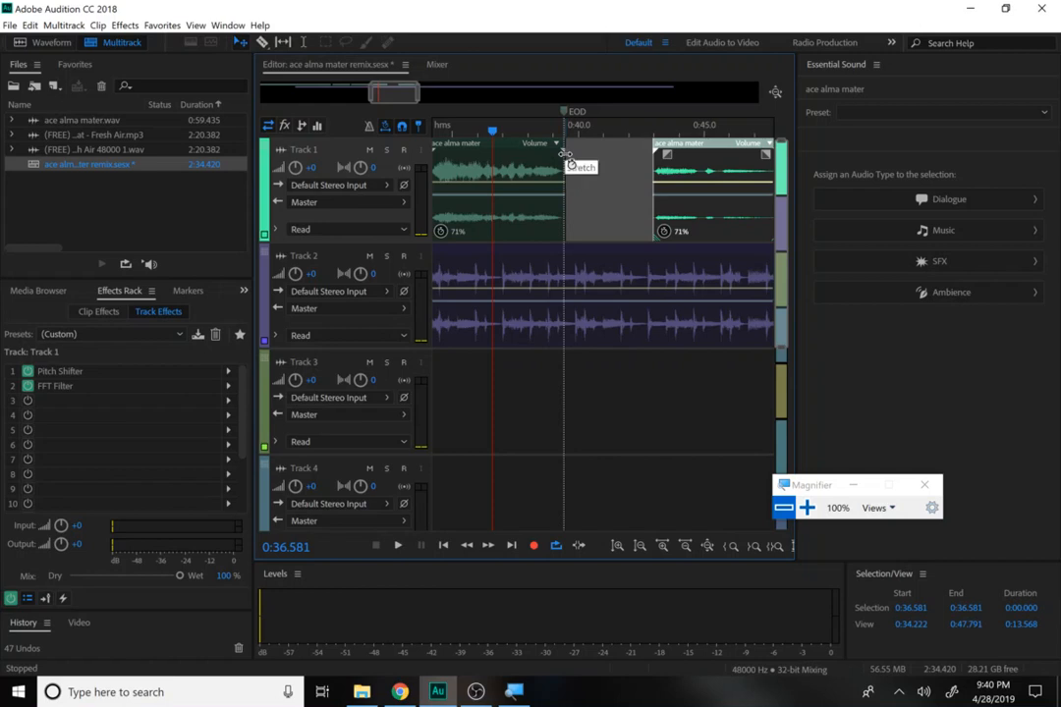
drag(567, 161, 579, 164)
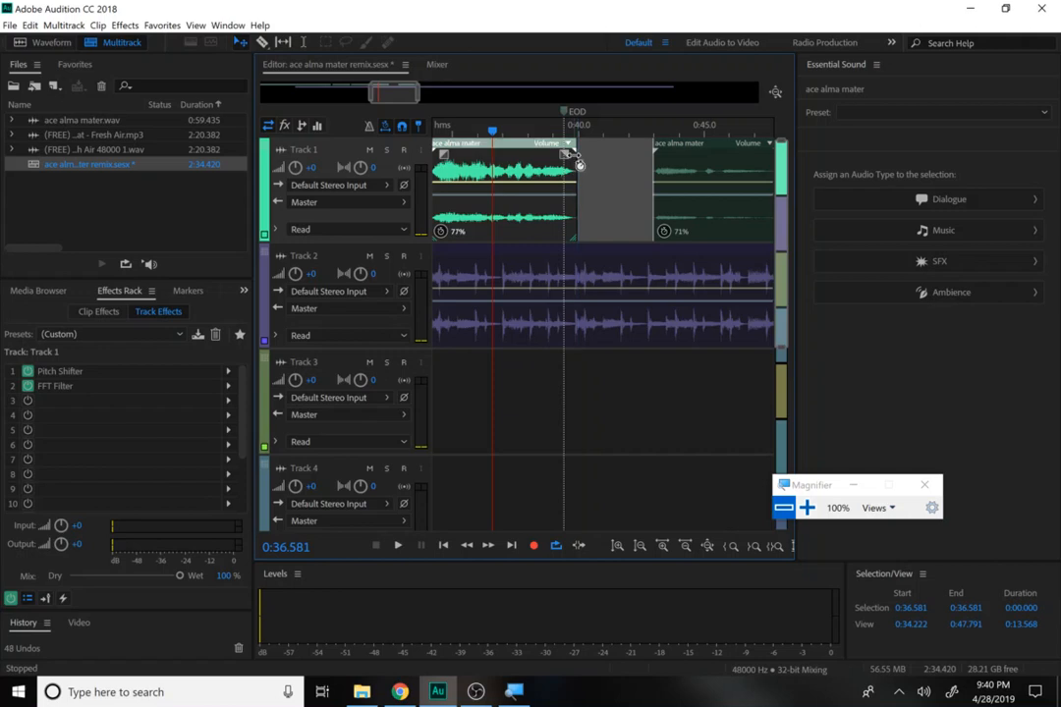
click(570, 158)
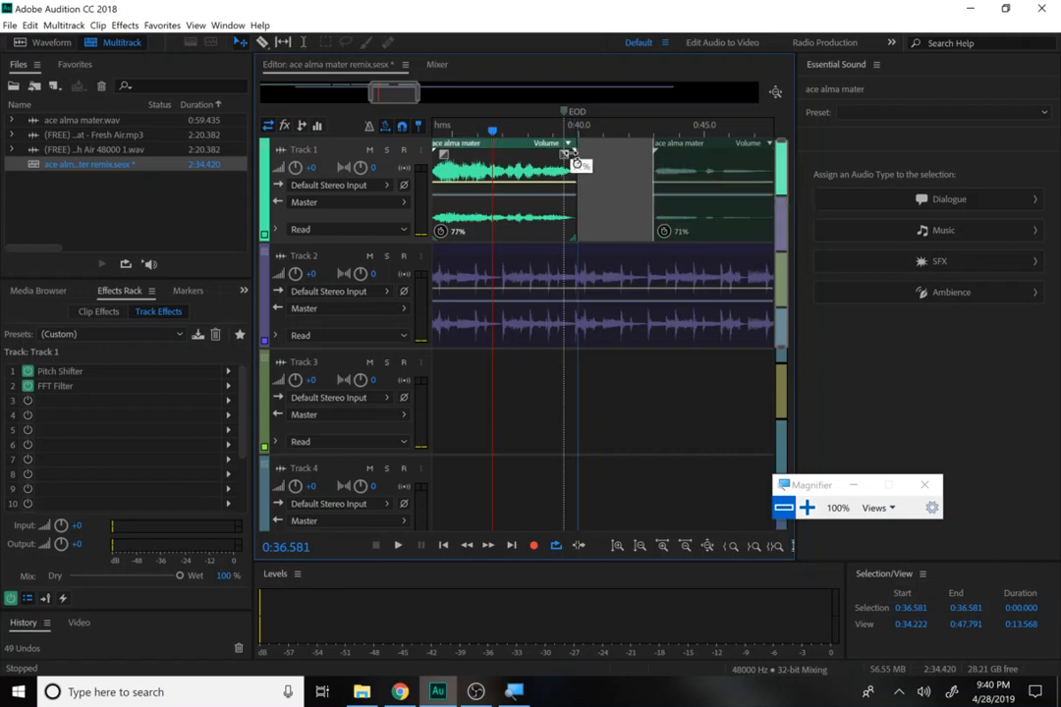
click(576, 161)
drag(575, 161, 570, 161)
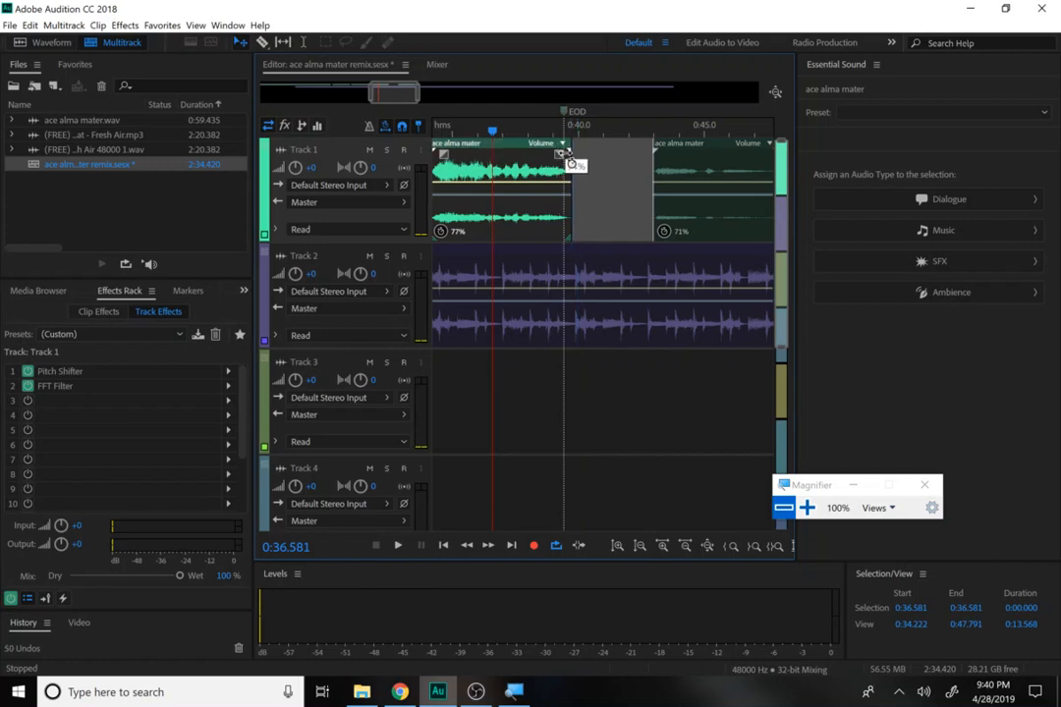
drag(492, 131, 463, 131)
key(space)
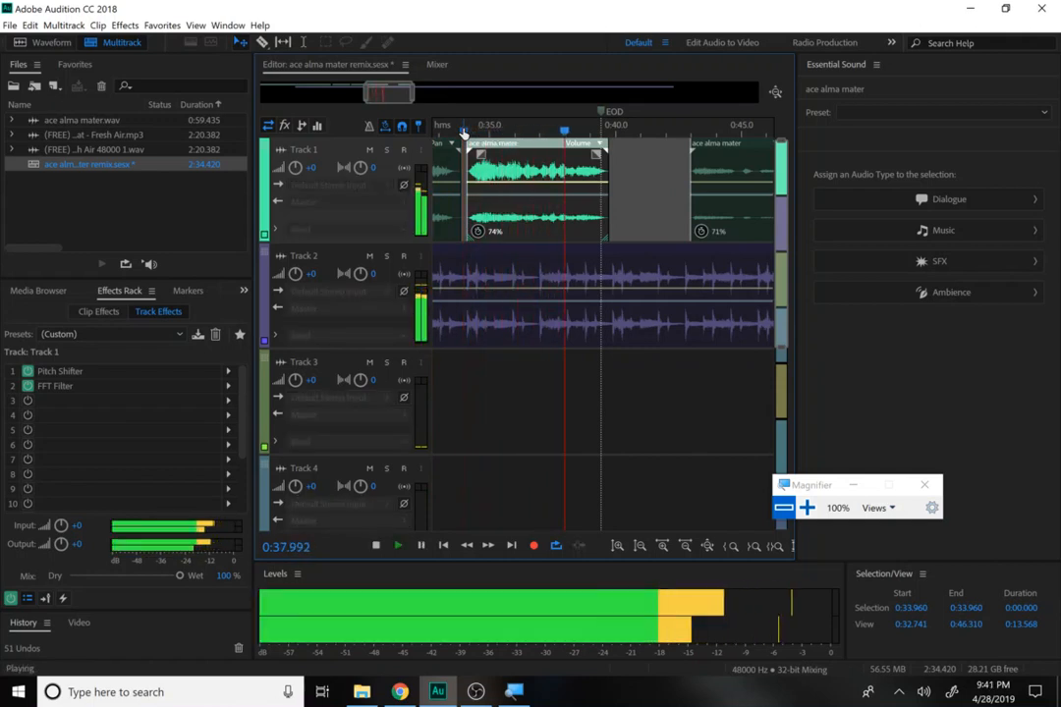
key(space)
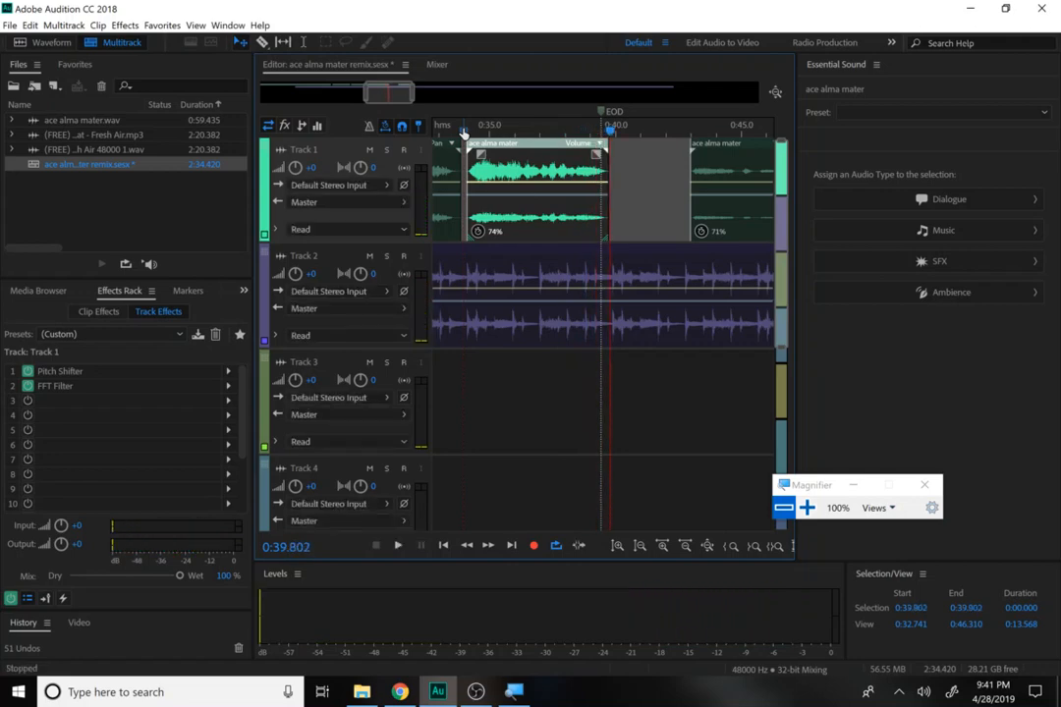
Step: Move the sixth ace alma mater clip to start at 0:39.802 and play its opening with the beat
drag(742, 179, 663, 180)
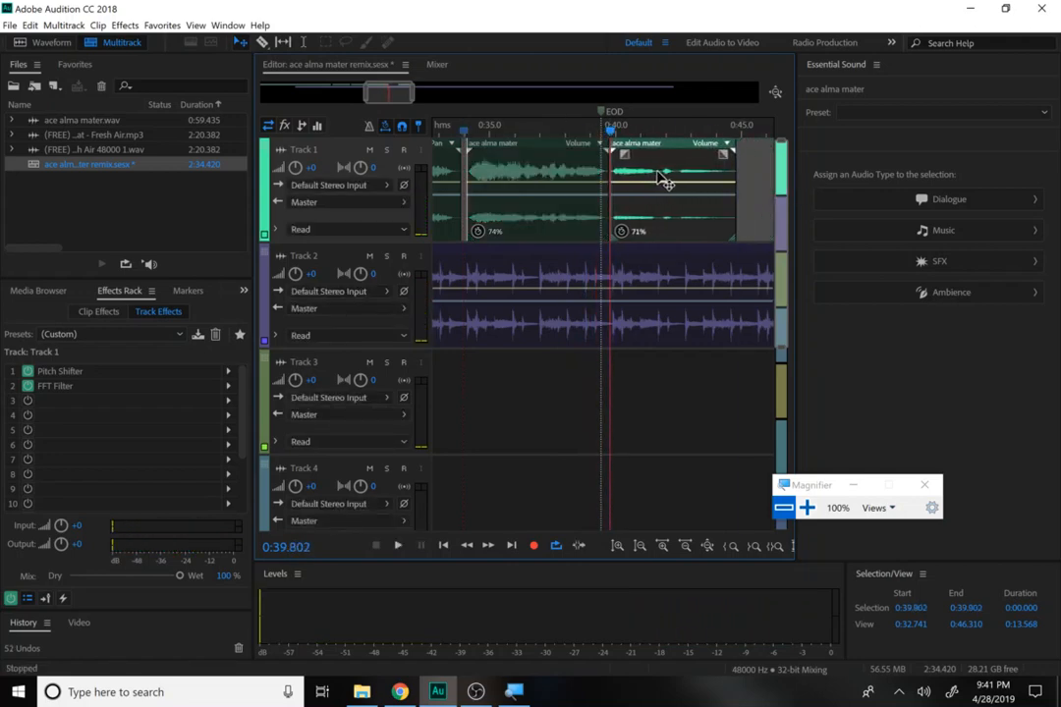
key(space)
key(space)
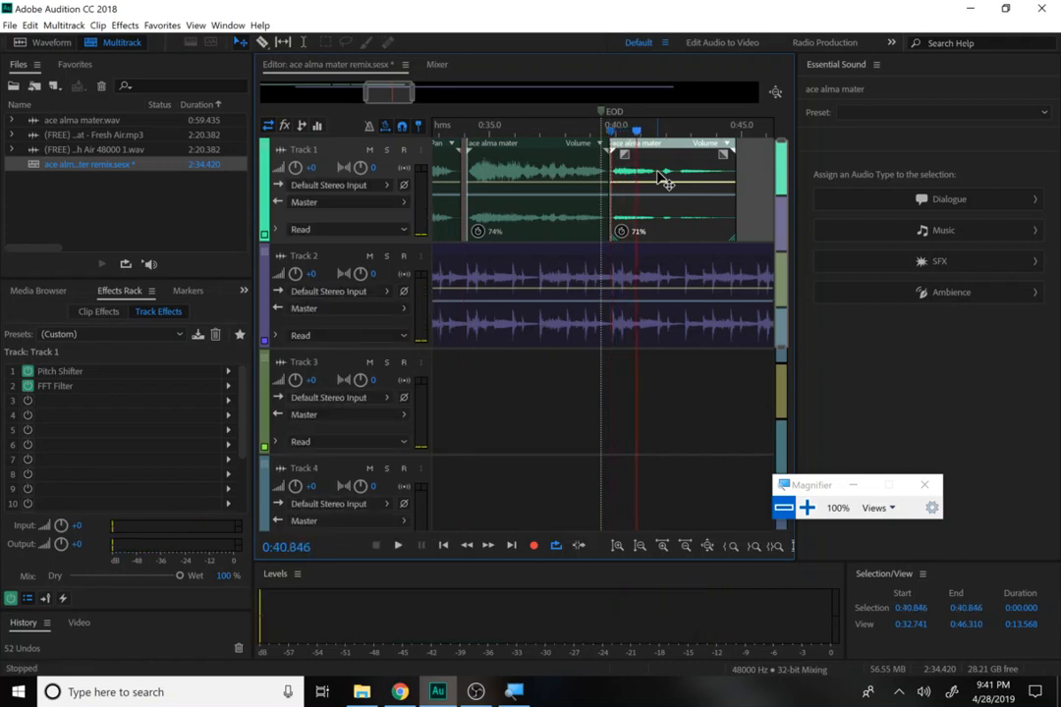
Step: Stretch the sixth ace alma mater clip to 76% and replay it with the beat from 0:39.983 to 0:45.071
mouse_move(742, 160)
mouse_down()
mouse_move(762, 161)
mouse_move(743, 150)
mouse_up()
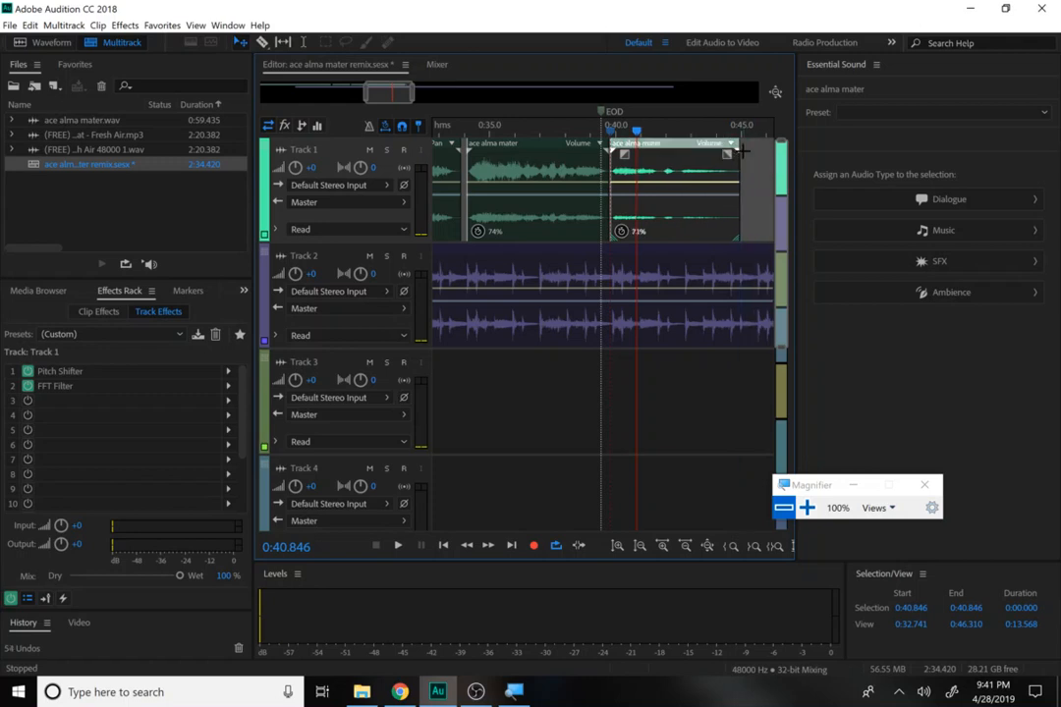
click(743, 150)
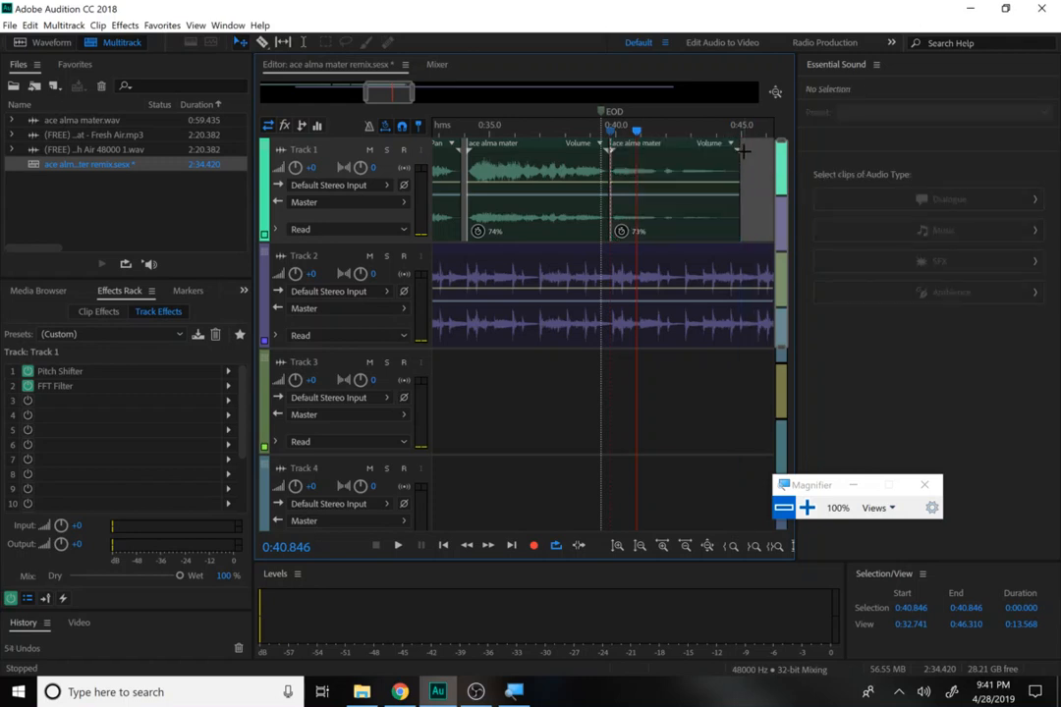
click(741, 151)
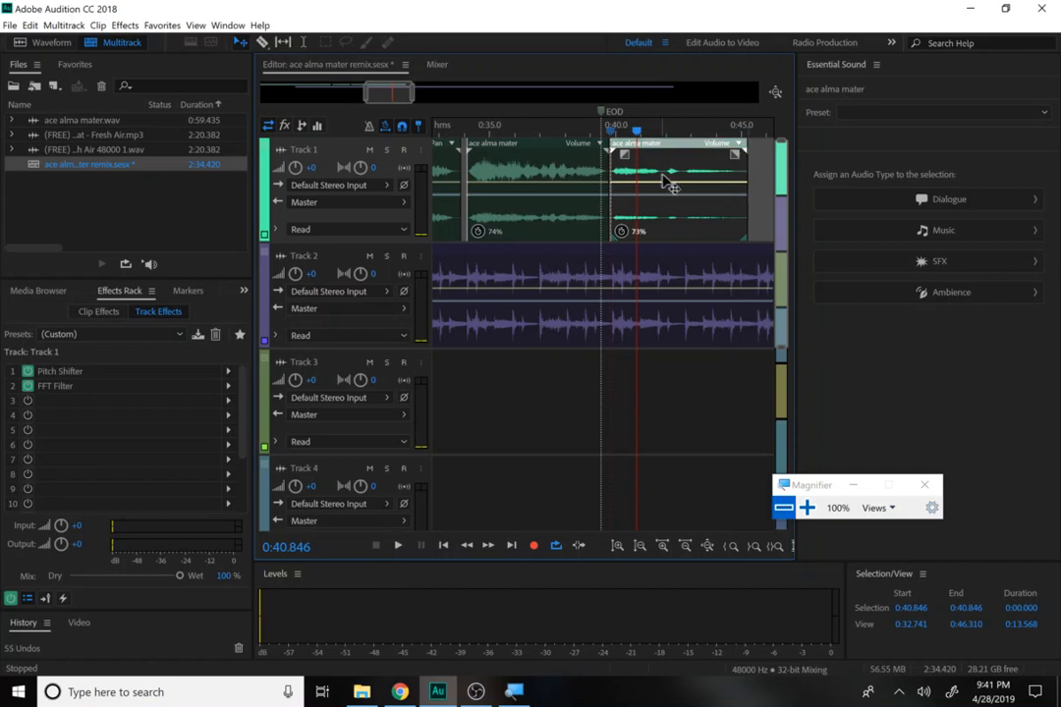
click(648, 138)
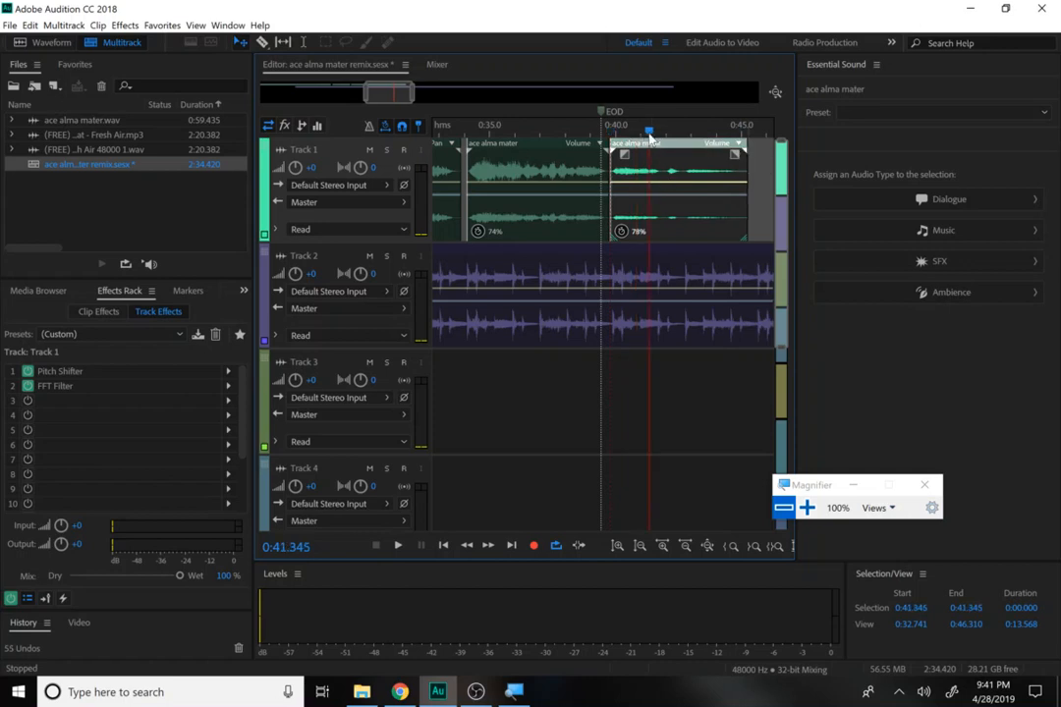
drag(754, 162, 748, 157)
click(744, 153)
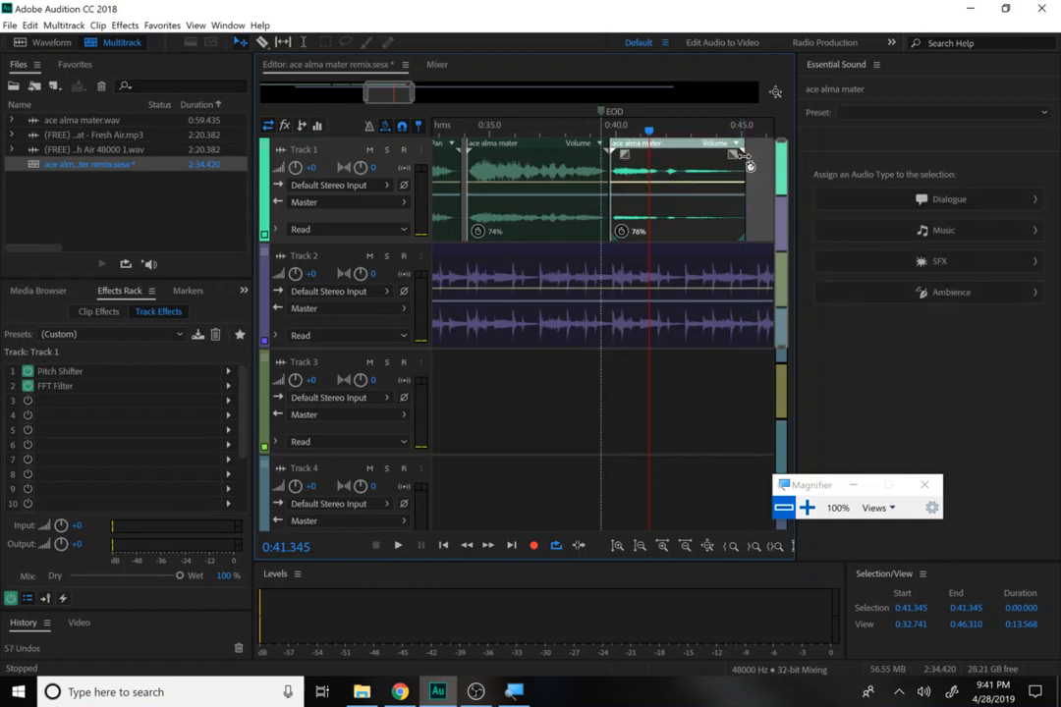
drag(626, 130, 613, 130)
key(space)
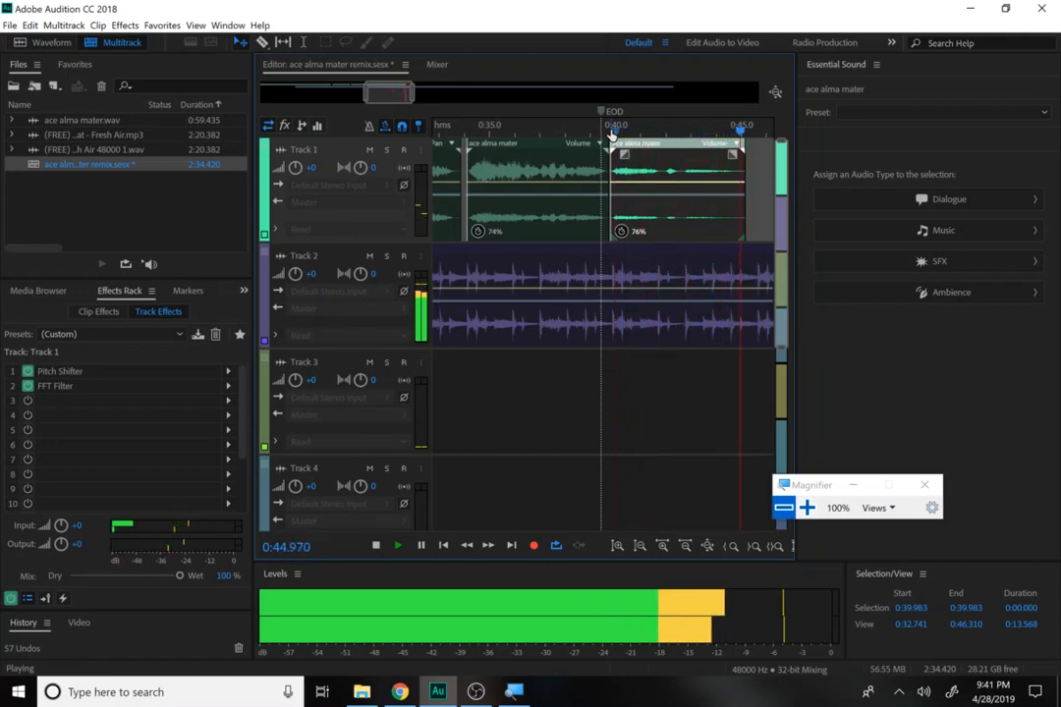
key(space)
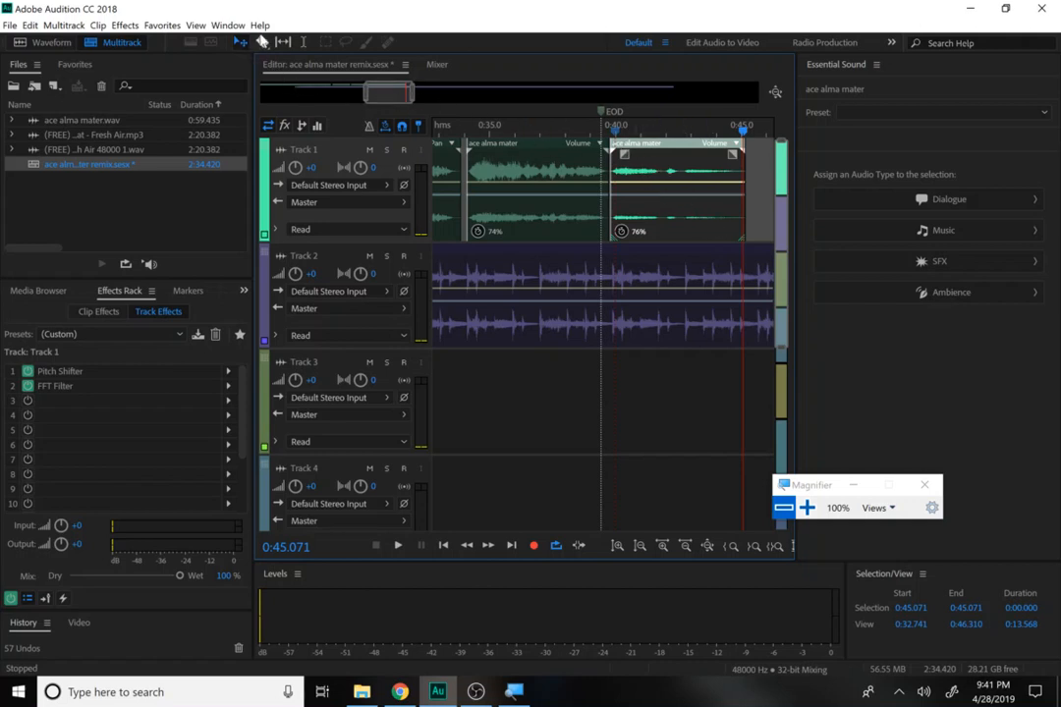
Step: Select the time range of the sixth ace alma mater clip, from 0:39.784 to 0:45.215
click(305, 45)
drag(628, 172, 745, 182)
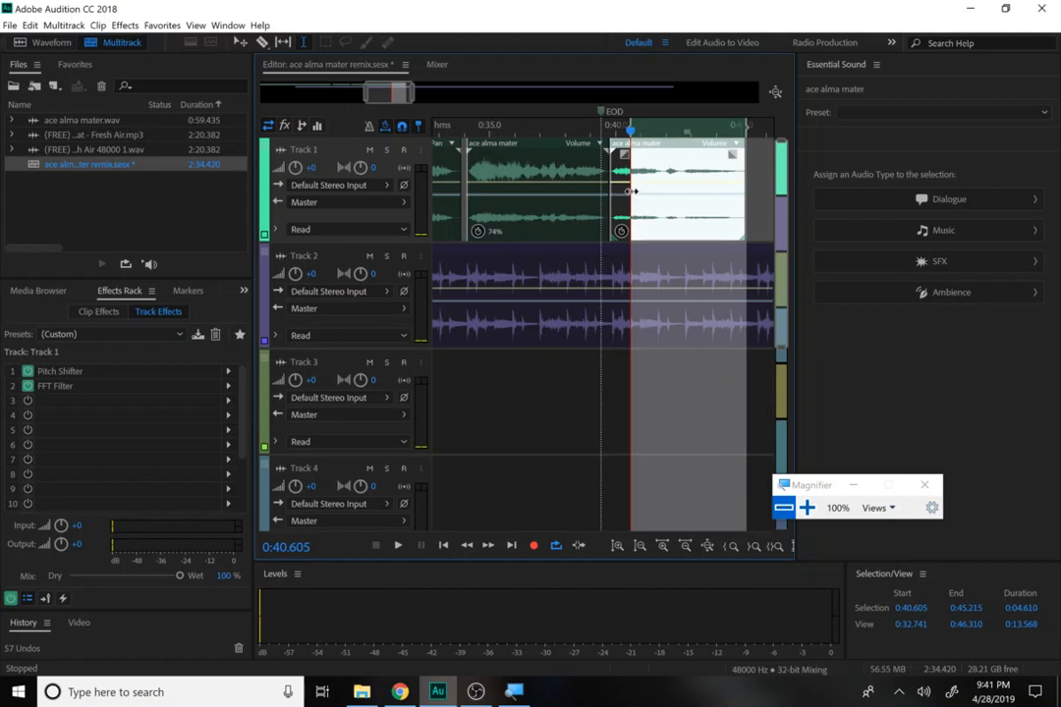
drag(632, 192, 607, 193)
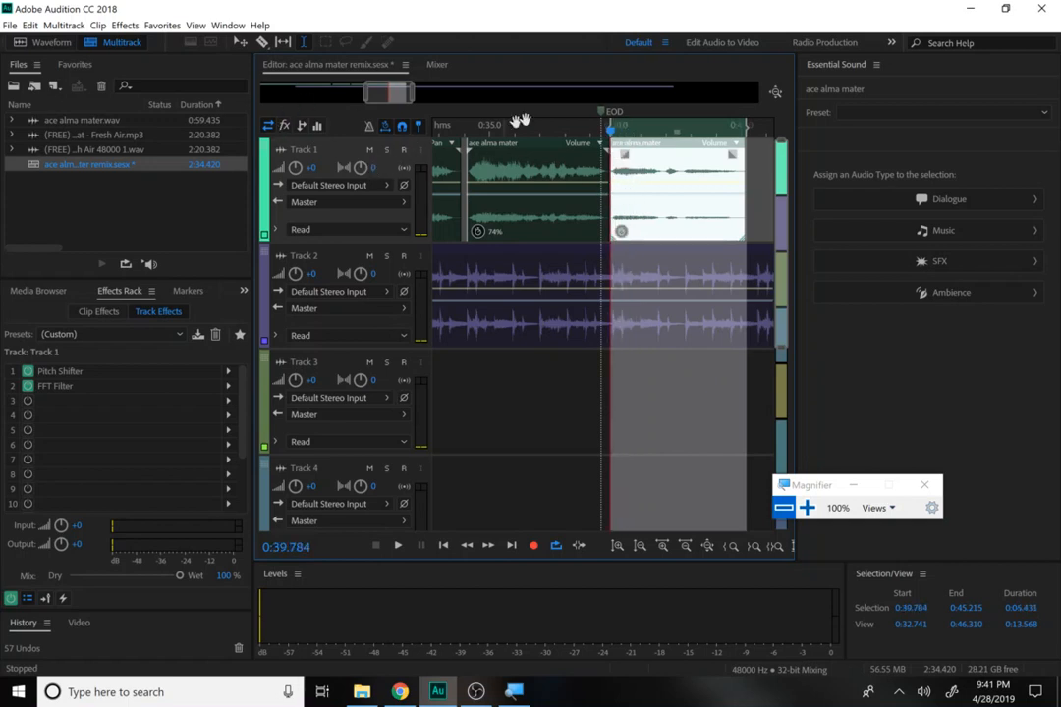
click(313, 168)
key(Return)
Step: Add the Amplify effect to Track 1 and adjust its linked left and right gain
click(125, 24)
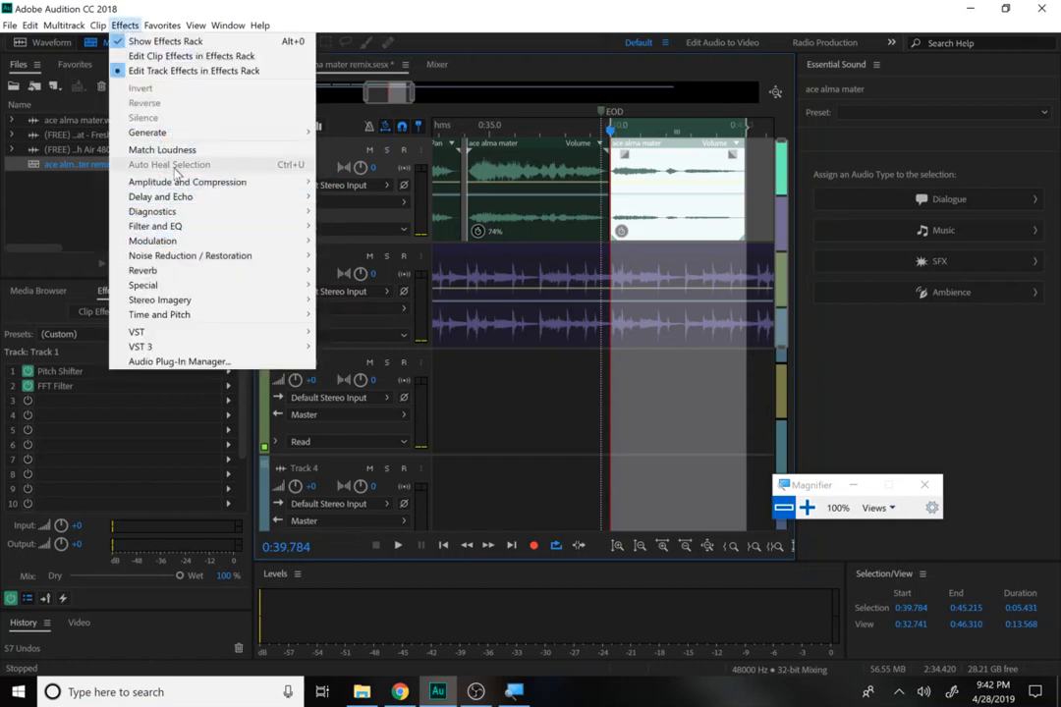
mouse_move(236, 182)
click(351, 182)
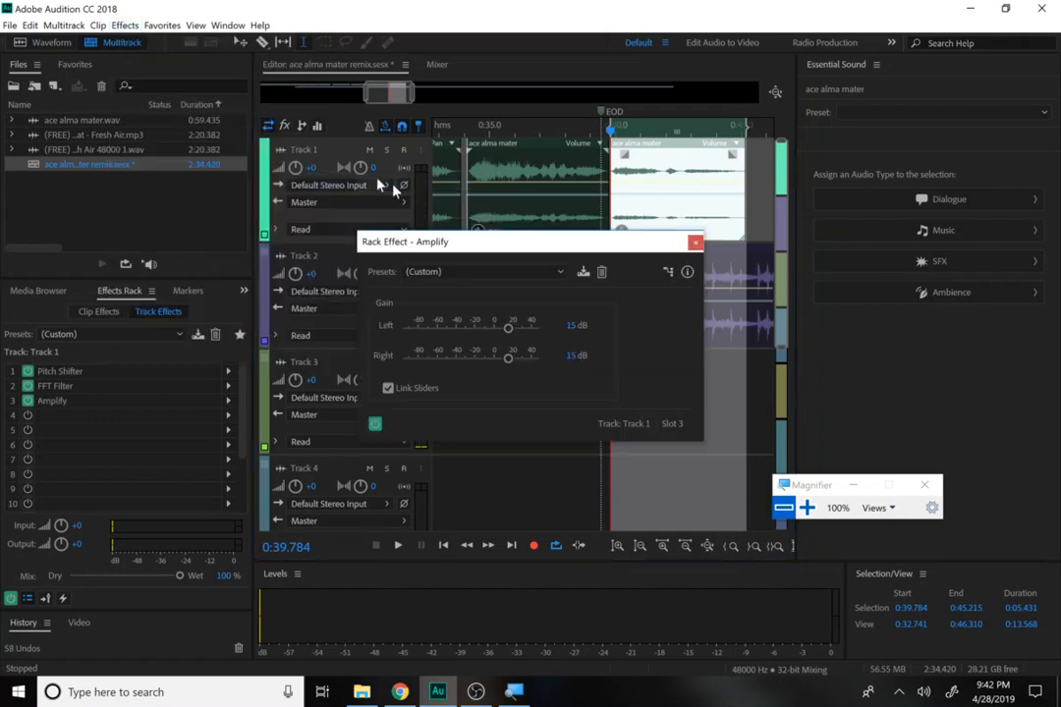
click(570, 327)
mouse_move(573, 335)
mouse_down()
mouse_move(557, 328)
mouse_move(571, 336)
mouse_up()
click(695, 242)
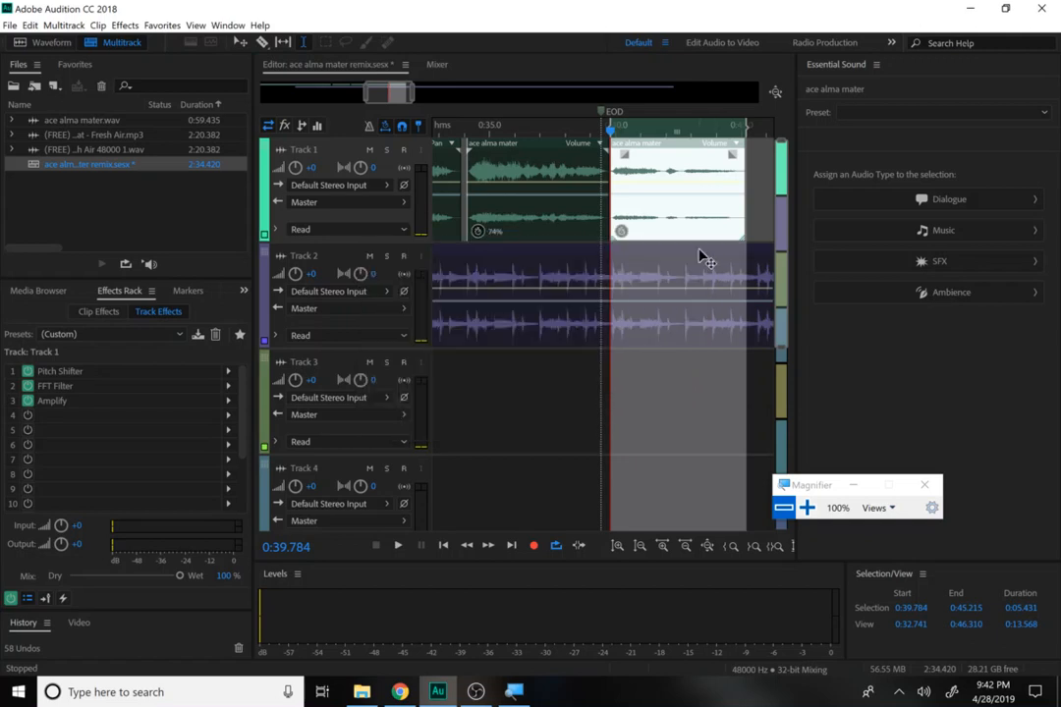
Step: Play the selected phrase, clear the selection, and play the session from 0:39.233 to 0:54.253
key(space)
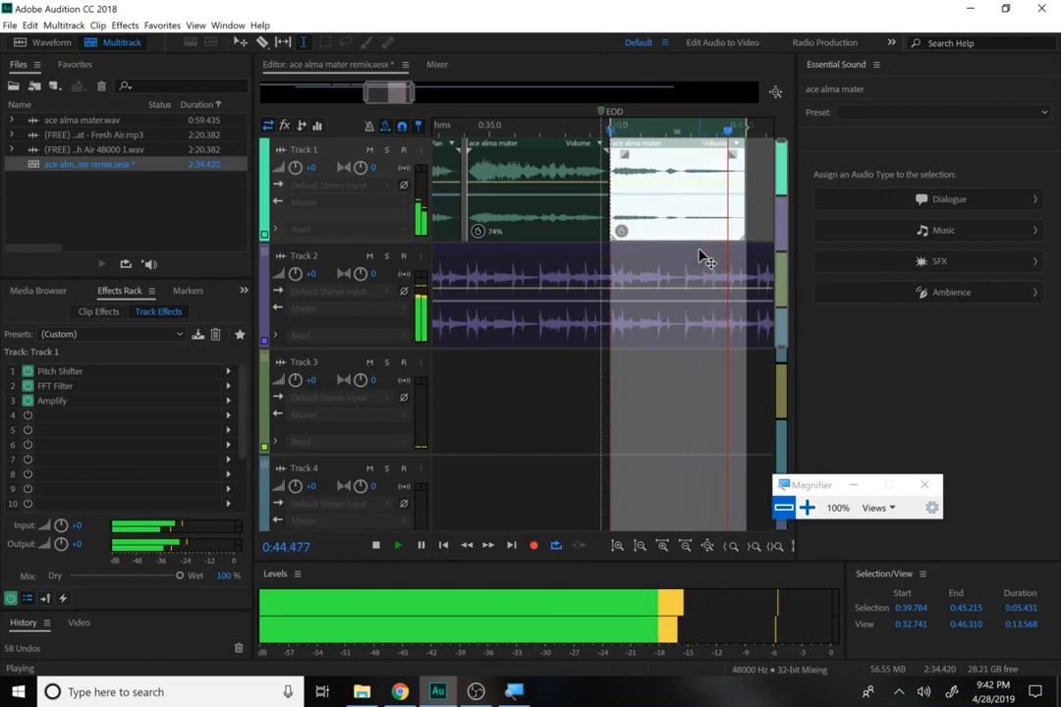
click(762, 181)
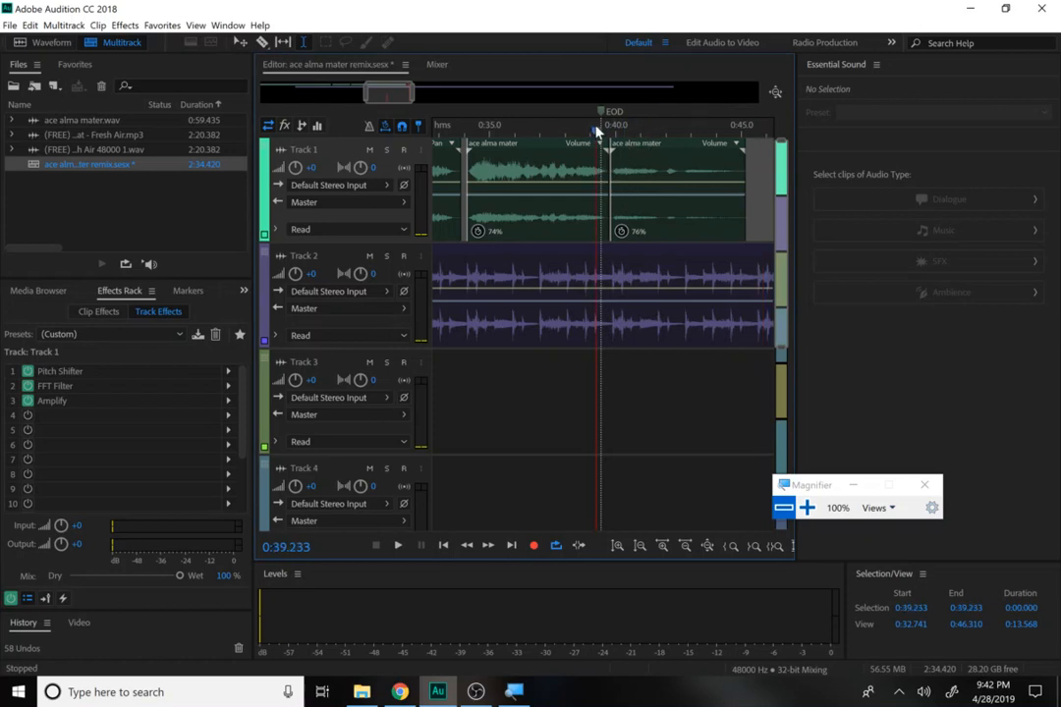
key(space)
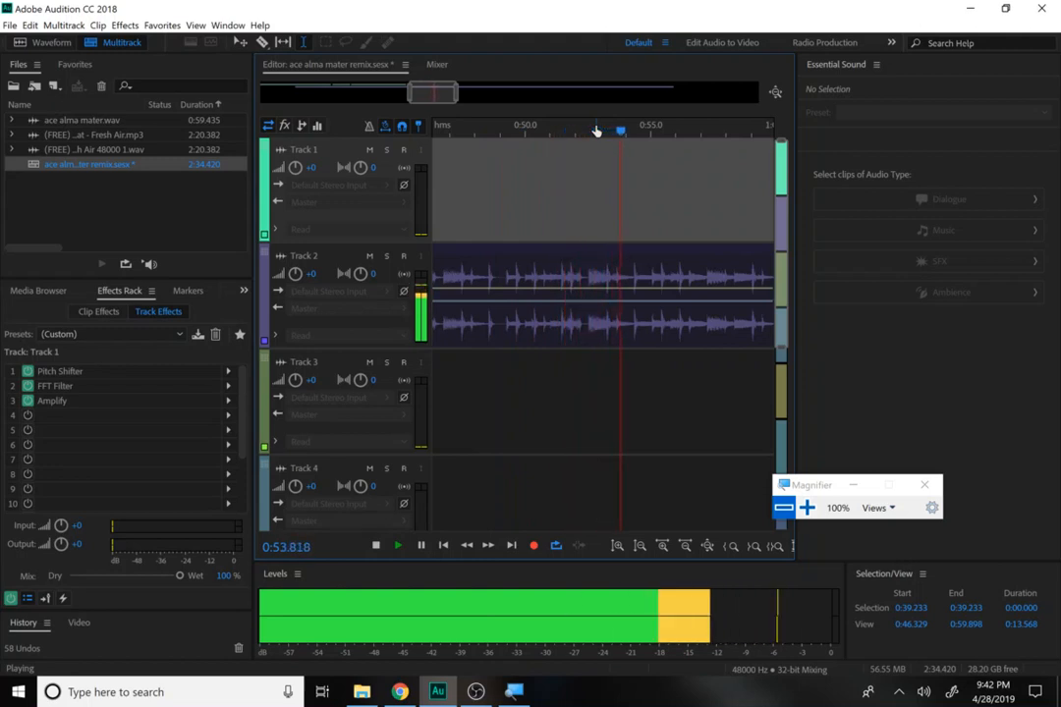
key(space)
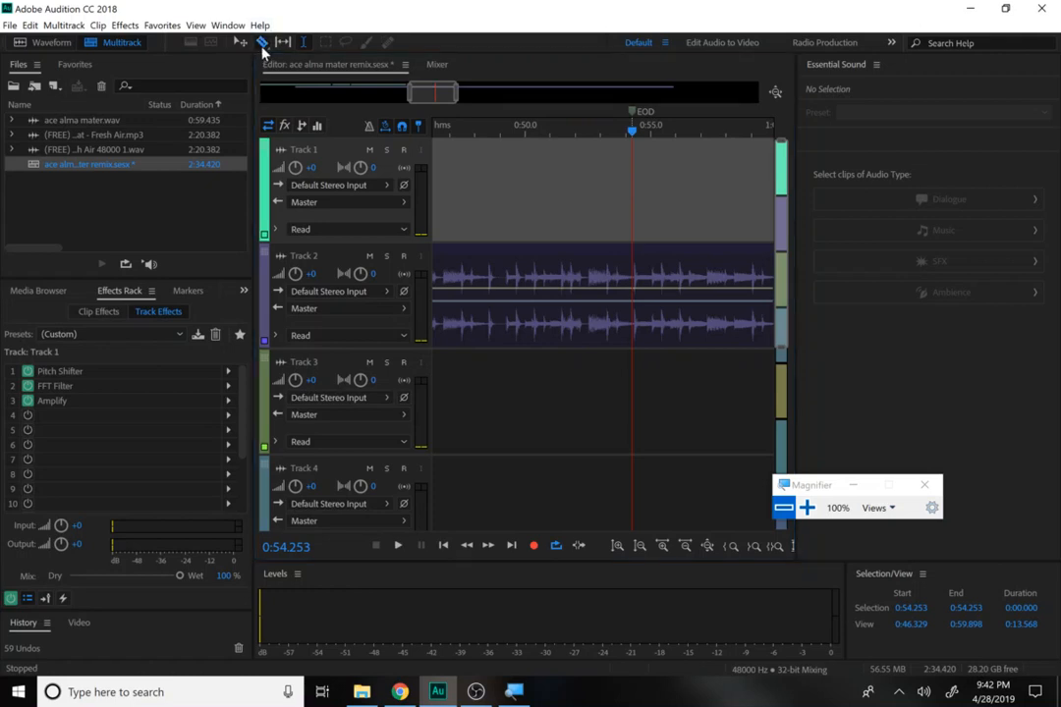
Step: Split the lo-fi beat clip on Track 2 at 0:54.253 and delete the part after the split
click(637, 275)
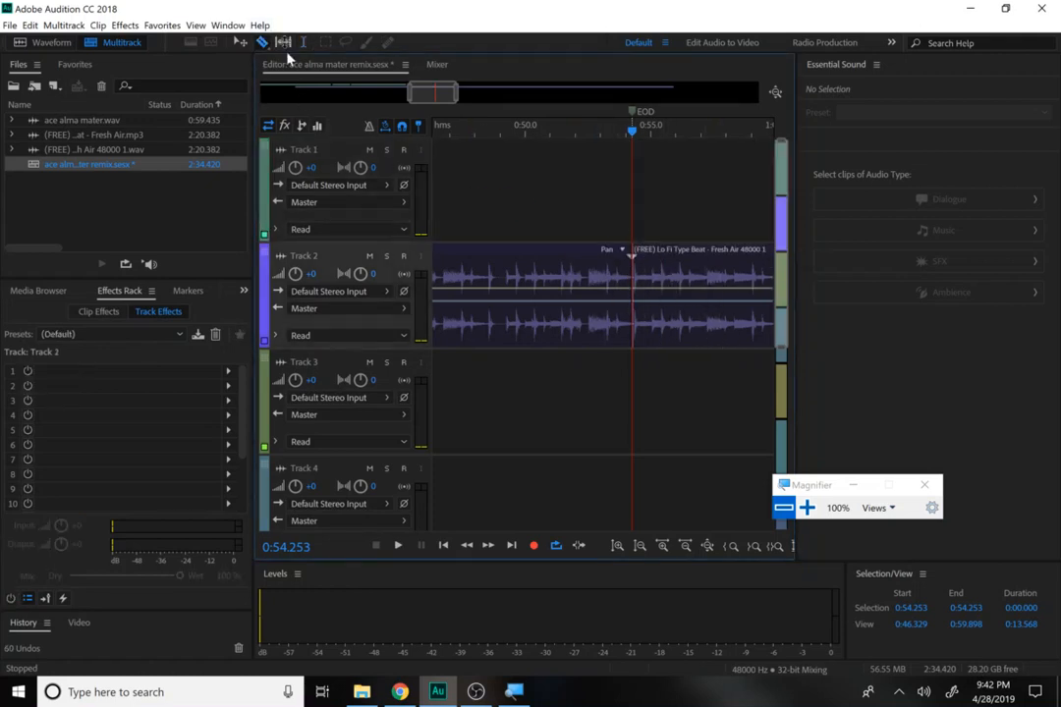
click(240, 42)
click(678, 283)
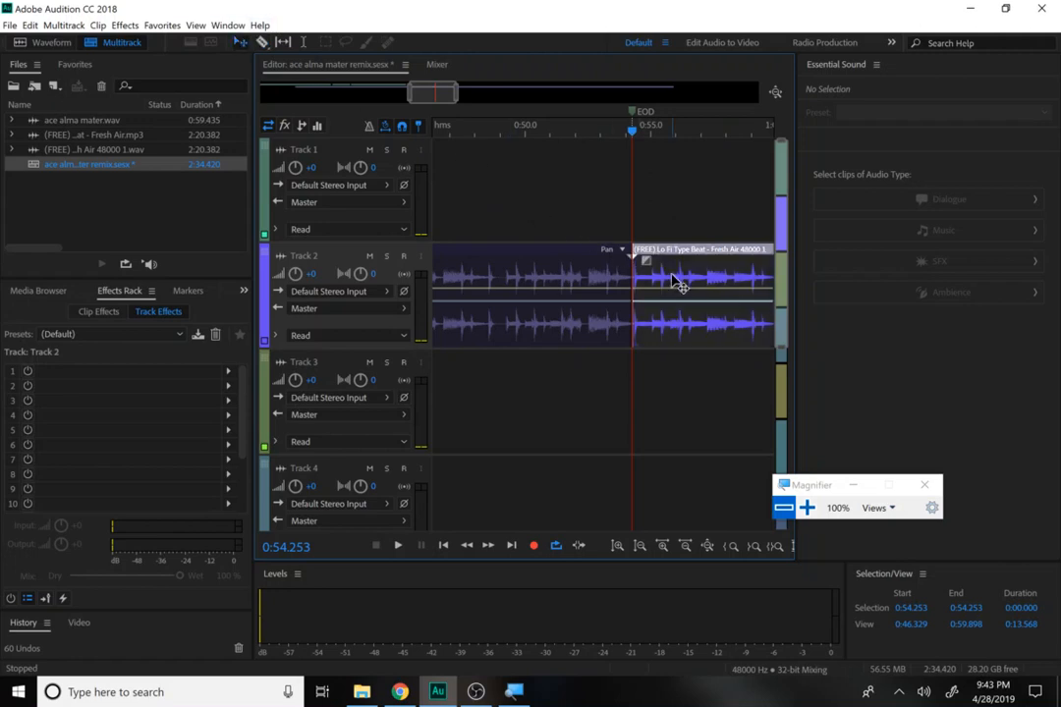
key(Delete)
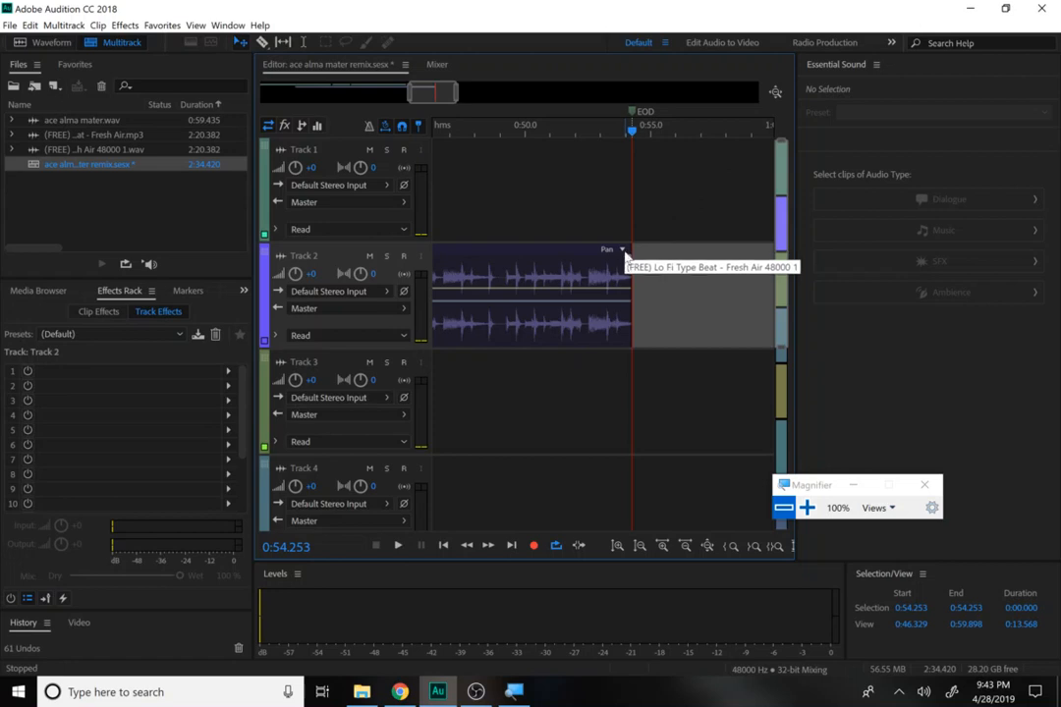
Step: Add a fade-out of about 3.7 s to the end of the lo-fi beat clip on Track 2
click(623, 251)
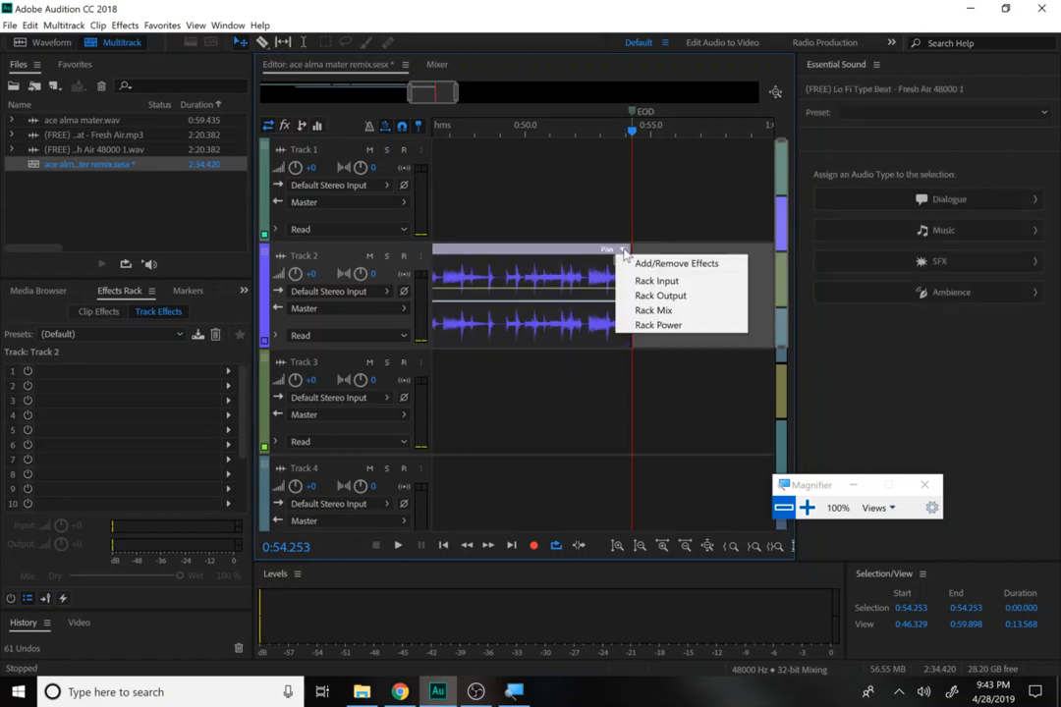
click(758, 372)
click(496, 247)
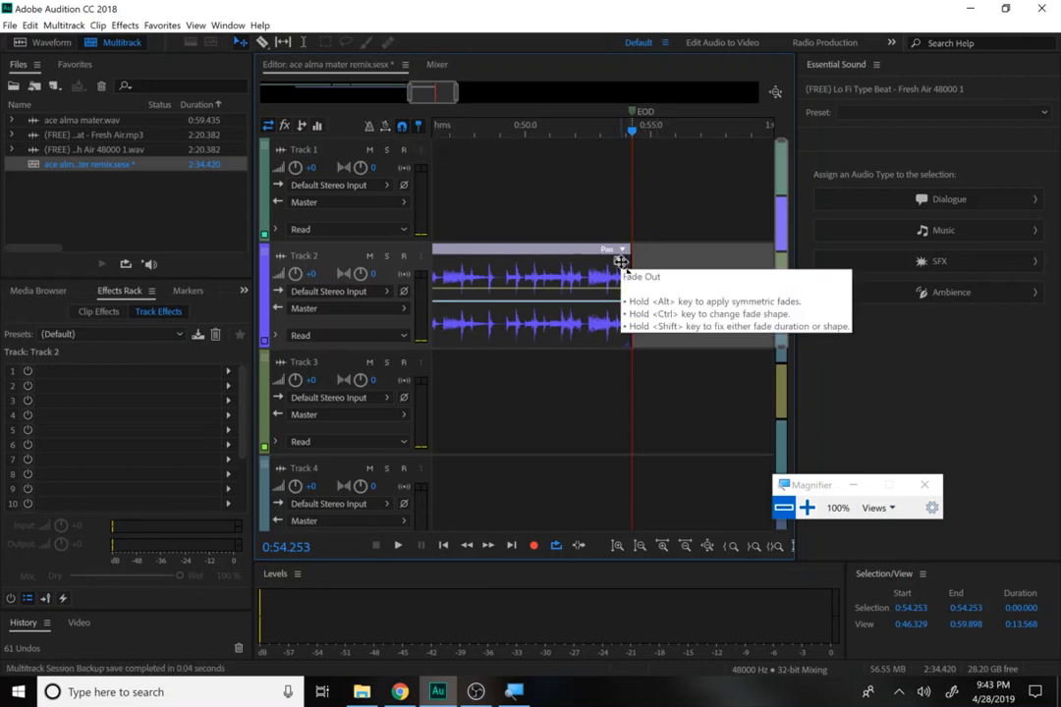
drag(621, 261, 636, 285)
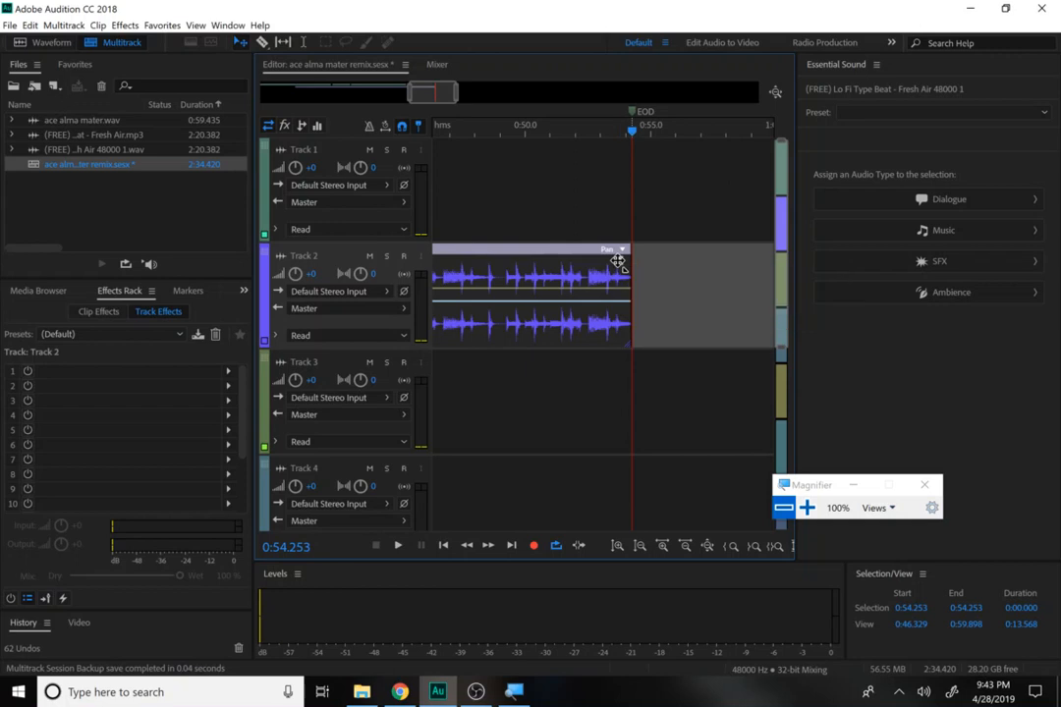
drag(618, 260, 524, 260)
Step: Play the end of the lo-fi beat from 0:48.118 to check its fade-out
click(478, 128)
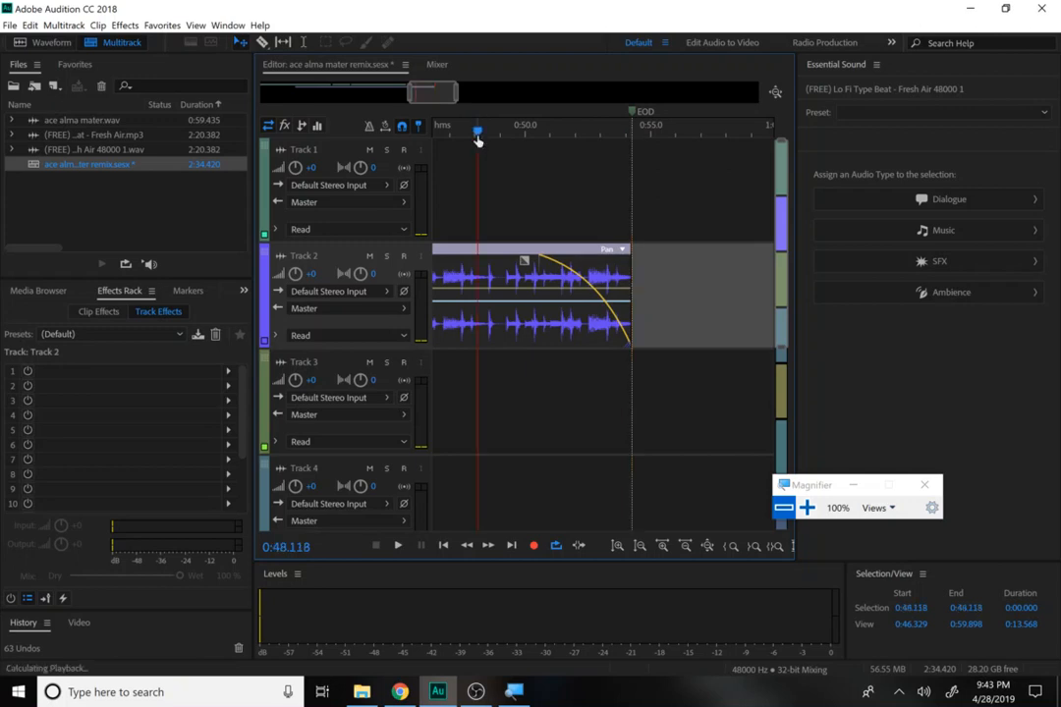
key(space)
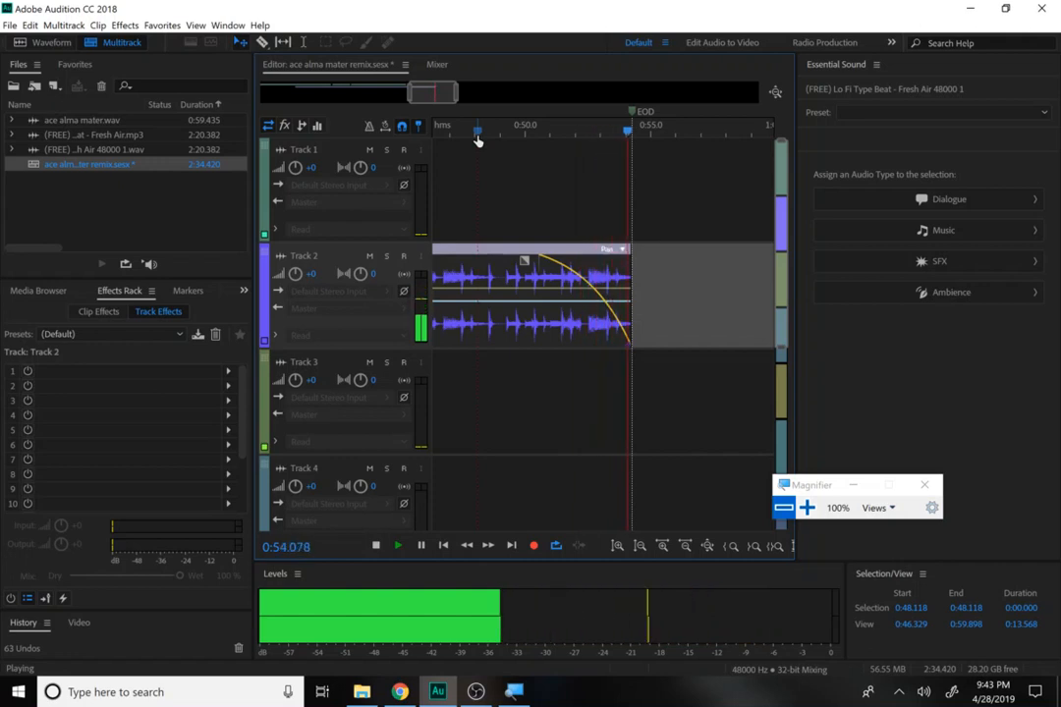
key(space)
Step: Play the whole session from 0:00.000 with all clips in view
key(Home)
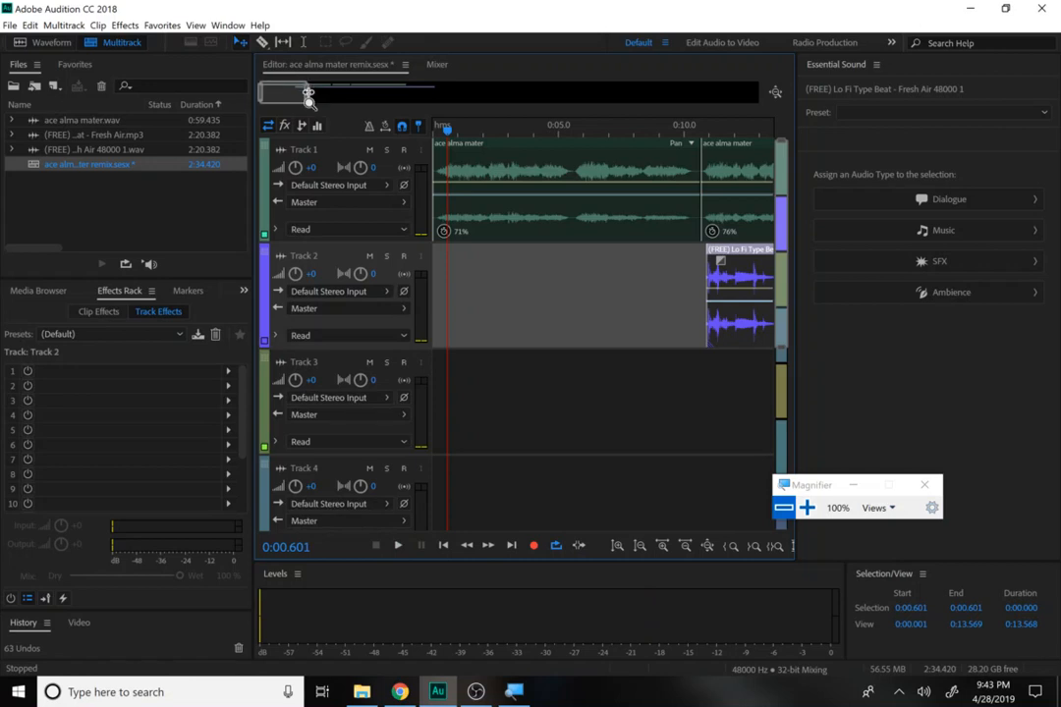
drag(308, 94, 473, 93)
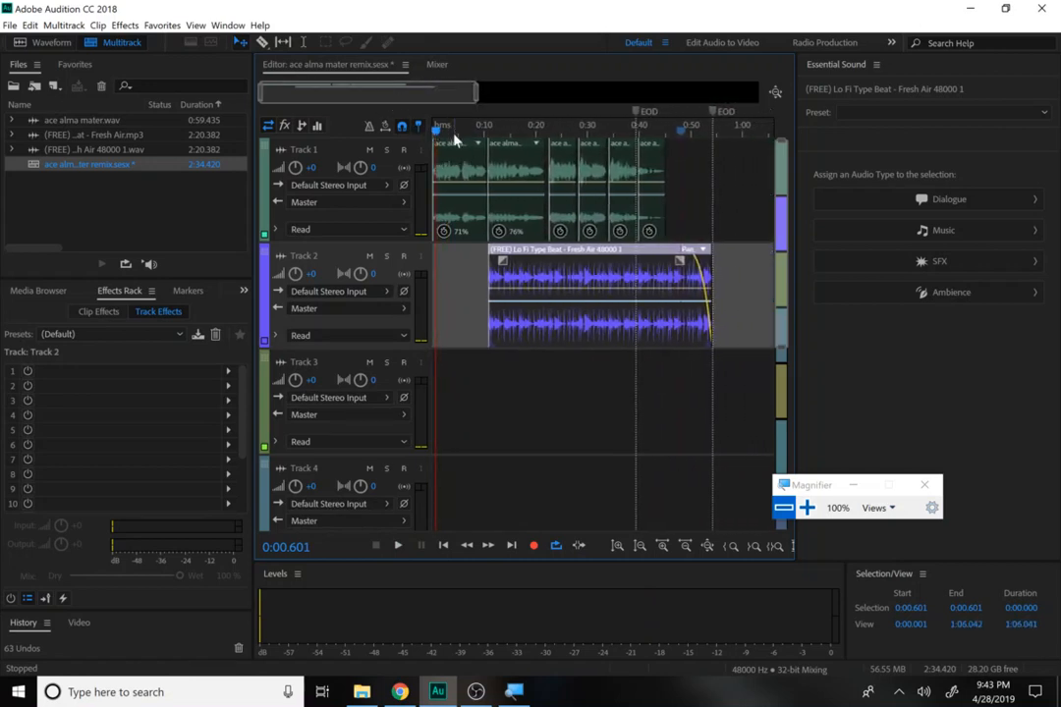
drag(454, 137, 414, 134)
key(space)
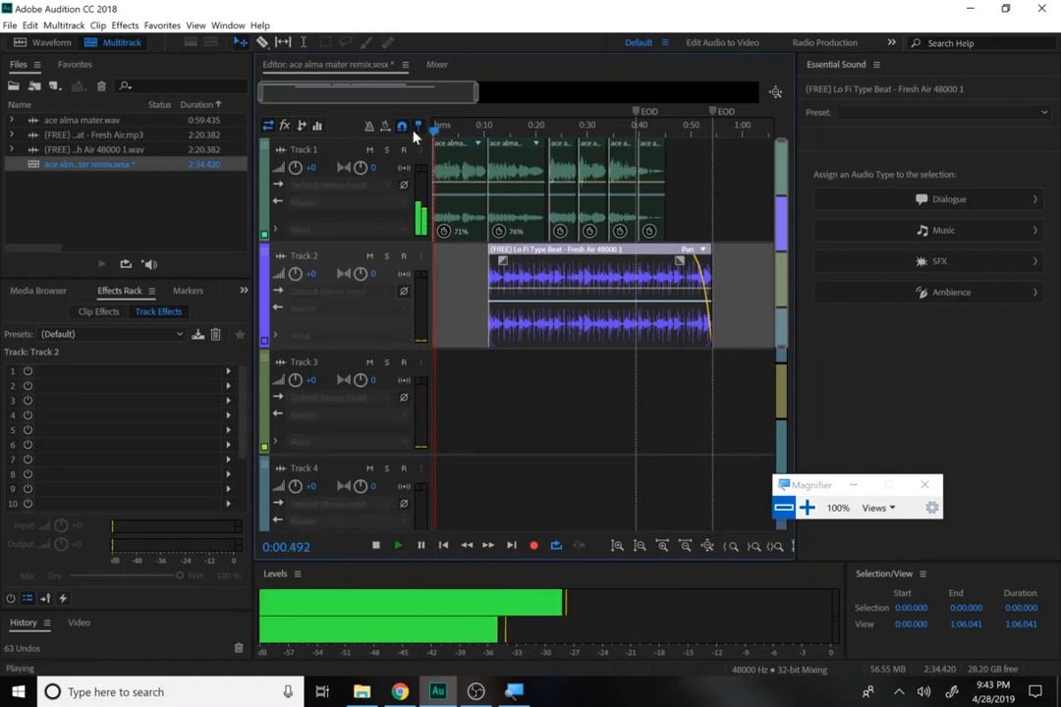
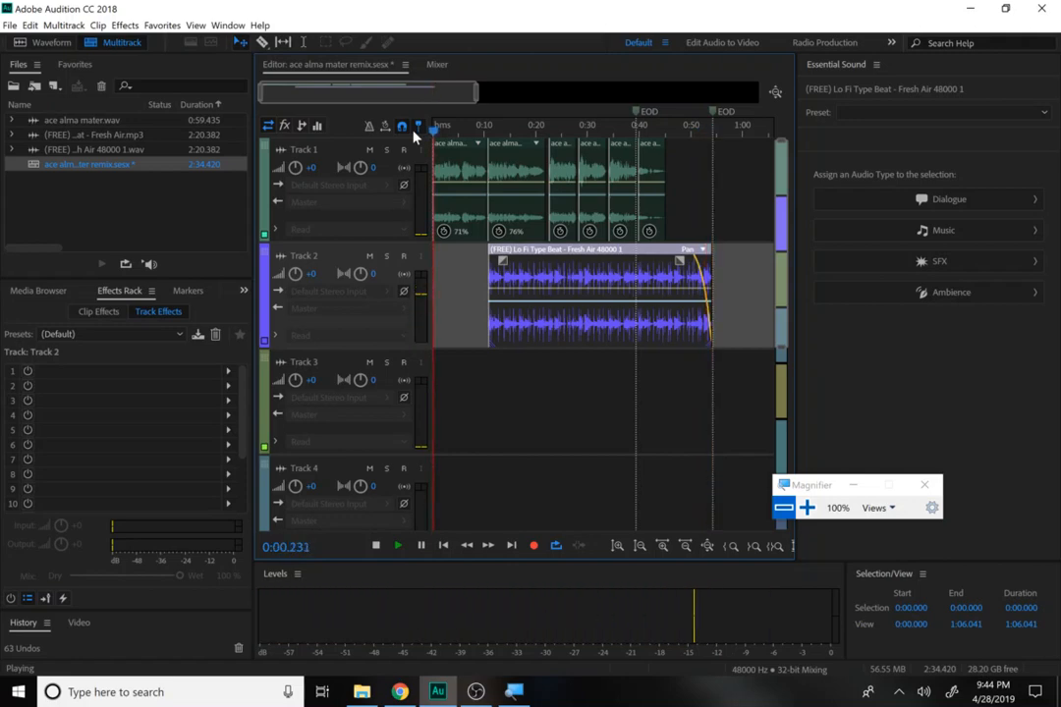
key(space)
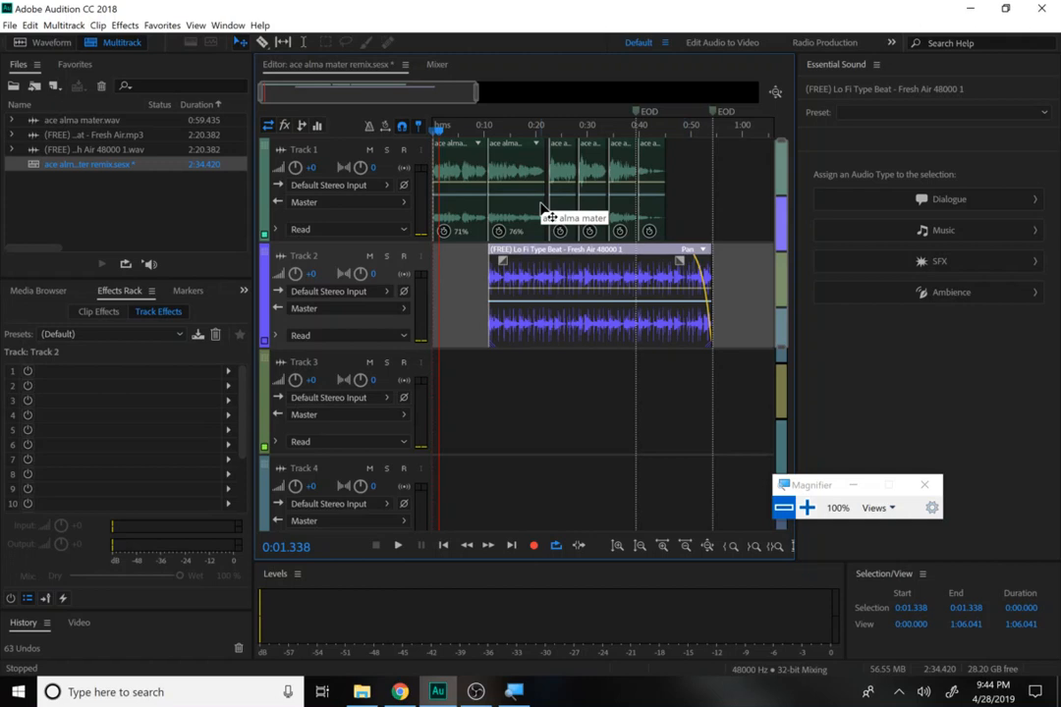
Step: Save the multitrack session and copy its outside media files to the session folder
click(9, 25)
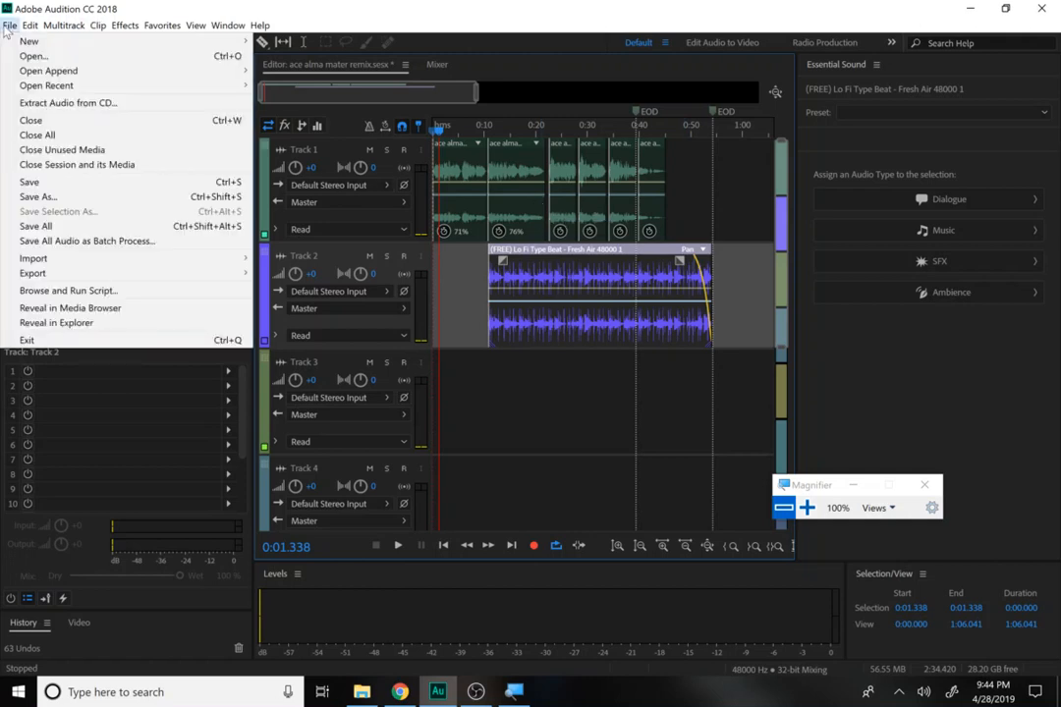
click(67, 188)
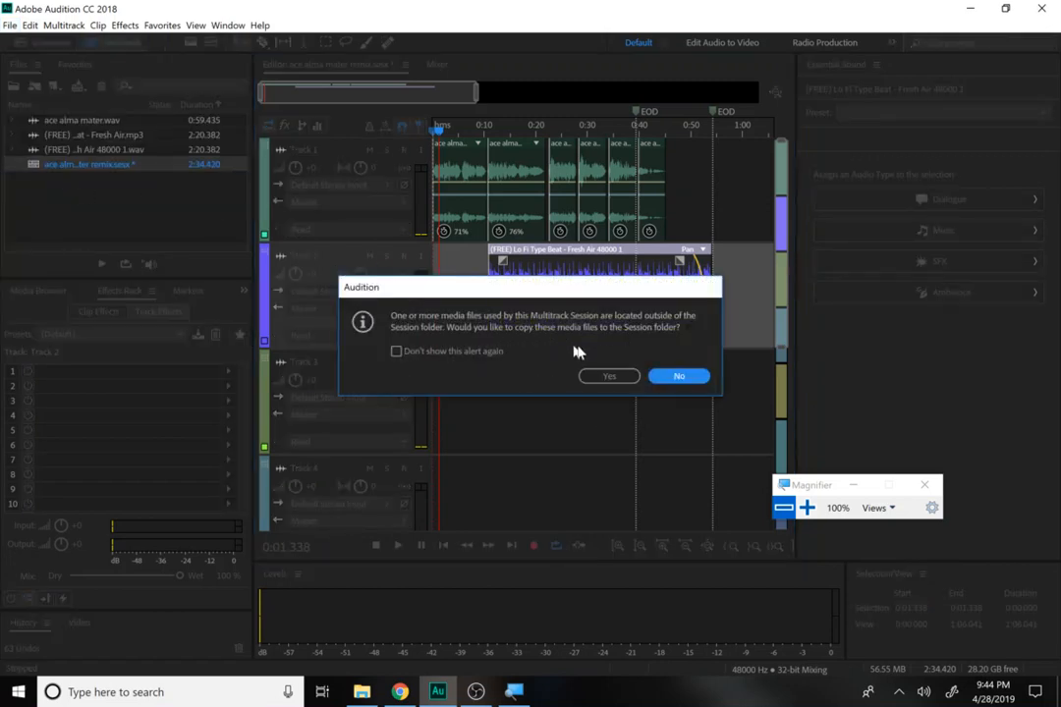
click(598, 375)
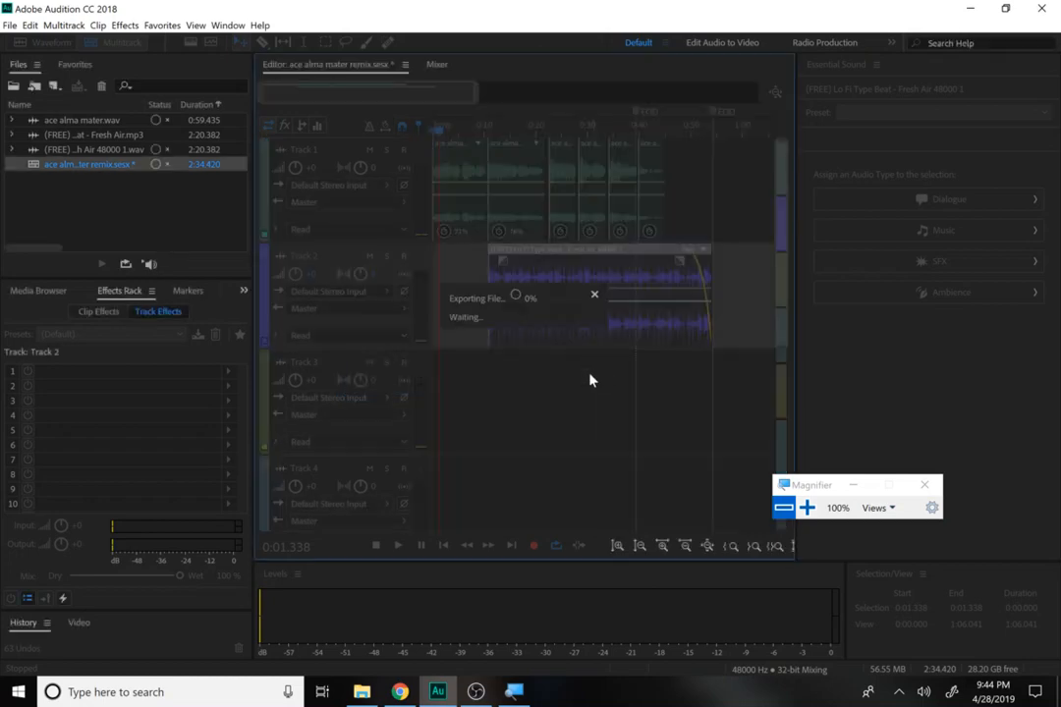
Step: Start a multitrack mixdown export of the entire session and set its format to MP3 Audio
click(4, 23)
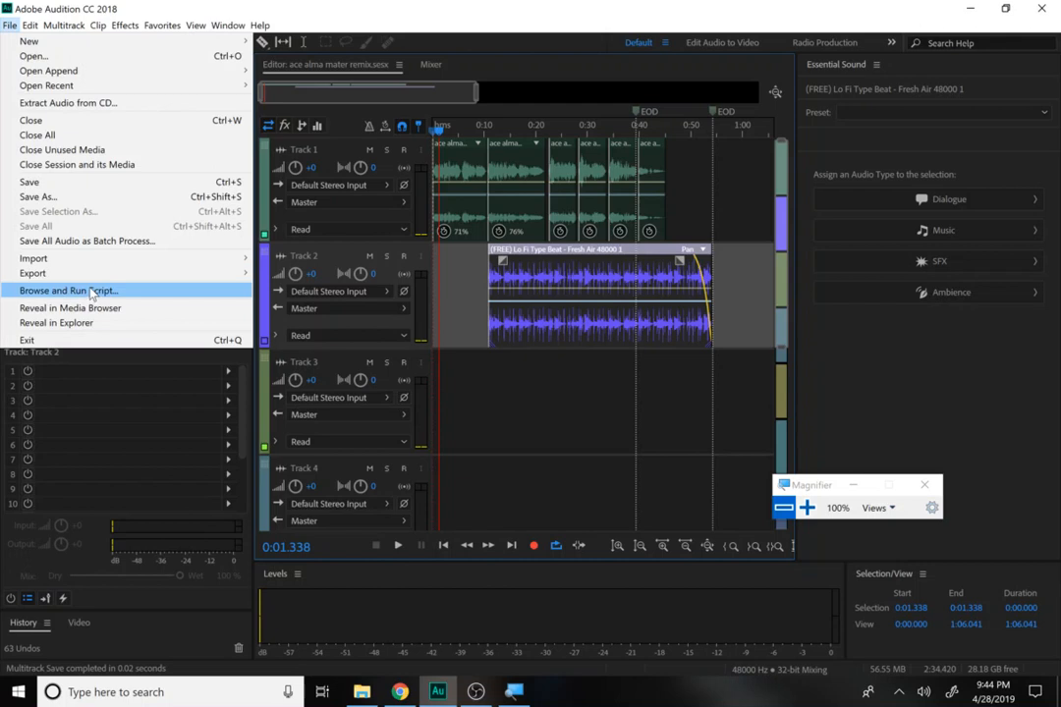
mouse_move(88, 274)
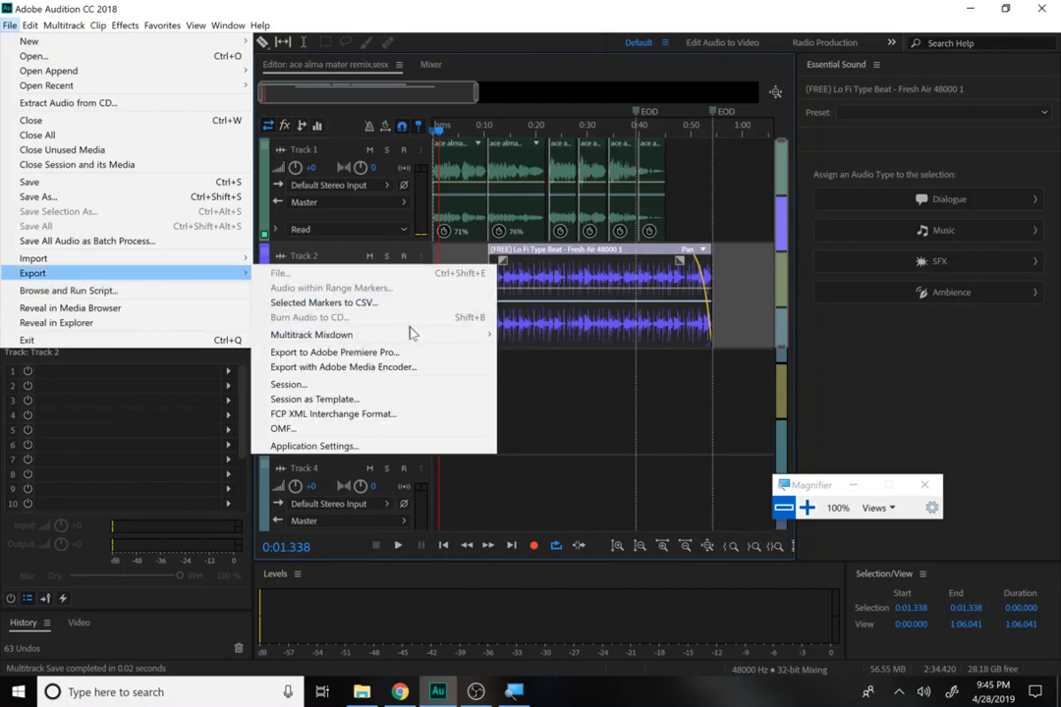
mouse_move(413, 334)
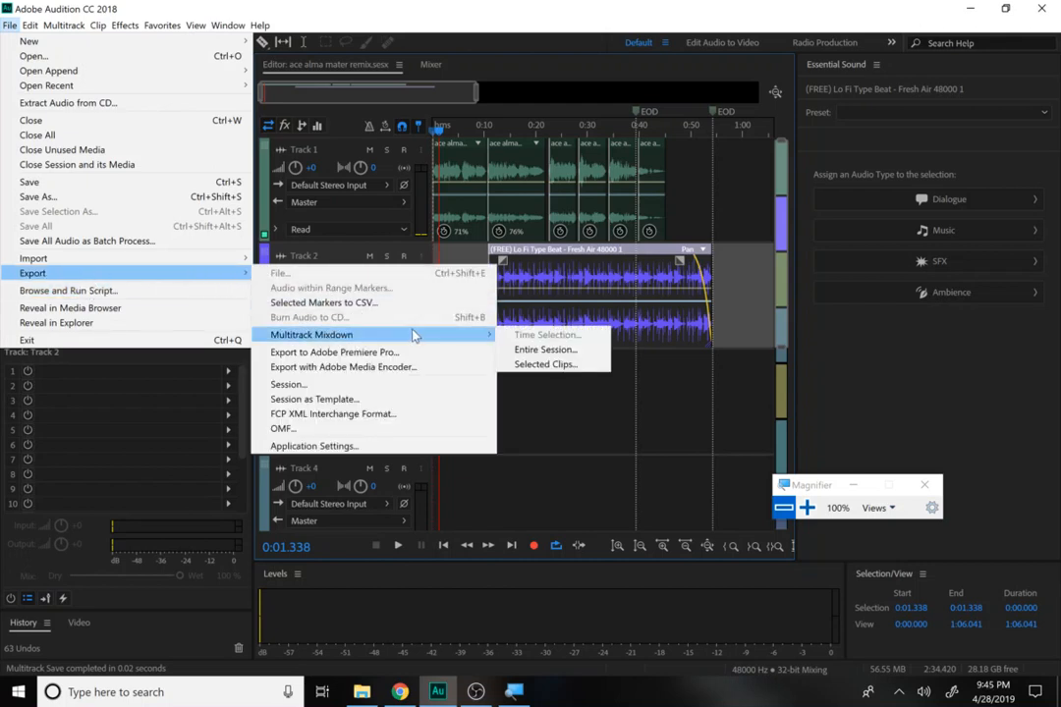
click(544, 349)
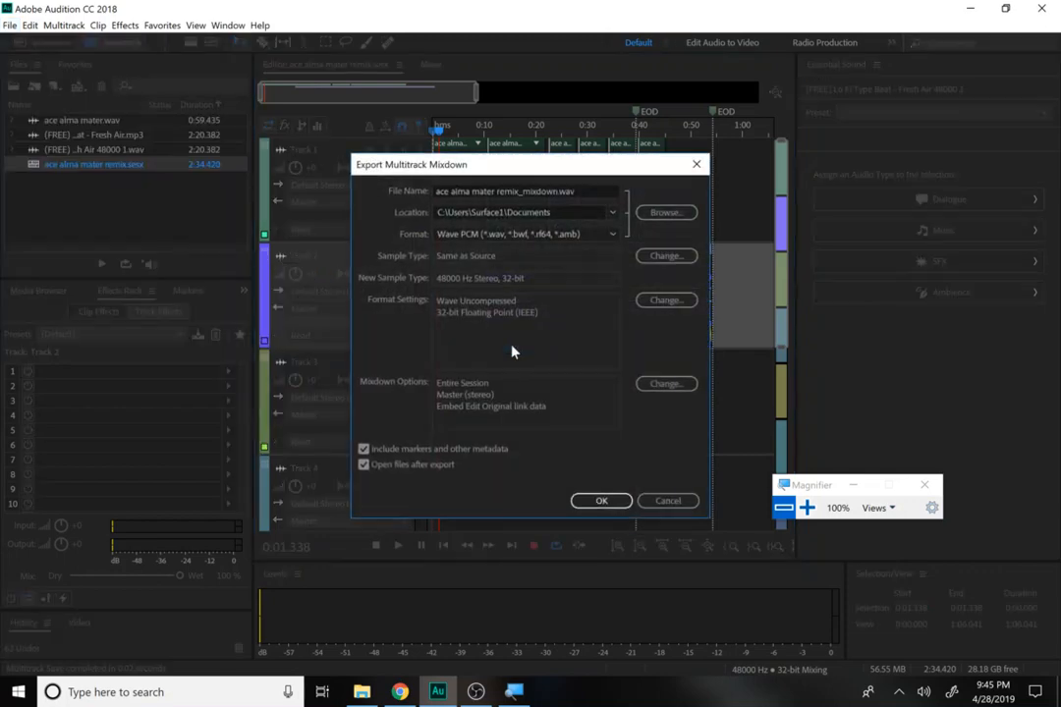
click(576, 192)
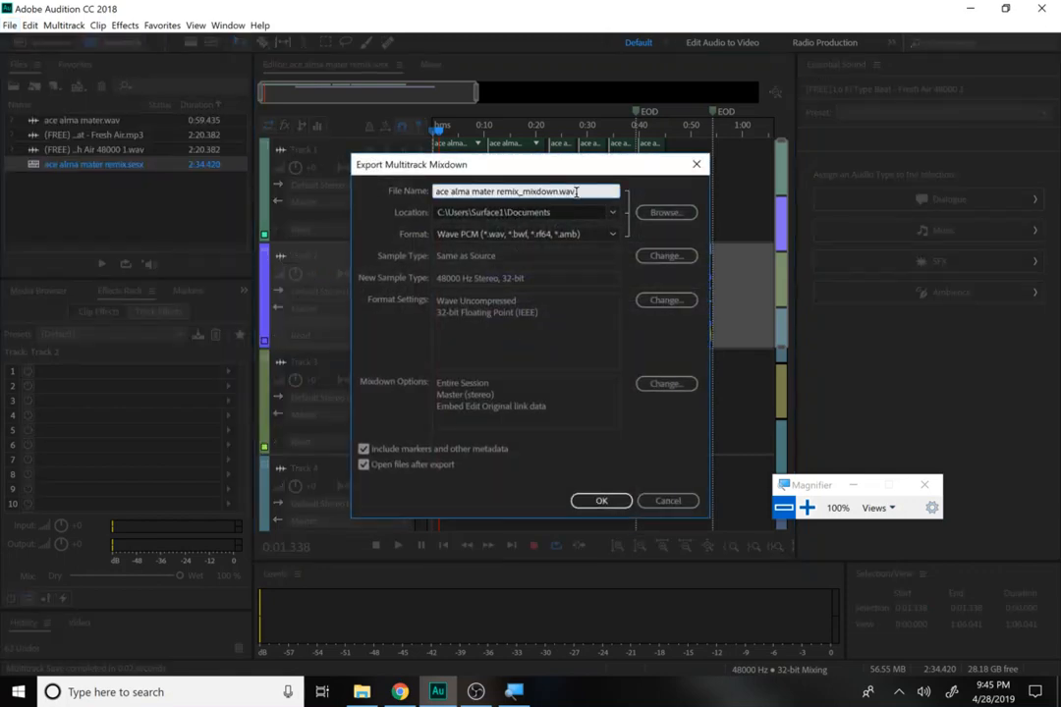
click(525, 236)
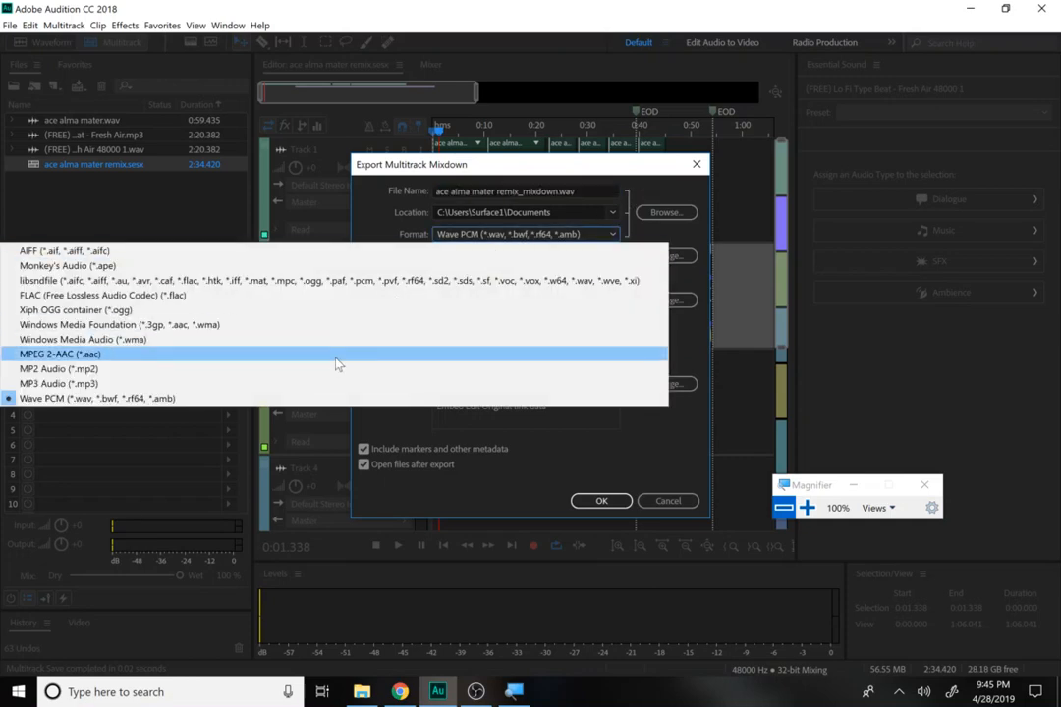
click(325, 386)
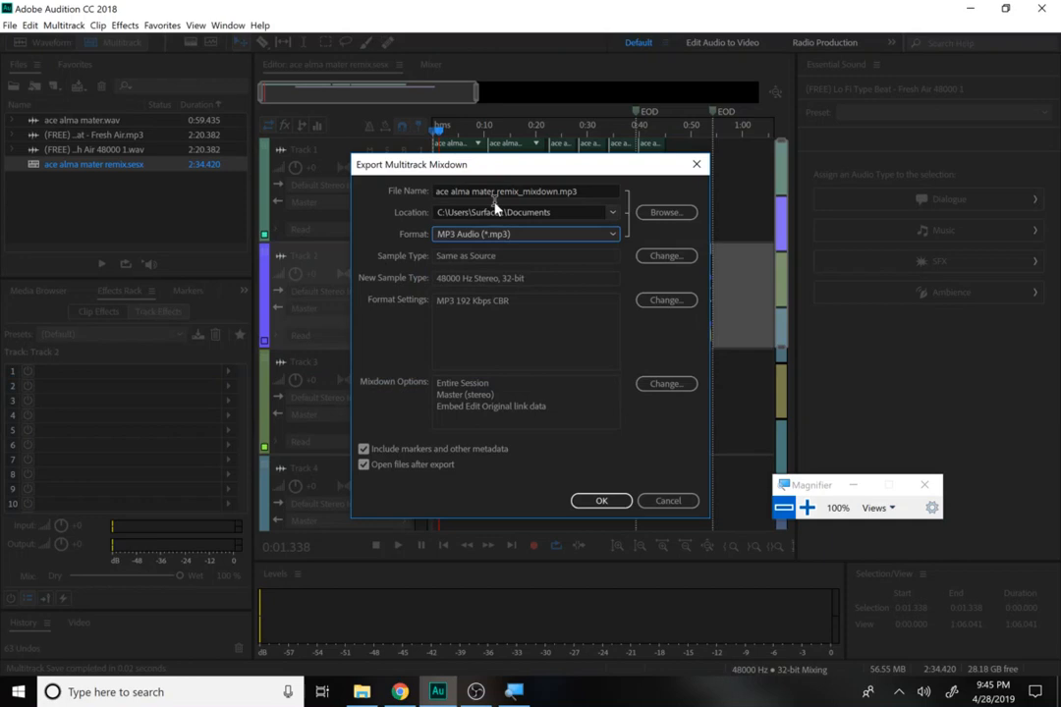
Step: Rename the mixdown file as "remix" followed by the person's title and surname
click(595, 190)
drag(595, 190, 379, 191)
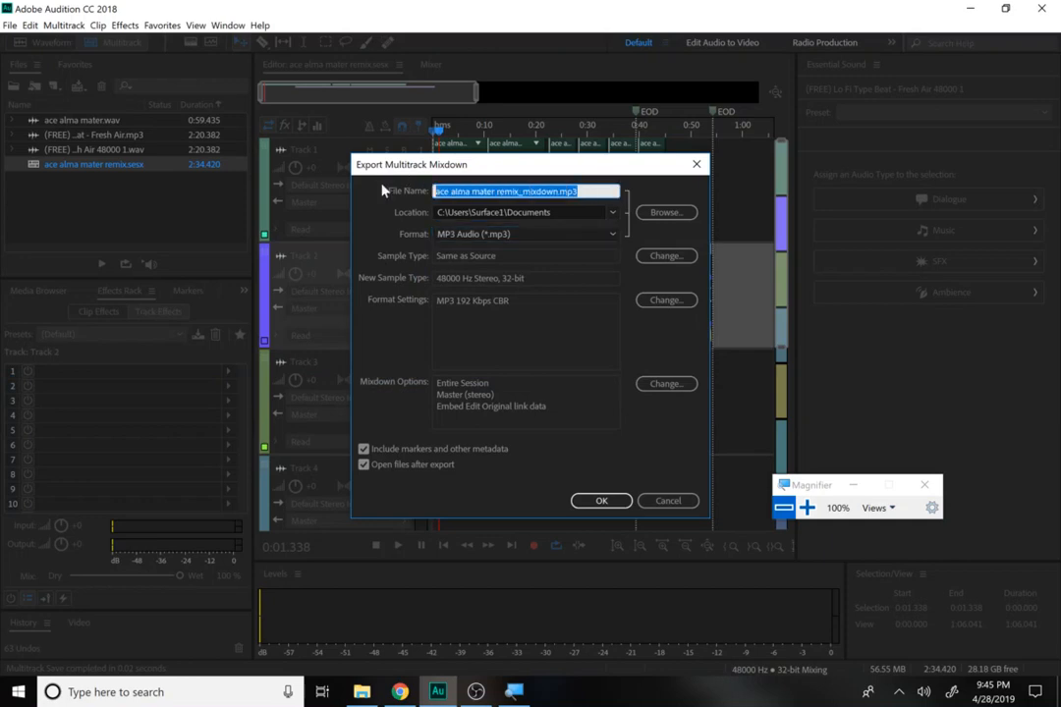
click(580, 191)
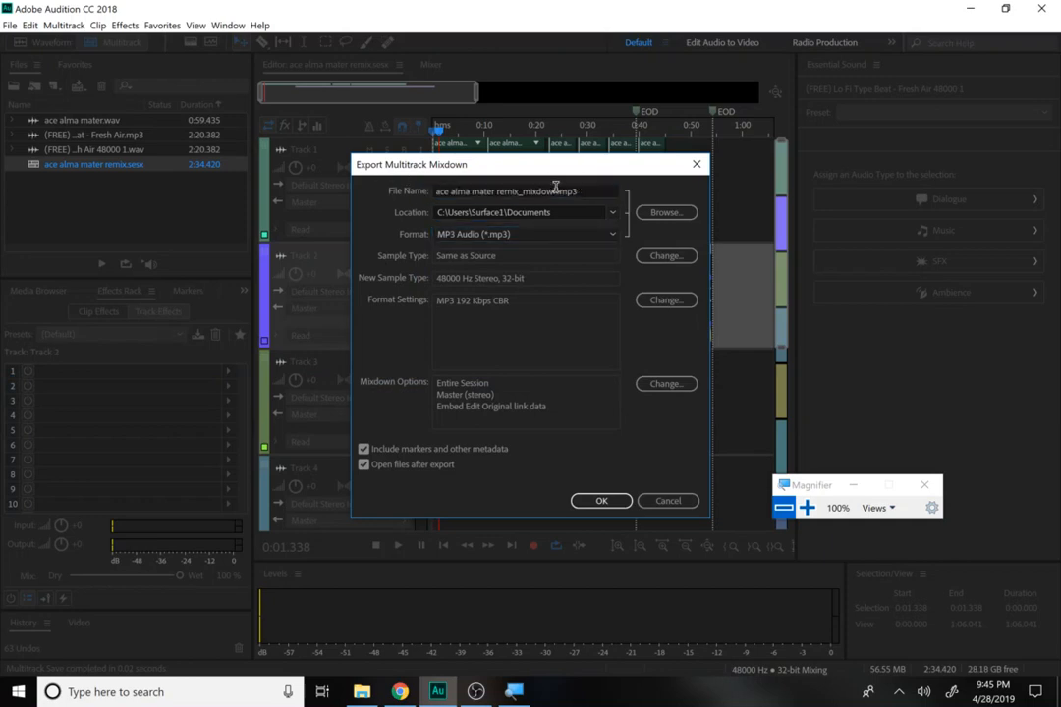
drag(594, 191, 349, 191)
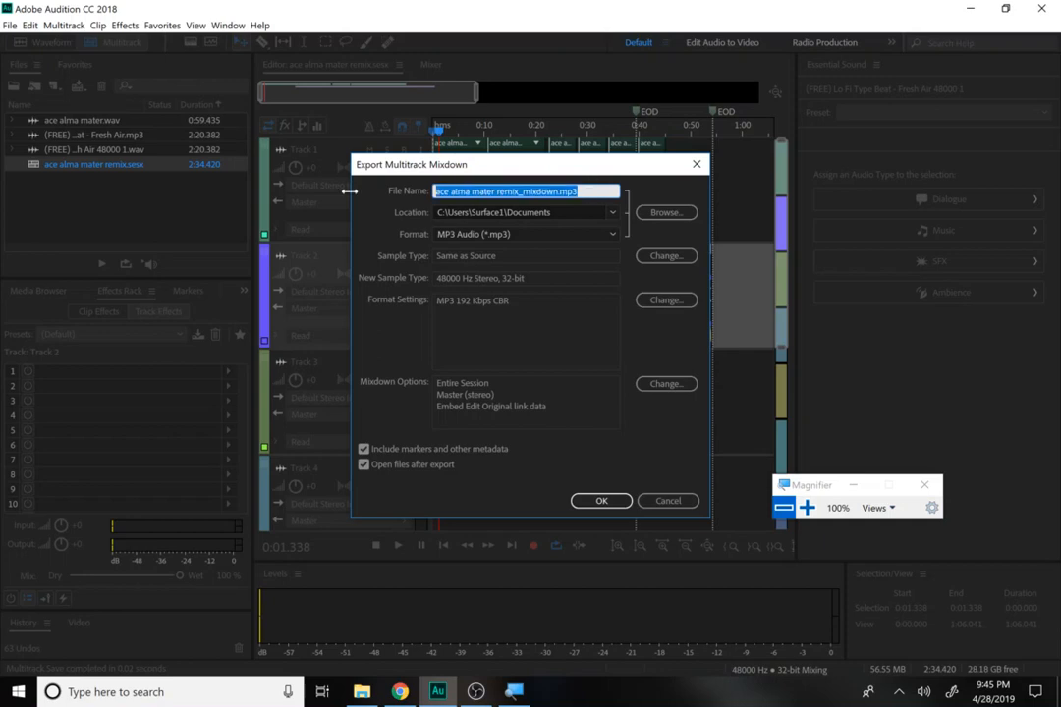
text(remix)
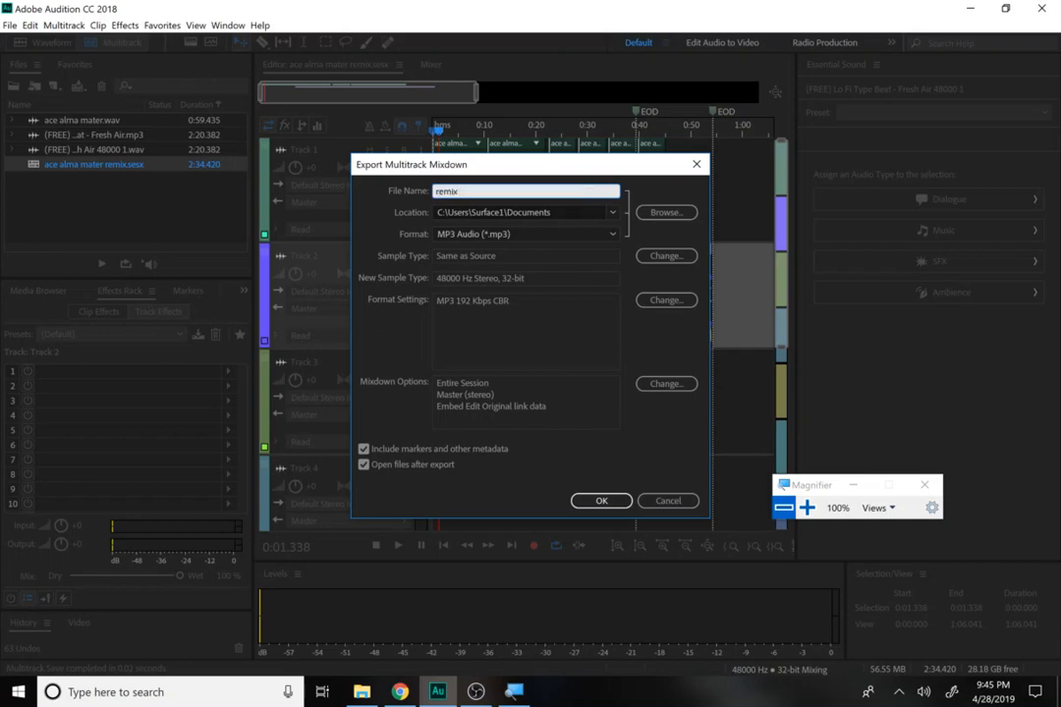
text( mr lobello)
Step: Set the export location to the ace alma mater remix folder in Music > audio projects and export the mixdown
click(654, 222)
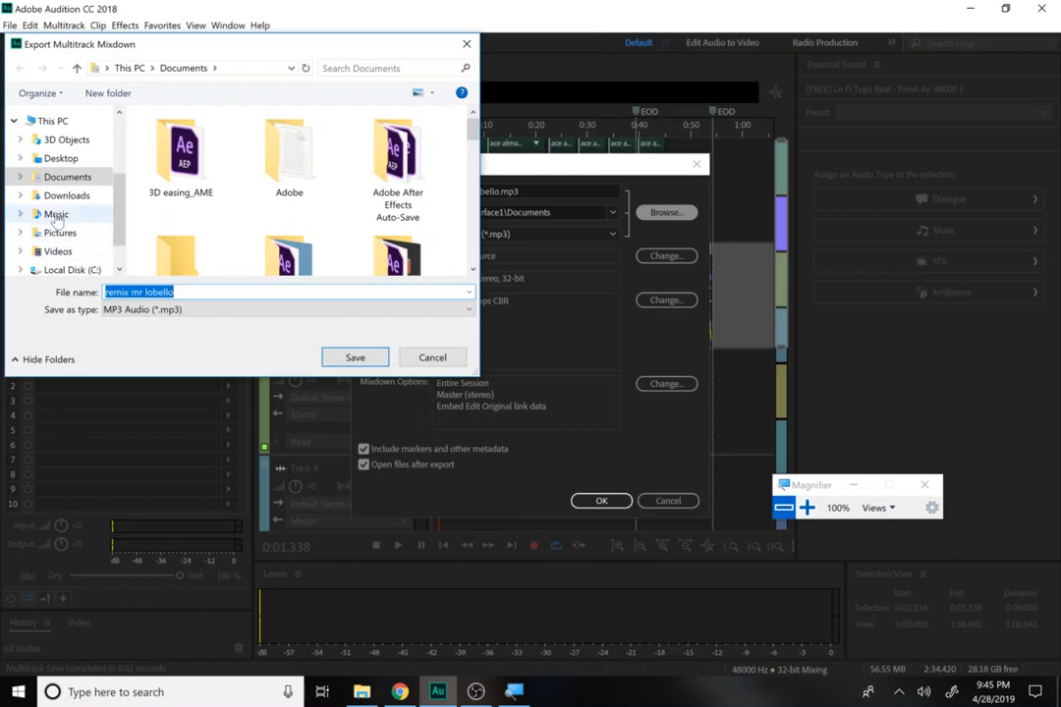
click(56, 215)
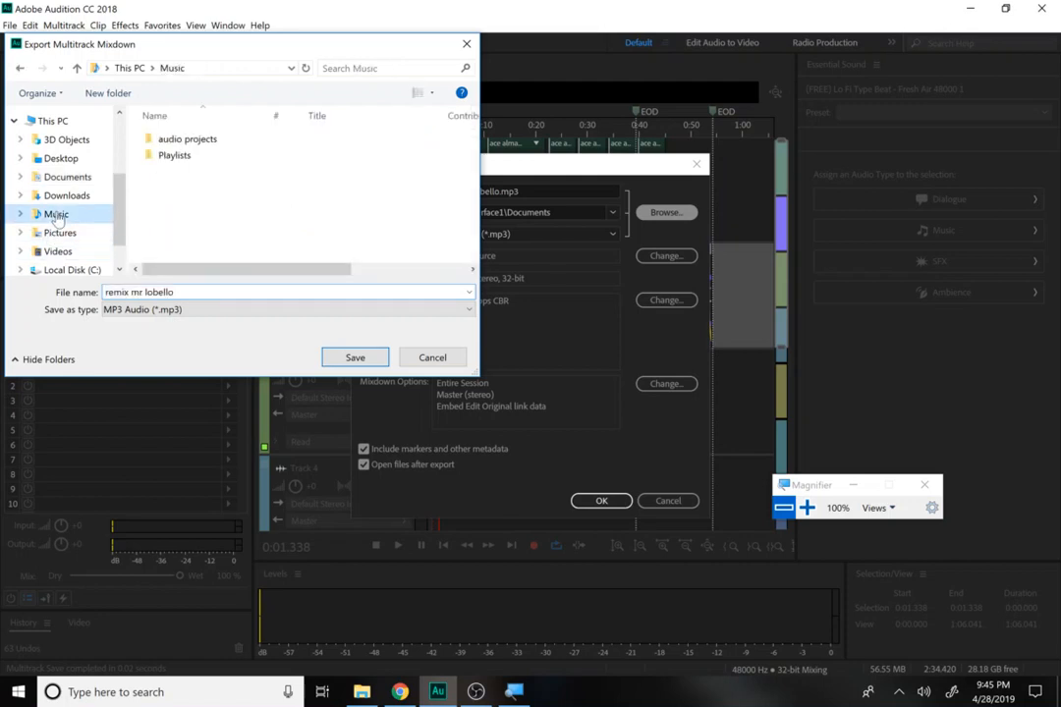
double_click(175, 138)
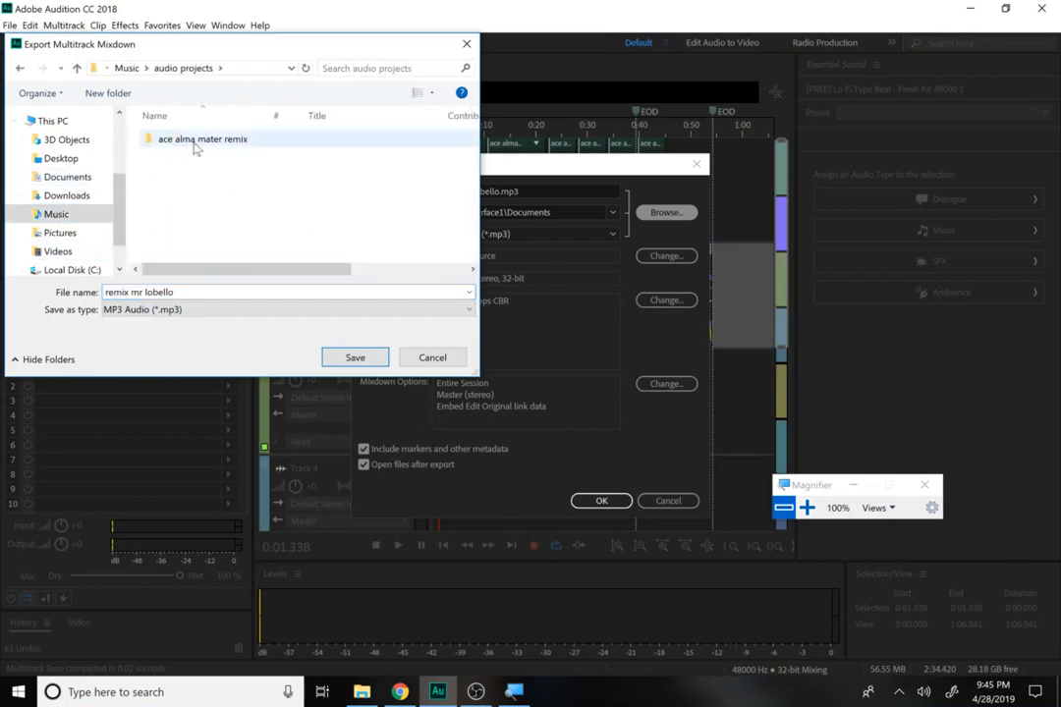
double_click(196, 143)
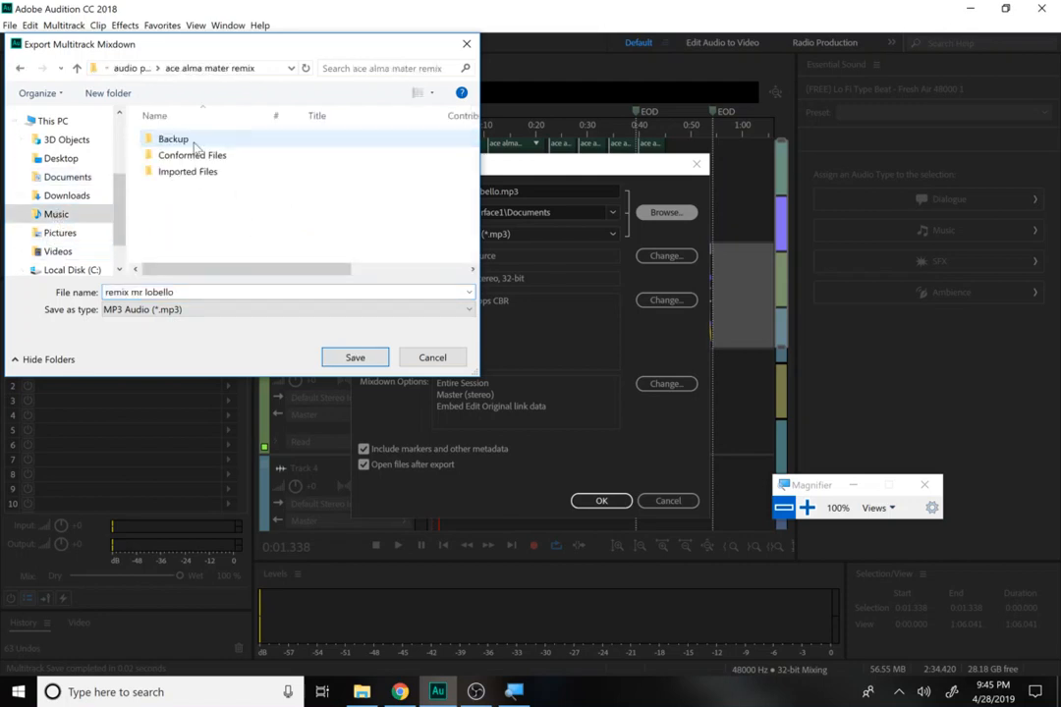
click(339, 358)
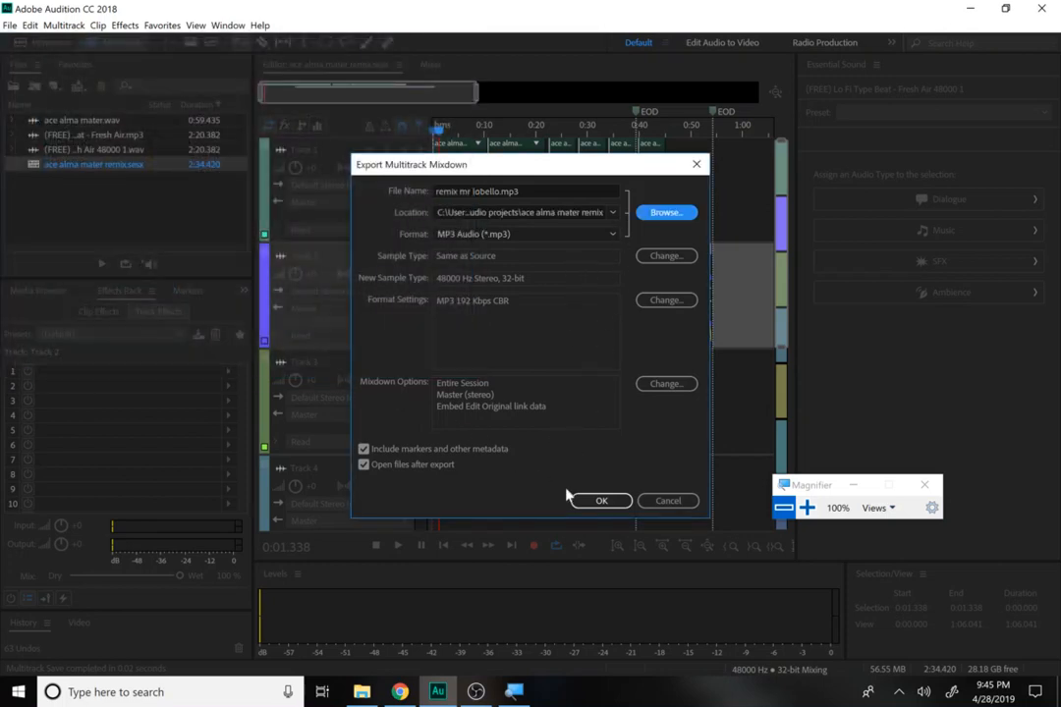
click(591, 501)
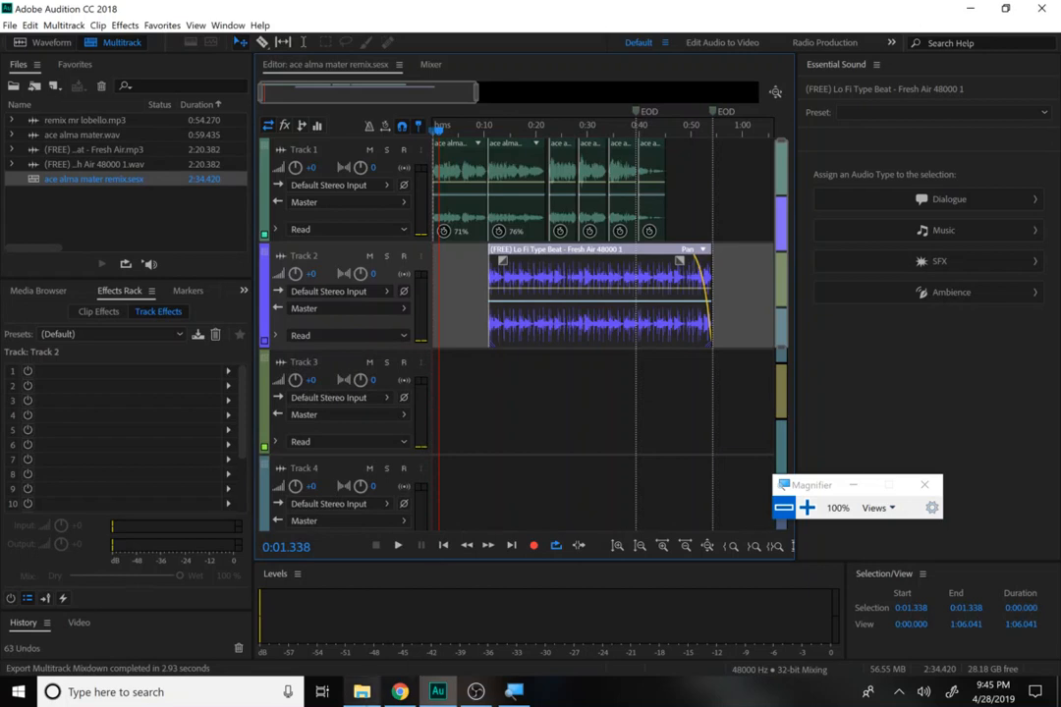
Step: Switch to File Explorer and open the ace alma mater remix folder in Music > audio projects
click(362, 691)
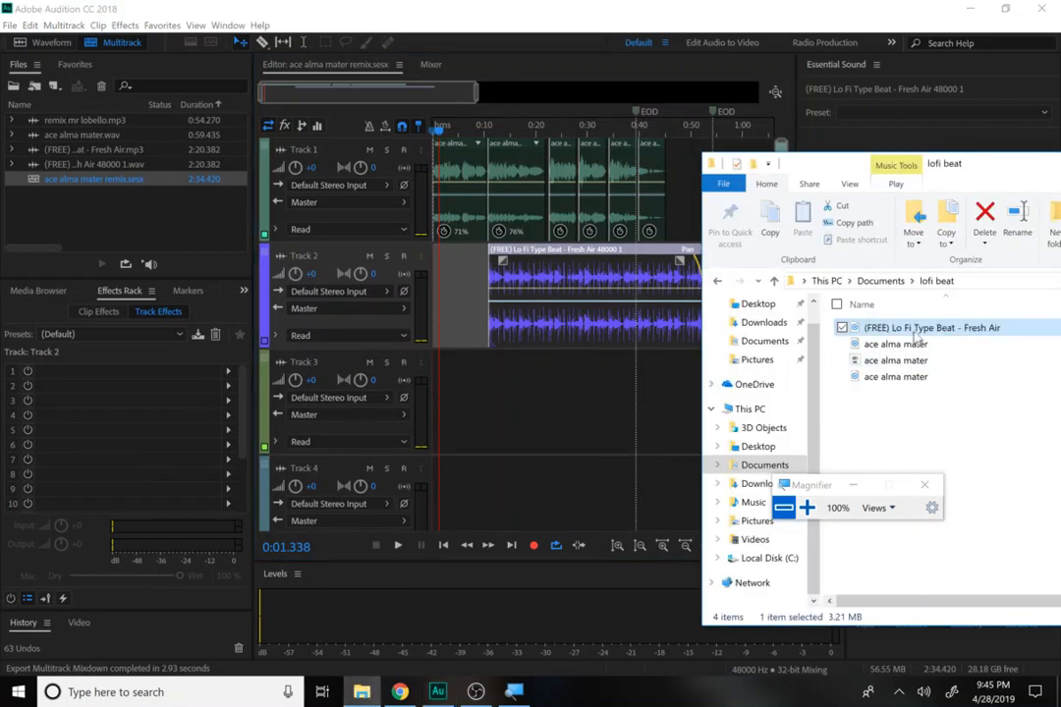
click(911, 379)
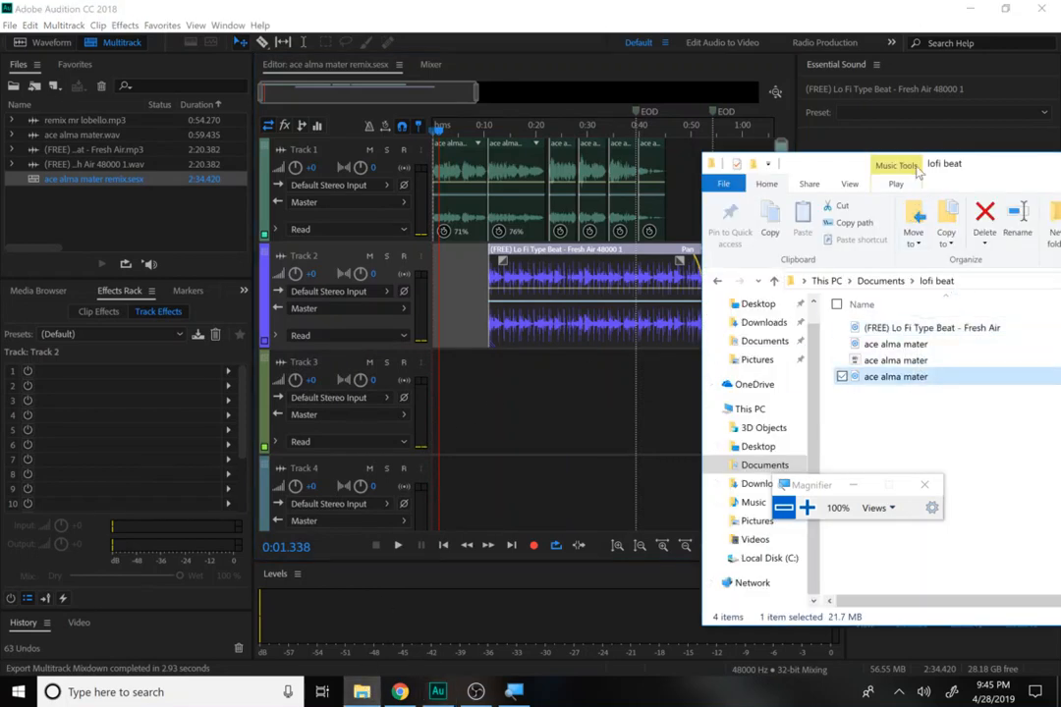
drag(992, 171, 472, 107)
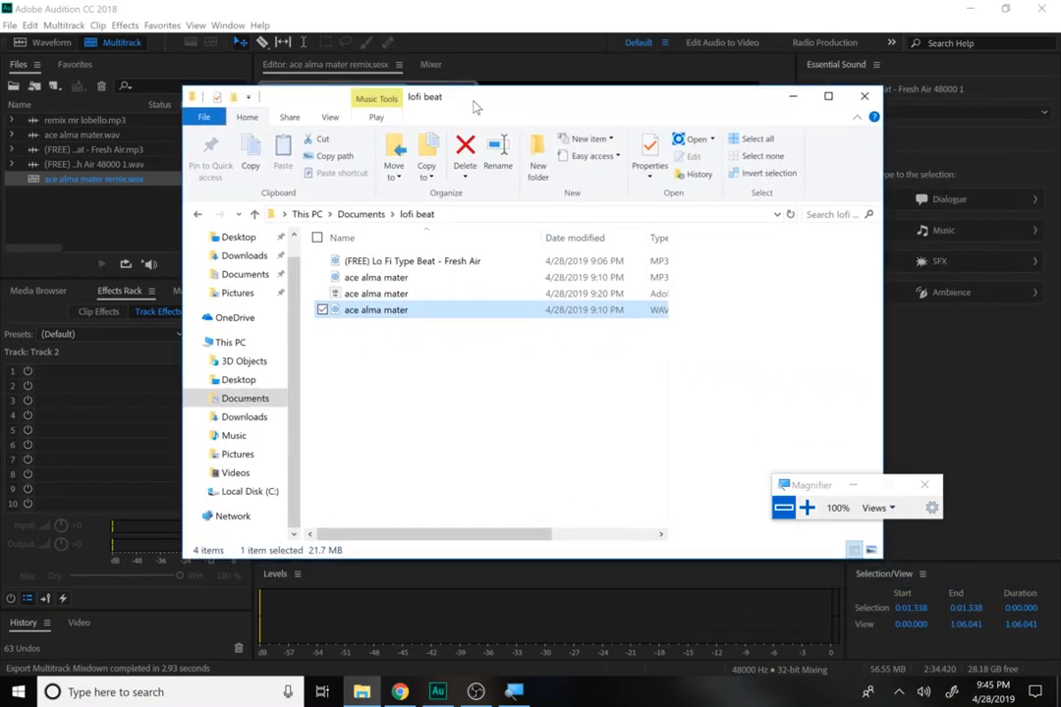
click(229, 436)
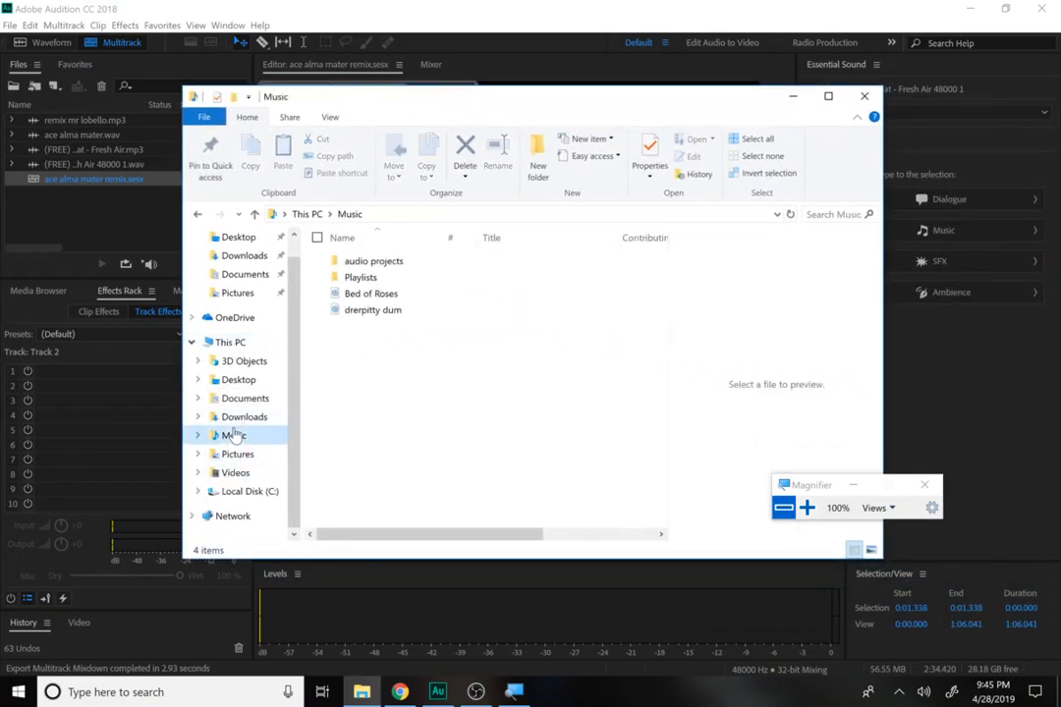
double_click(378, 261)
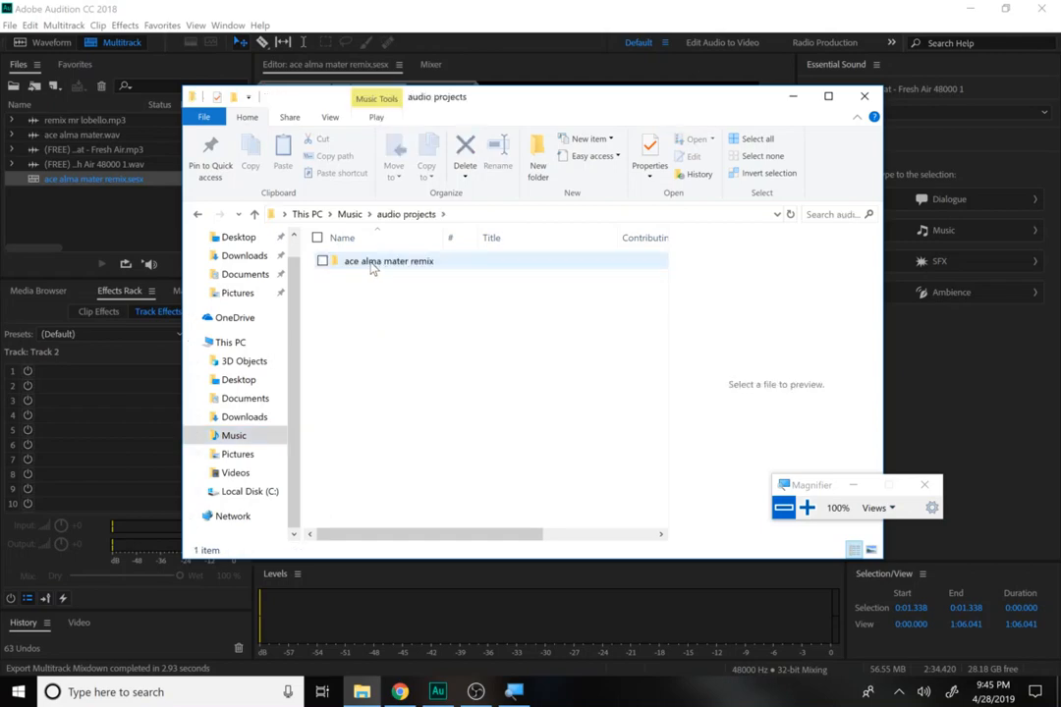
double_click(378, 264)
Step: Play the exported MP3 mixdown from the folder to check it, pause the playback and close the music player
double_click(383, 331)
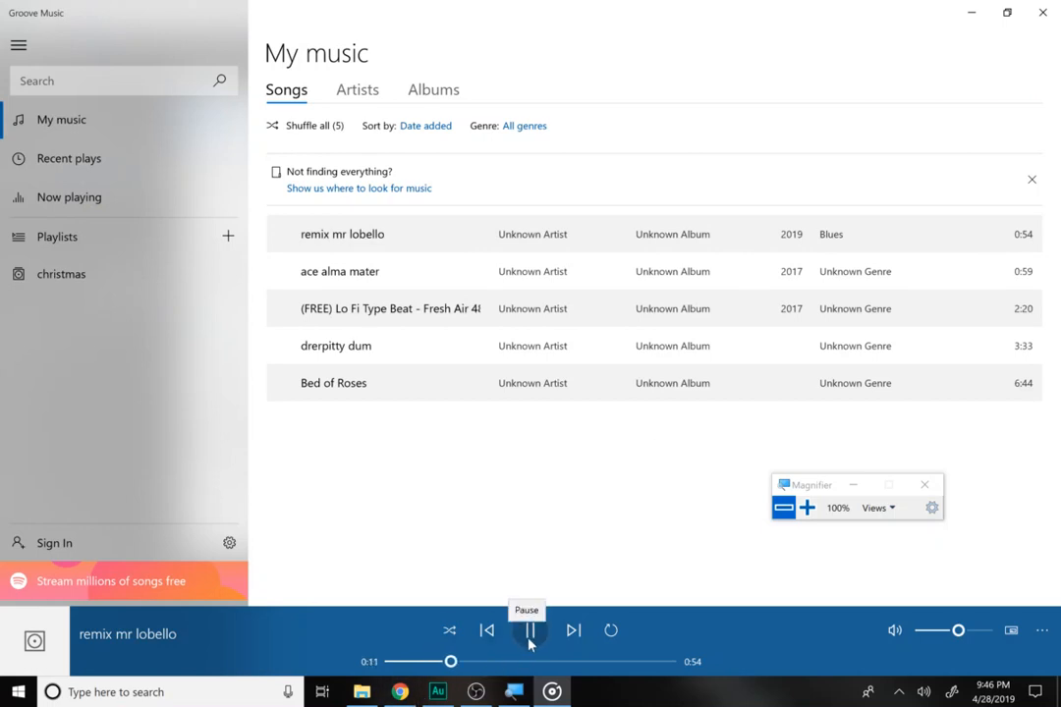
click(529, 639)
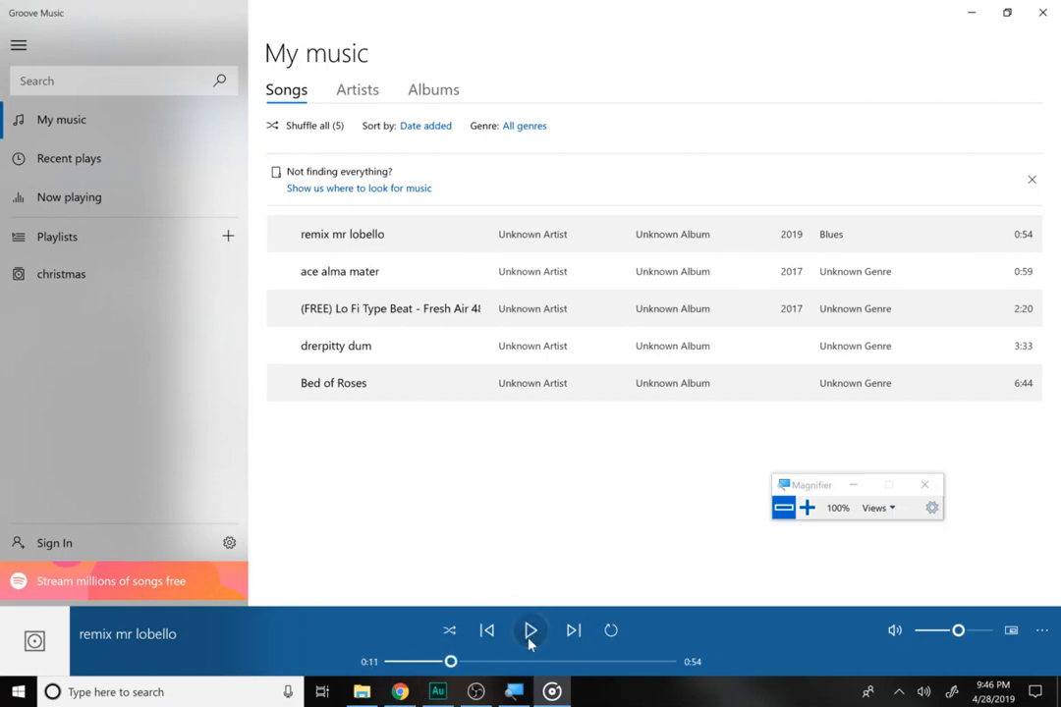
click(1043, 9)
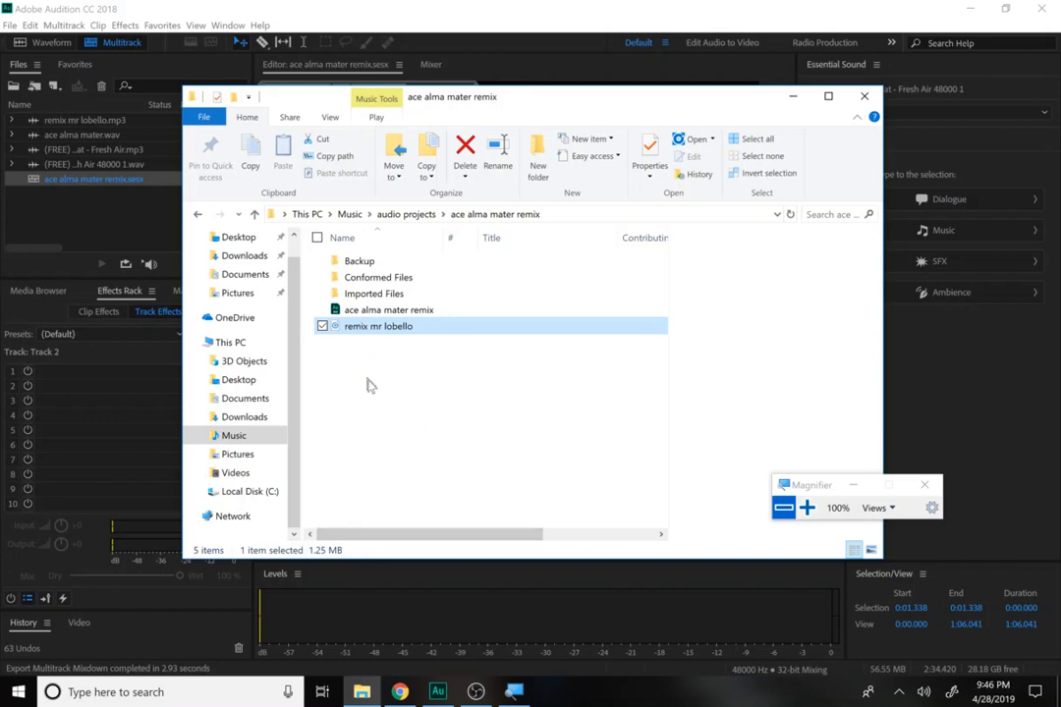
click(322, 326)
click(368, 332)
click(374, 374)
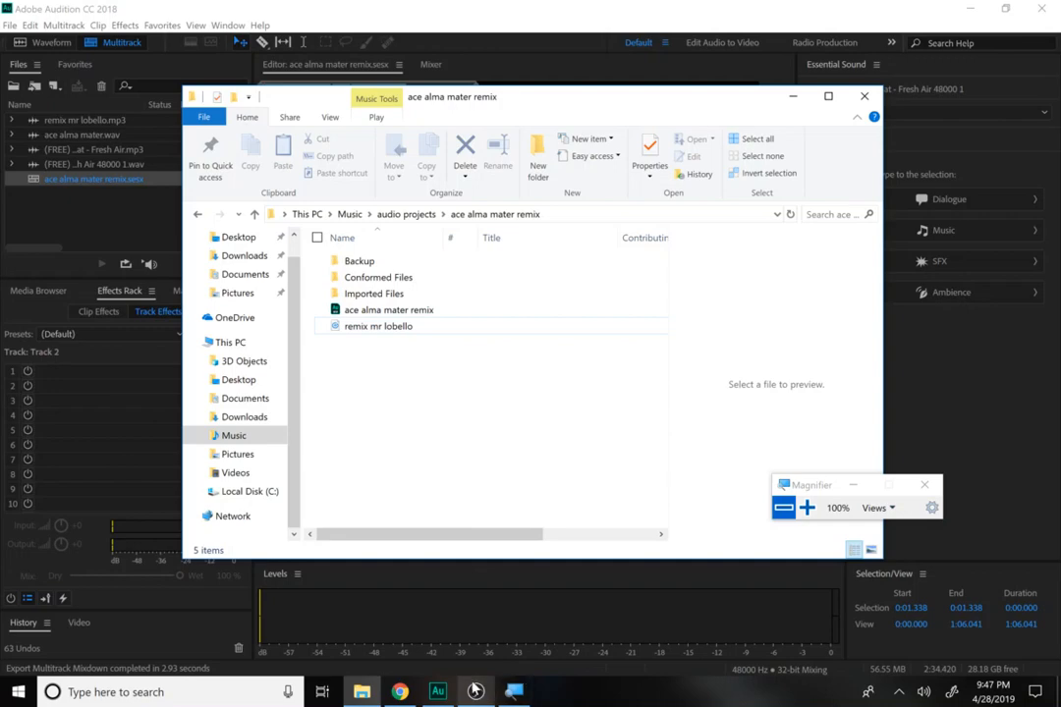
mouse_move(476, 692)
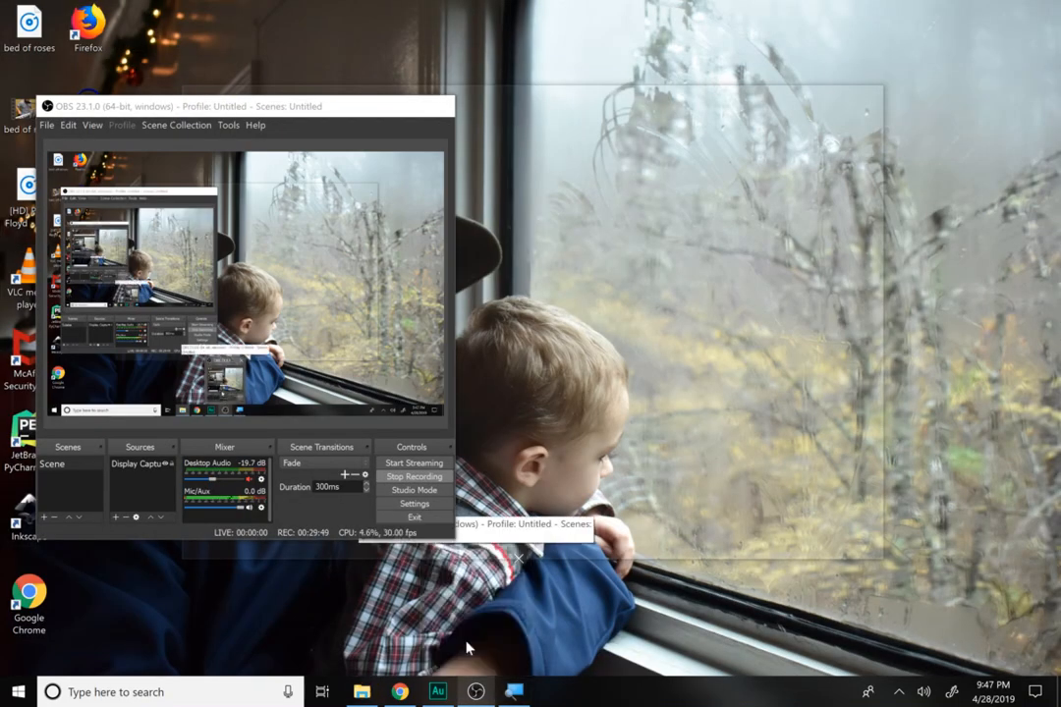
click(471, 660)
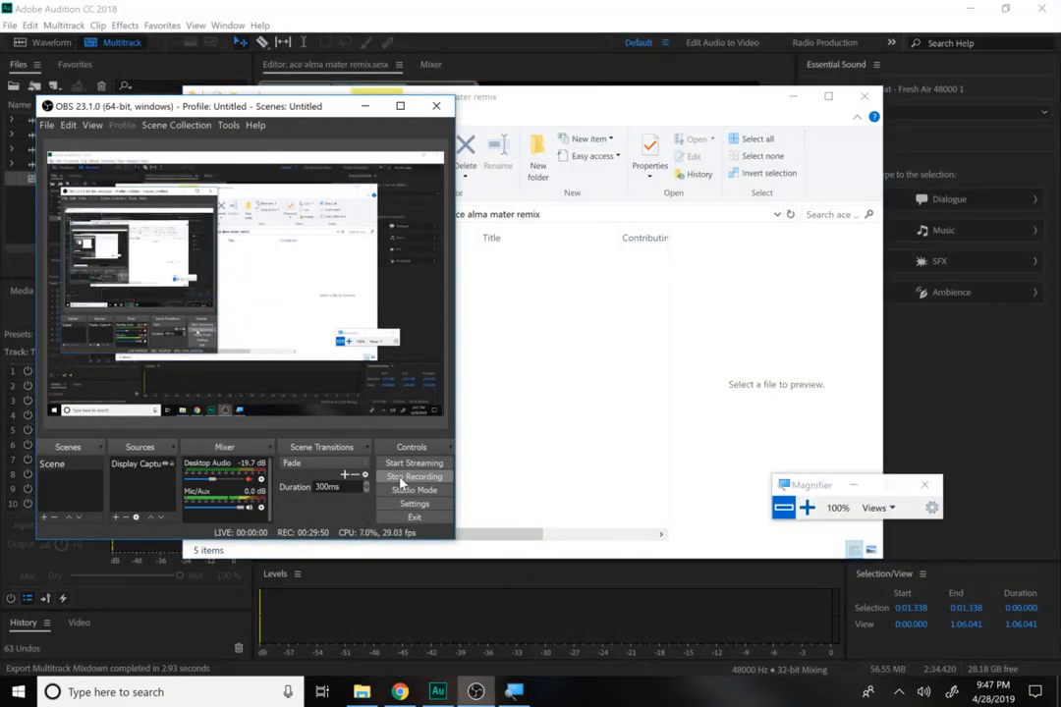